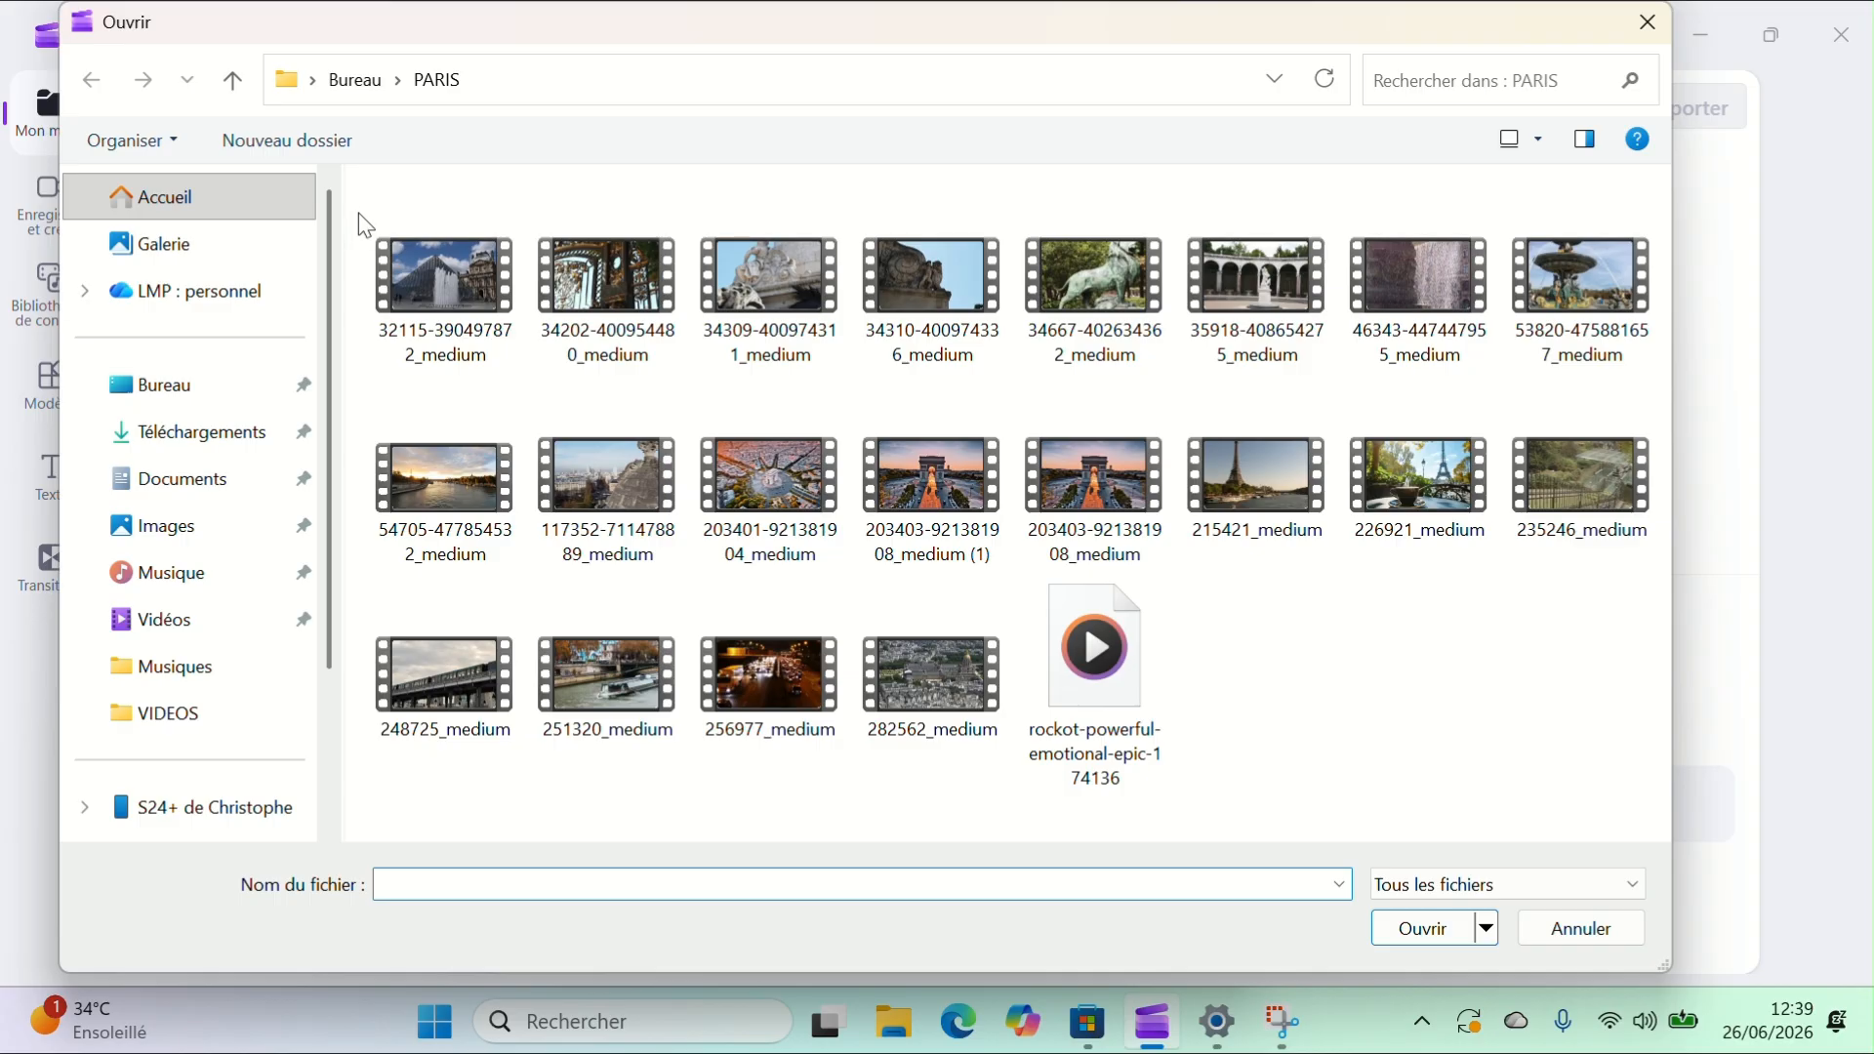
Step: Import all the video clips and the music track from the PARIS folder into the project's media library
{"action": "left_click_drag", "start_coordinate": [359, 214], "coordinate": [1702, 814]}
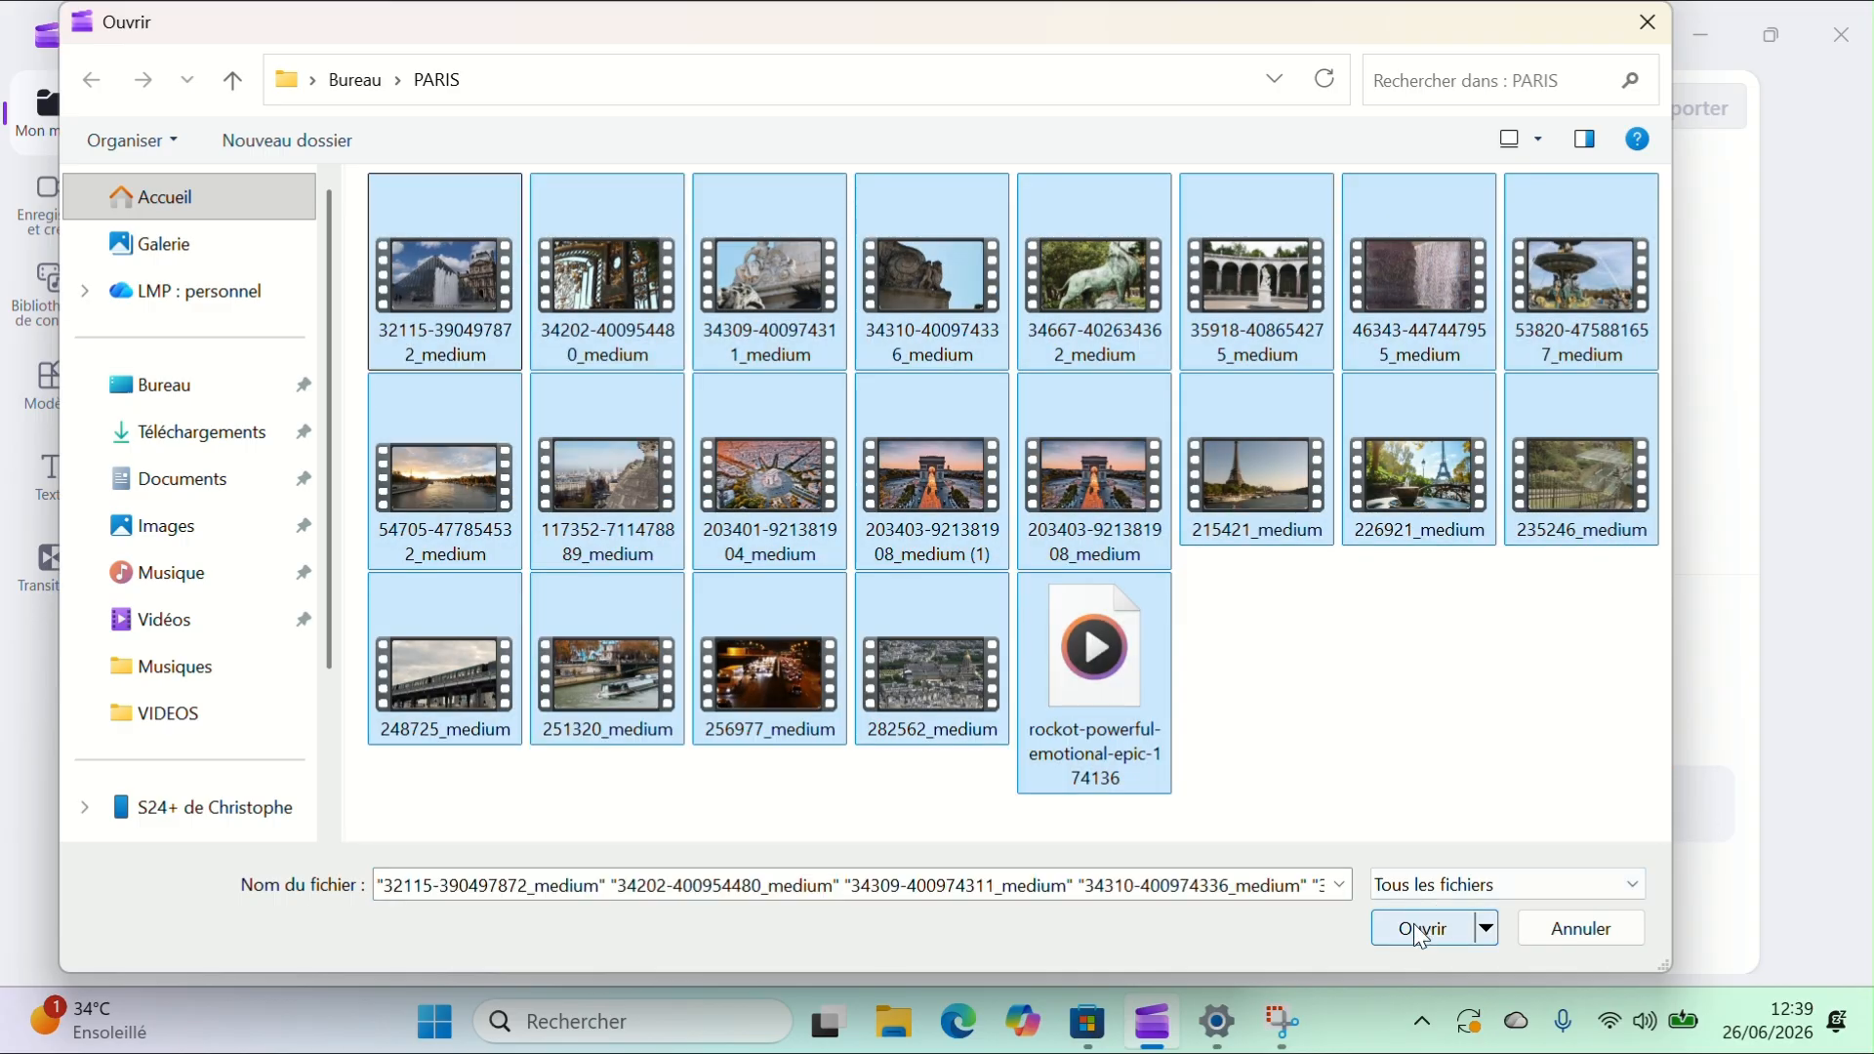
{"action": "left_click", "coordinate": [1417, 928]}
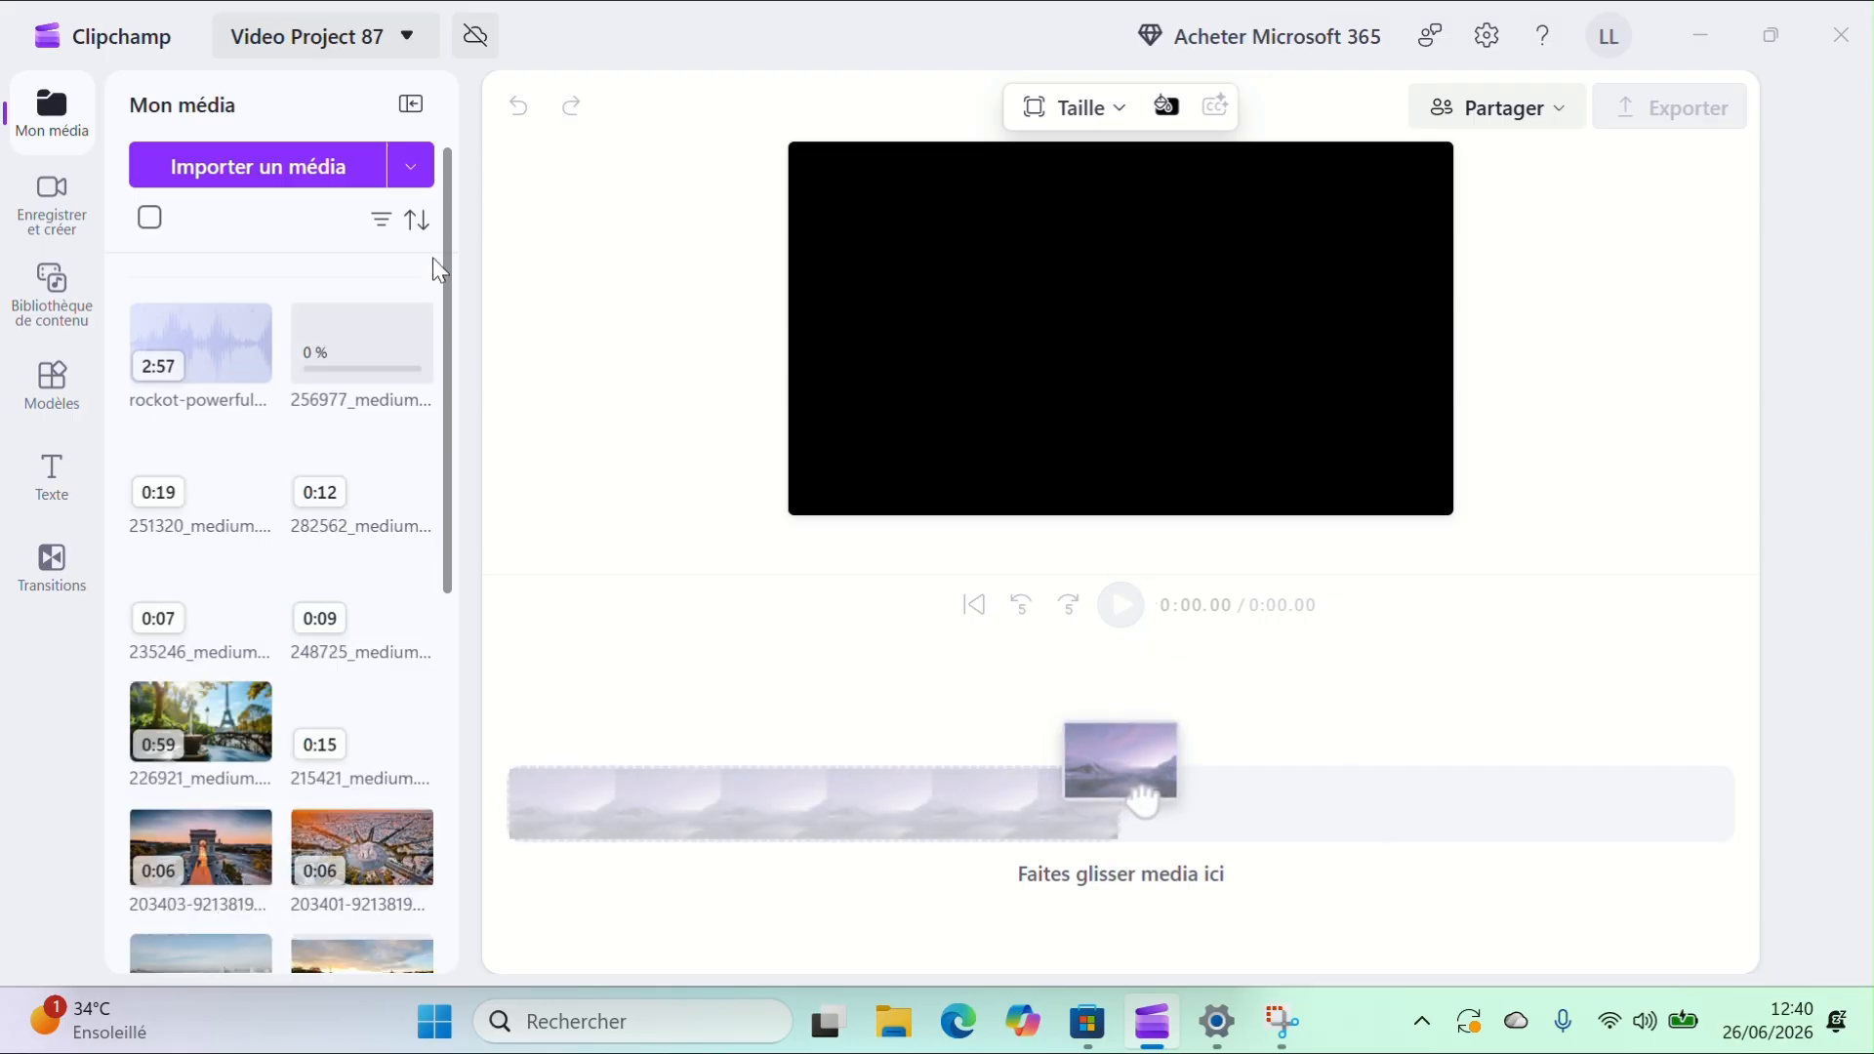
{"action": "scroll", "coordinate": [253, 803], "scroll_direction": "down", "scroll_amount": 10}
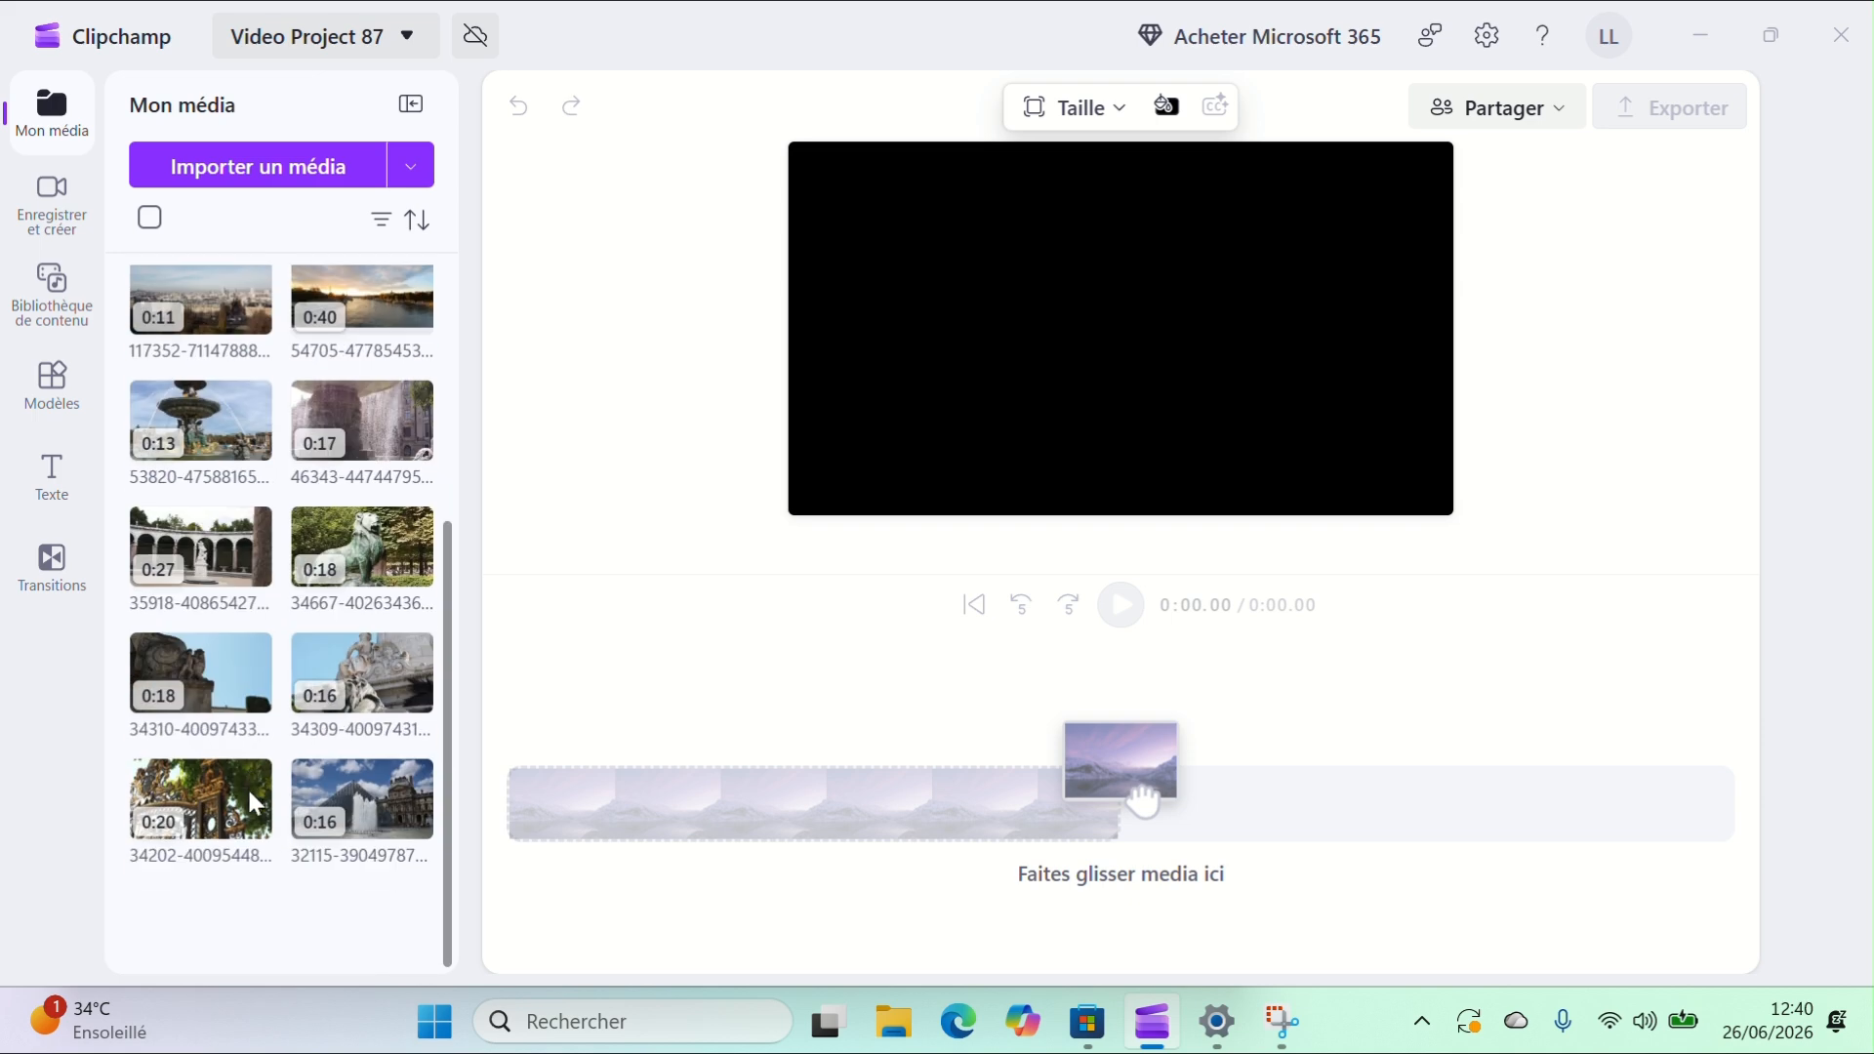
{"action": "scroll", "coordinate": [253, 802], "scroll_direction": "up", "scroll_amount": 10}
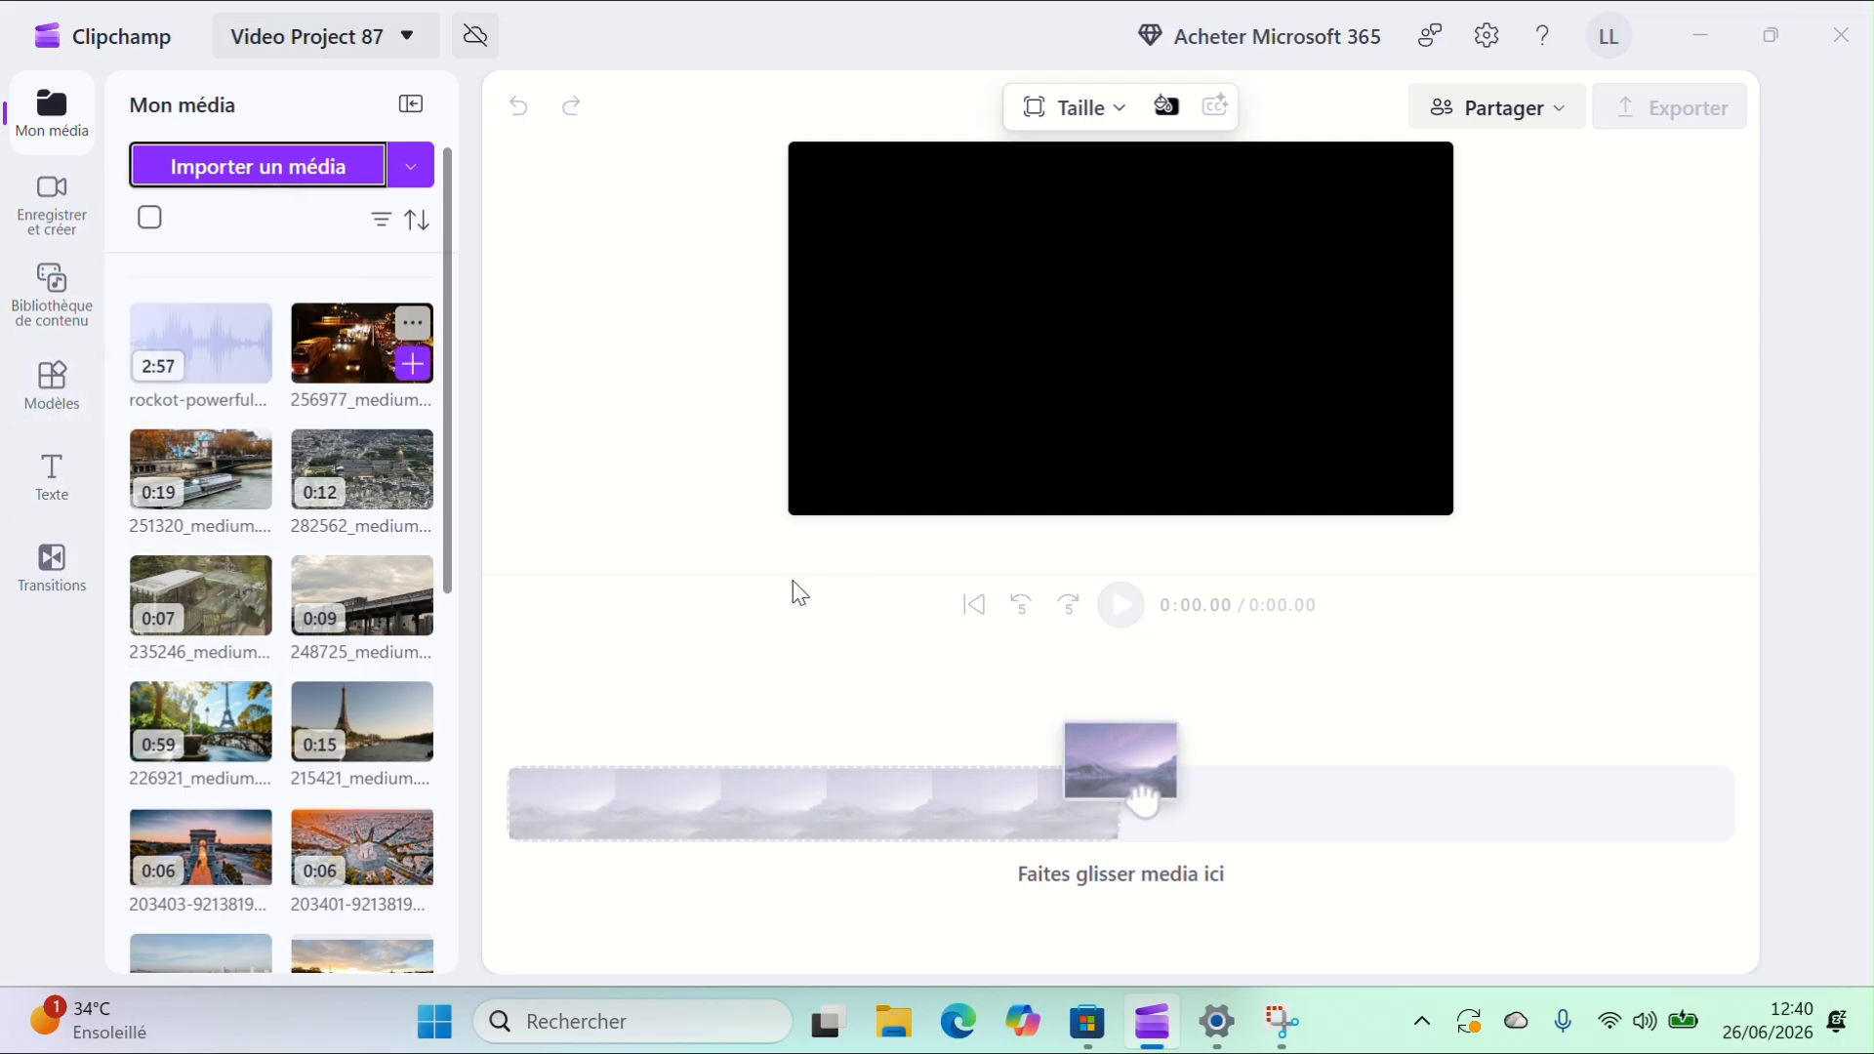
Step: Add the rockot-powerful-emotional-epic-174136 music to the timeline, listen to its opening and return to the start
{"action": "mouse_move", "coordinate": [251, 322]}
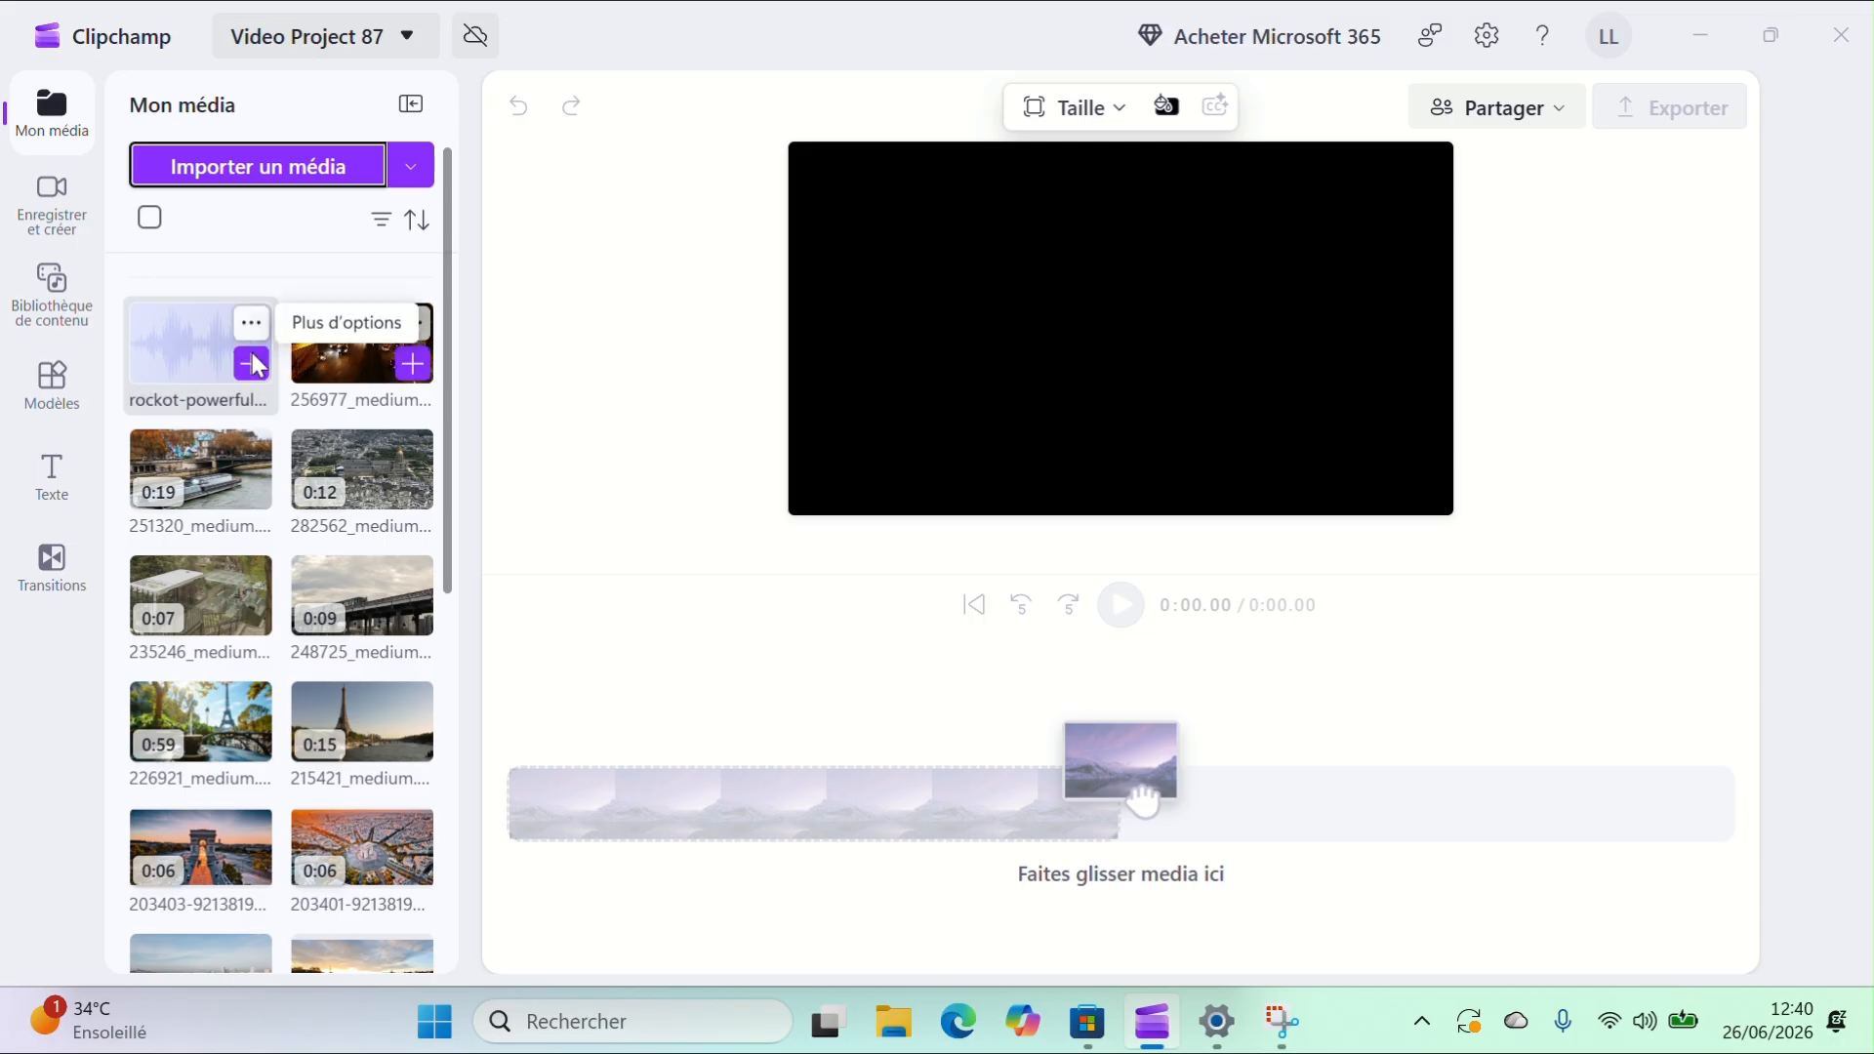
{"action": "left_click", "coordinate": [251, 366]}
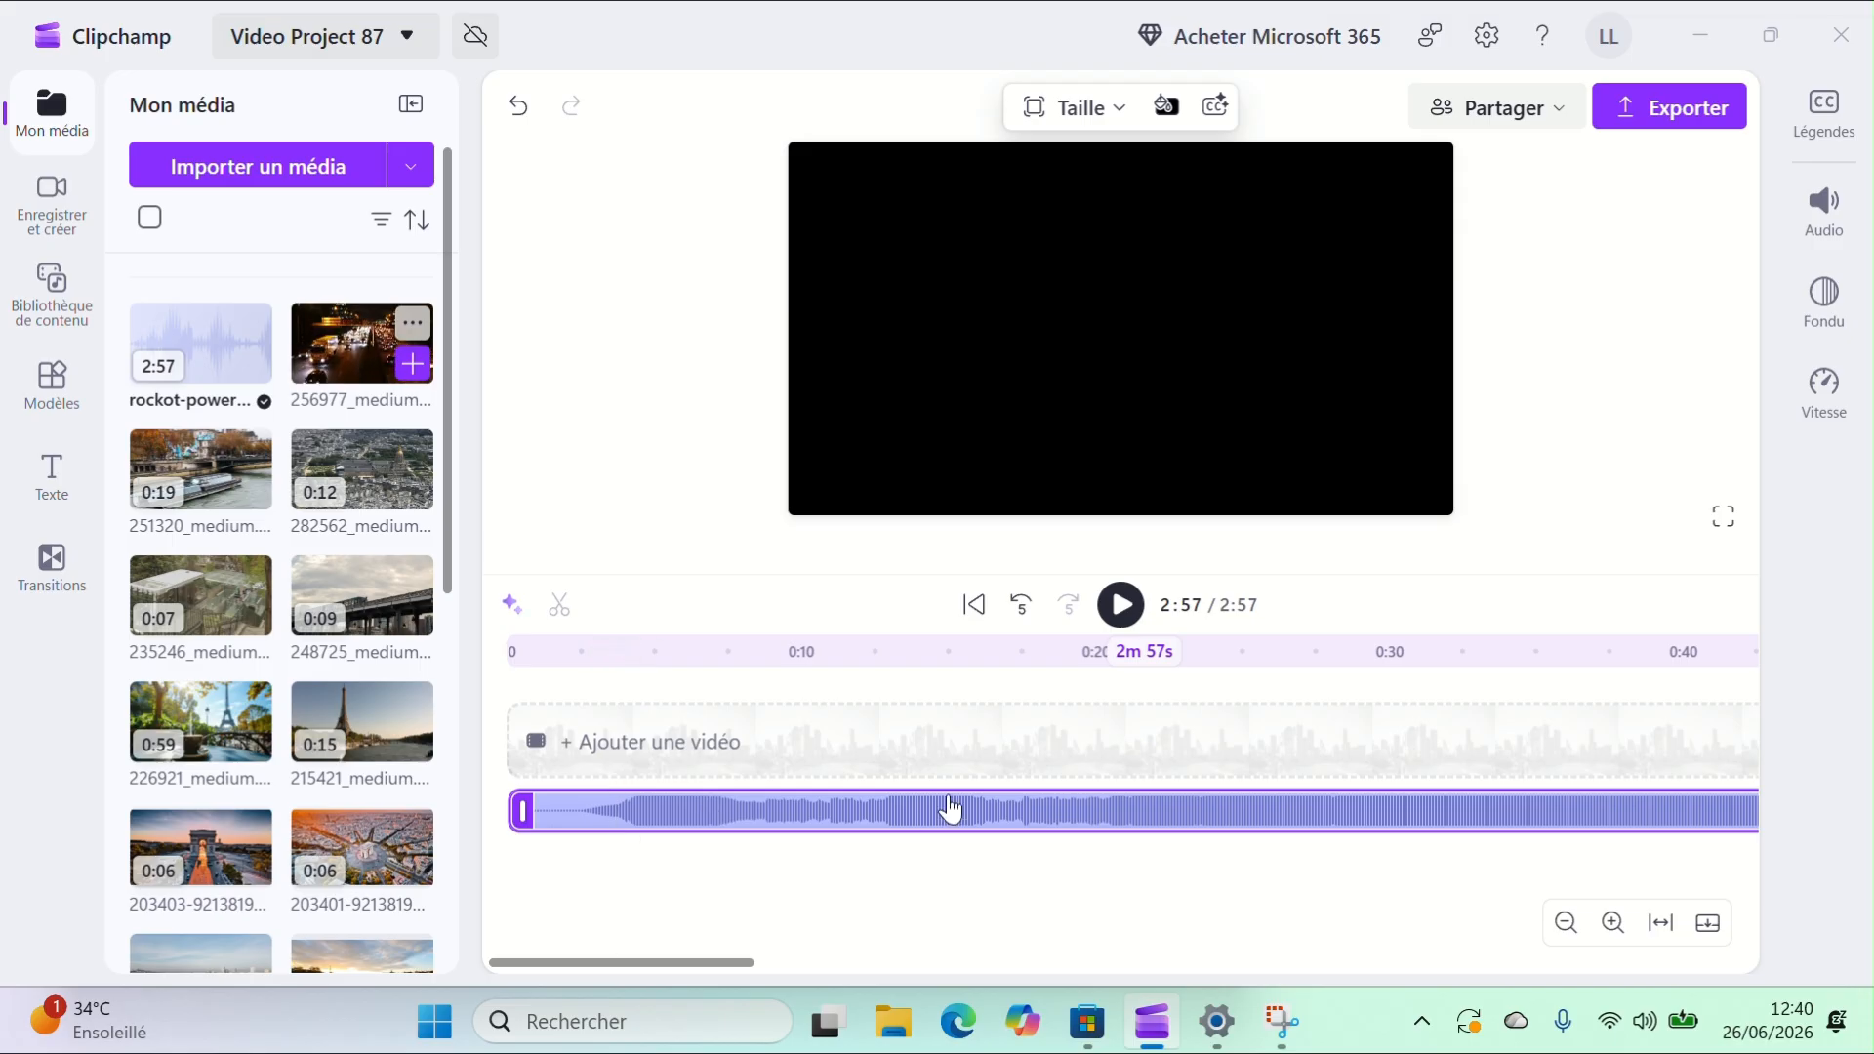
{"action": "left_click", "coordinate": [1122, 607]}
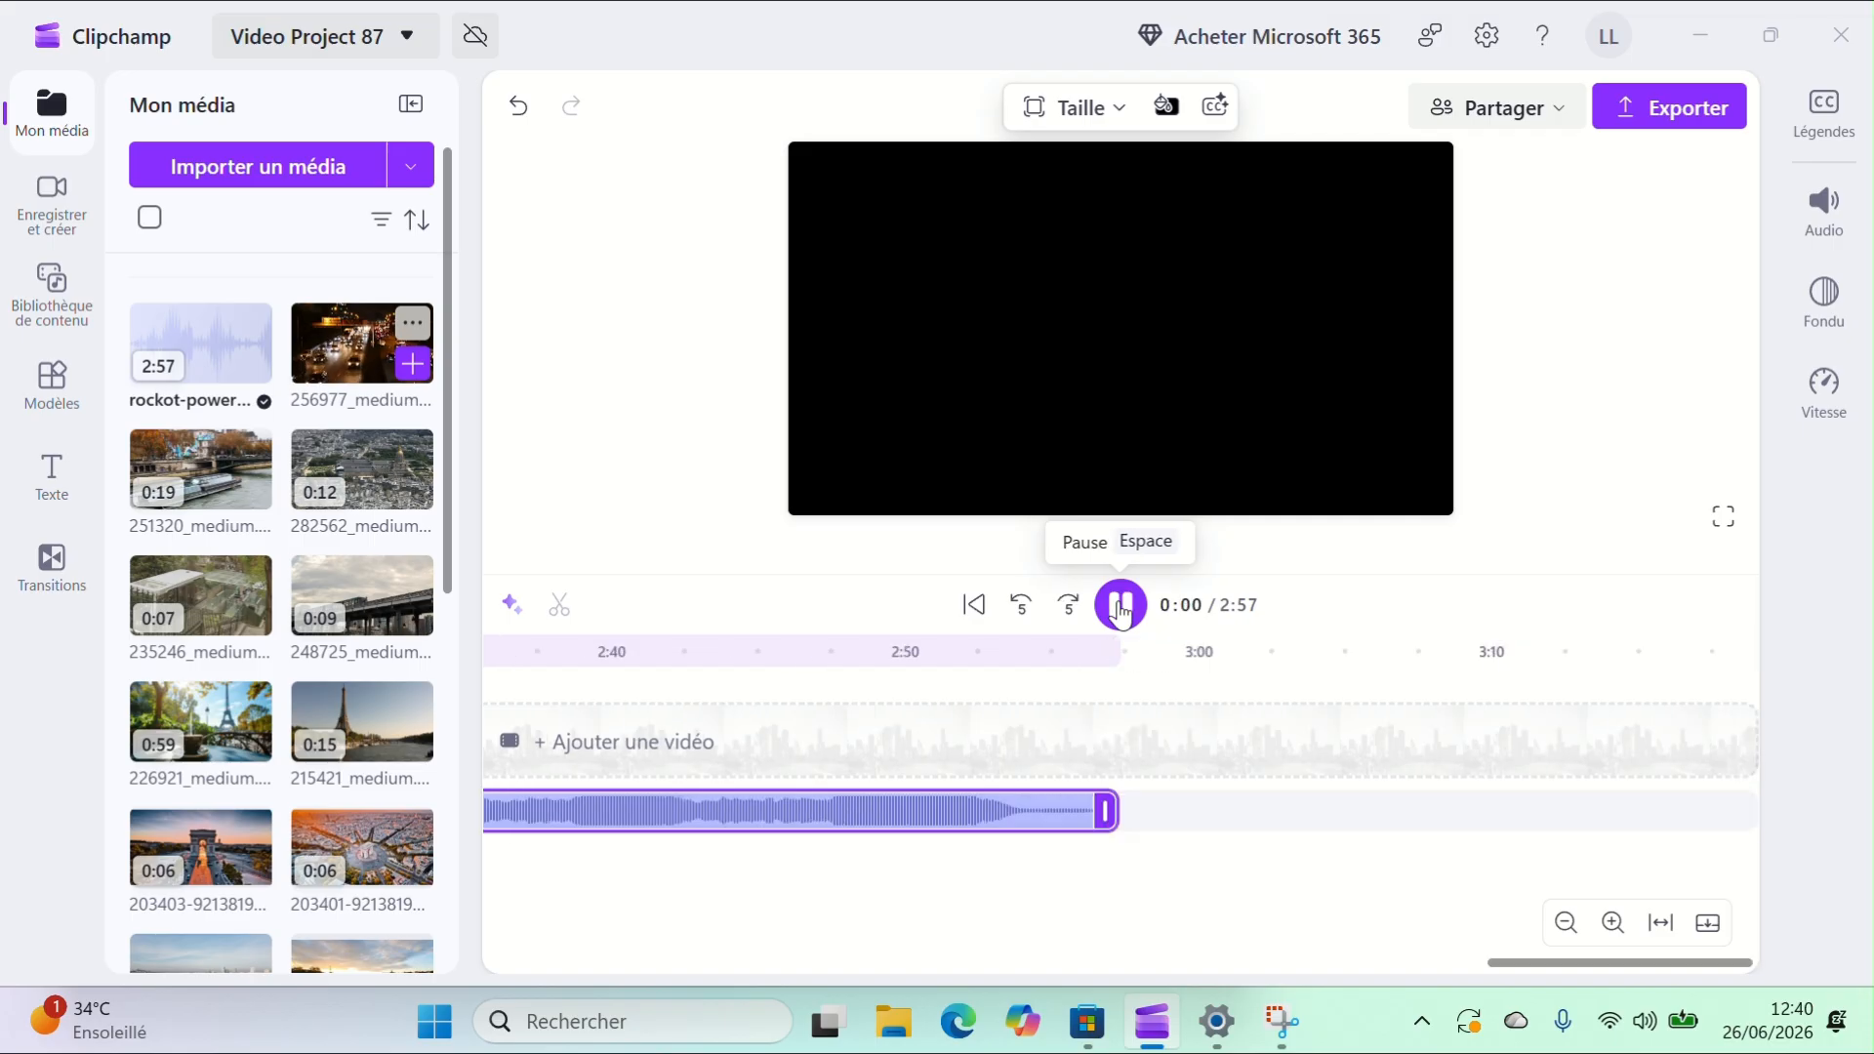
{"action": "left_click", "coordinate": [977, 604]}
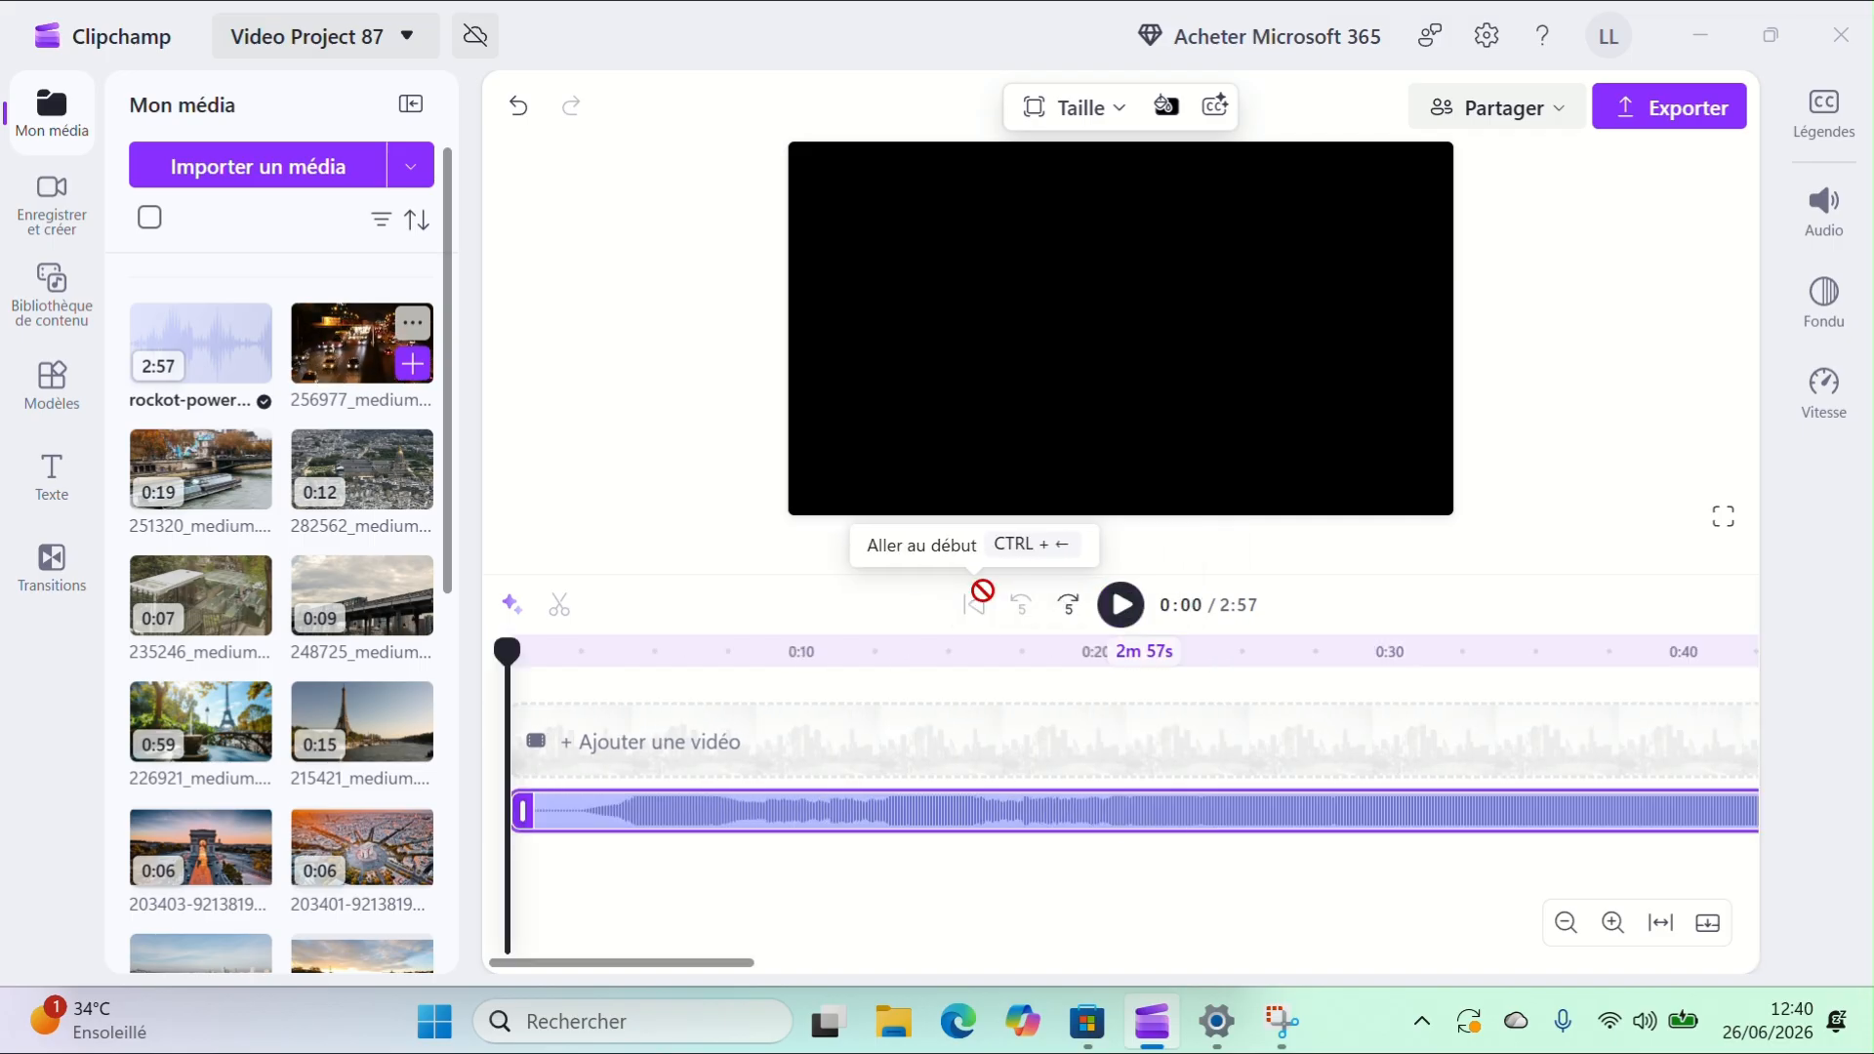
{"action": "left_click", "coordinate": [1120, 610]}
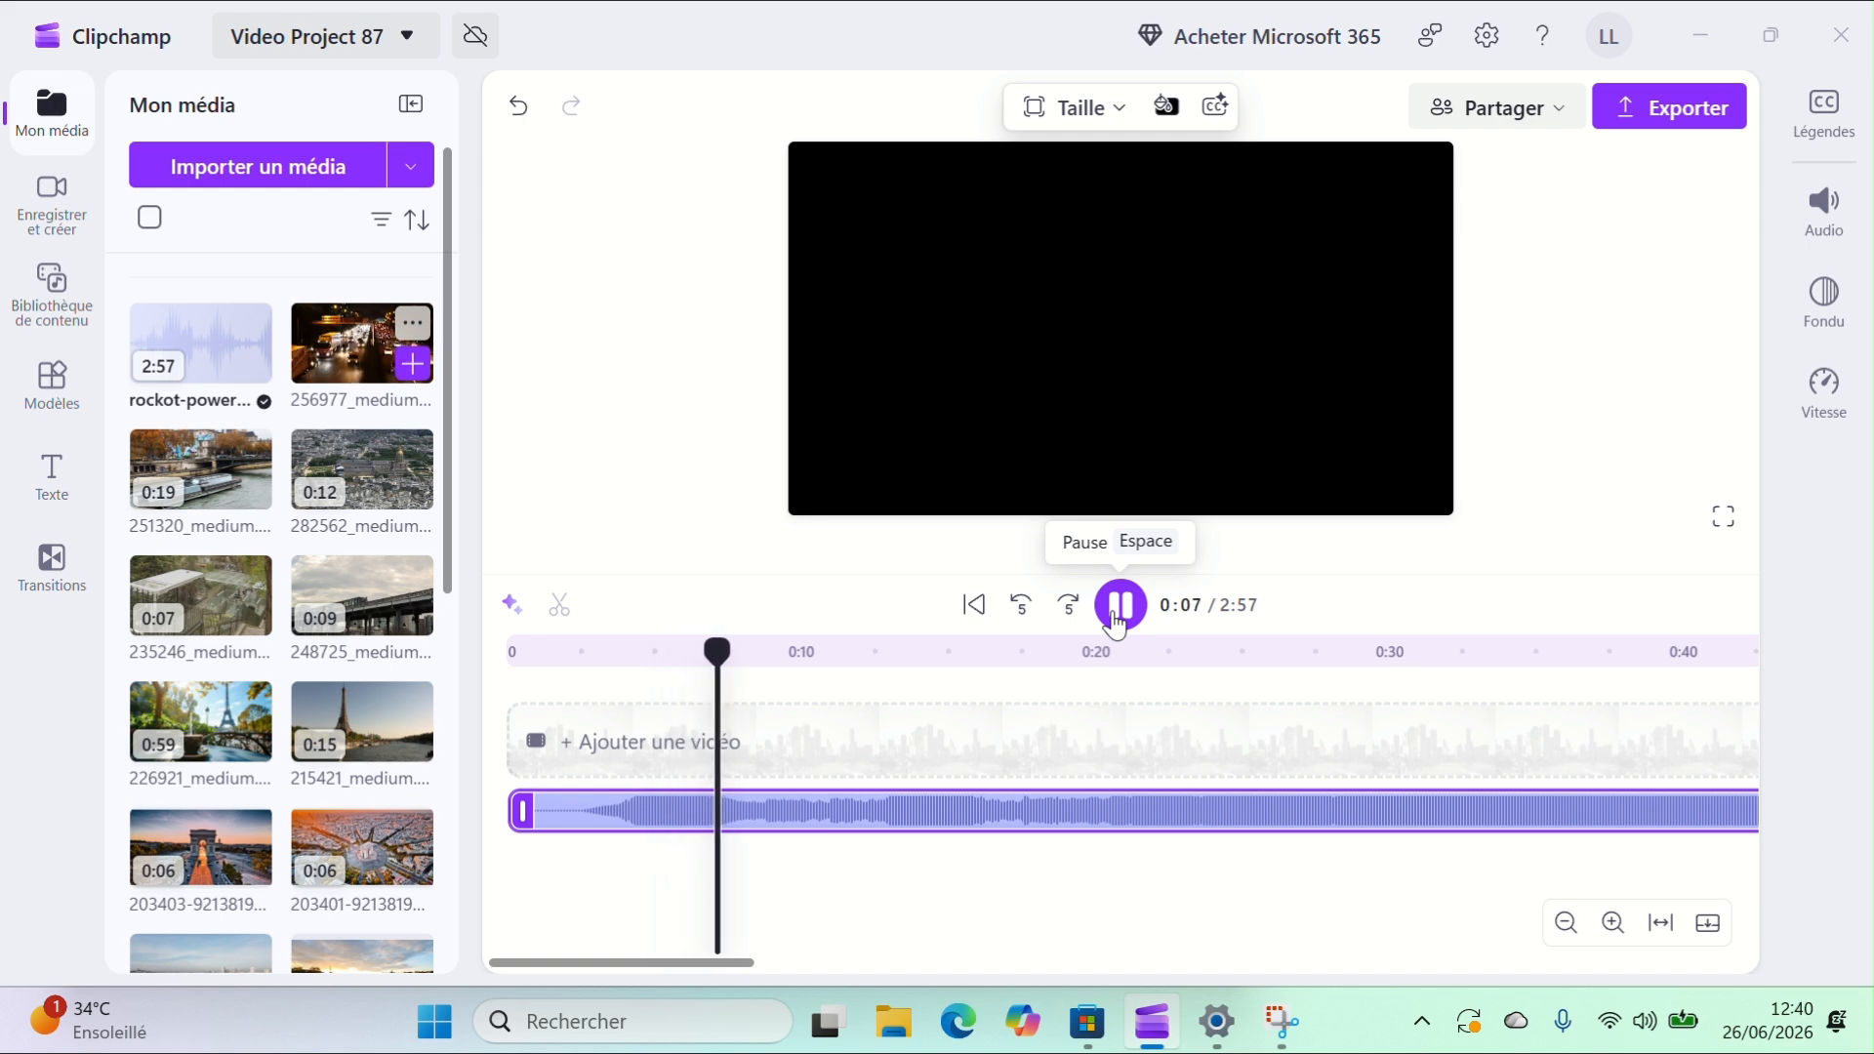
{"action": "left_click", "coordinate": [1121, 606]}
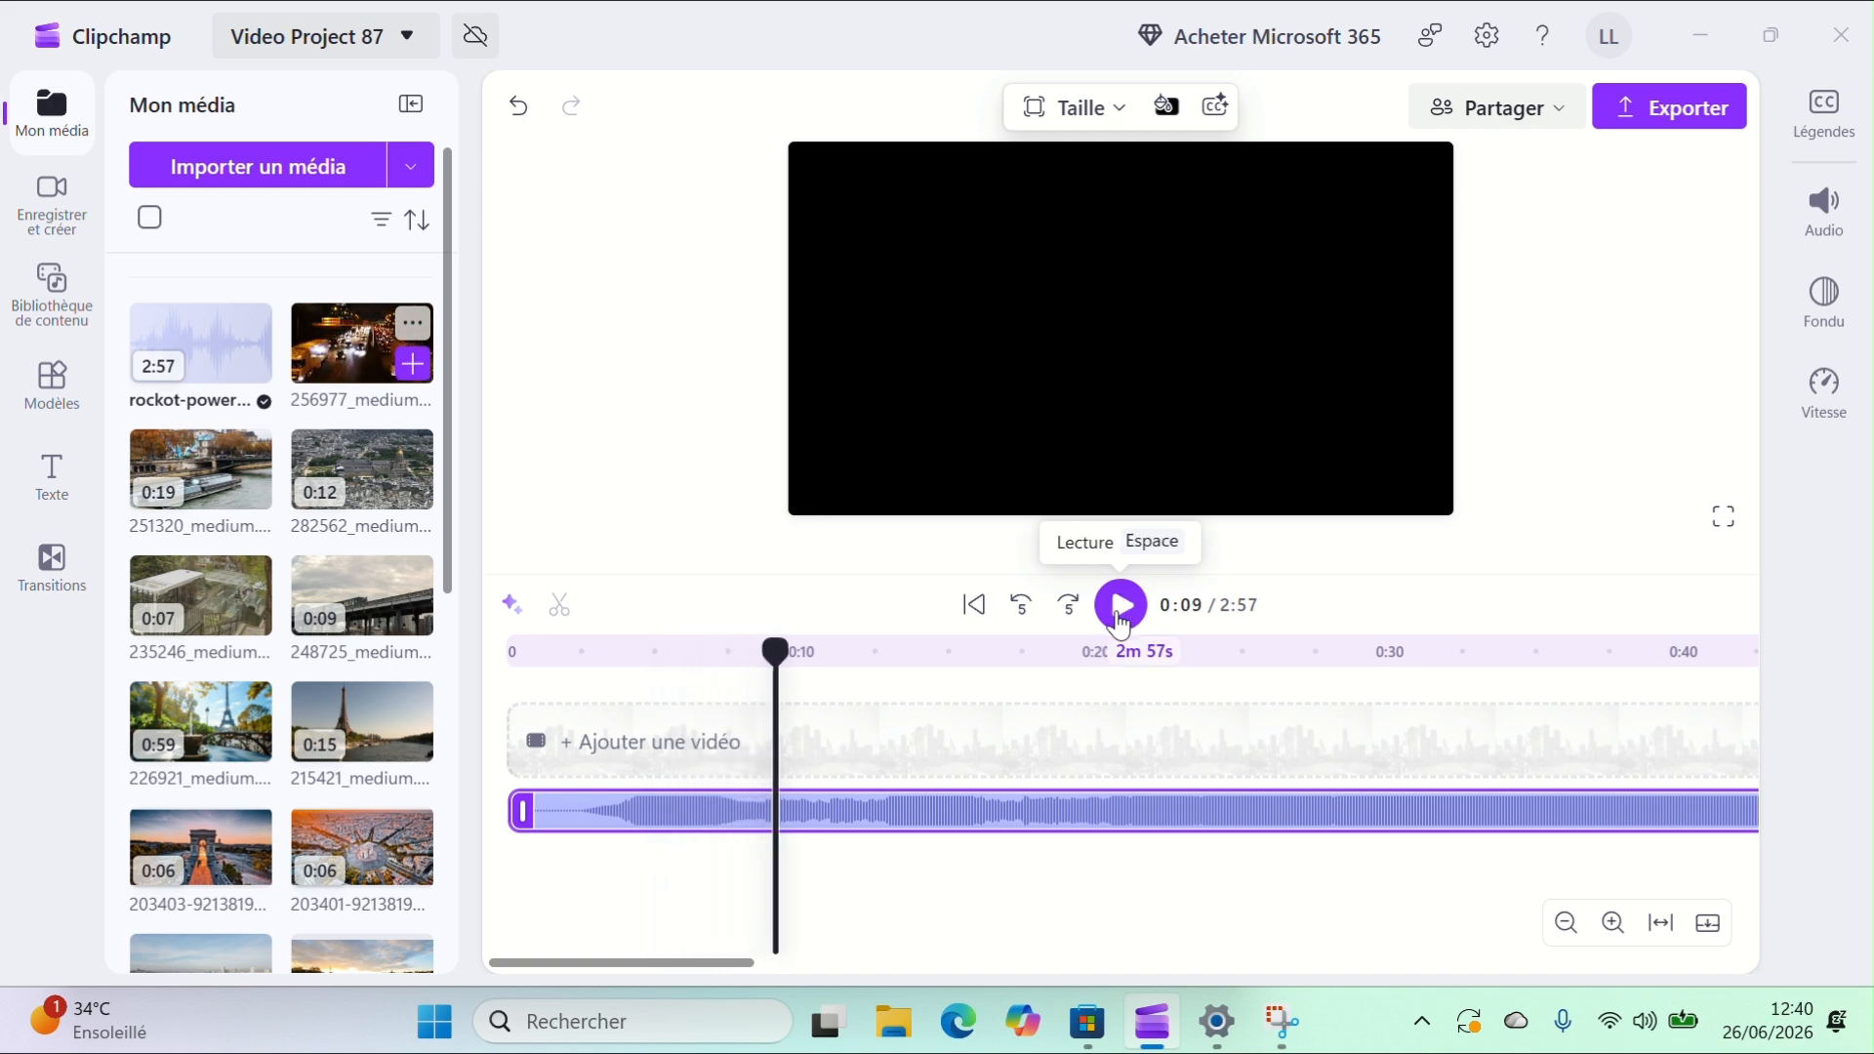
{"action": "left_click", "coordinate": [975, 607]}
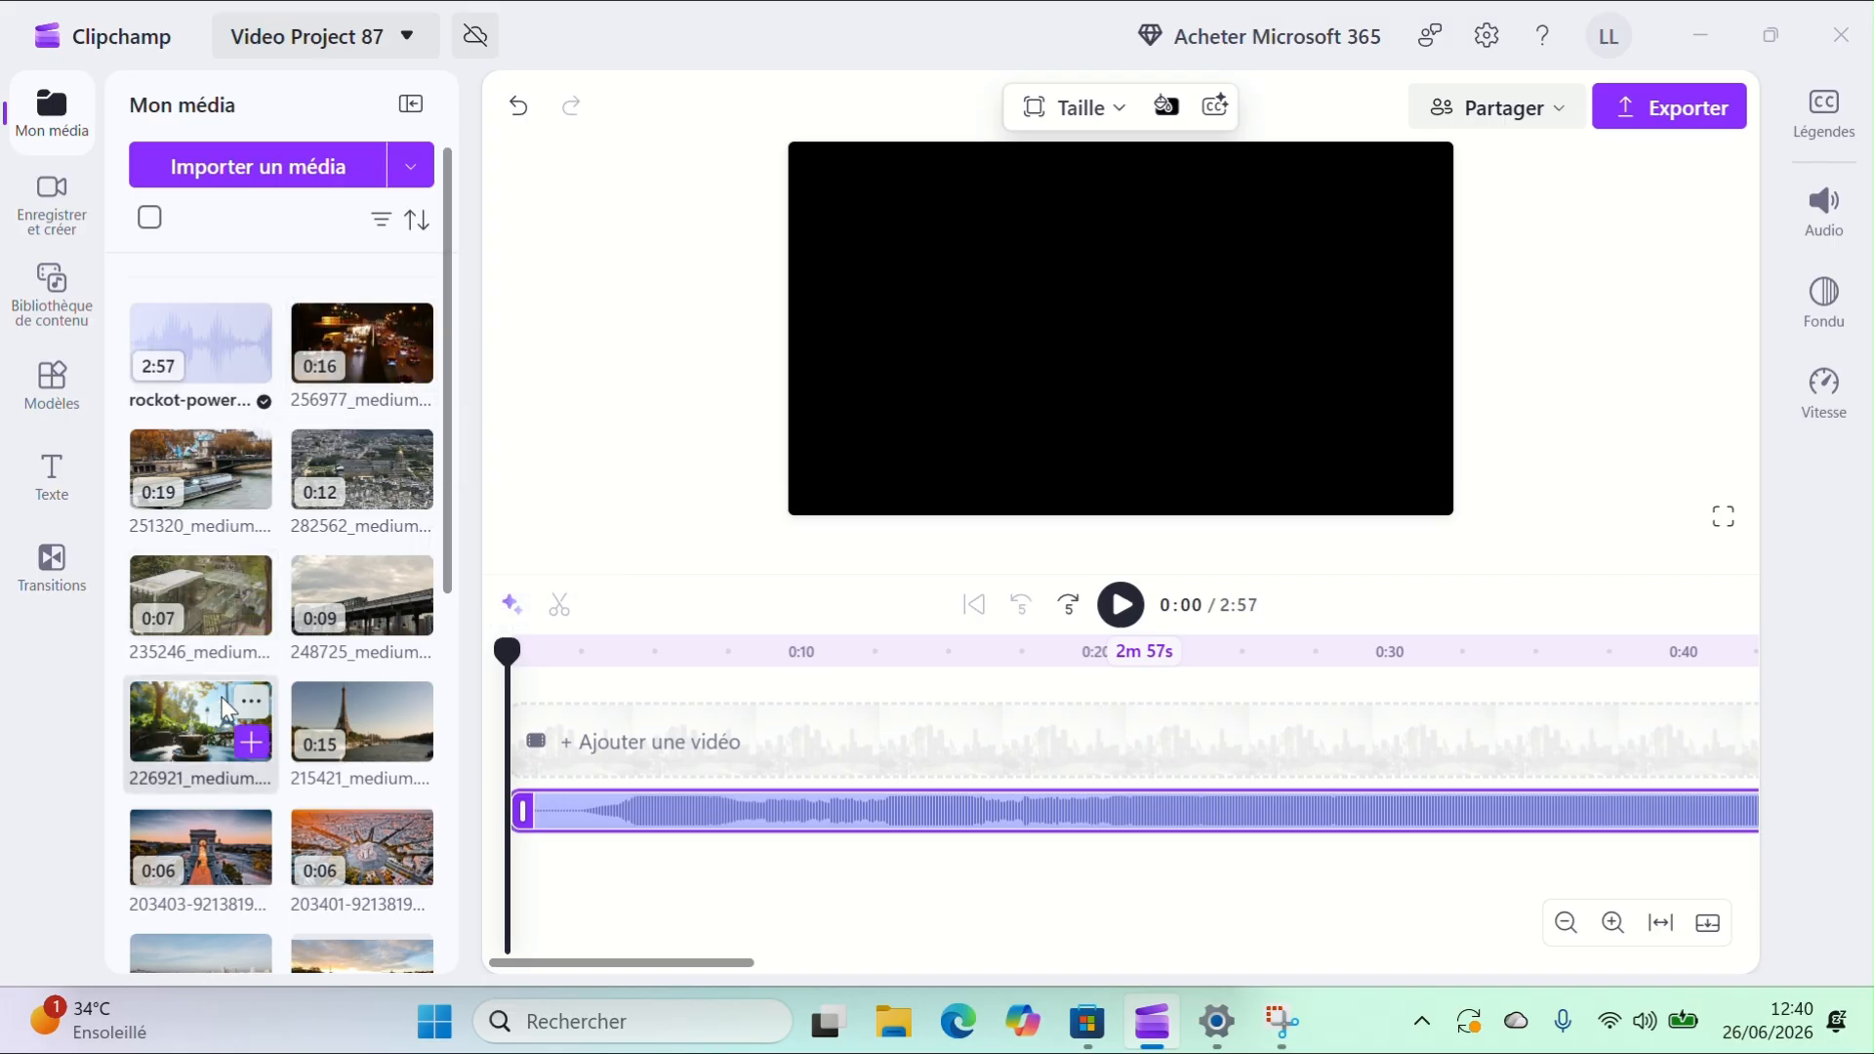
{"action": "scroll", "coordinate": [221, 697], "scroll_direction": "down", "scroll_amount": 10}
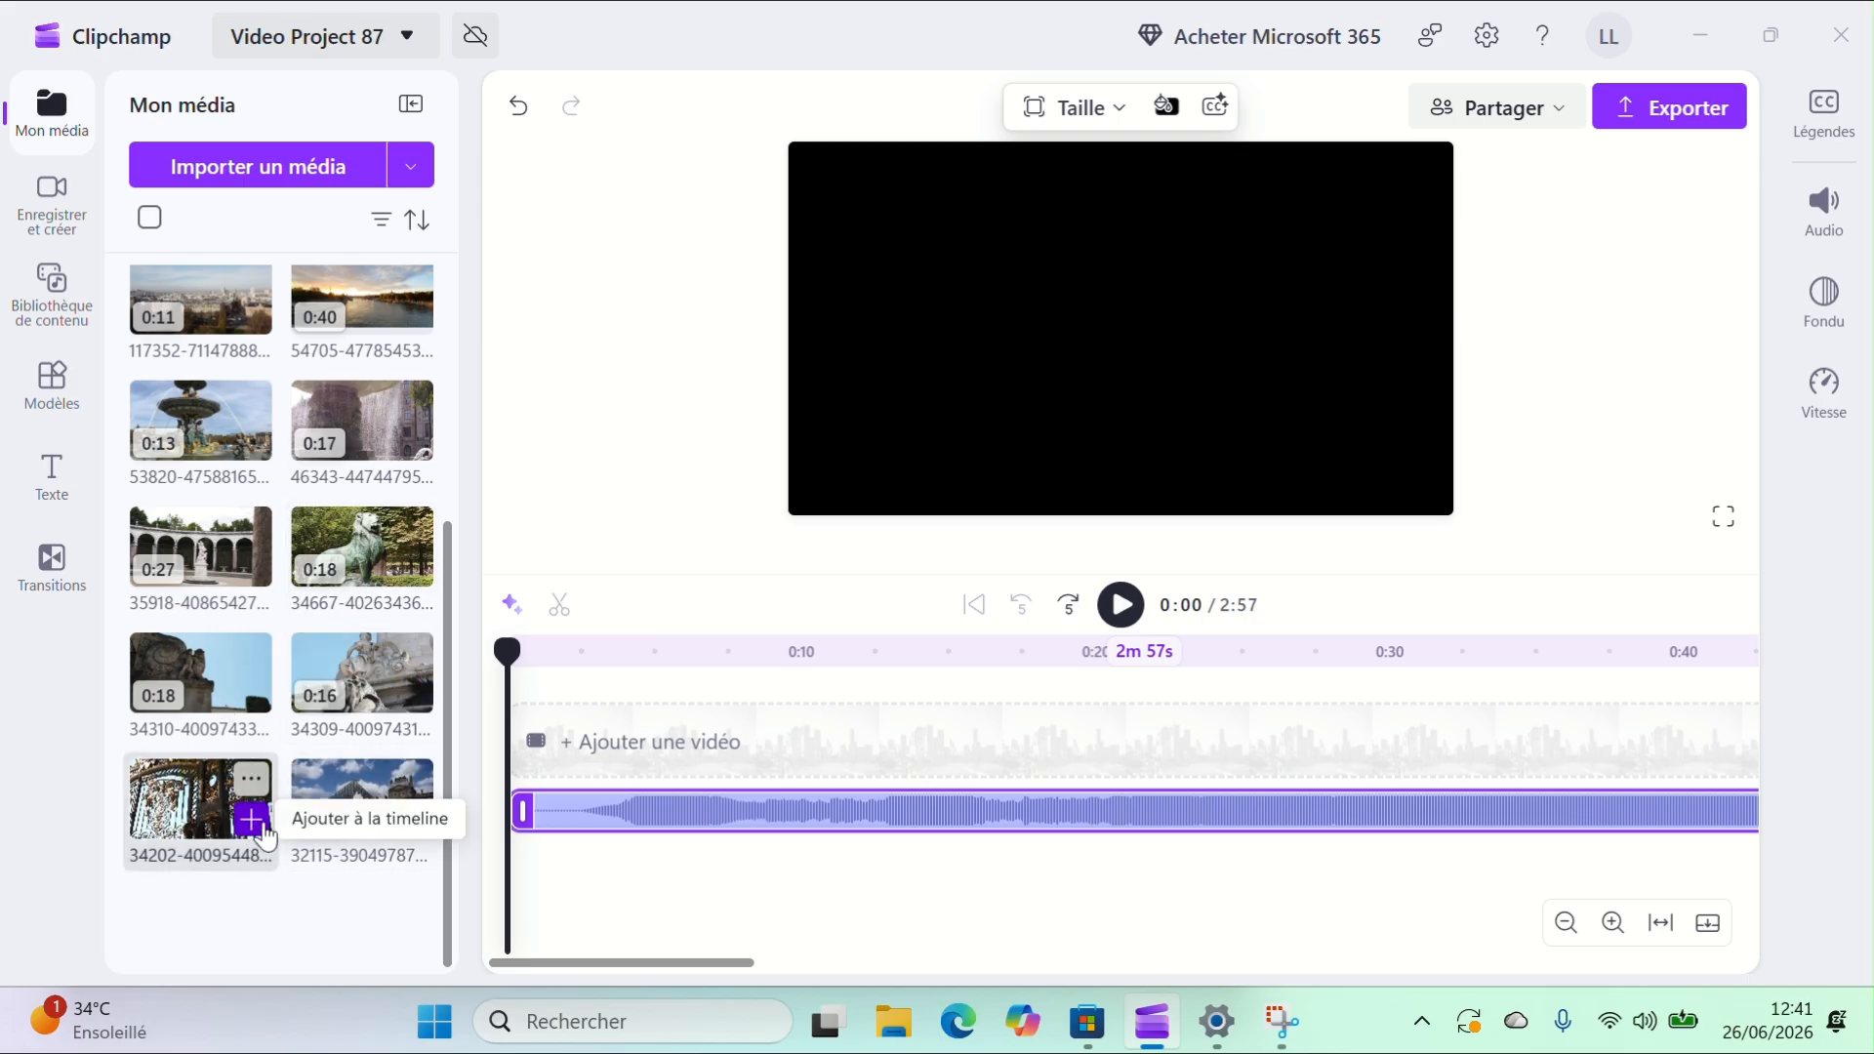
{"action": "left_click", "coordinate": [252, 823]}
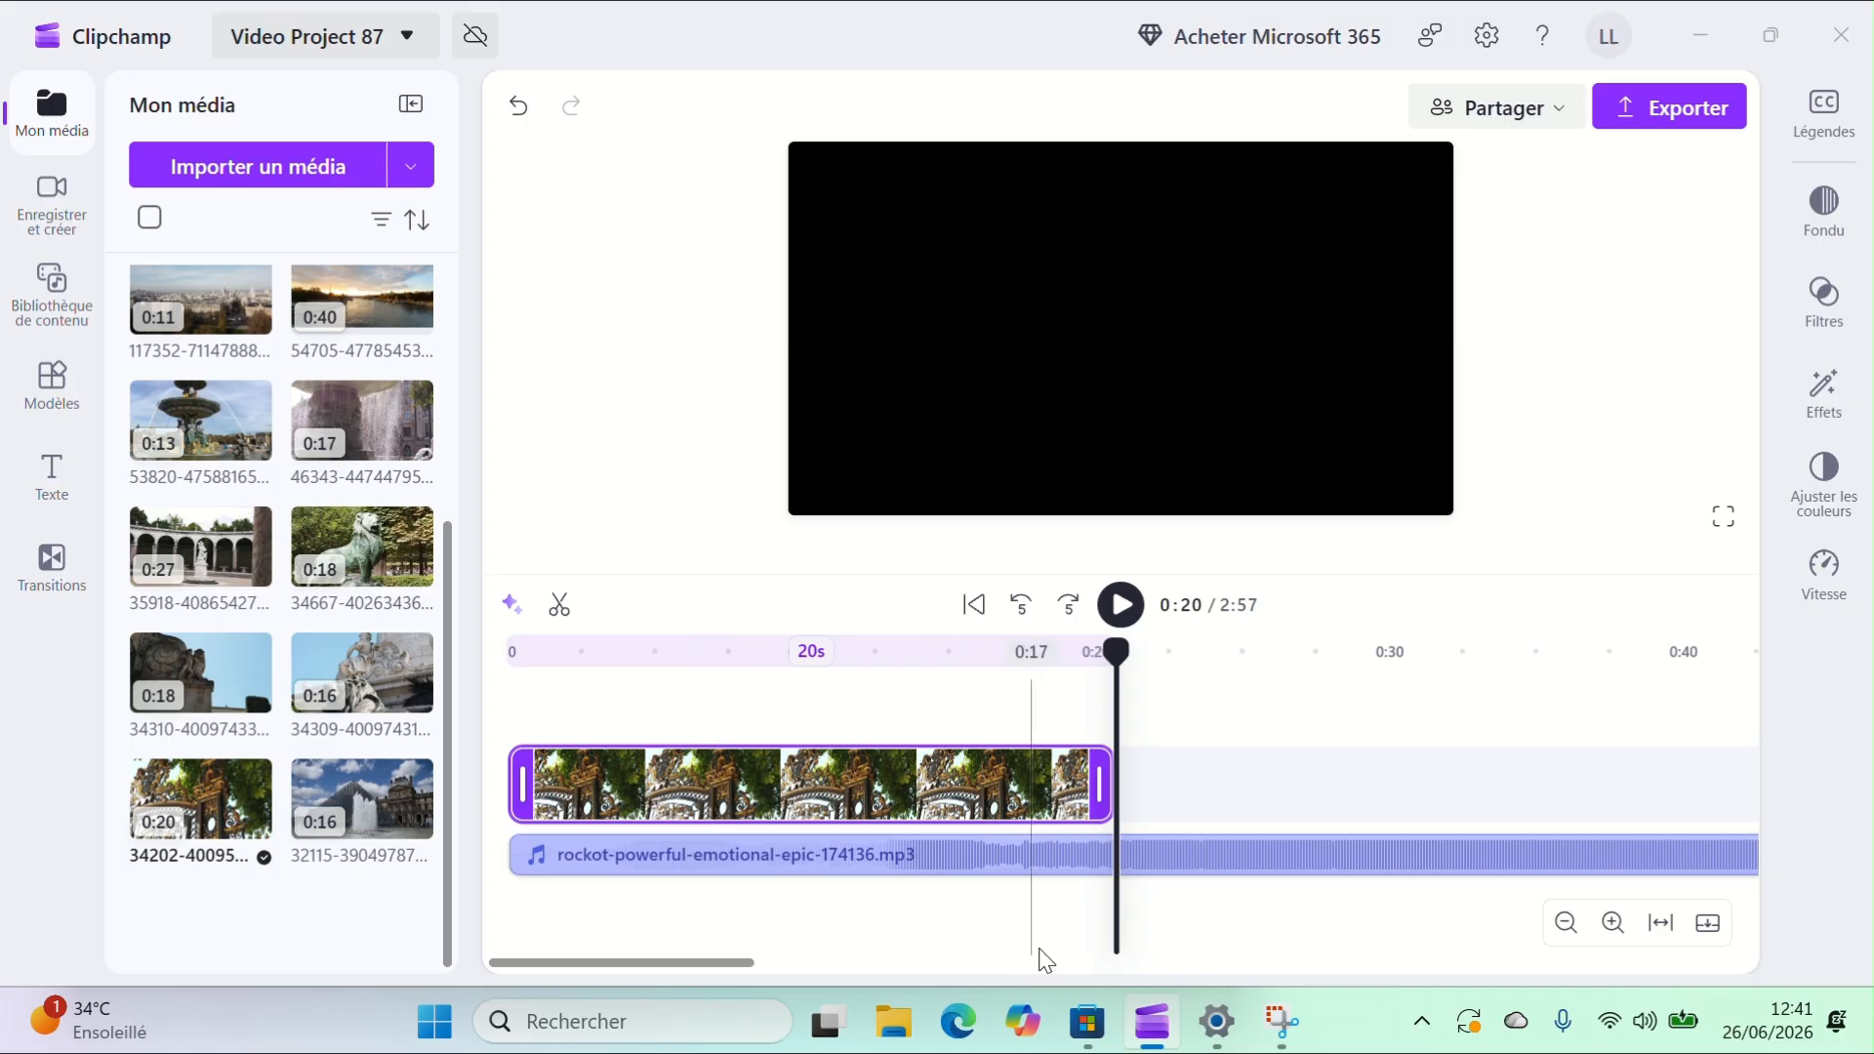
{"action": "left_click", "coordinate": [510, 661]}
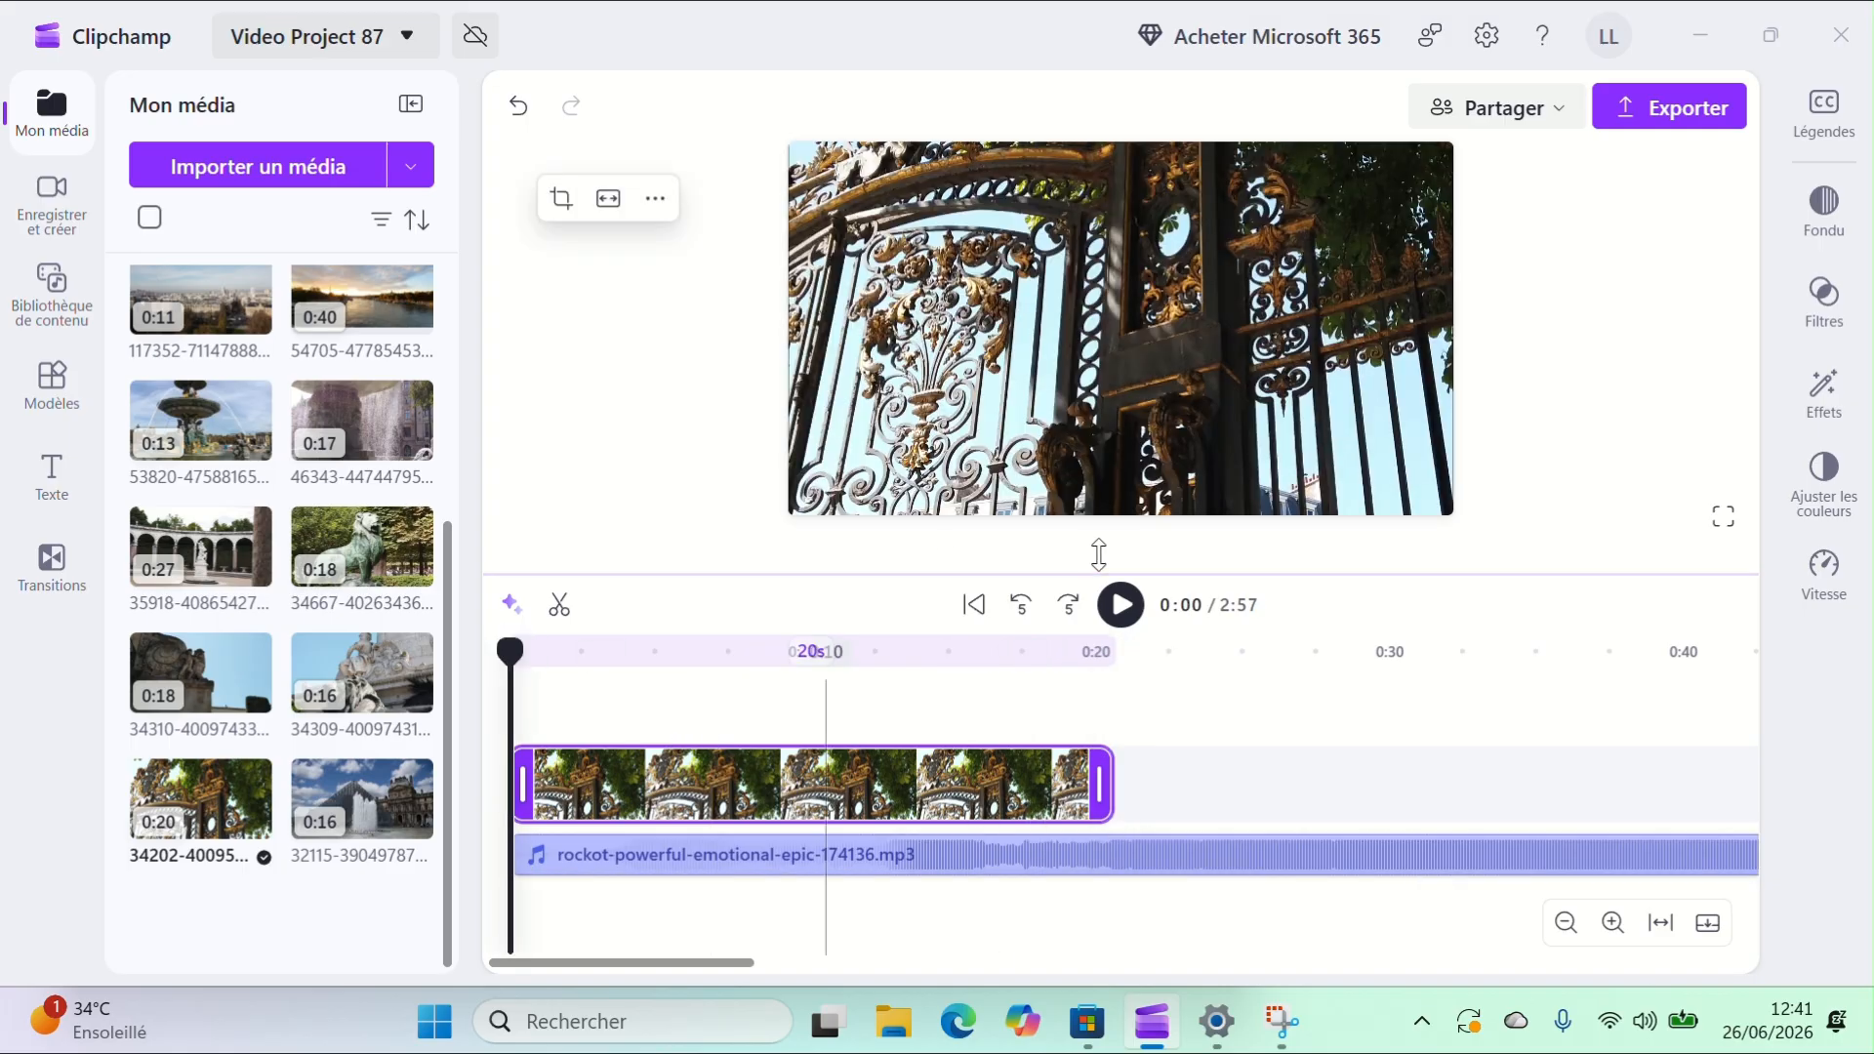
{"action": "left_click", "coordinate": [1121, 605]}
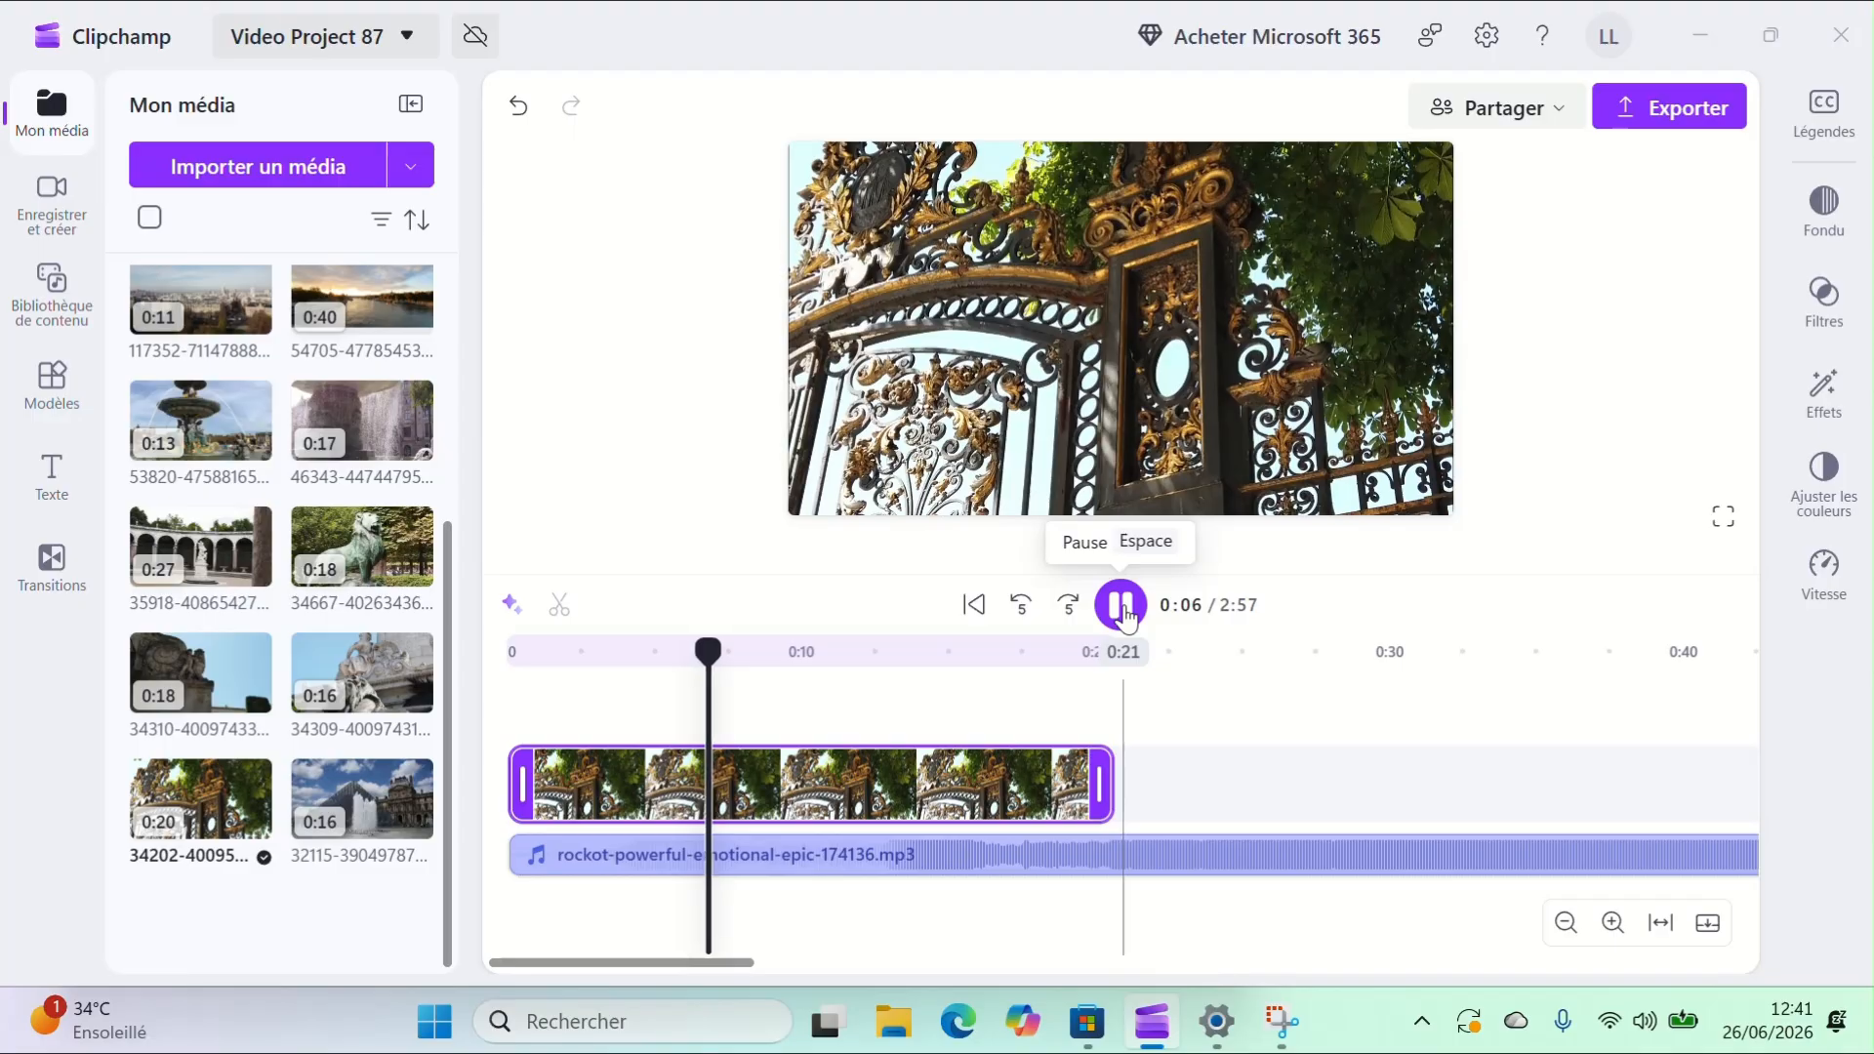
{"action": "left_click", "coordinate": [1120, 605]}
Step: Split the music at 0:02, delete the quiet opening part and close the gap it leaves
{"action": "left_click", "coordinate": [571, 872]}
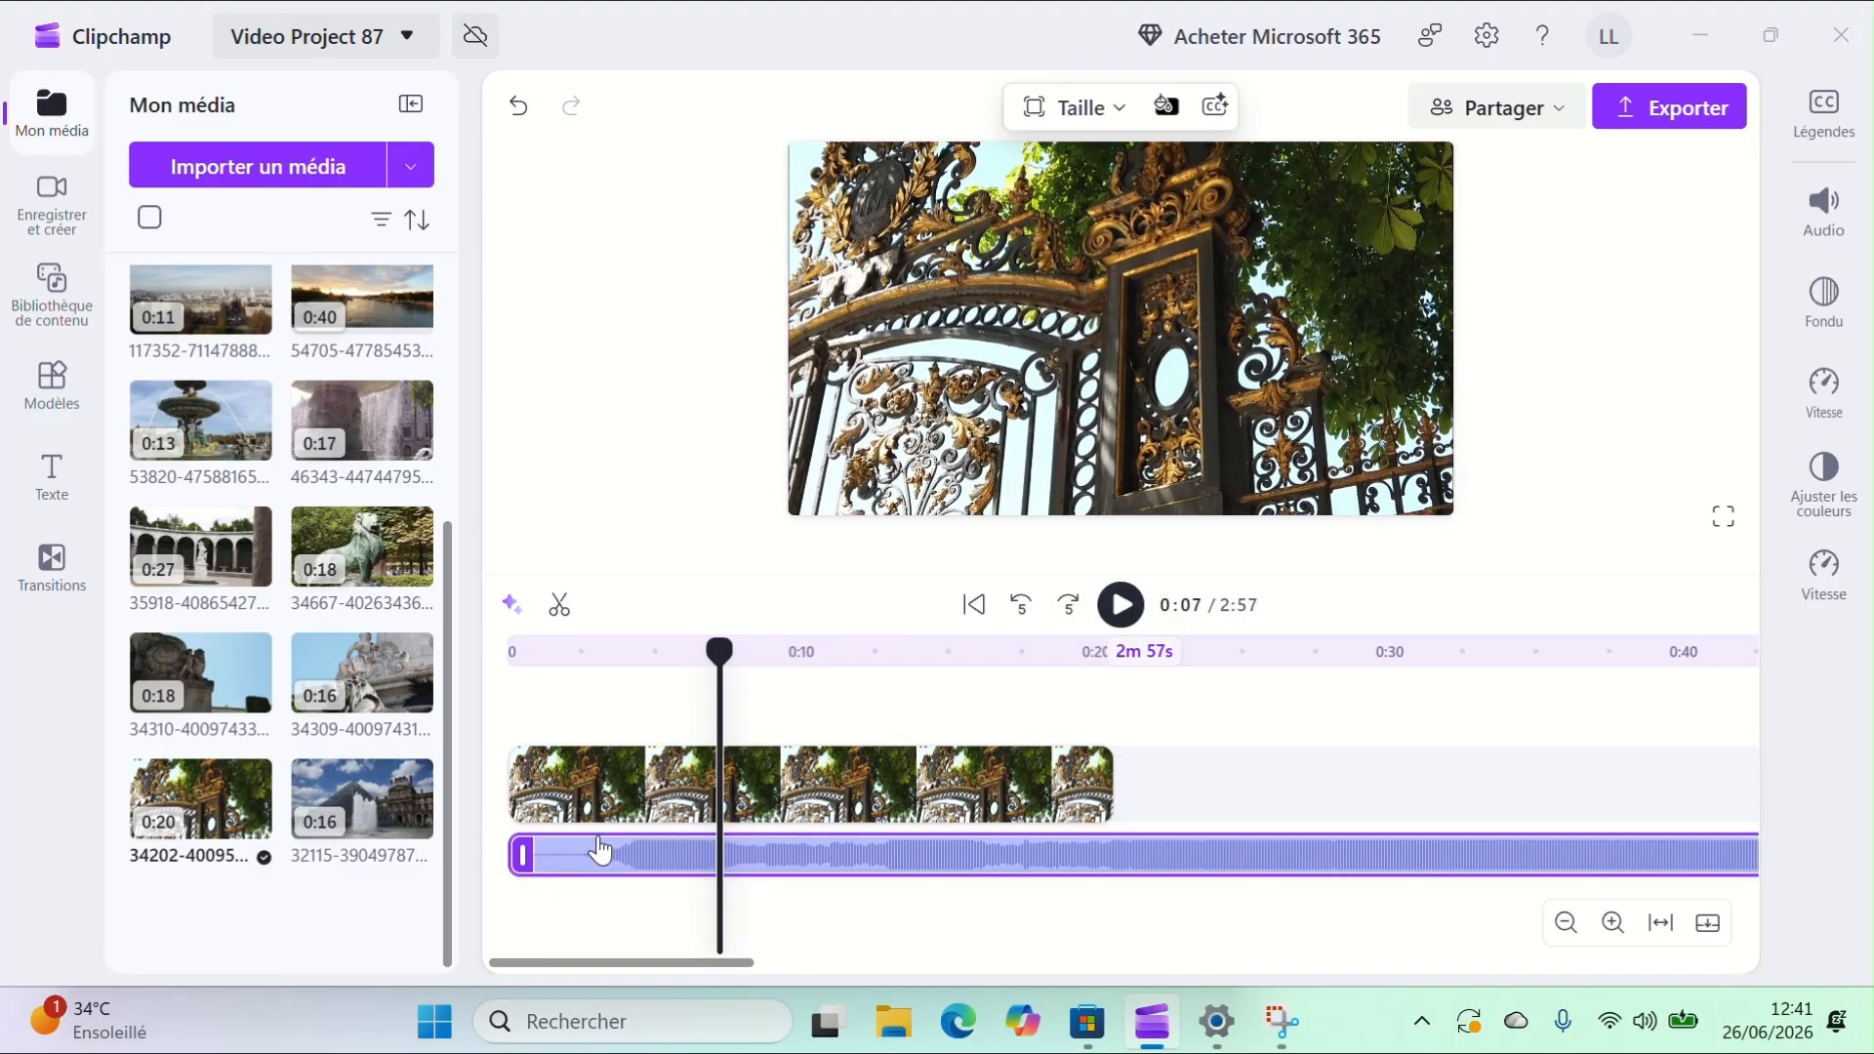
{"action": "left_click", "coordinate": [578, 695]}
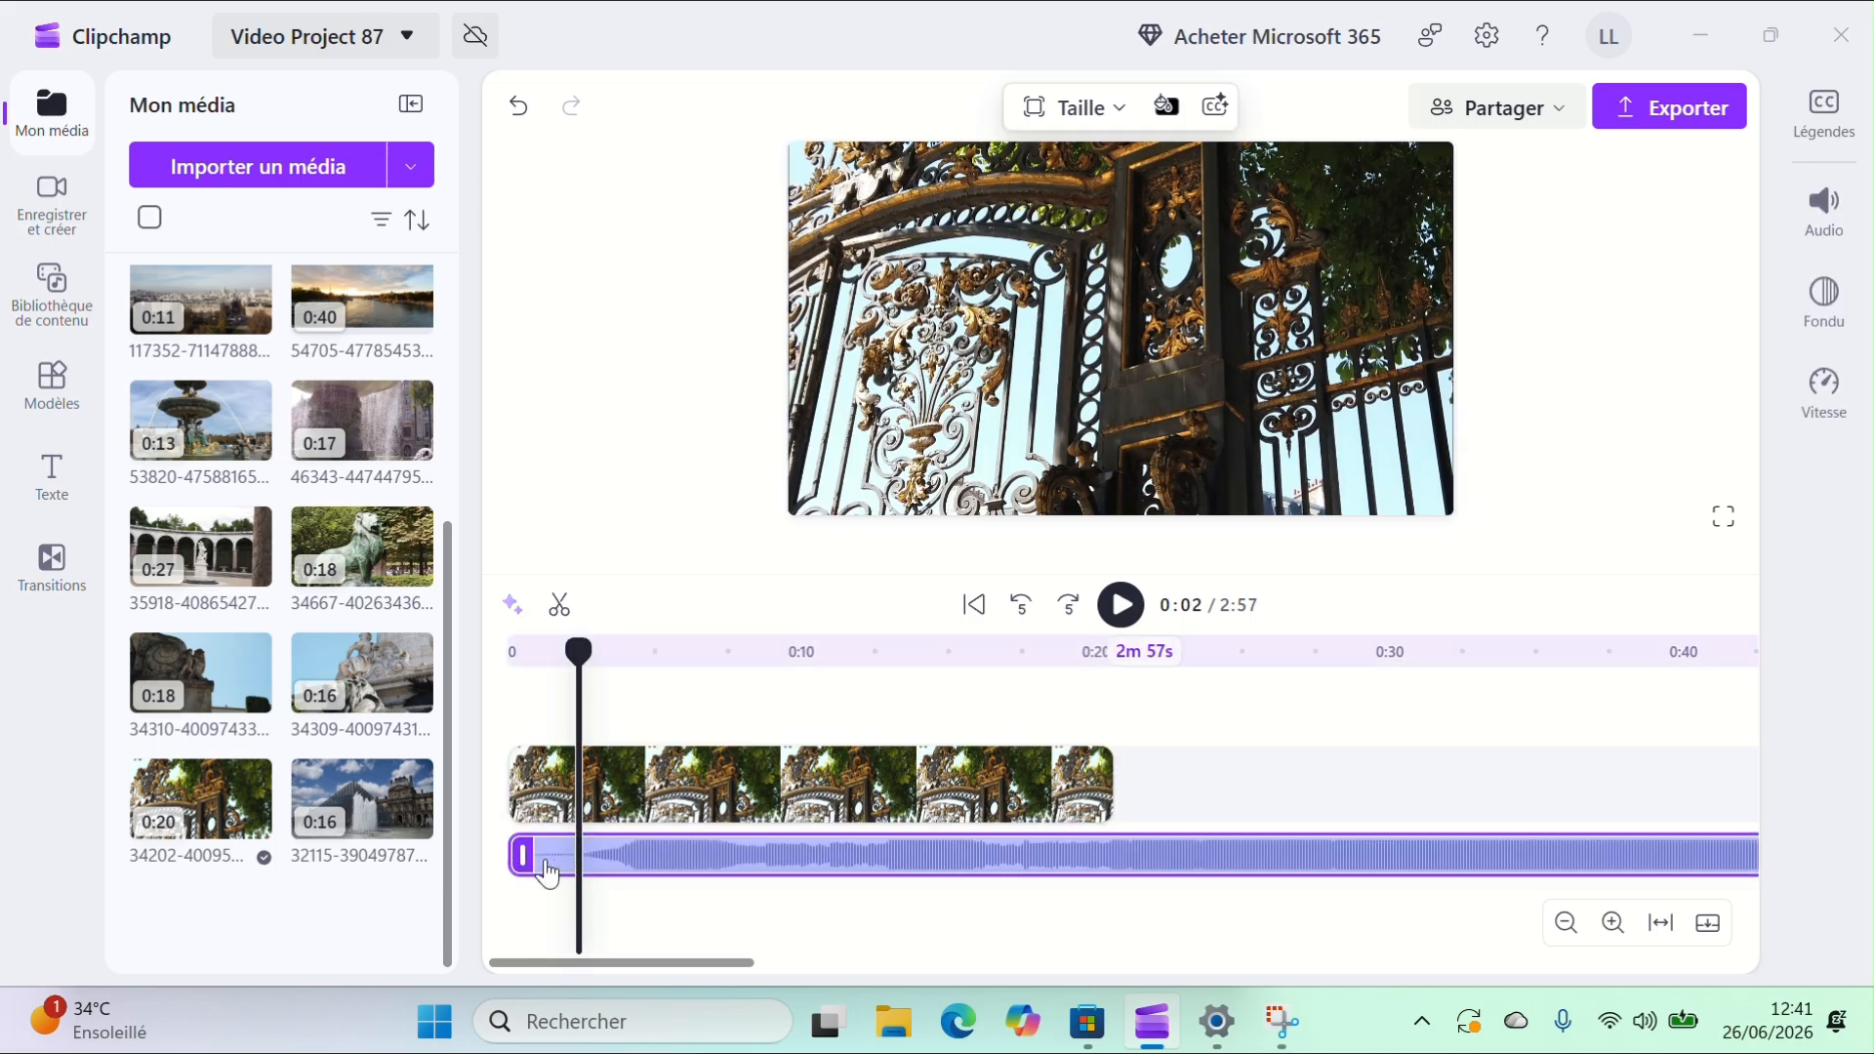
{"action": "left_click", "coordinate": [564, 607]}
{"action": "left_click", "coordinate": [567, 859]}
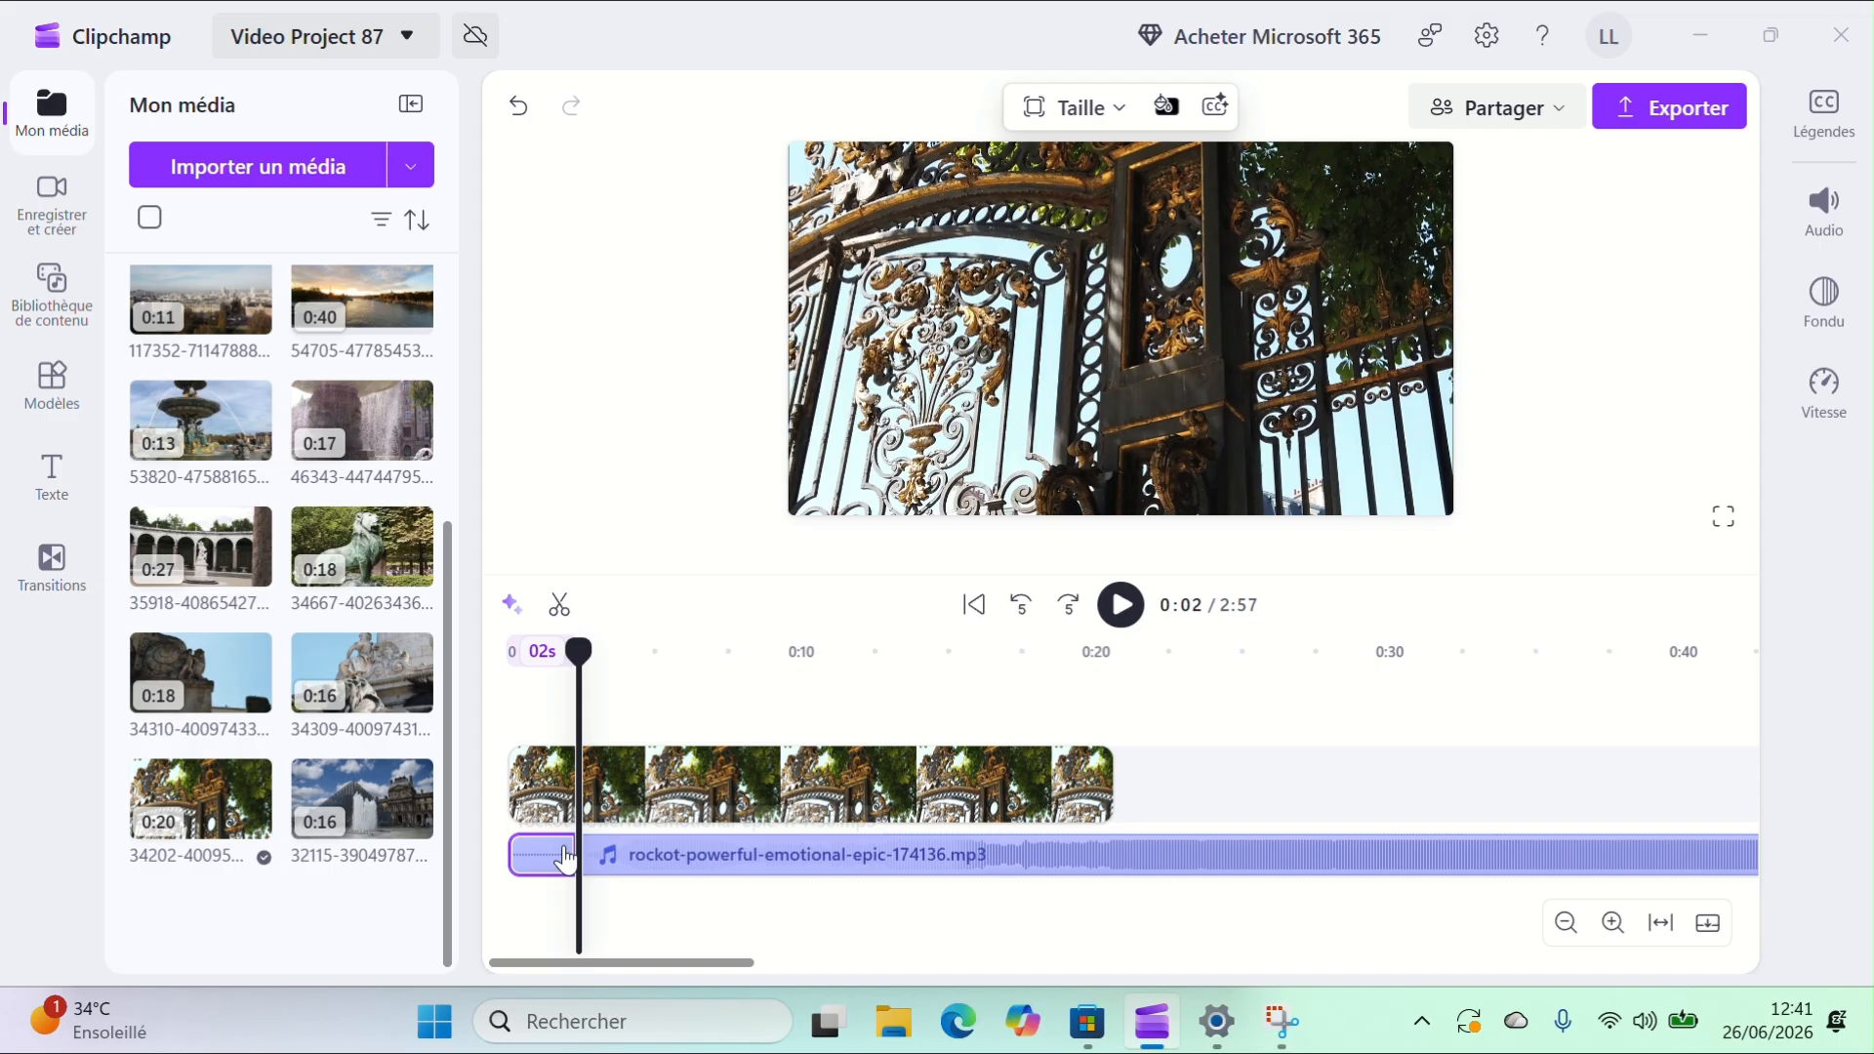
{"action": "key", "text": "Delete"}
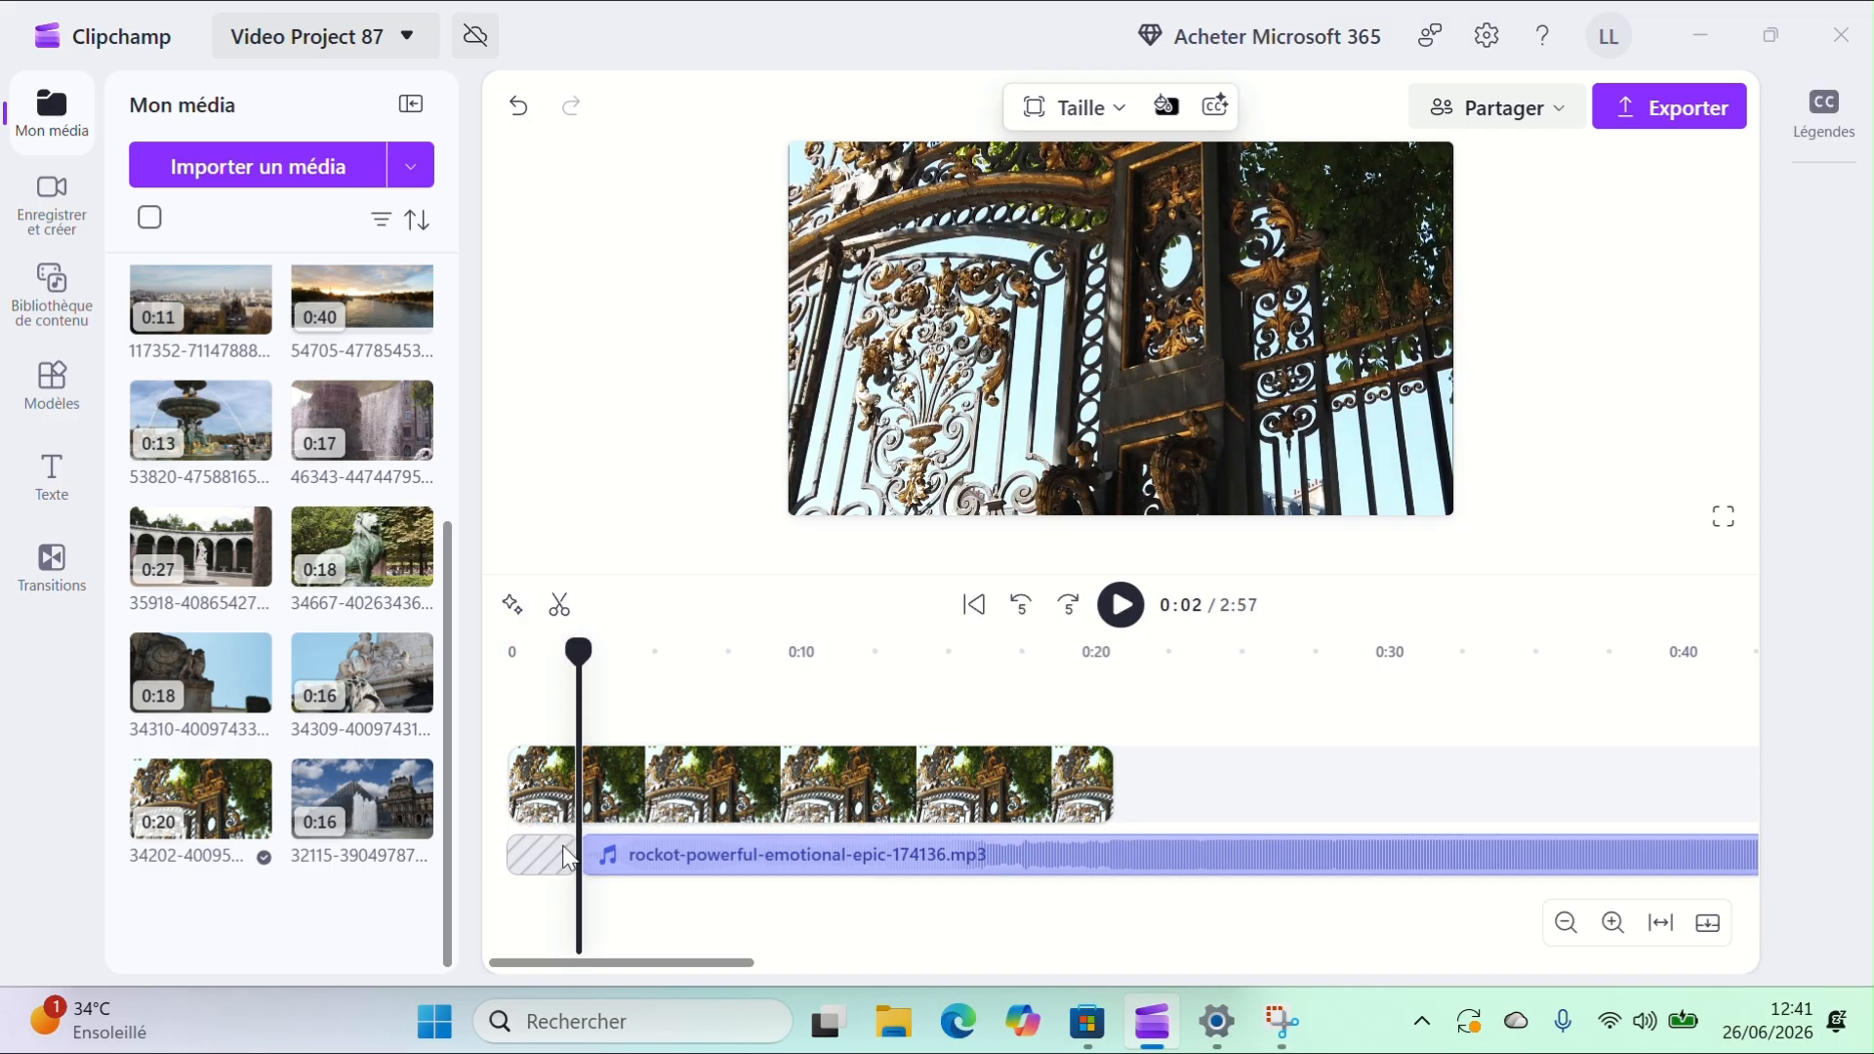
{"action": "right_click", "coordinate": [539, 848]}
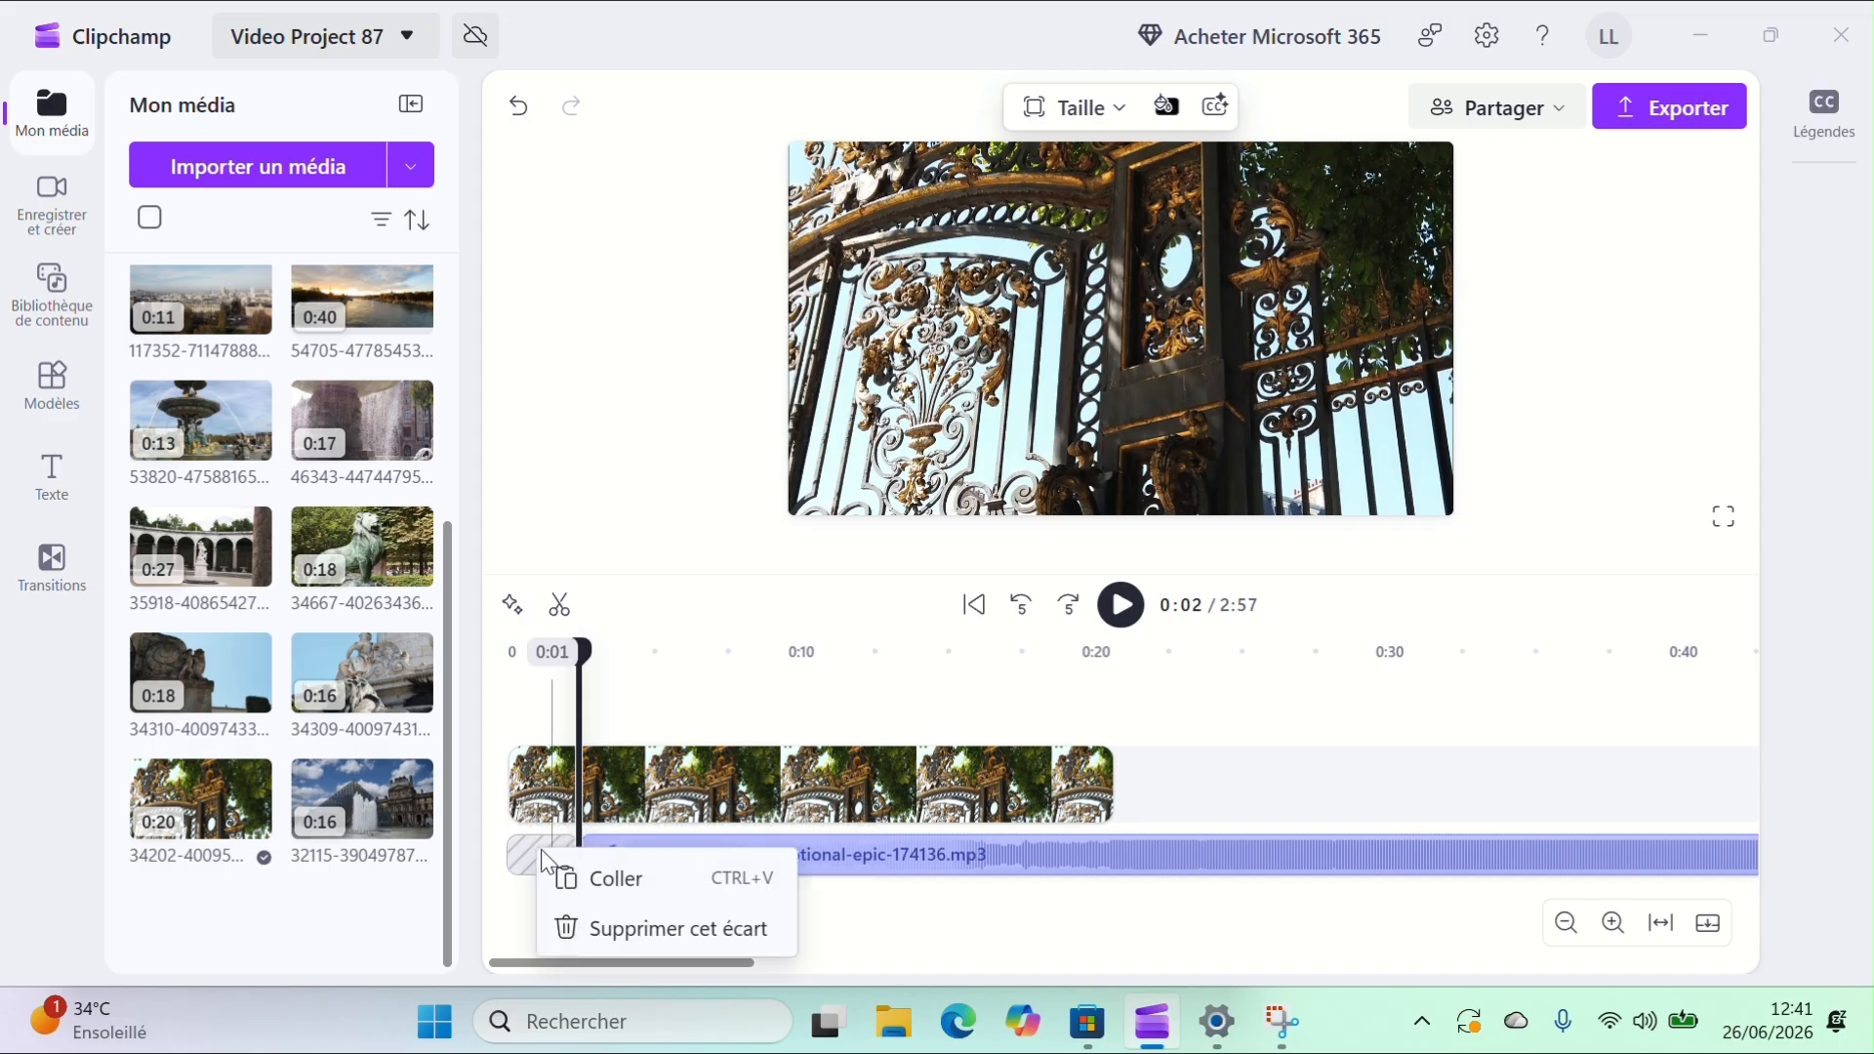
{"action": "left_click", "coordinate": [630, 930]}
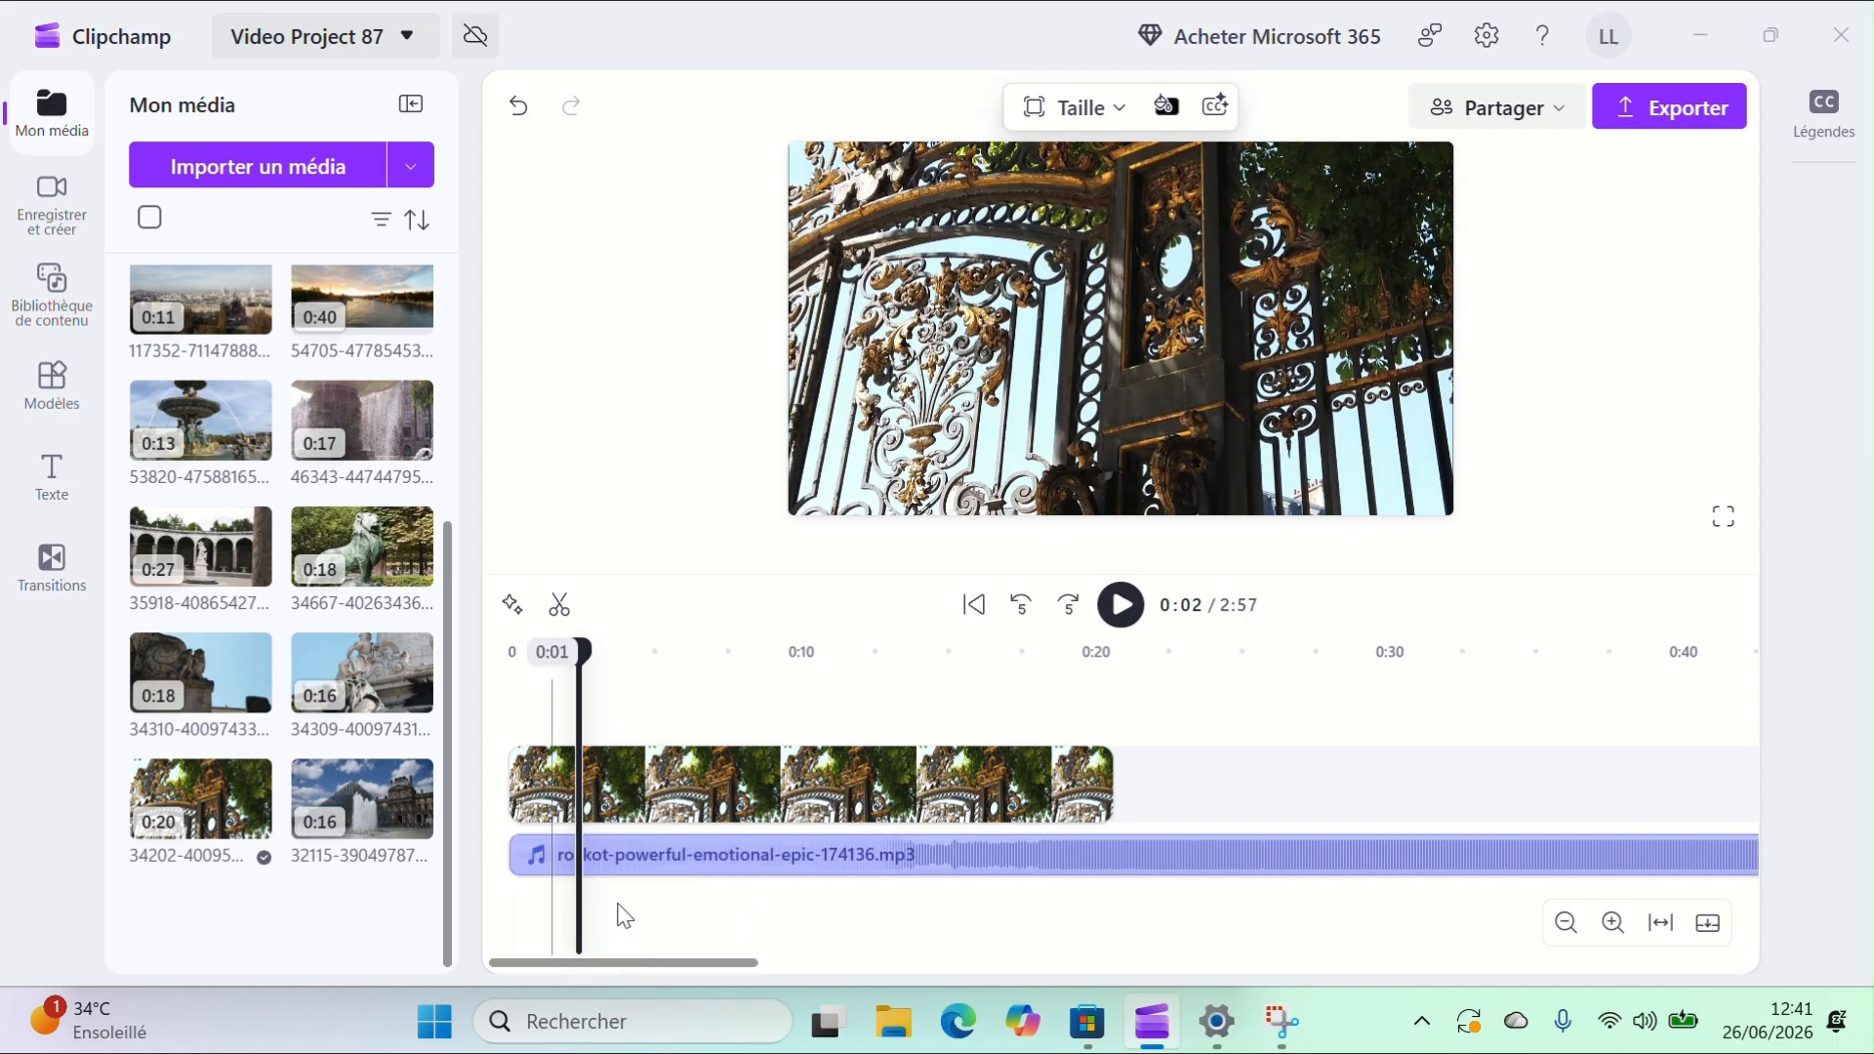
Step: Play the montage from the start to check the gate clip against the trimmed music
{"action": "left_click", "coordinate": [495, 662]}
{"action": "key", "text": "space"}
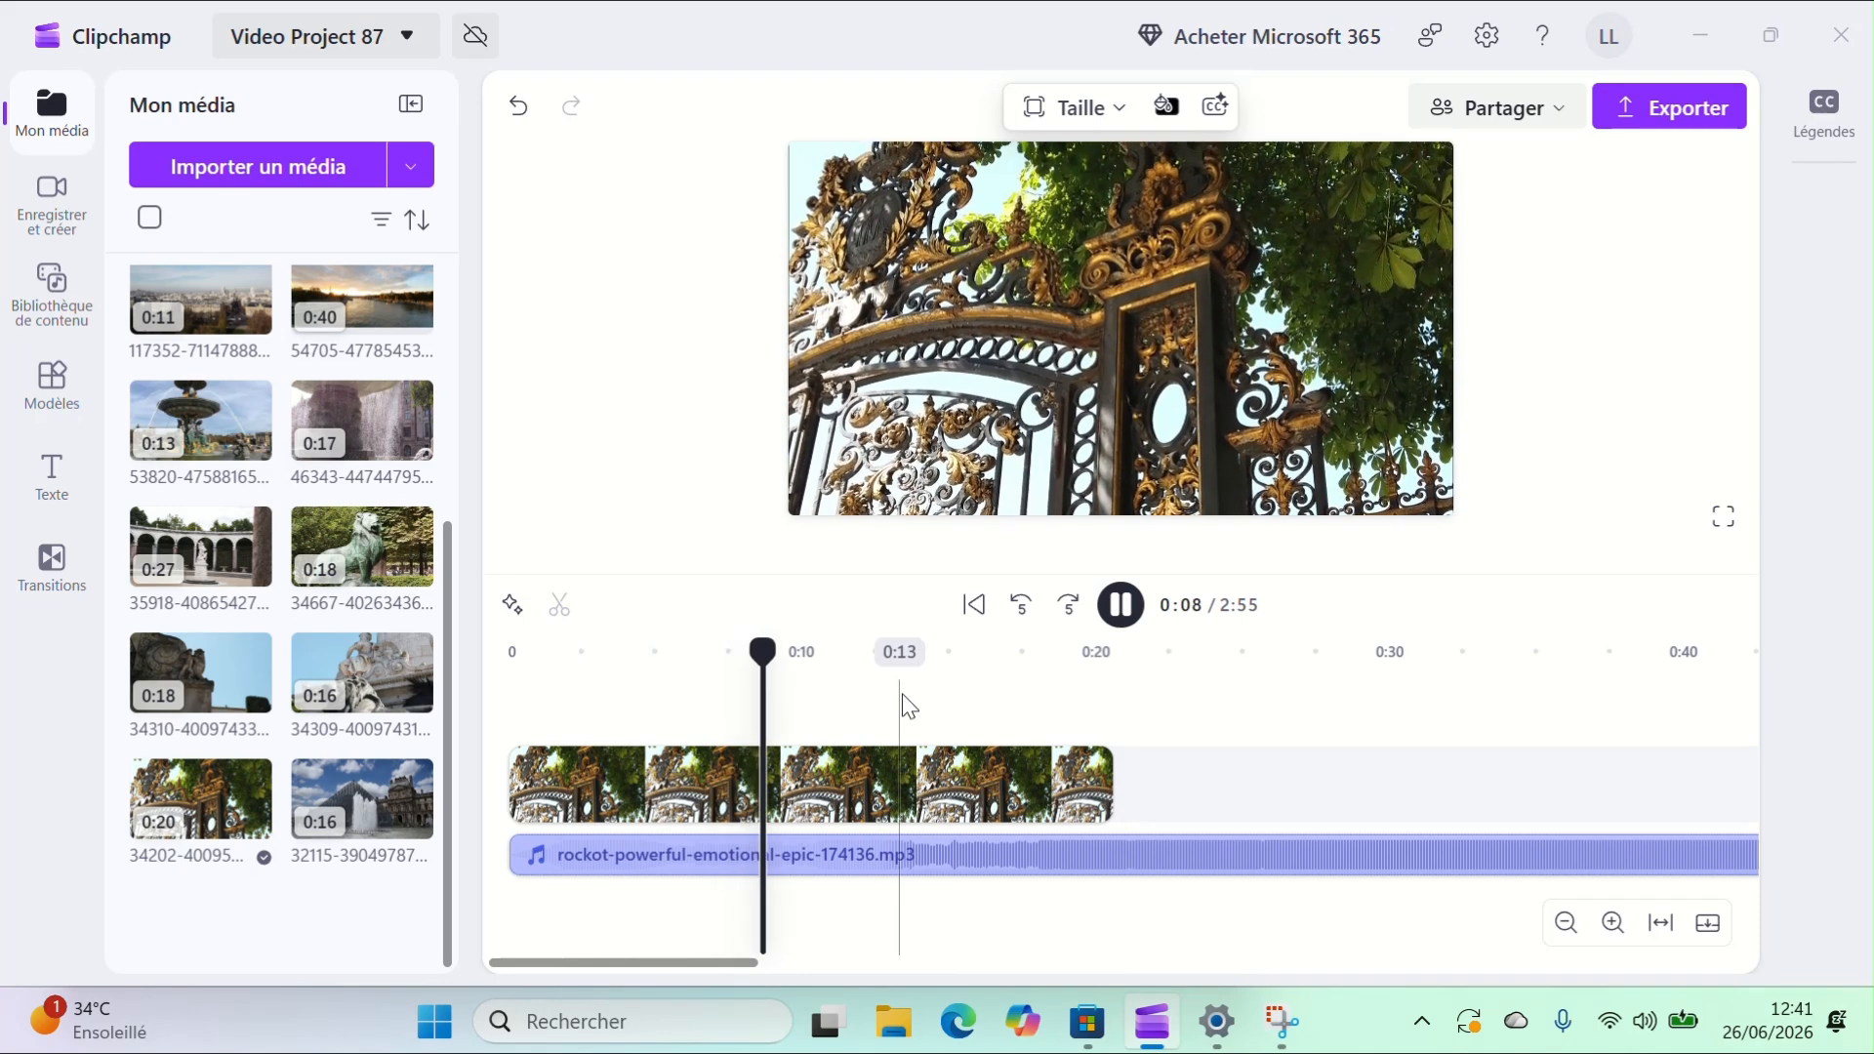
{"action": "left_click", "coordinate": [1121, 605]}
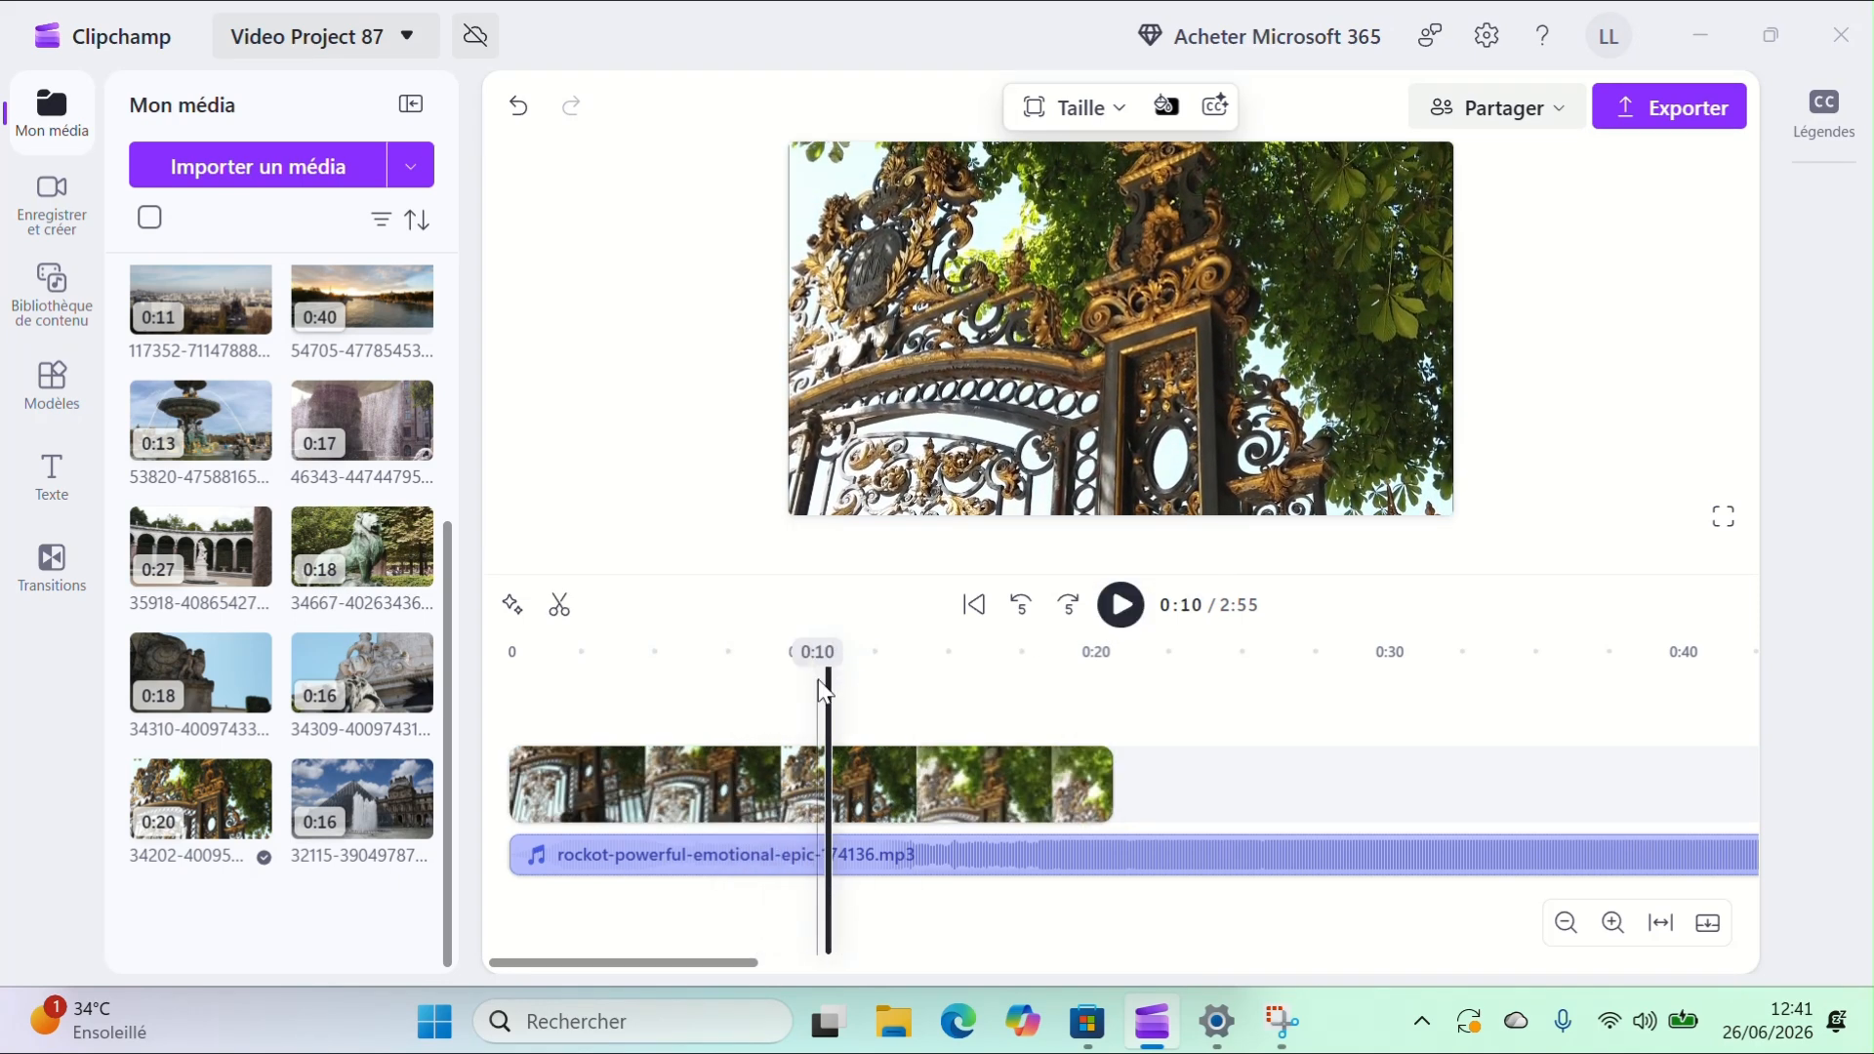
Step: Split the gate clip at 0:10 on the timeline and delete its second part
{"action": "left_click_drag", "start_coordinate": [828, 690], "coordinate": [908, 742]}
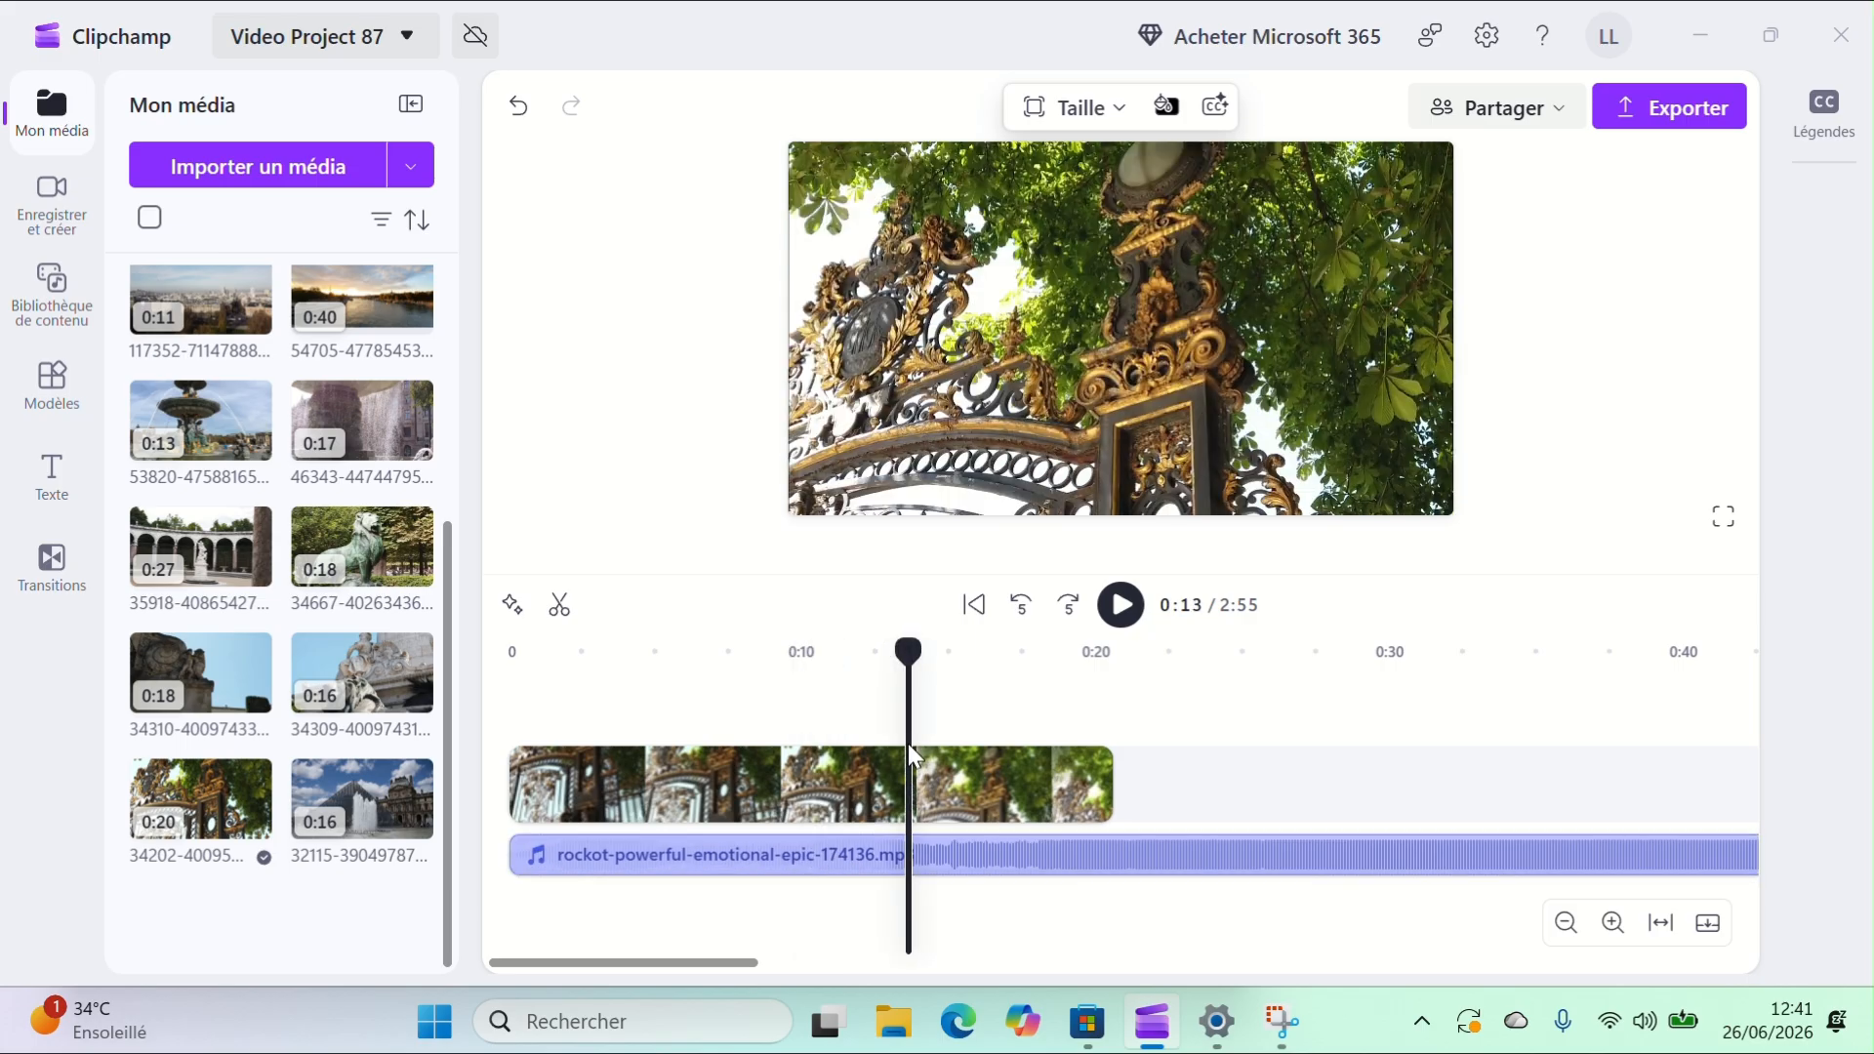
{"action": "left_click", "coordinate": [812, 703]}
{"action": "key", "text": "space"}
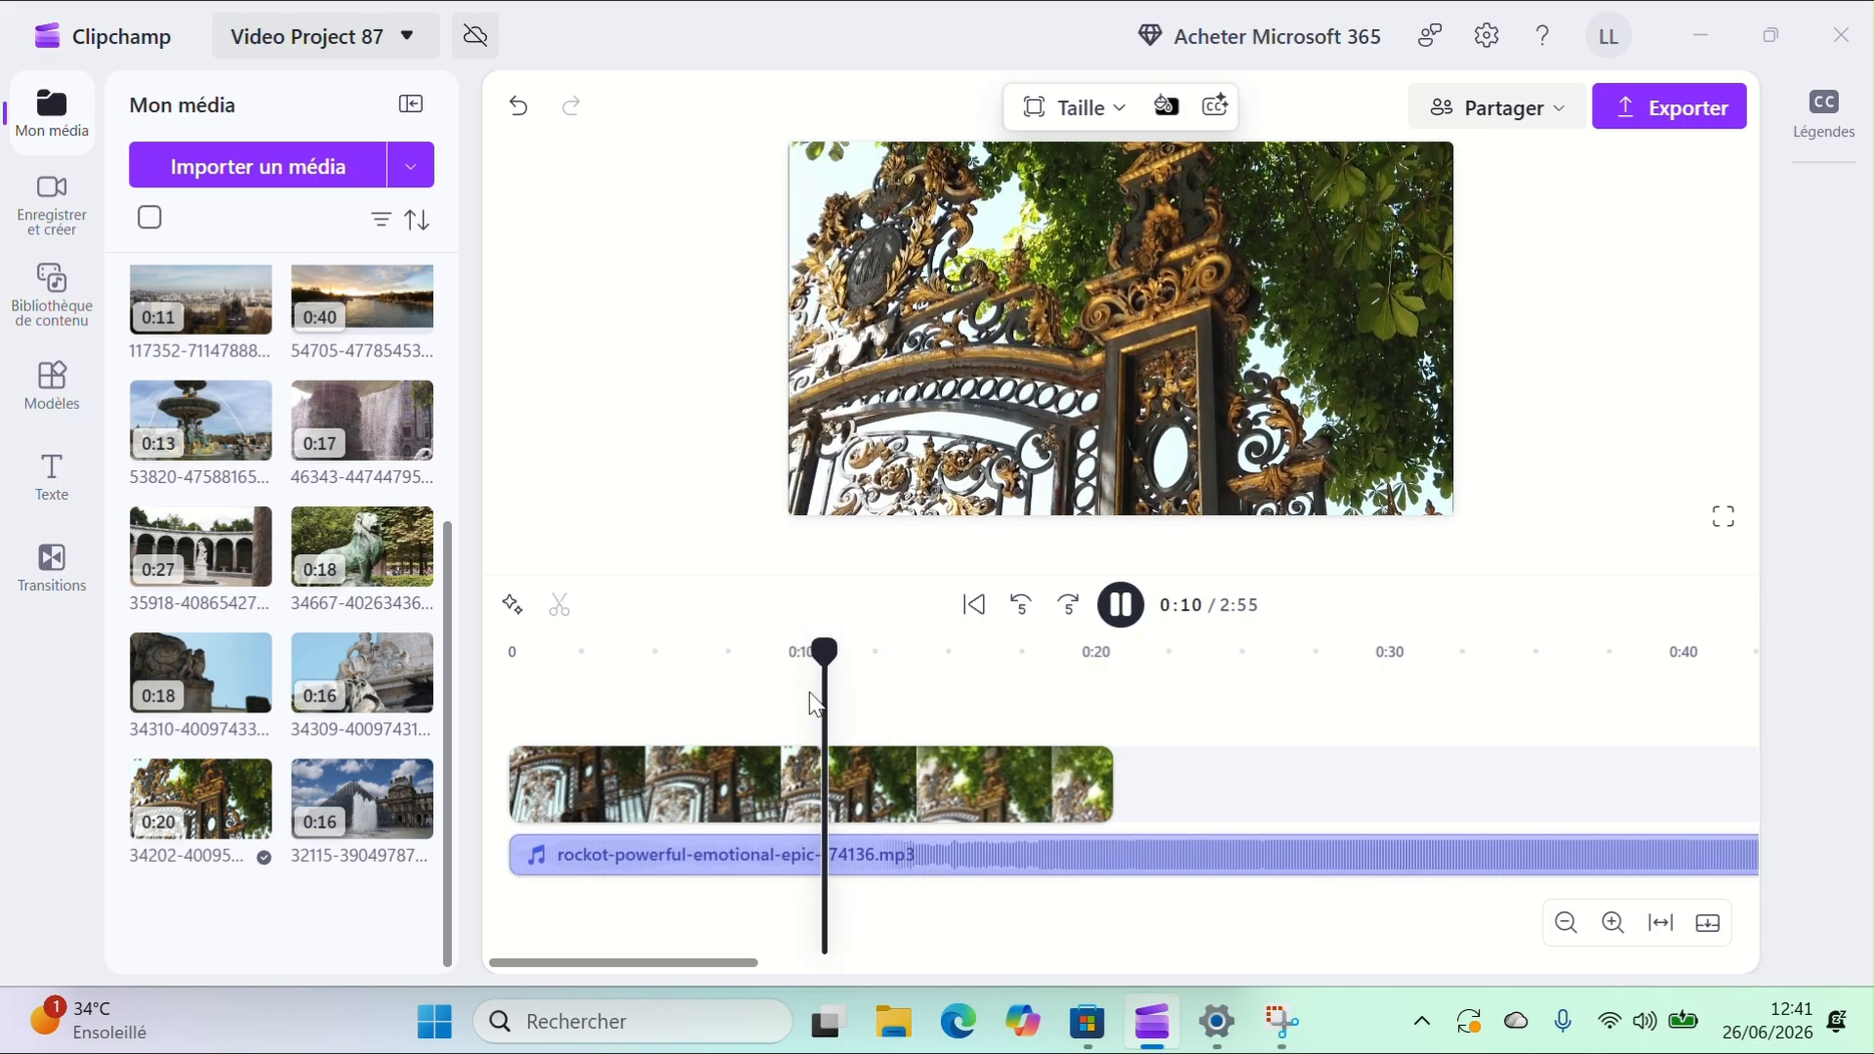
{"action": "key", "text": "space"}
{"action": "left_click", "coordinate": [814, 701]}
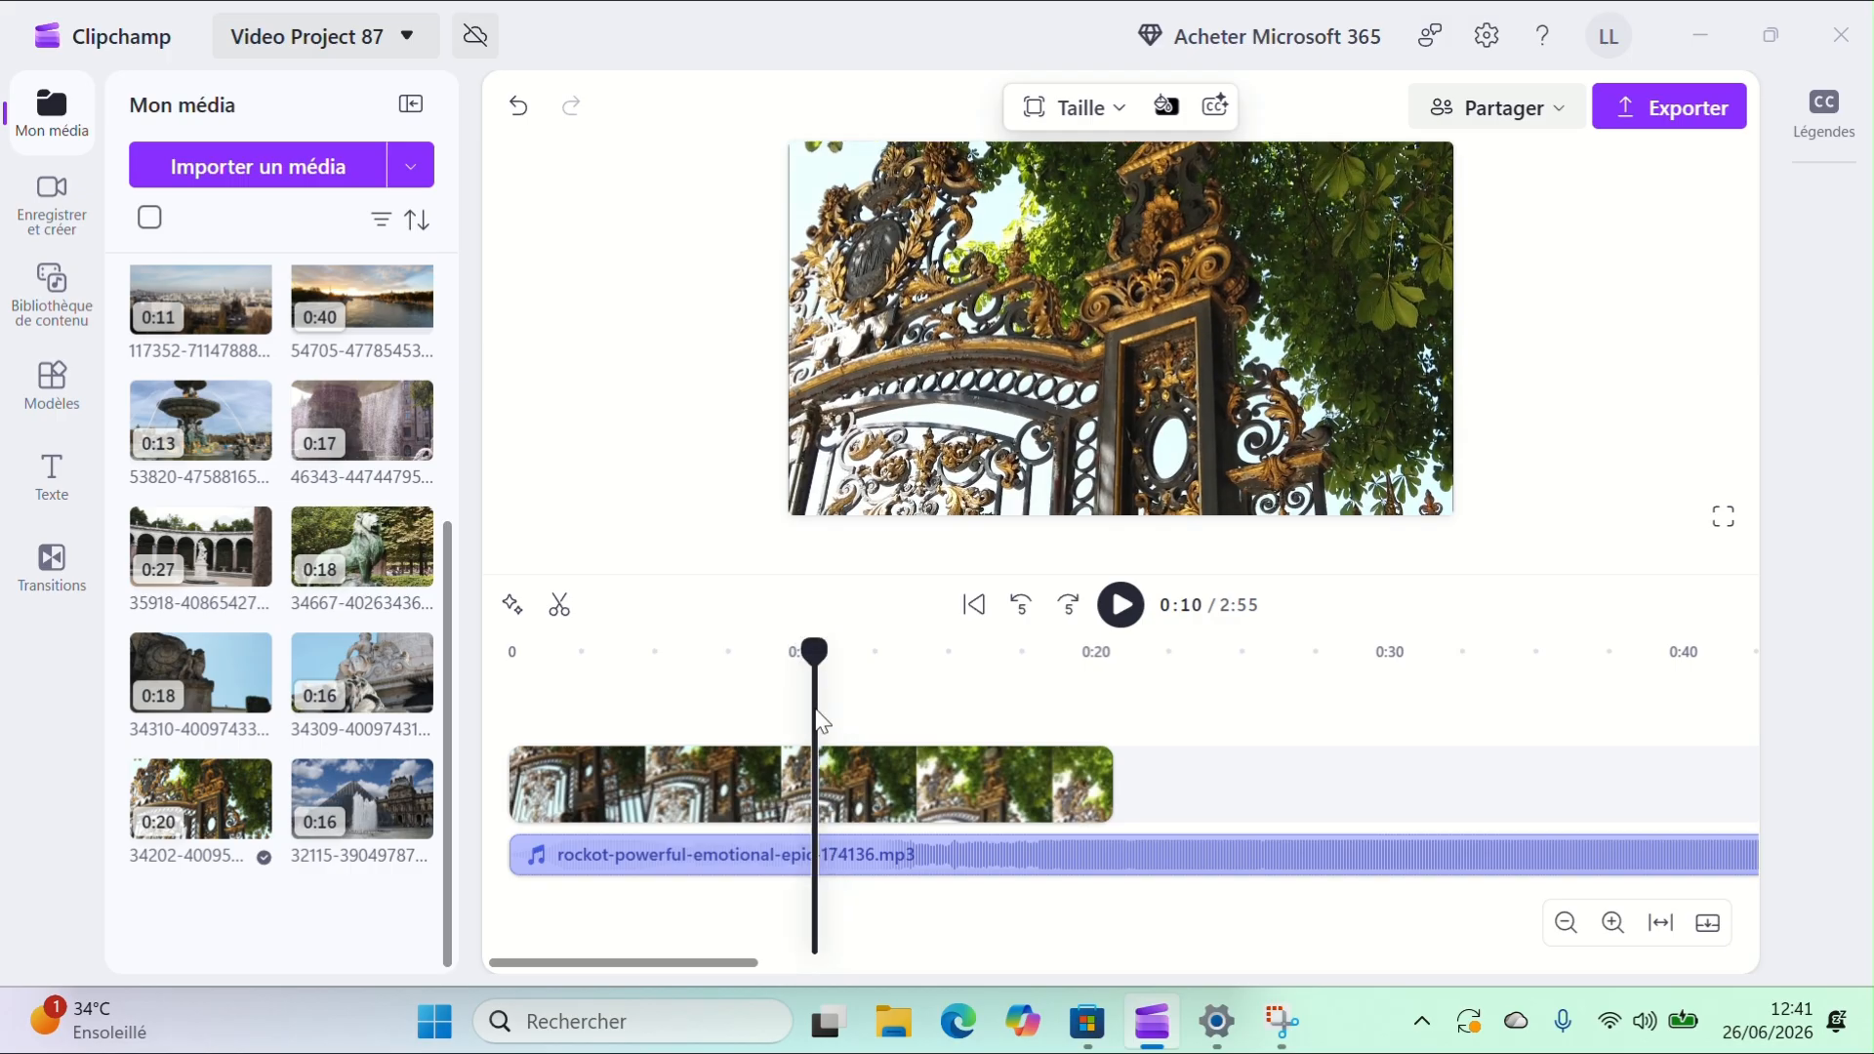
{"action": "left_click", "coordinate": [734, 773]}
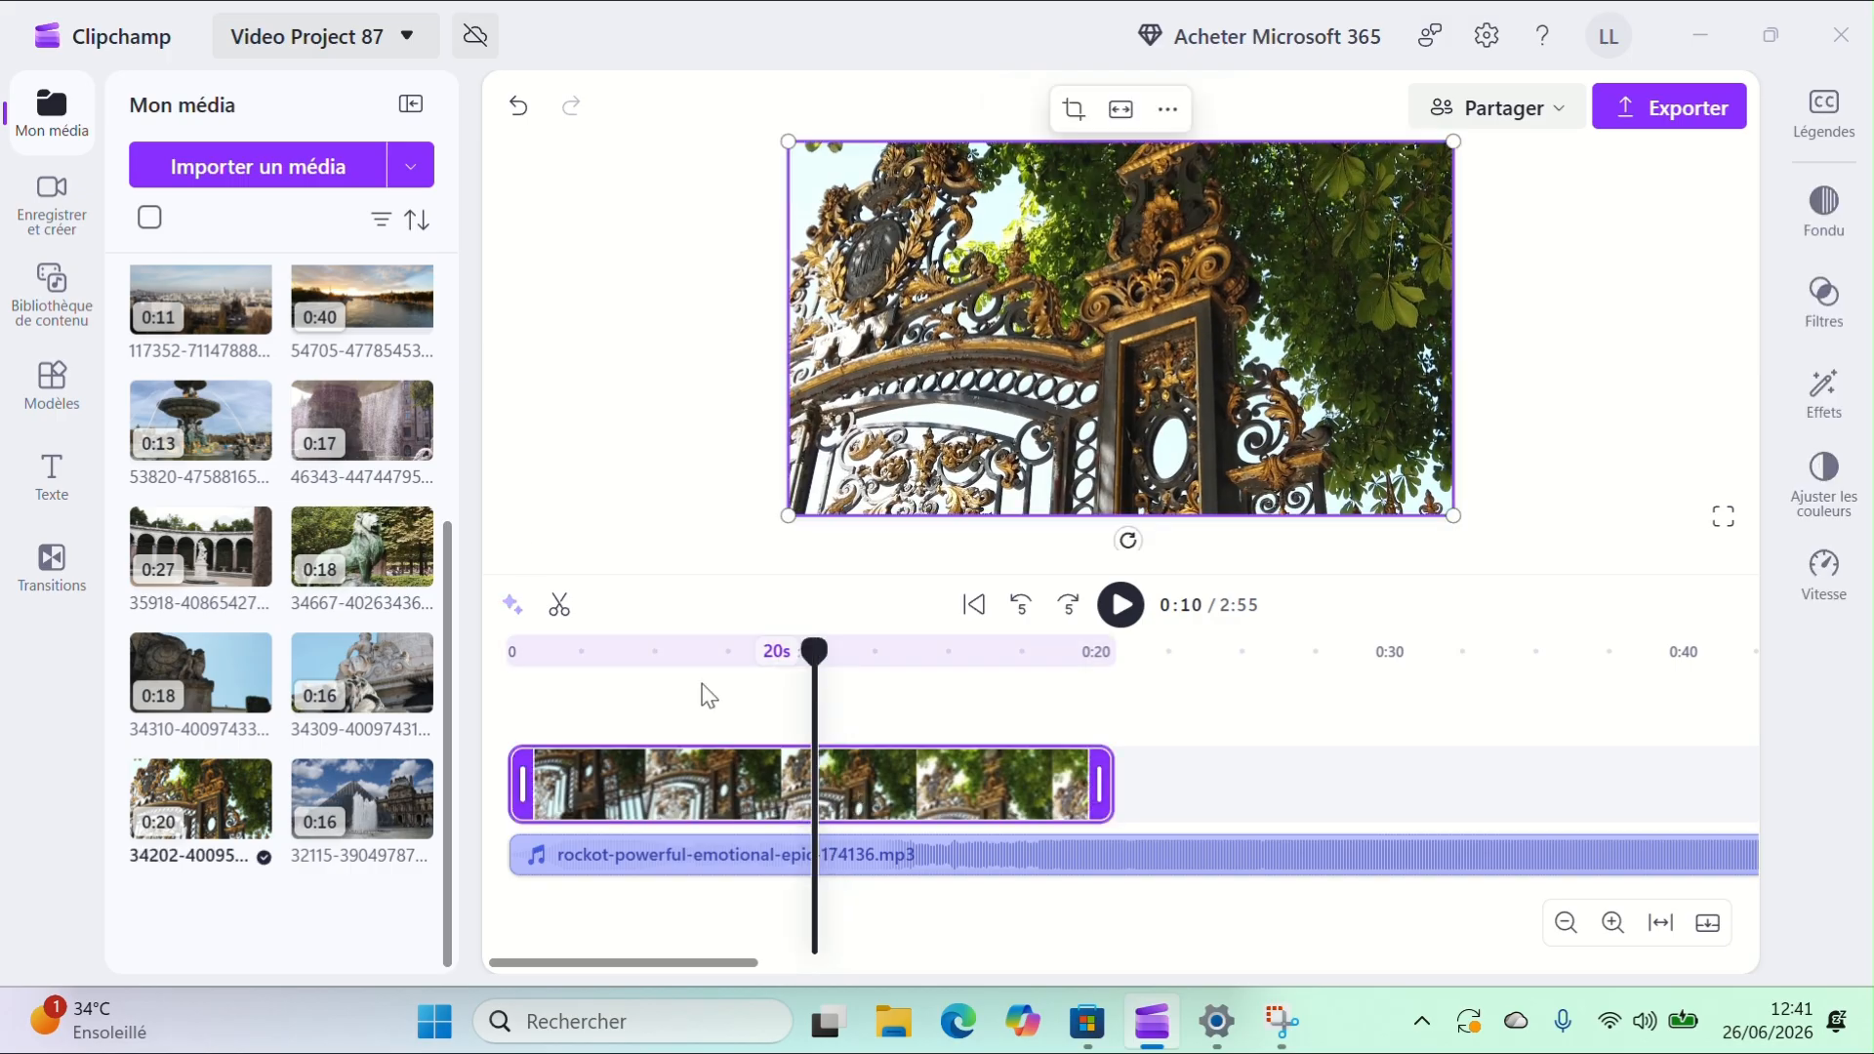
{"action": "left_click", "coordinate": [560, 607]}
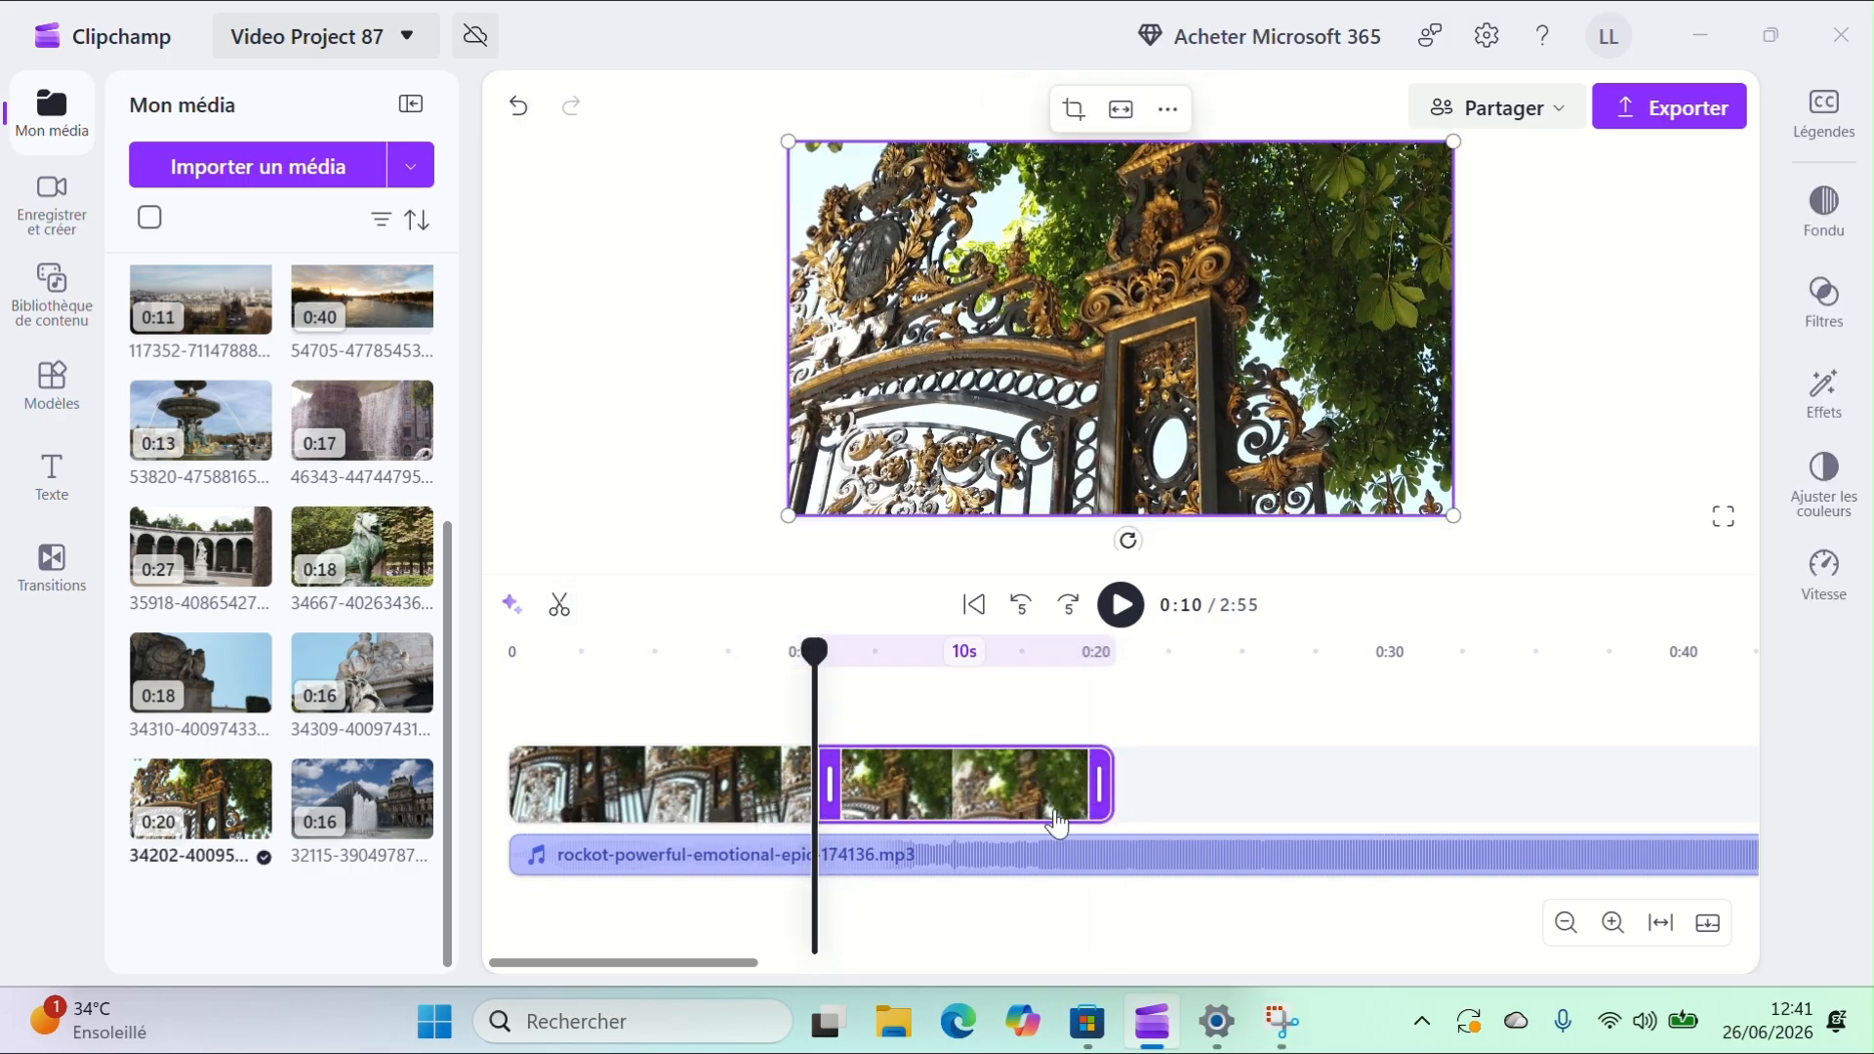
{"action": "key", "text": "Delete"}
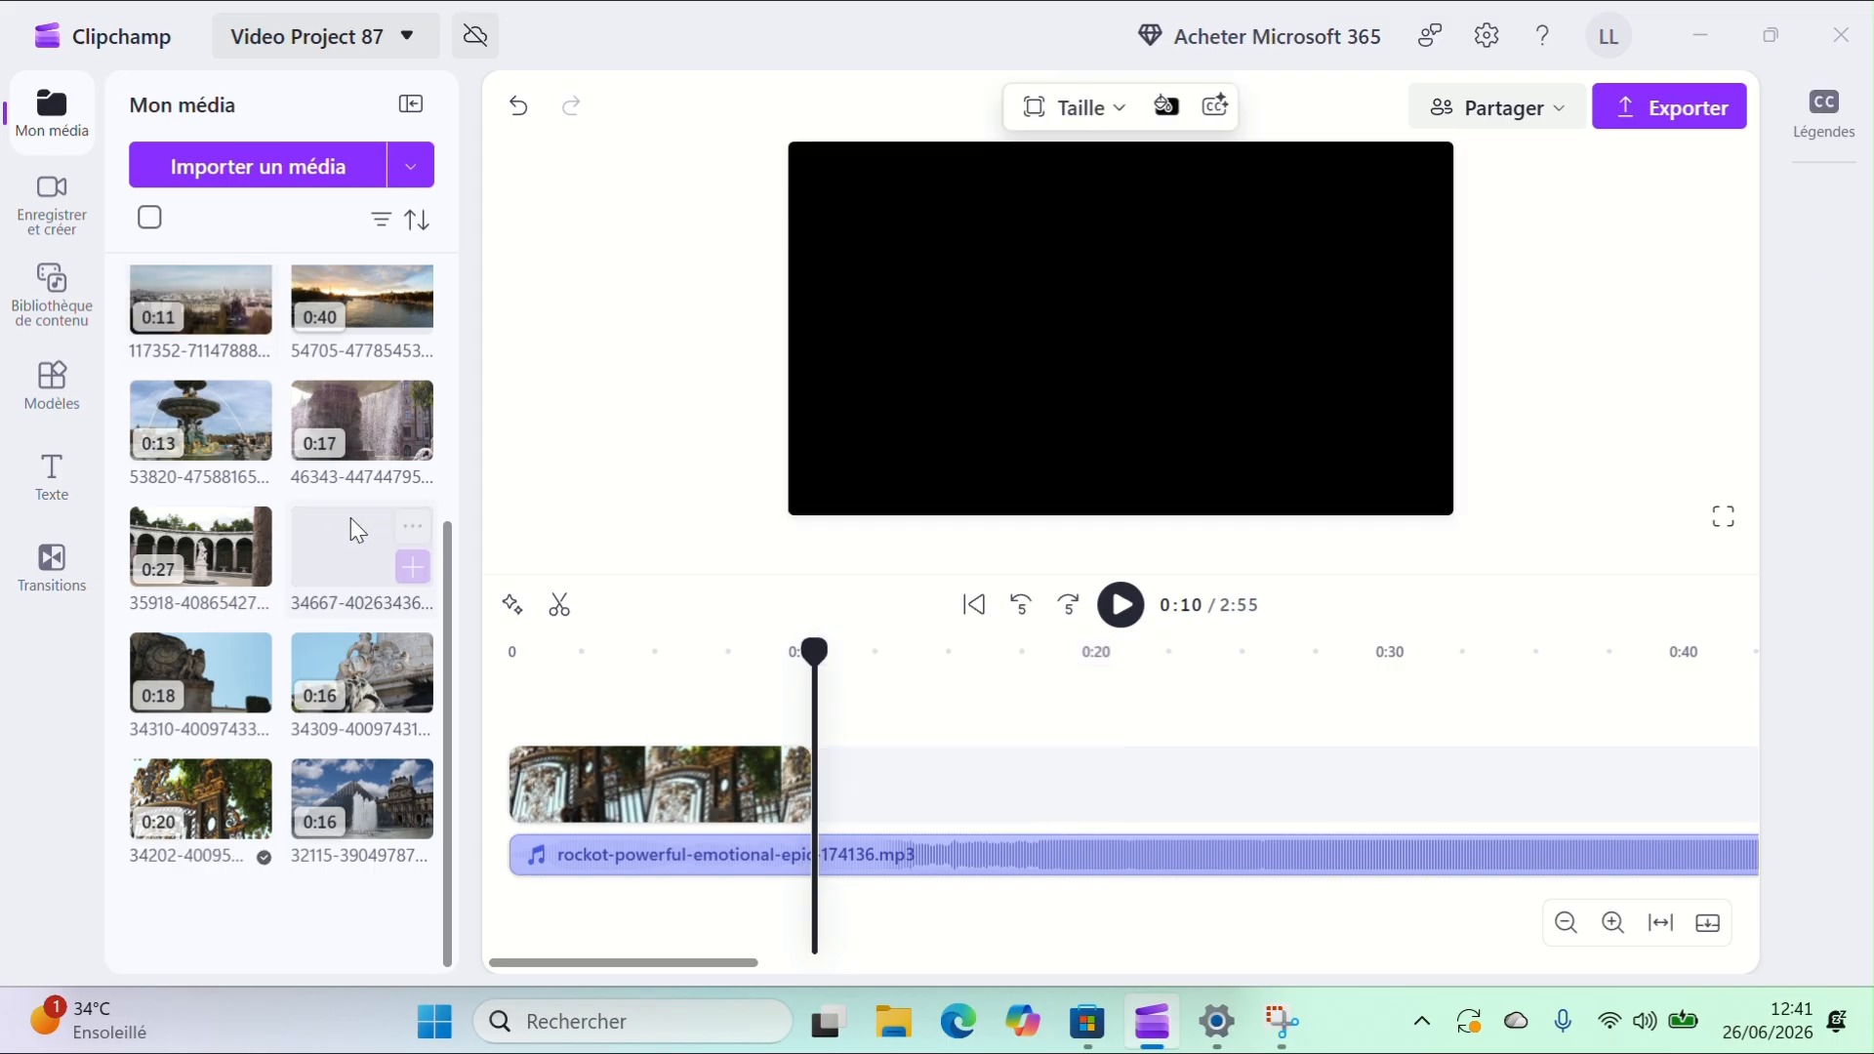
Step: Look through the imported clips and add the city panorama clip starting with 117352 to the timeline after the gate clip
{"action": "scroll", "coordinate": [256, 416], "scroll_direction": "up", "scroll_amount": 4}
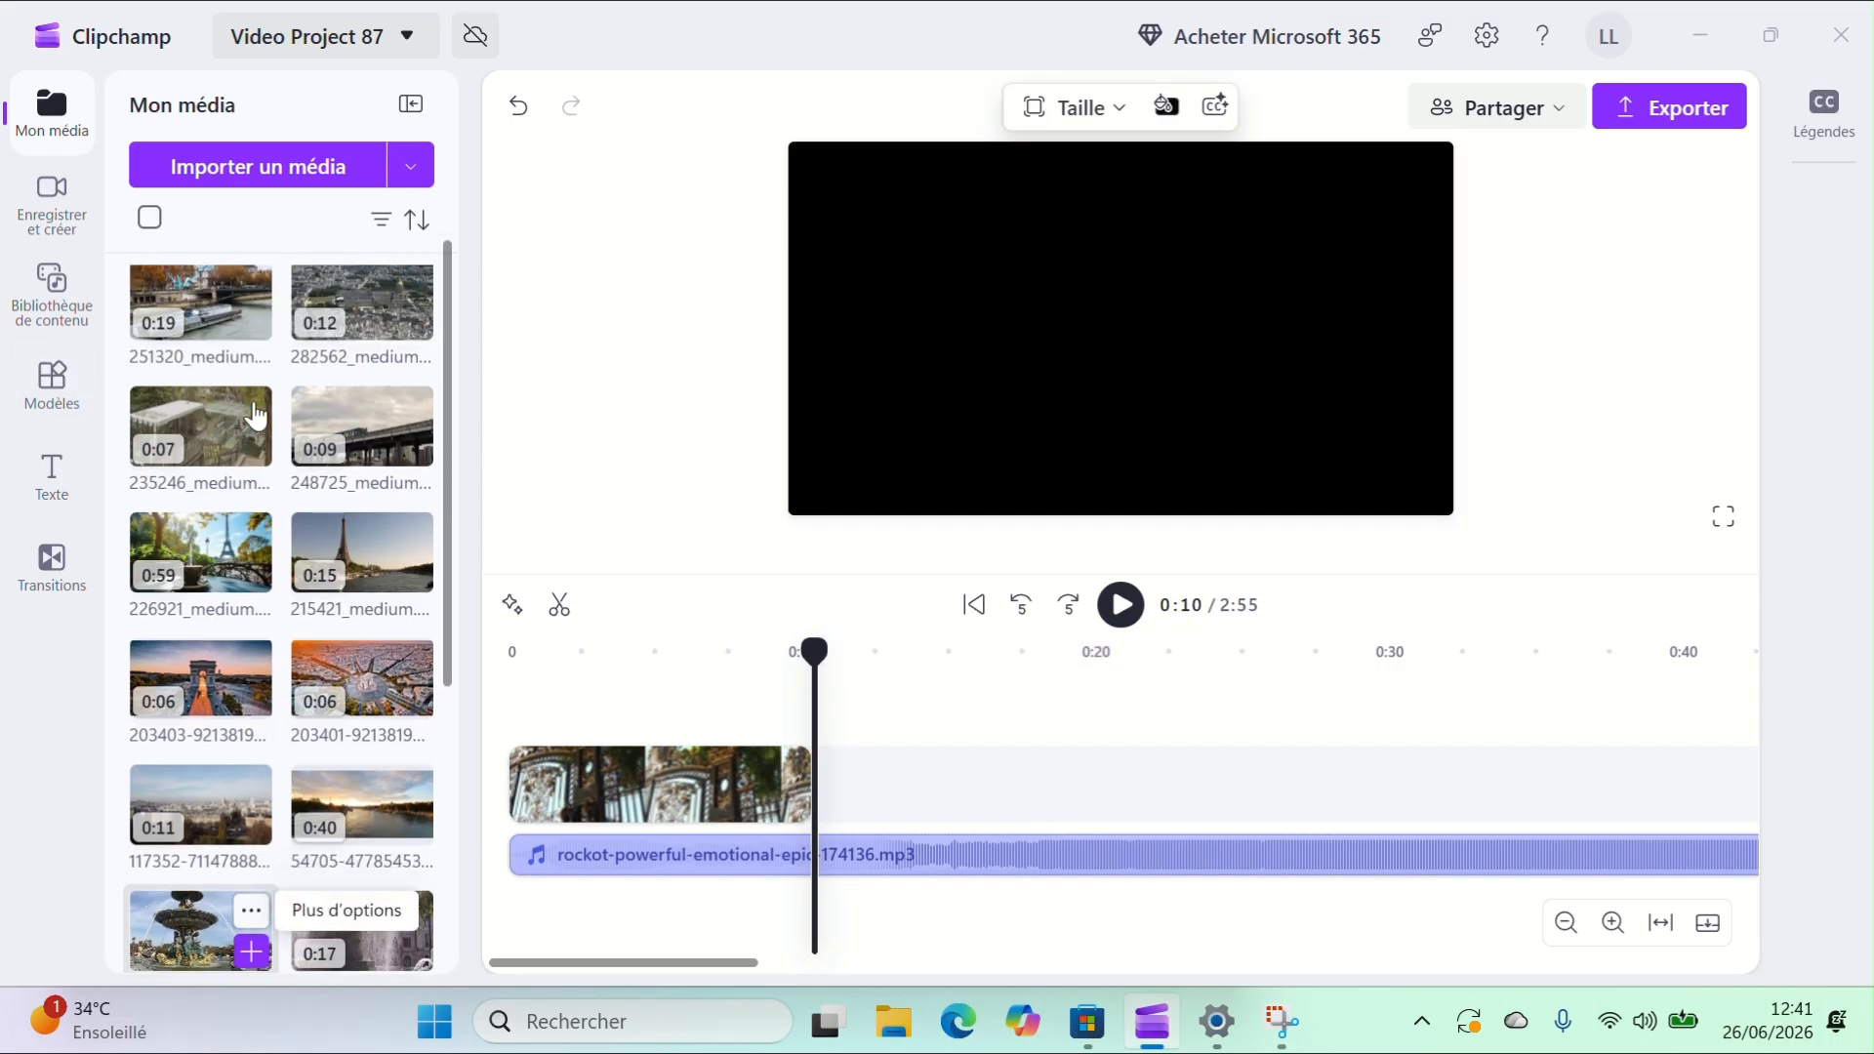
{"action": "scroll", "coordinate": [256, 416], "scroll_direction": "down", "scroll_amount": 4}
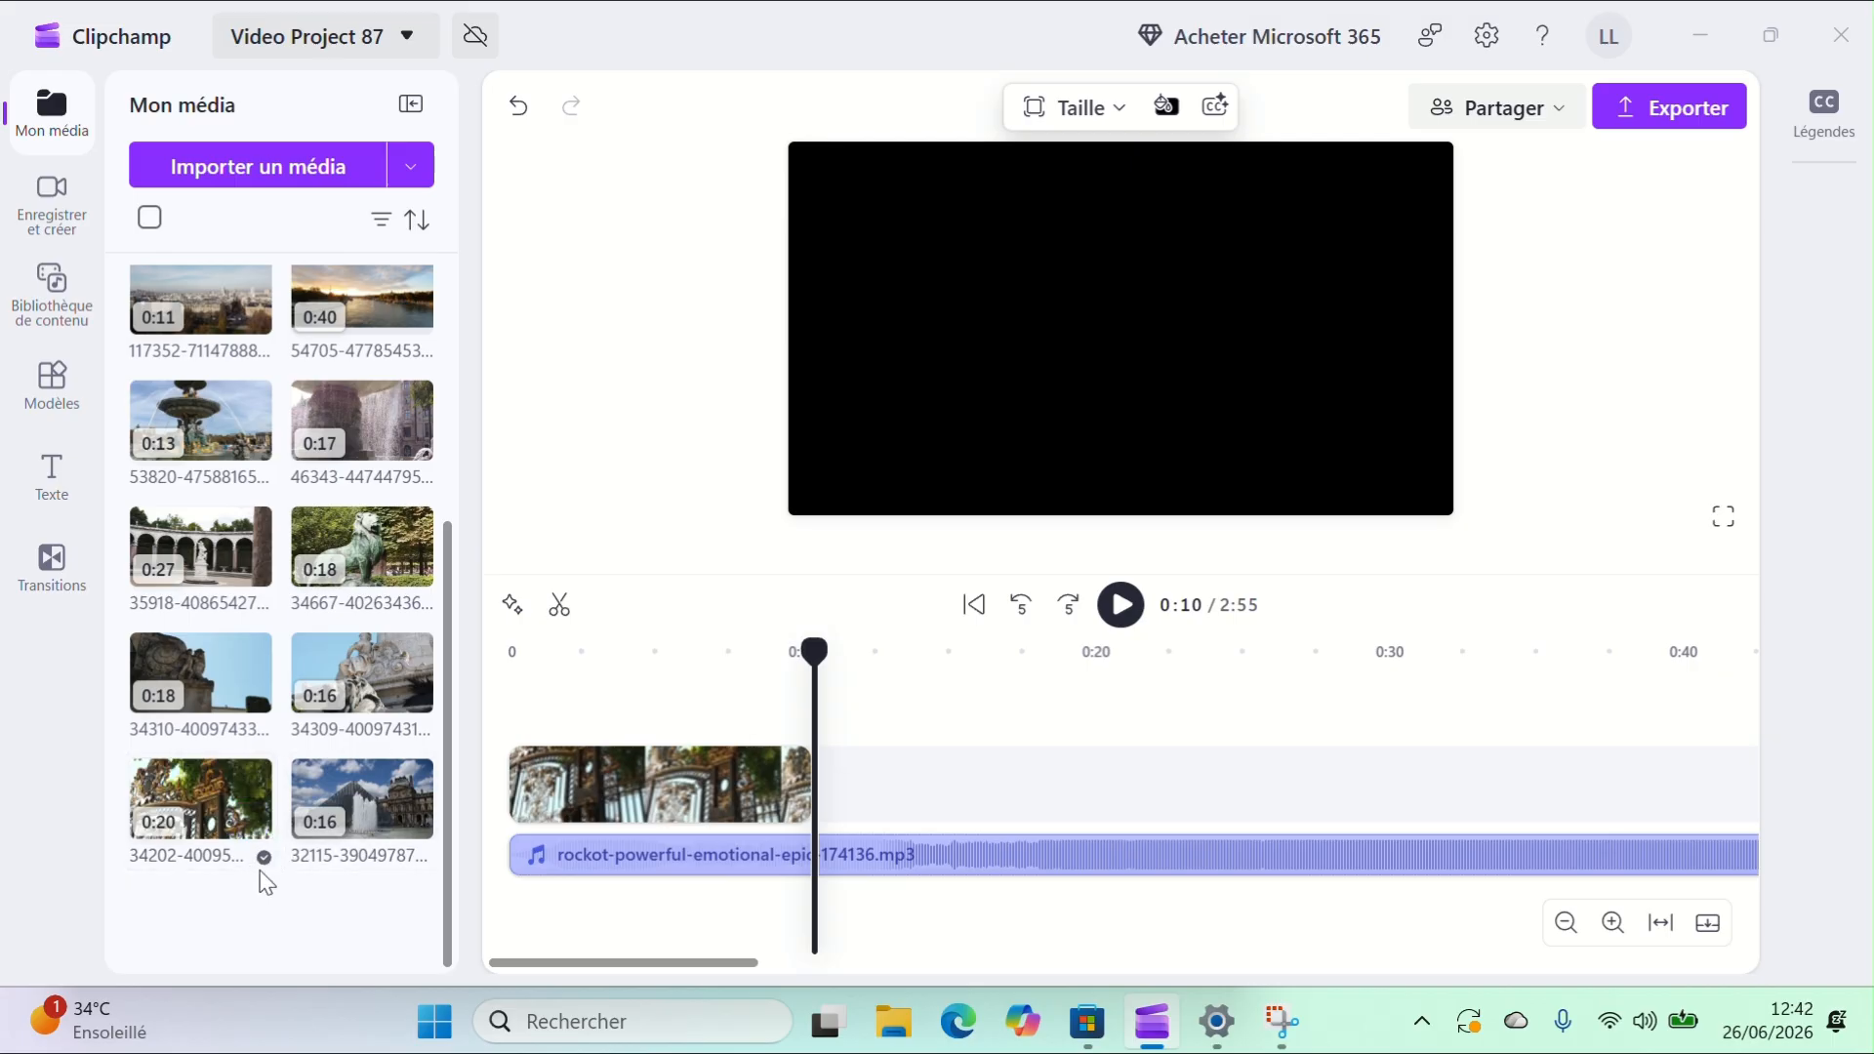
{"action": "mouse_move", "coordinate": [393, 695]}
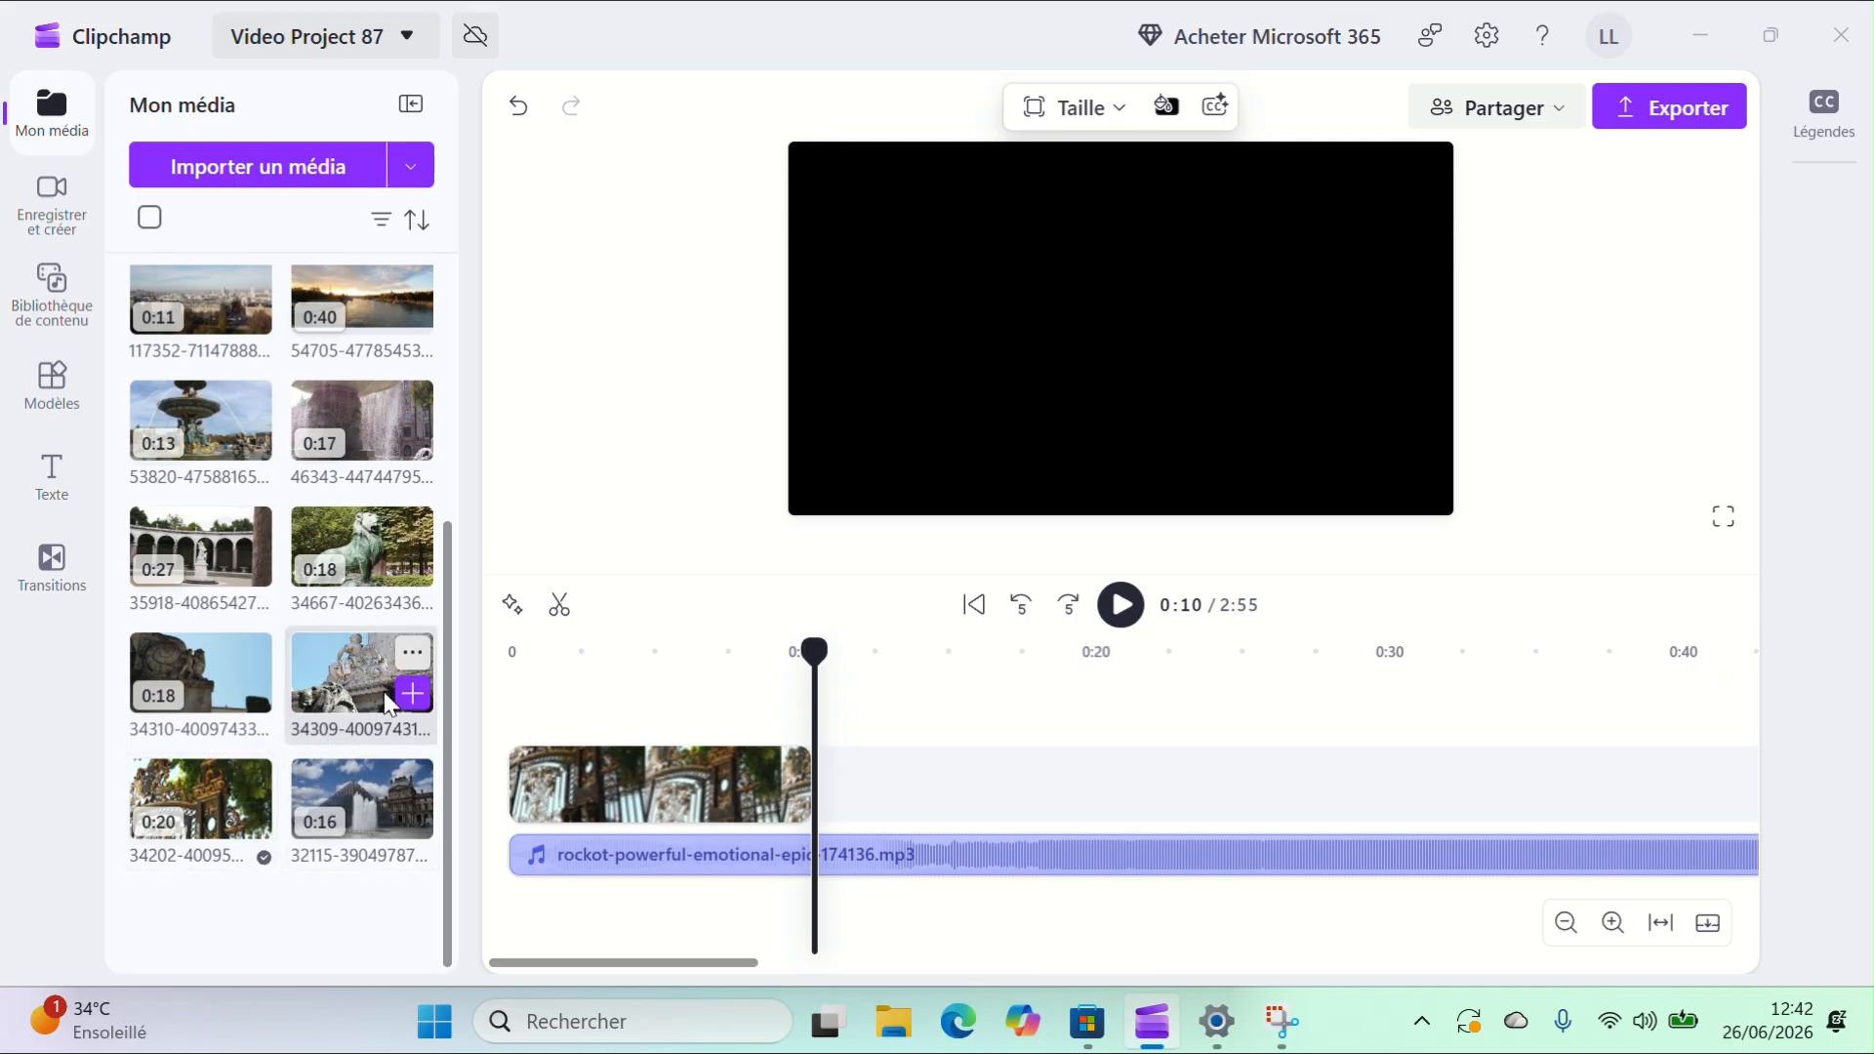
{"action": "mouse_move", "coordinate": [238, 593]}
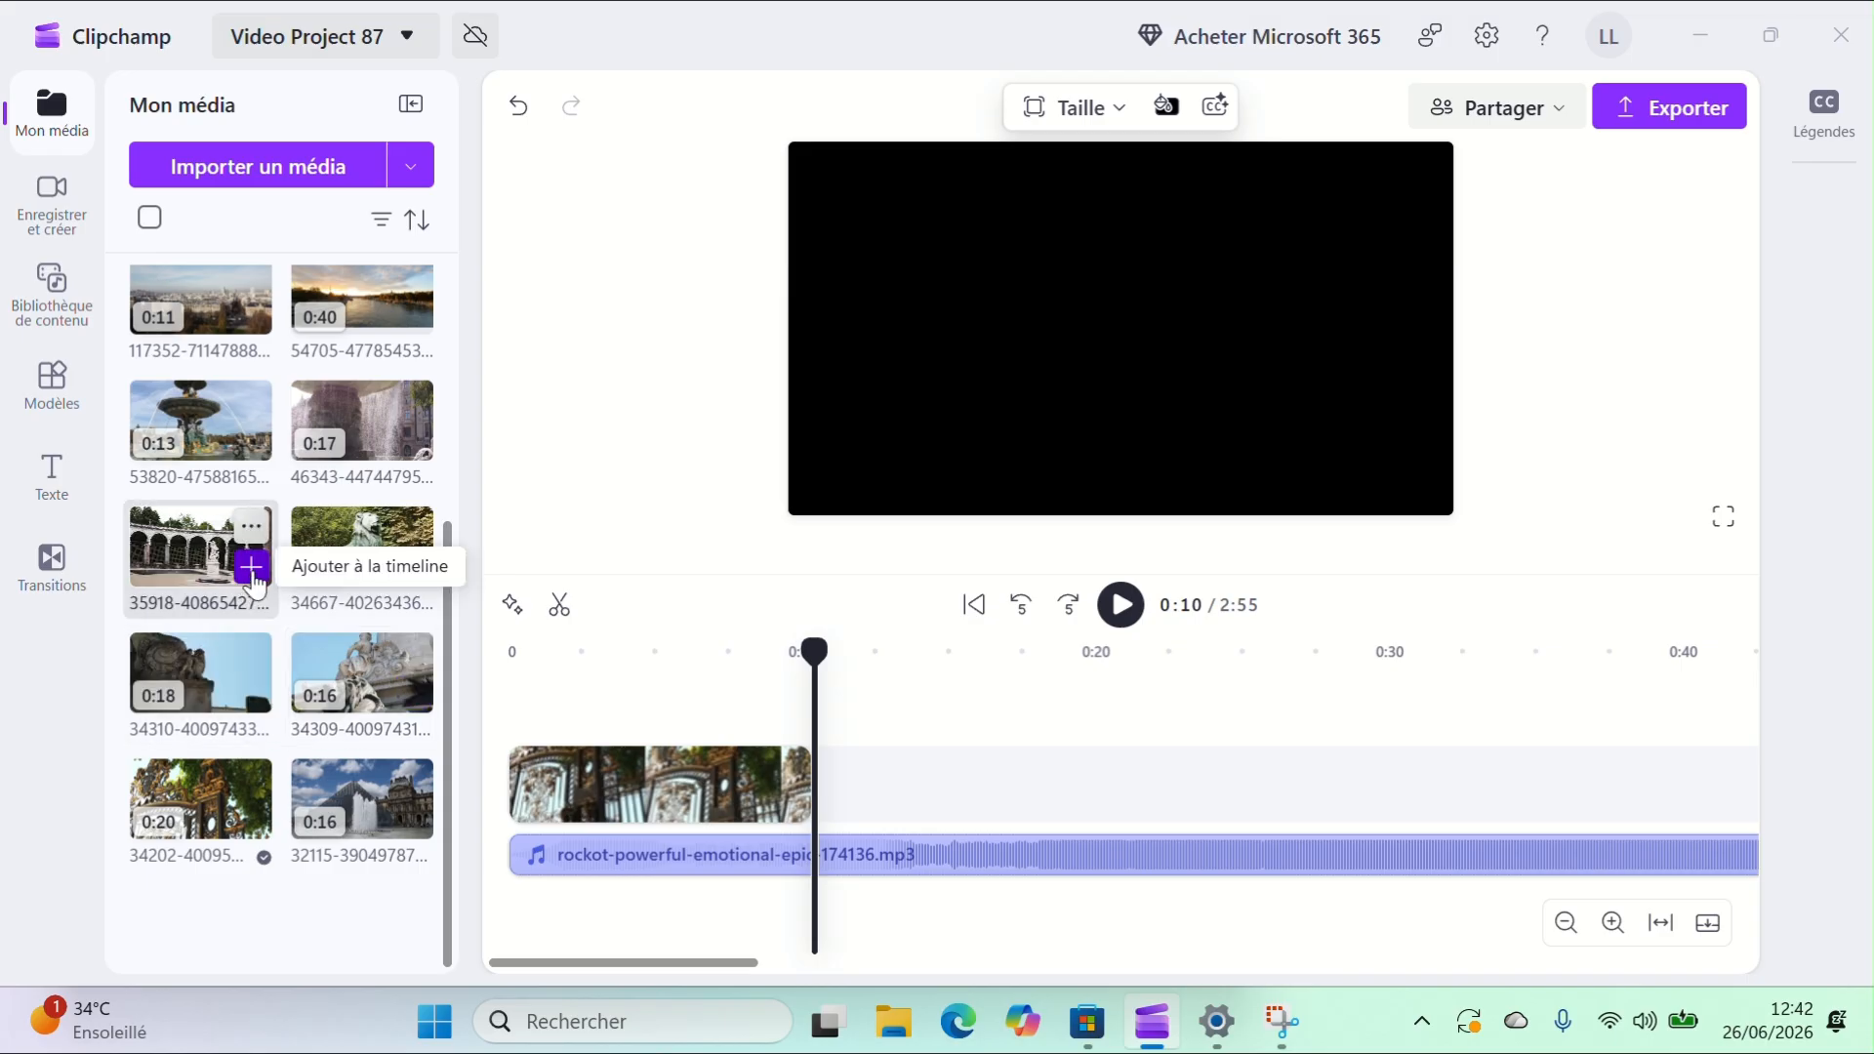
{"action": "scroll", "coordinate": [253, 584], "scroll_direction": "up", "scroll_amount": 5}
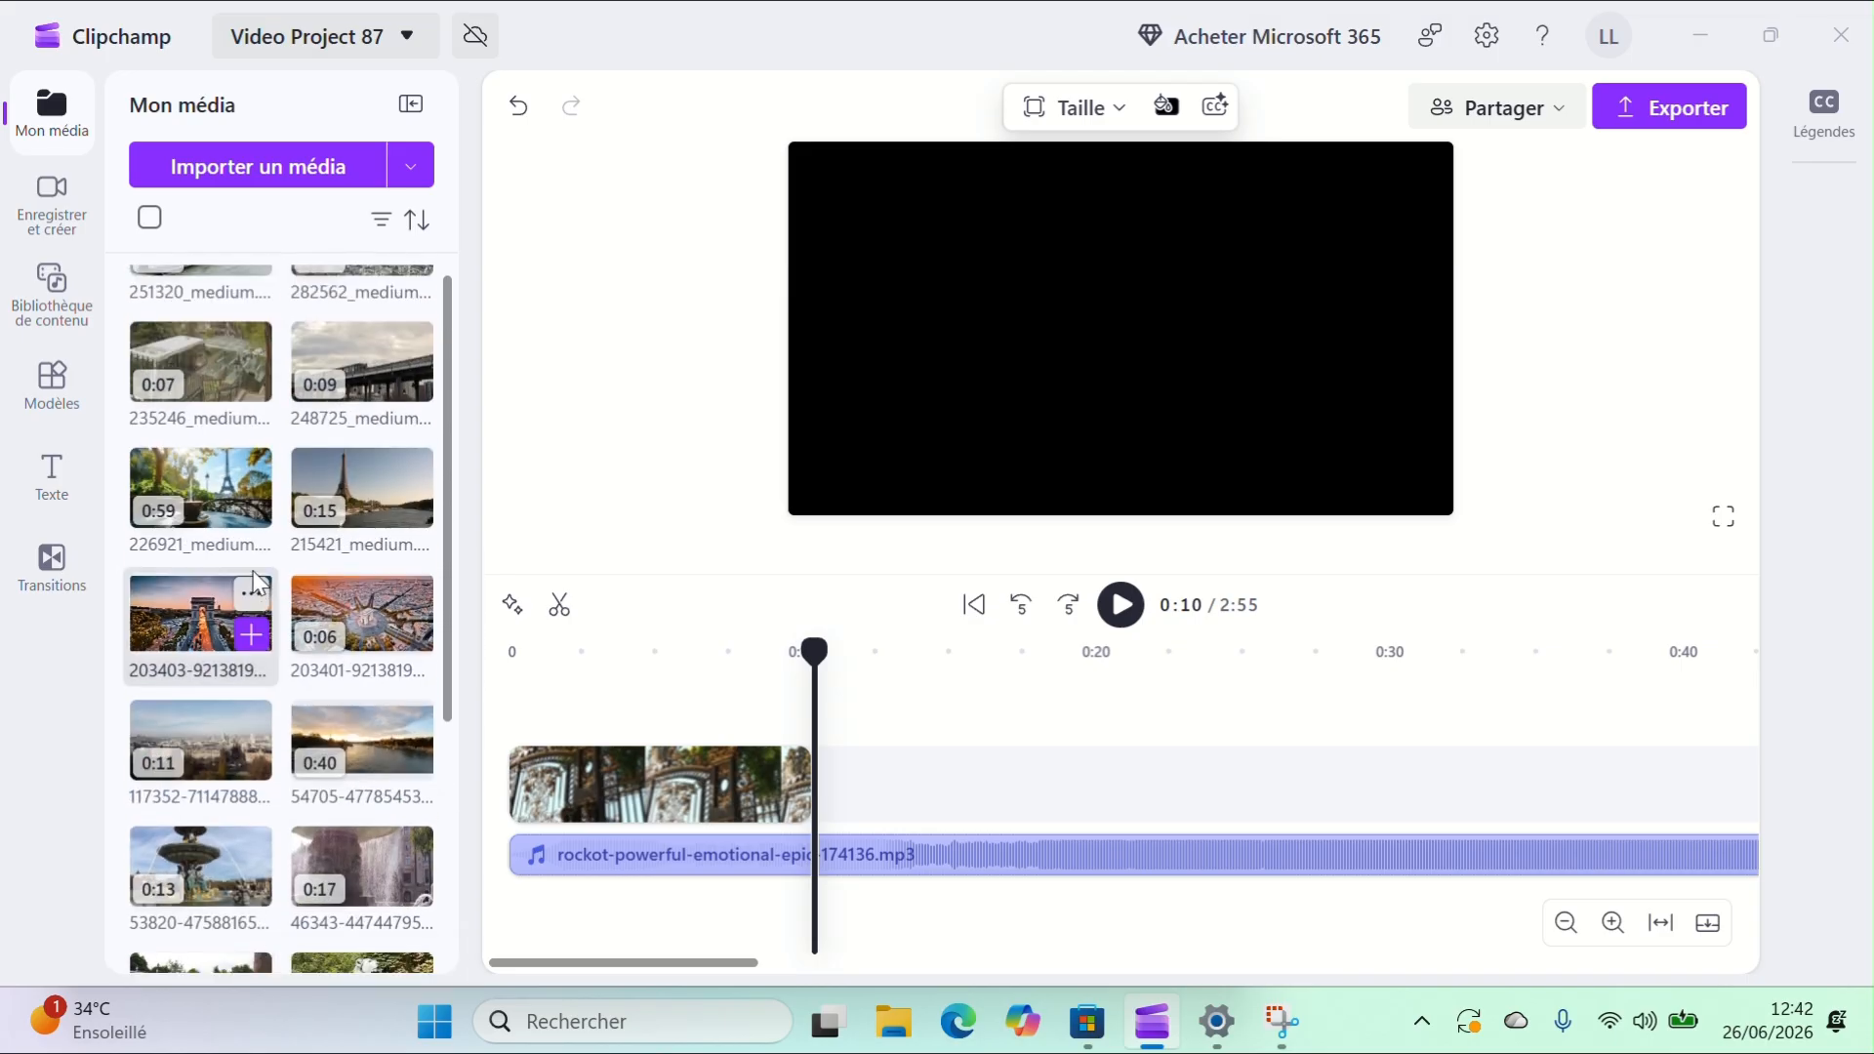
{"action": "scroll", "coordinate": [255, 583], "scroll_direction": "up", "scroll_amount": 2}
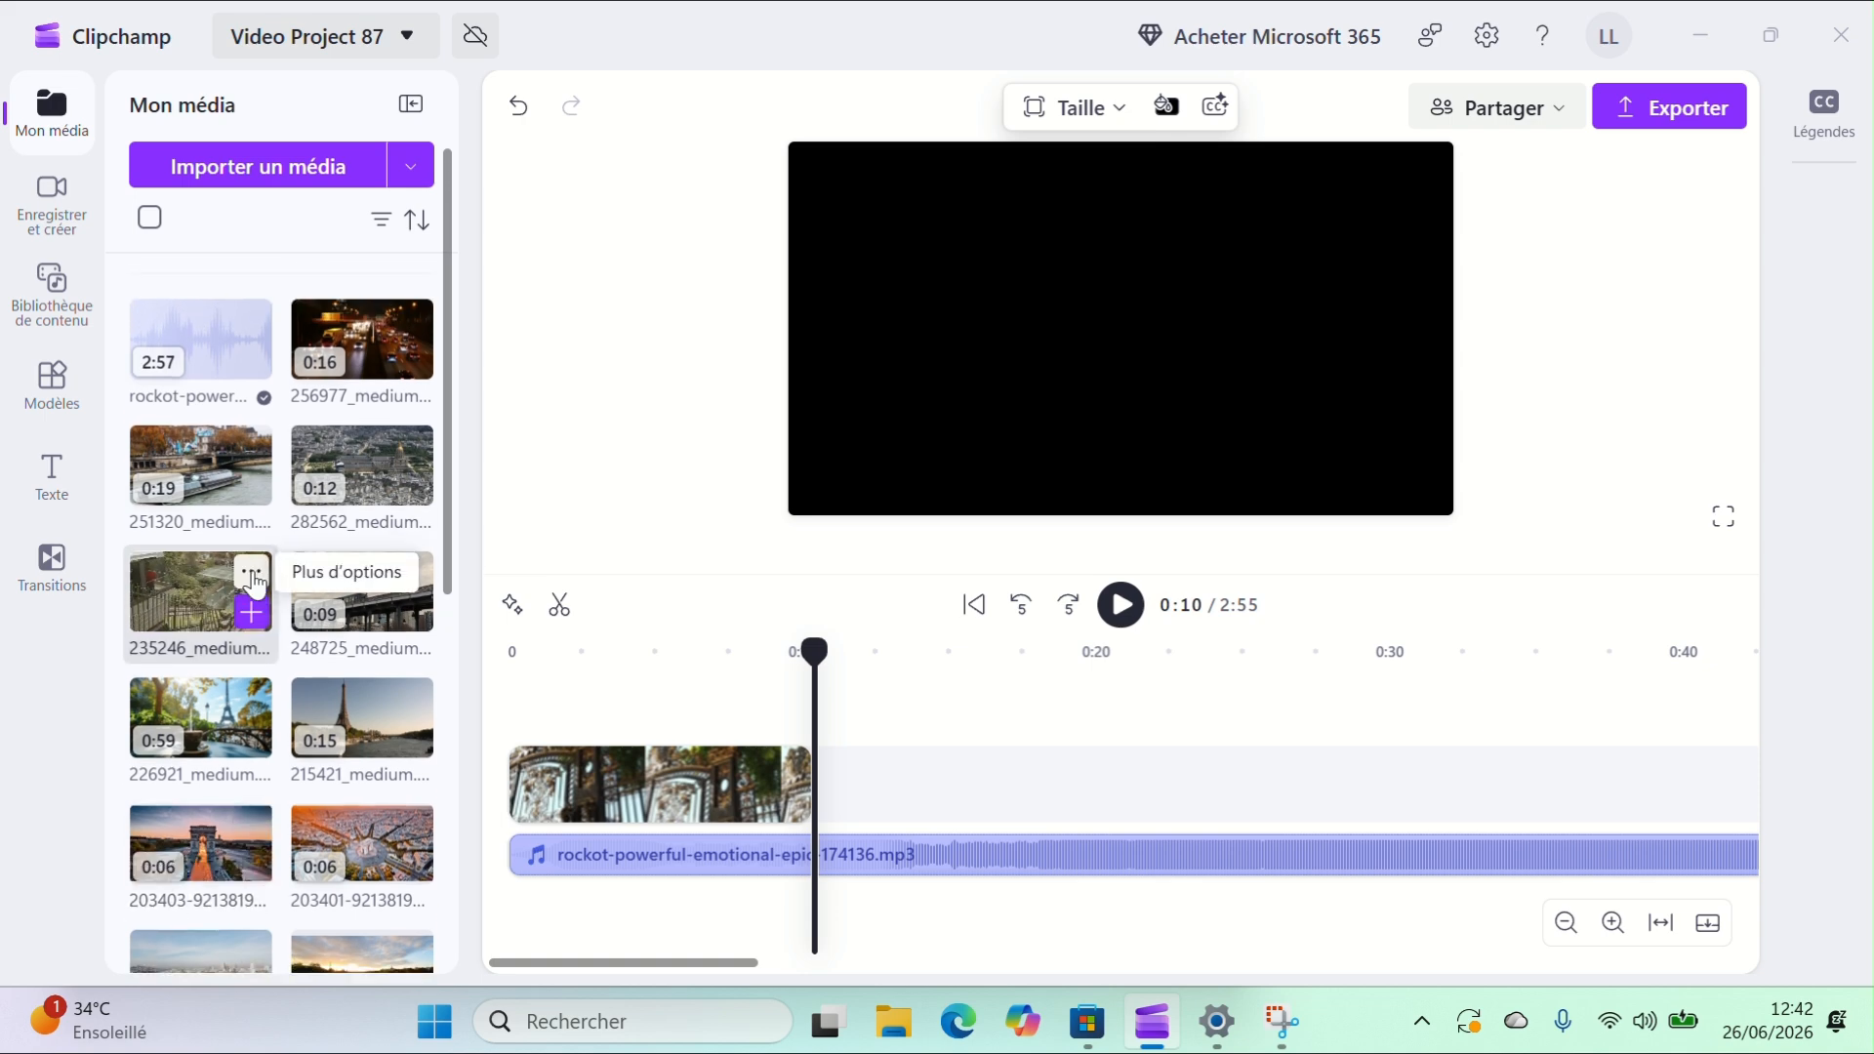
{"action": "scroll", "coordinate": [255, 584], "scroll_direction": "down", "scroll_amount": 1}
{"action": "scroll", "coordinate": [255, 583], "scroll_direction": "down", "scroll_amount": 4}
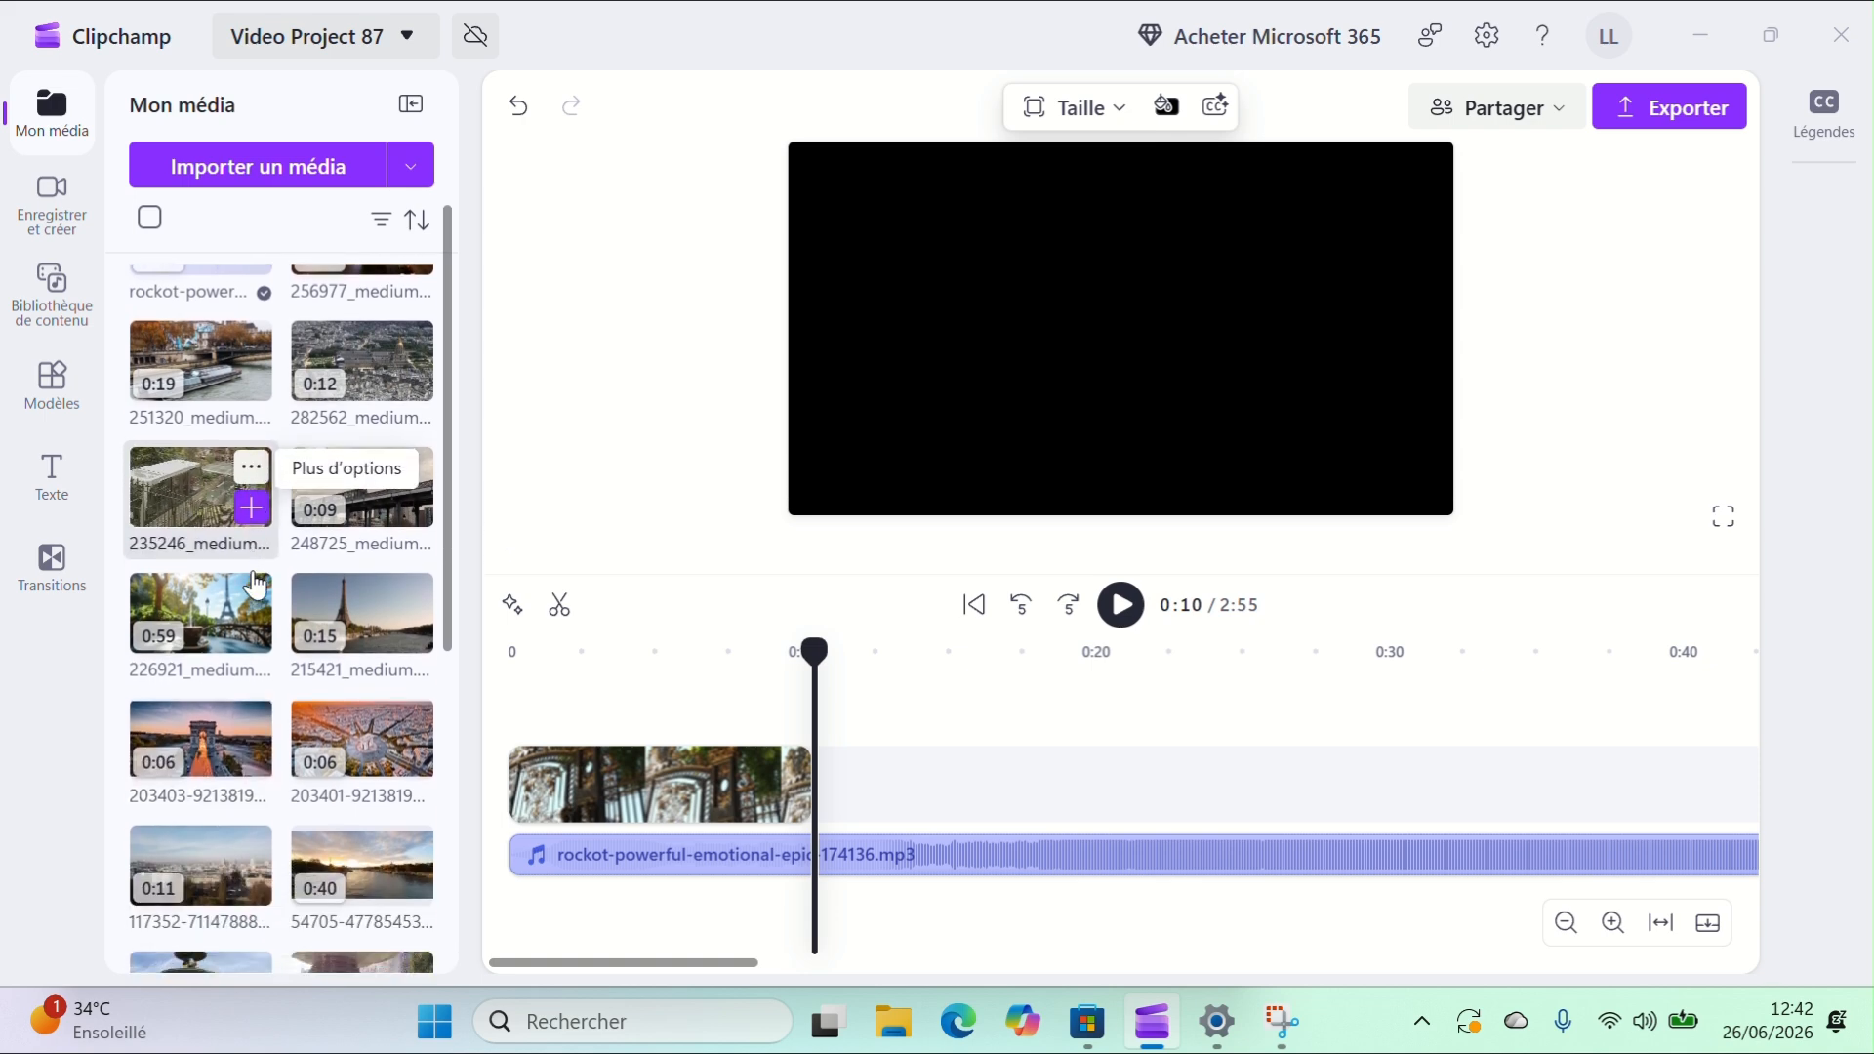
{"action": "scroll", "coordinate": [255, 584], "scroll_direction": "down", "scroll_amount": 2}
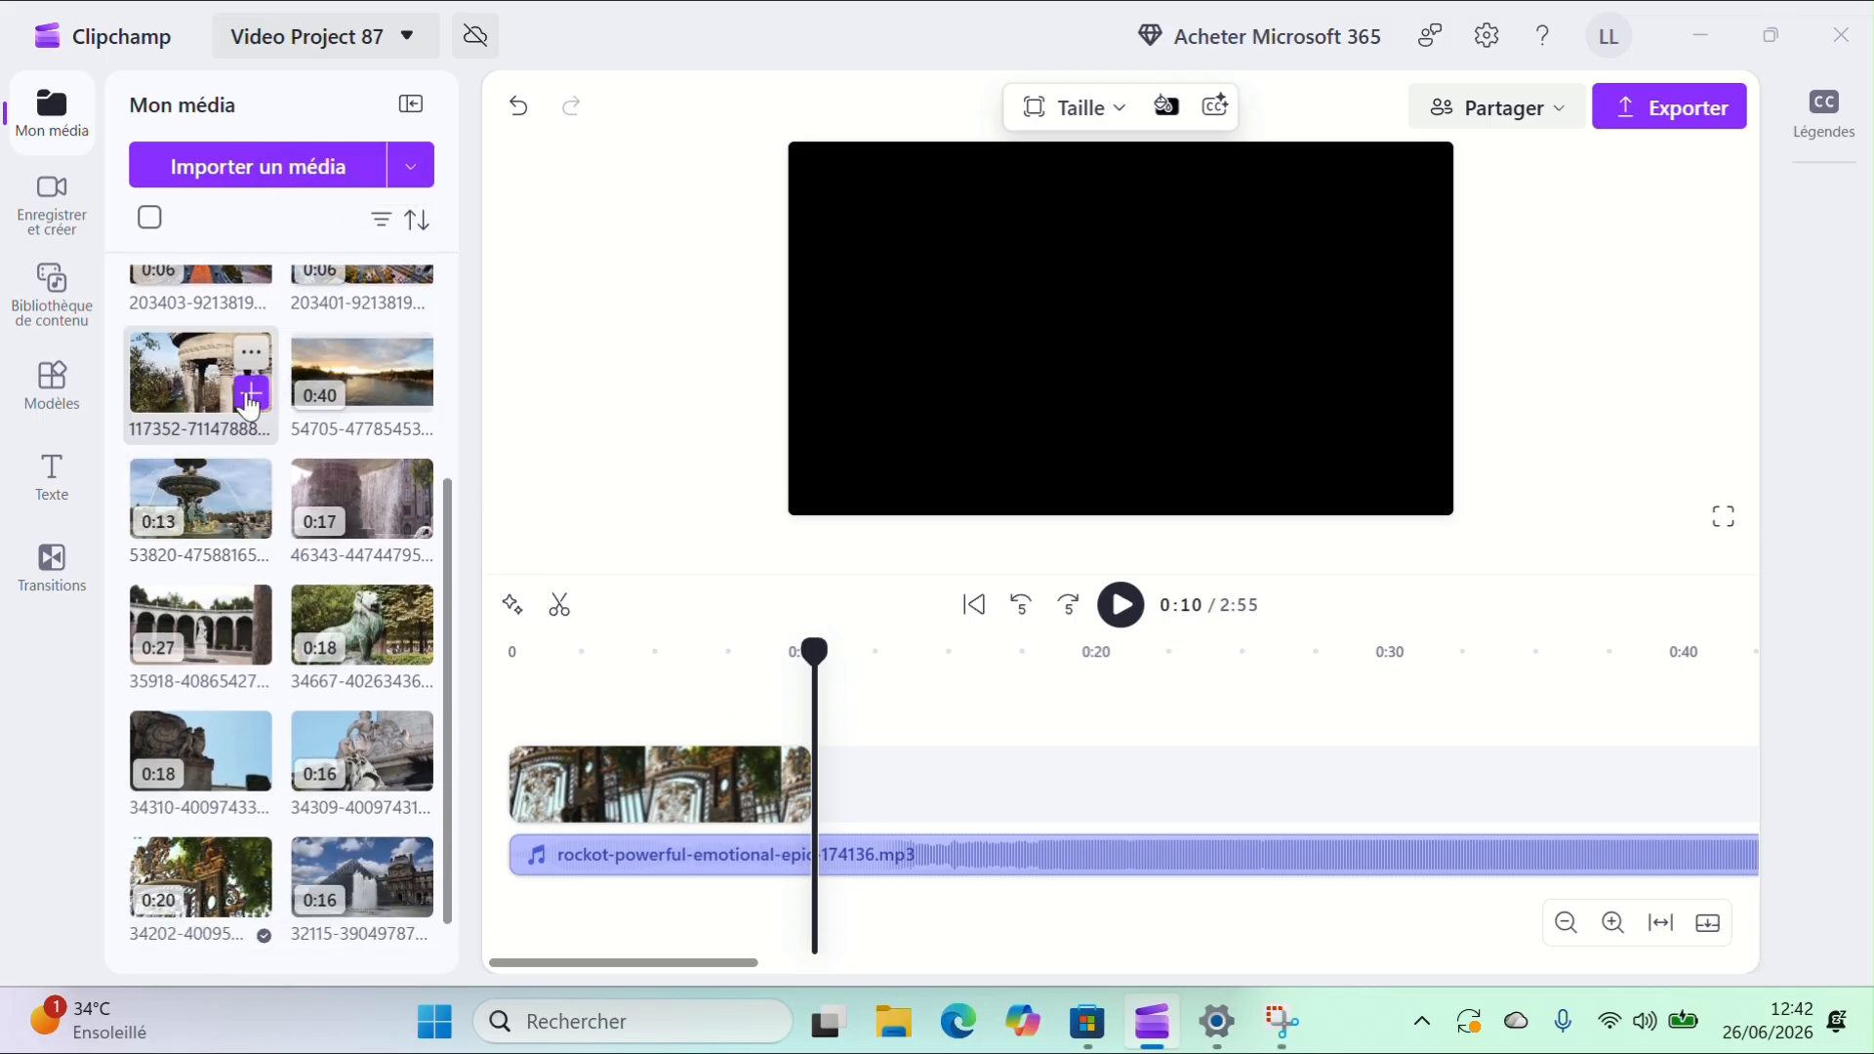
{"action": "left_click", "coordinate": [251, 395]}
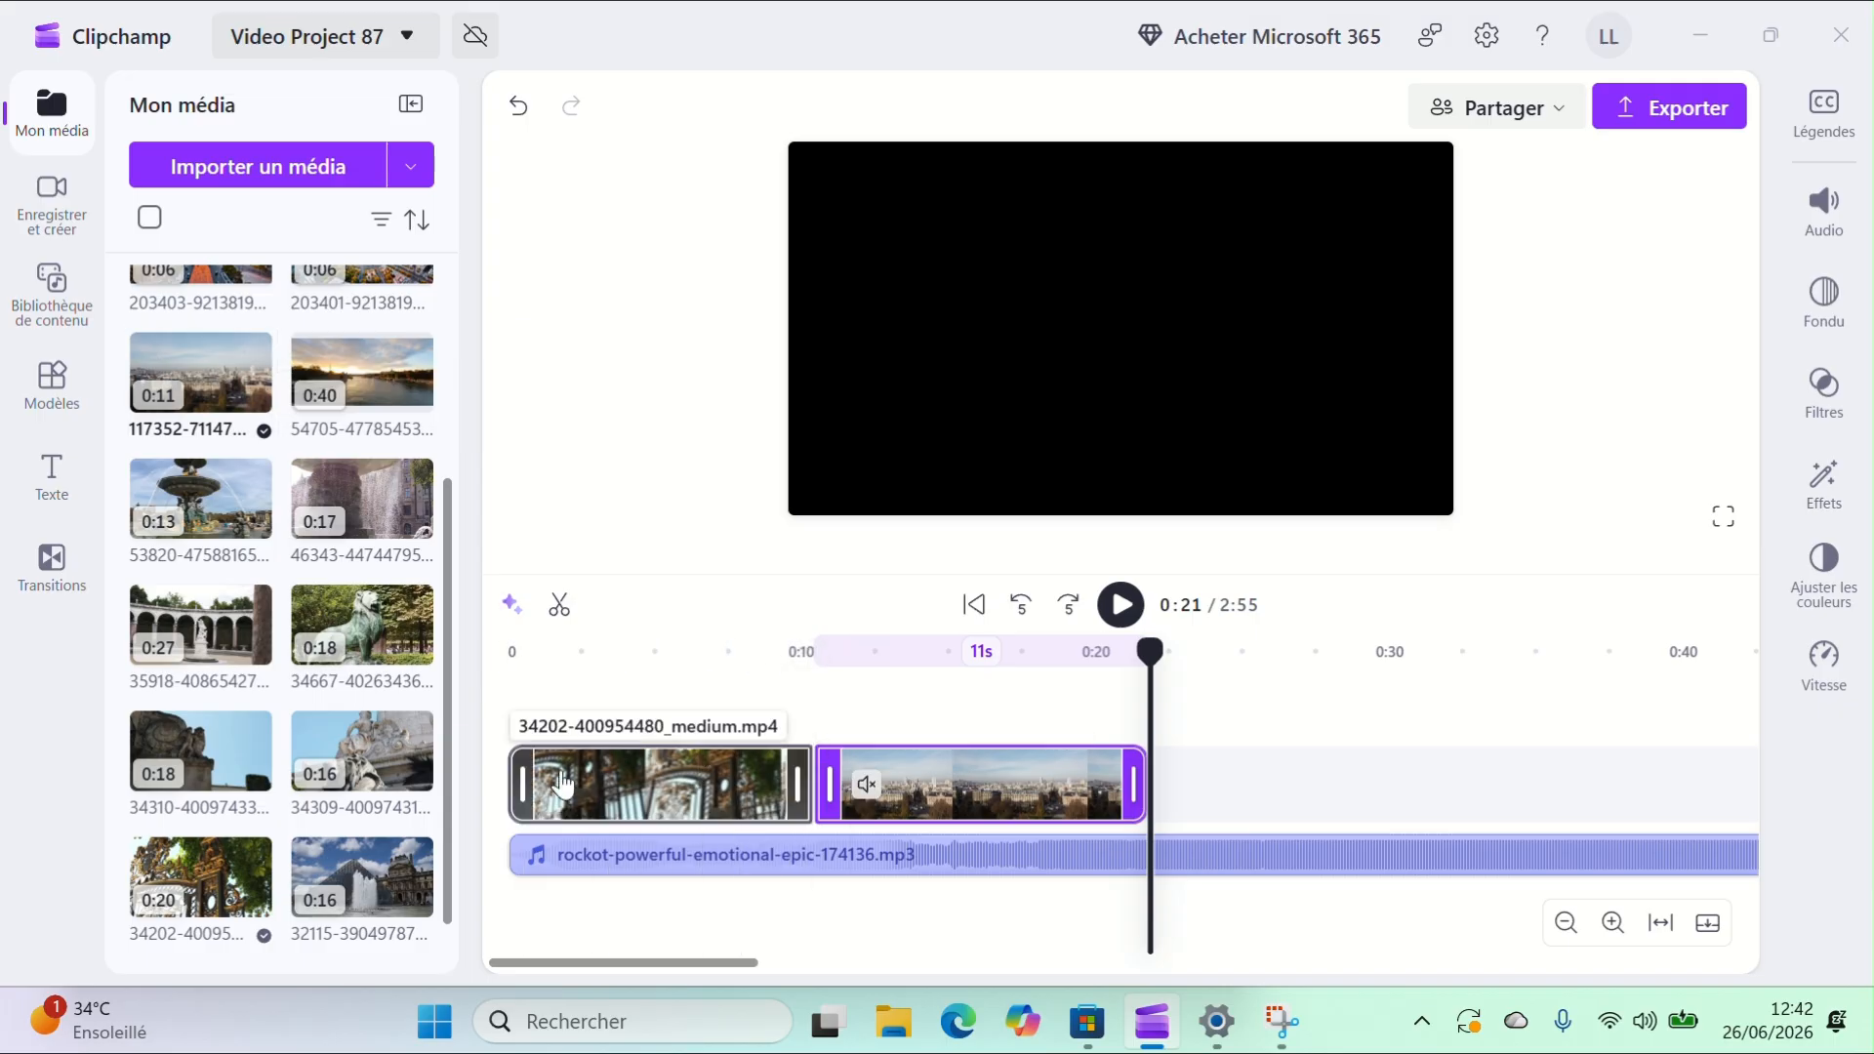
Step: Play the montage from the start, replay the end of the city panorama from 0:18, and pause at its cut point at 0:19
{"action": "left_click", "coordinate": [507, 695]}
{"action": "key", "text": "space"}
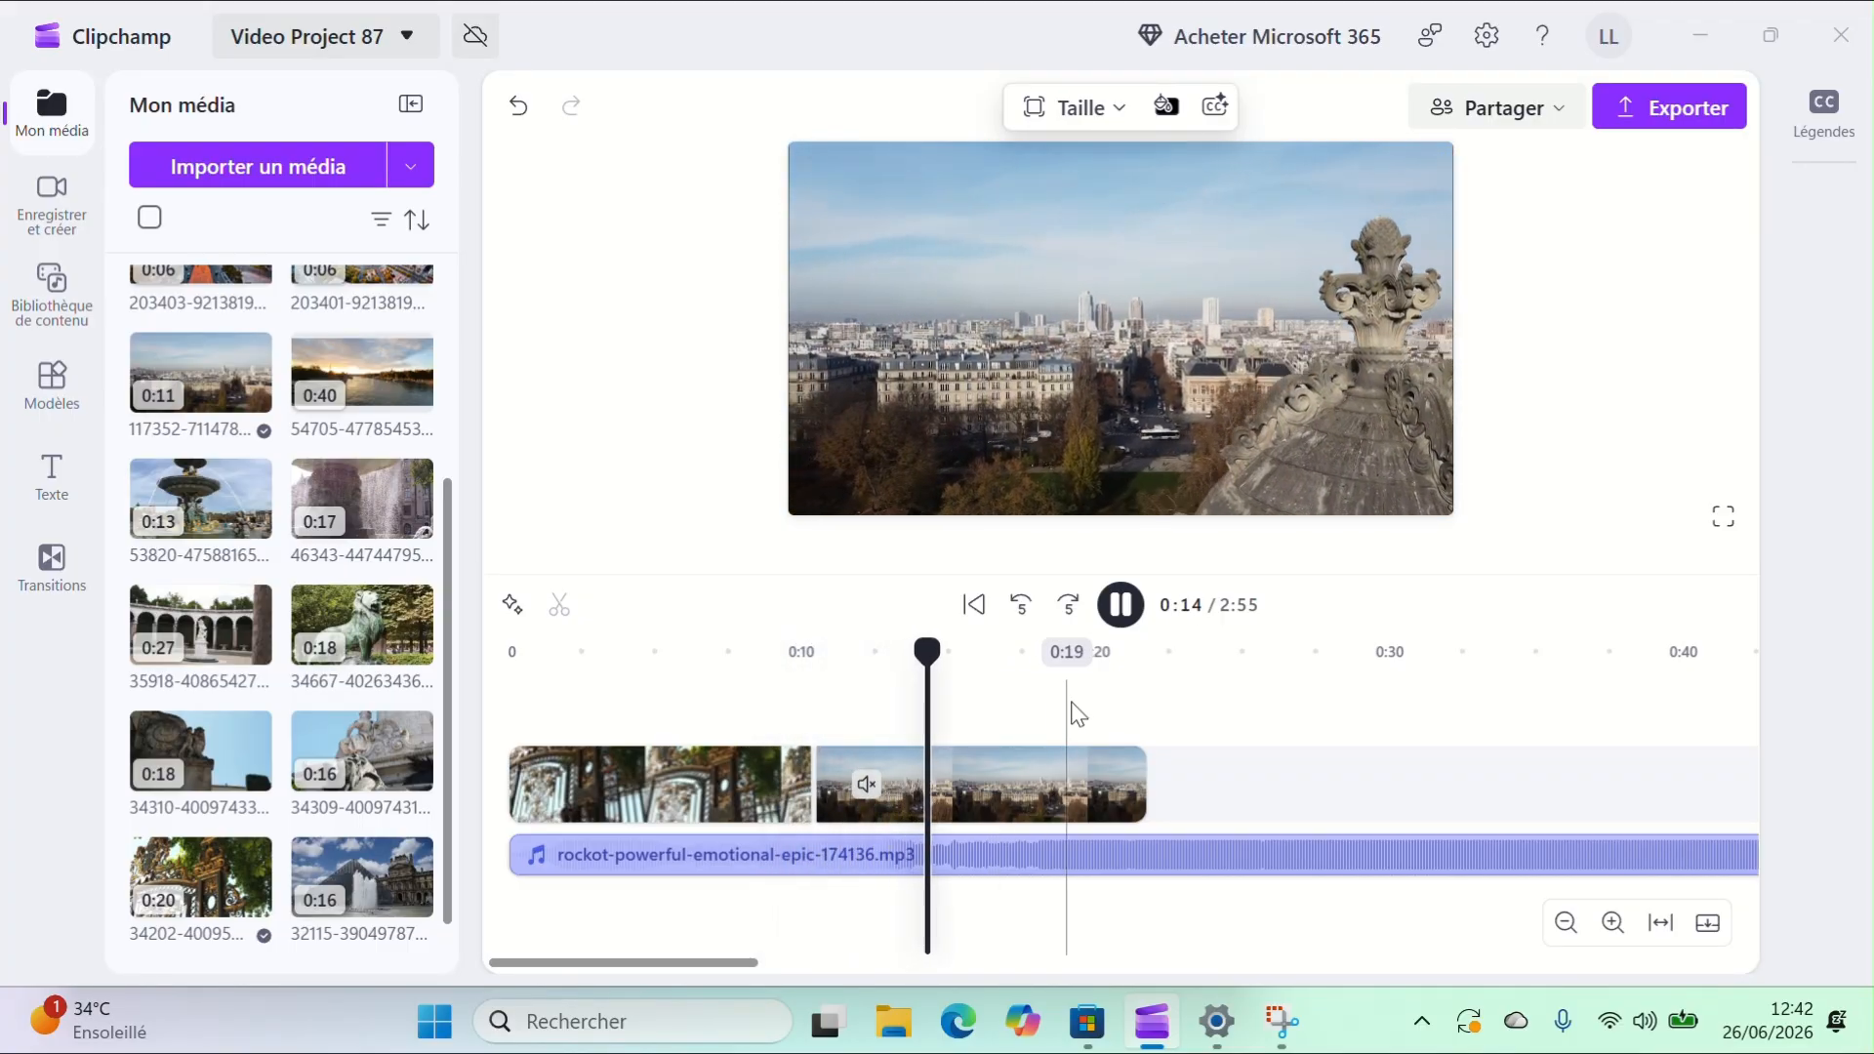
{"action": "left_click", "coordinate": [1120, 607]}
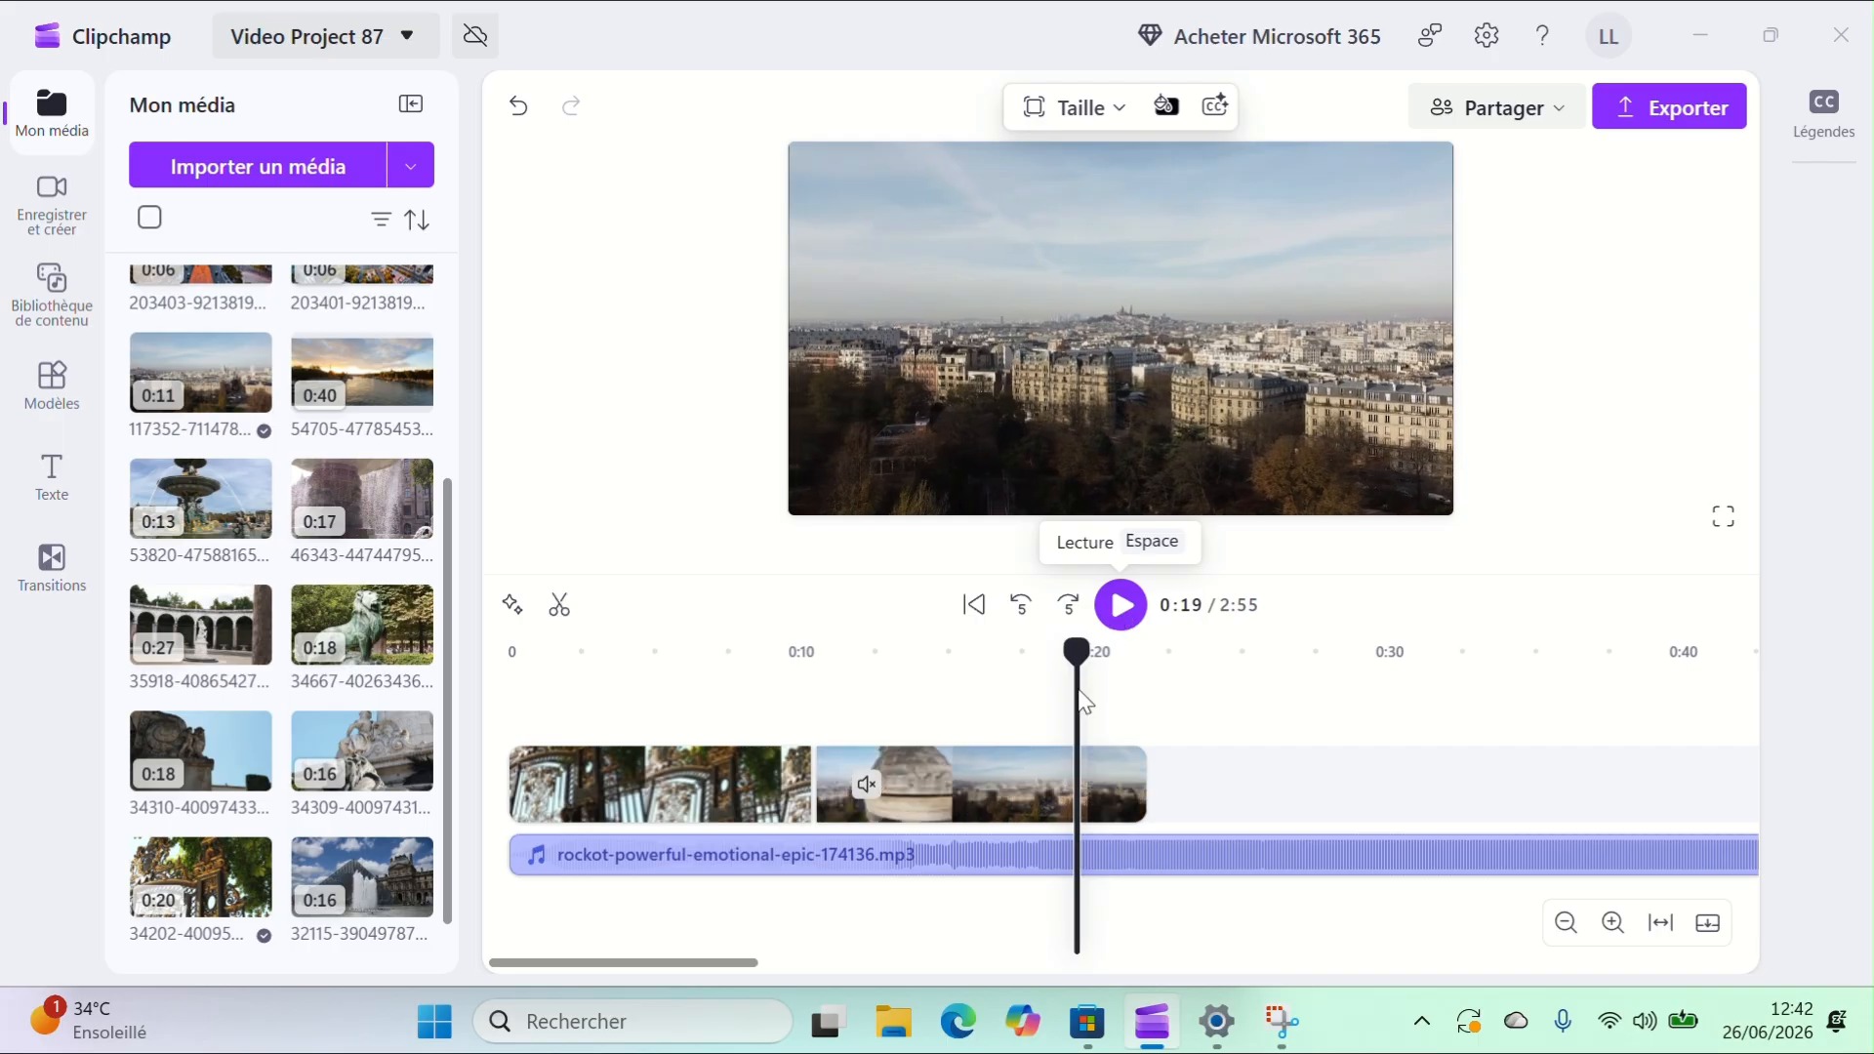
{"action": "left_click", "coordinate": [1084, 763]}
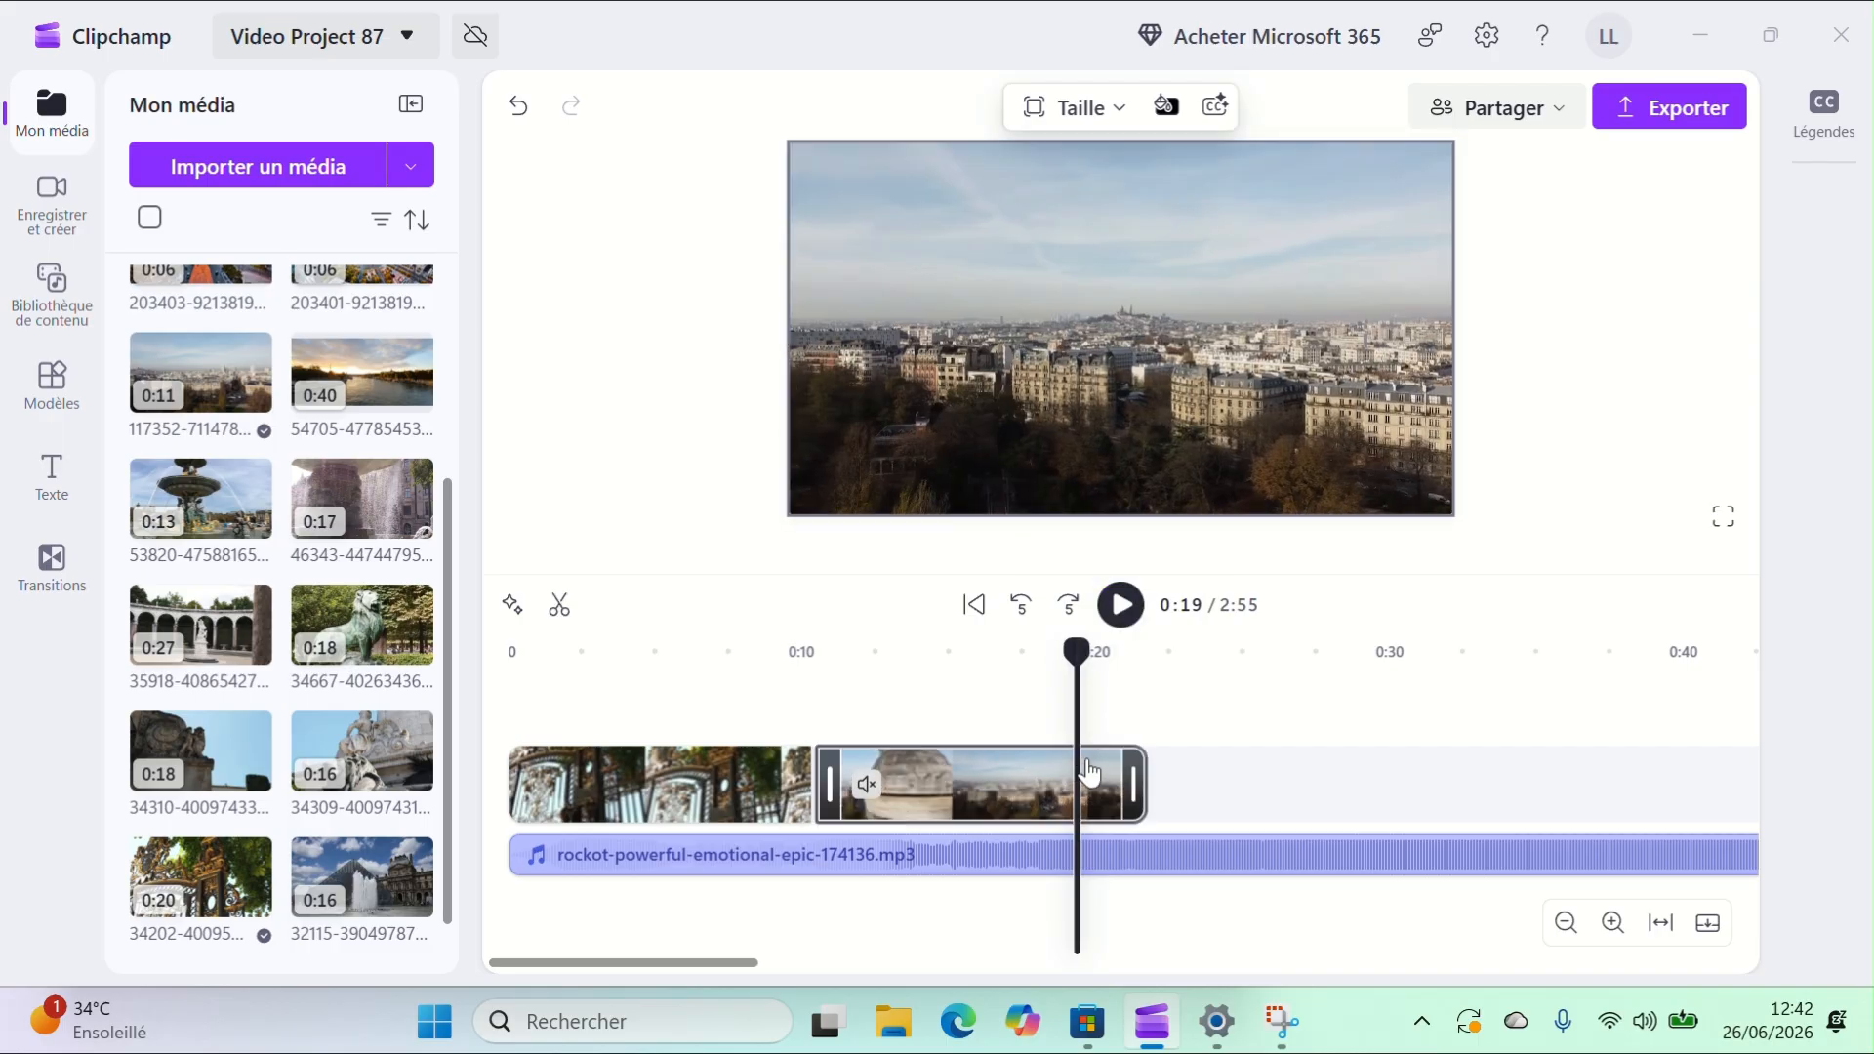
{"action": "left_click", "coordinate": [1084, 765]}
{"action": "left_click", "coordinate": [1042, 684]}
{"action": "key", "text": "space"}
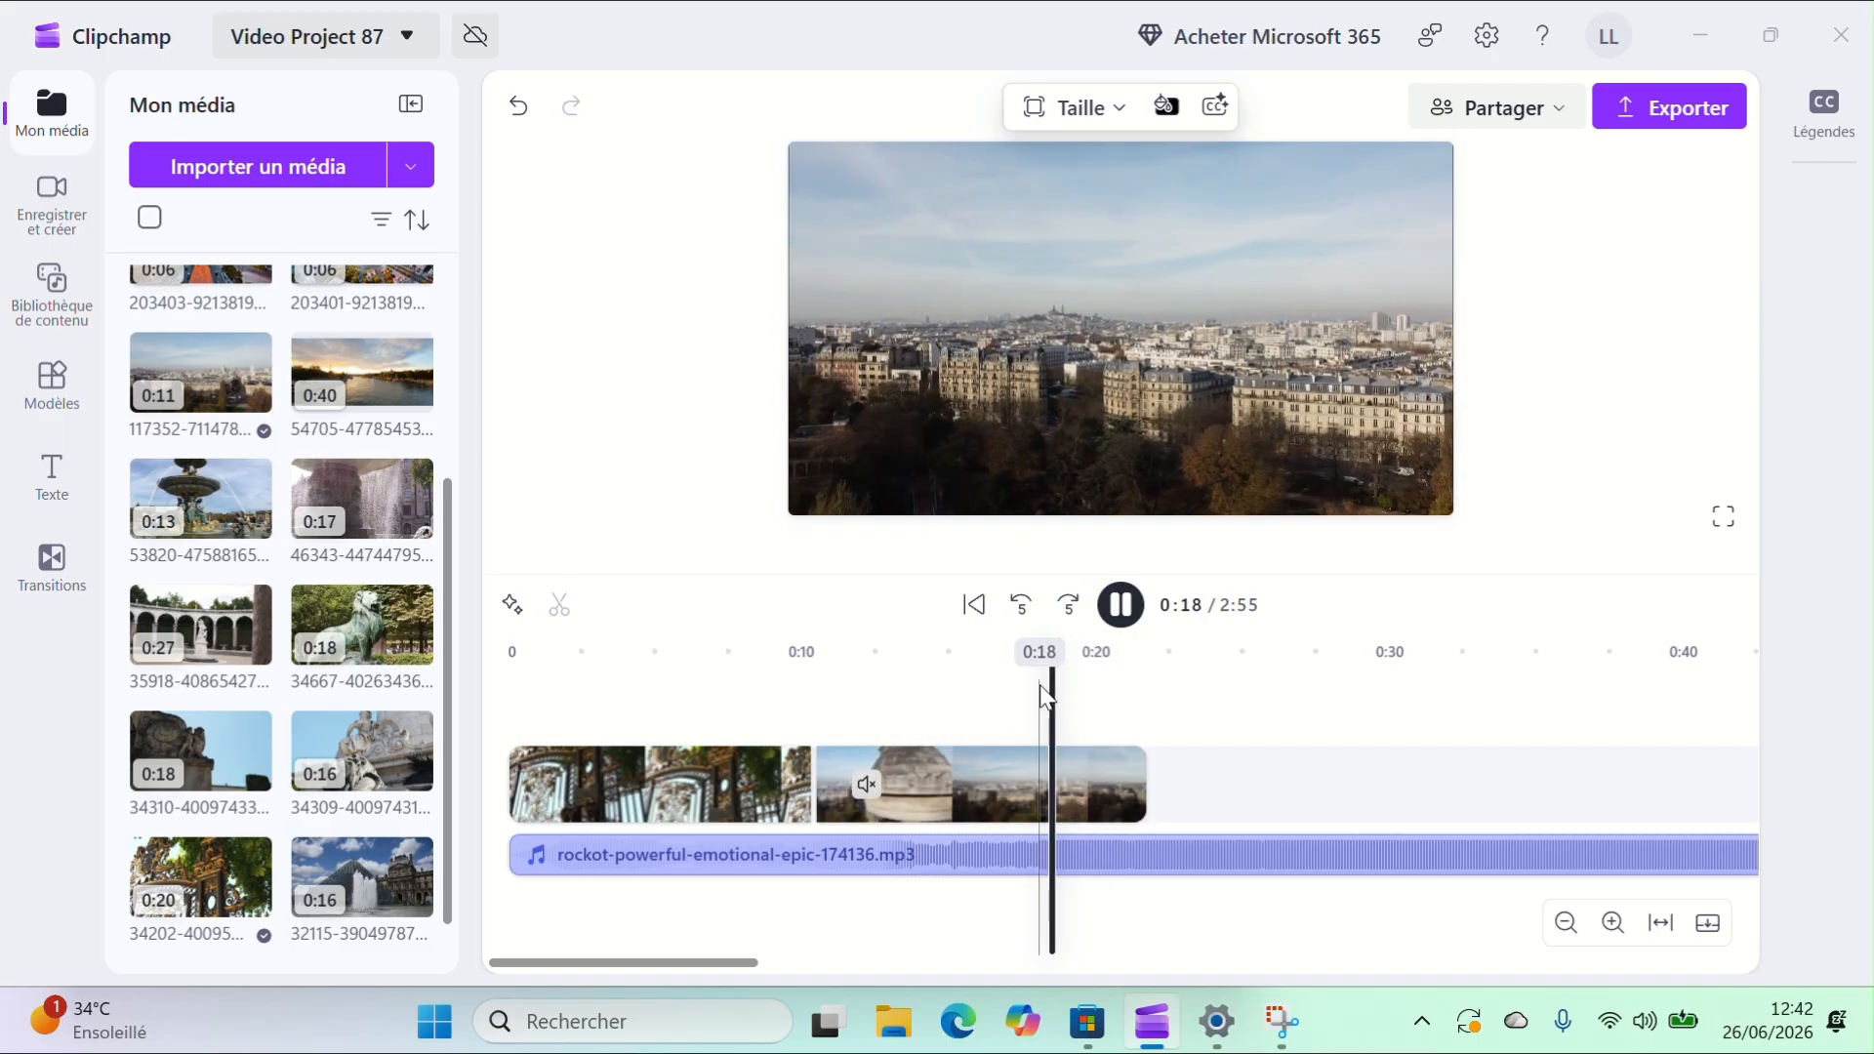
{"action": "key", "text": "space"}
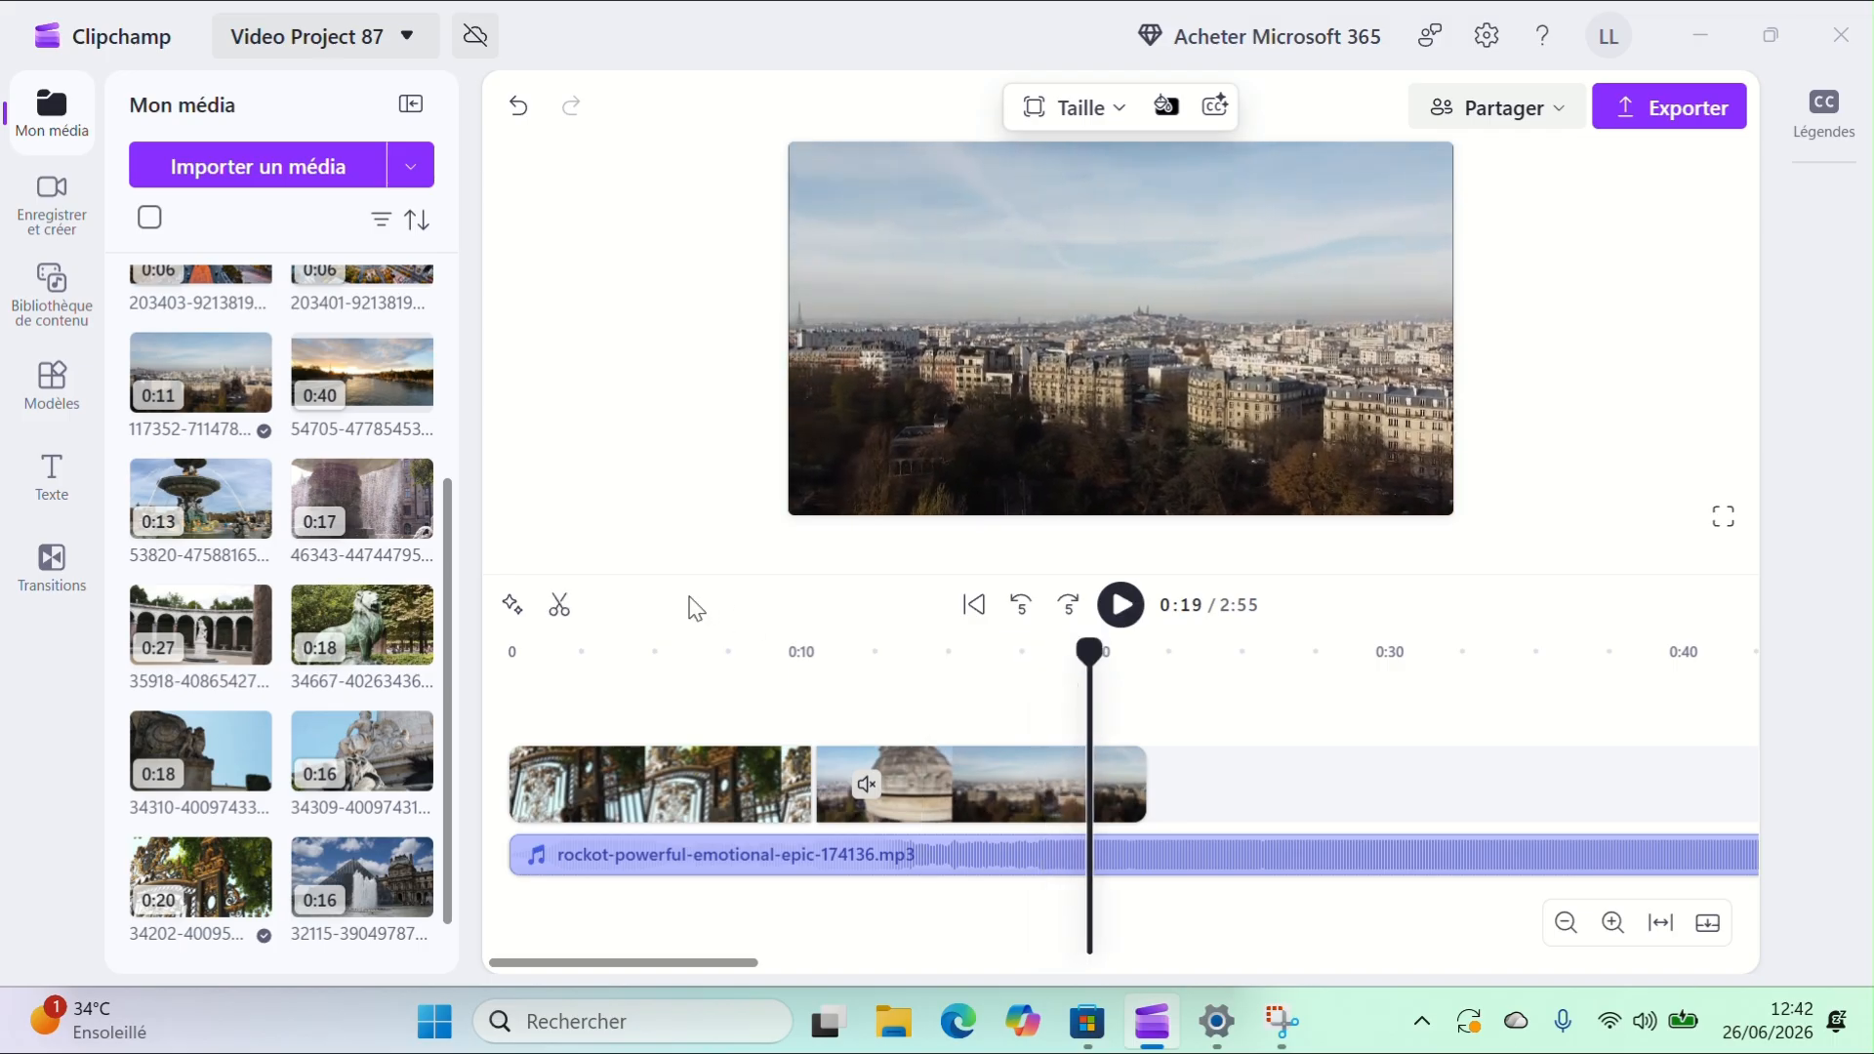
{"action": "left_click", "coordinate": [561, 610]}
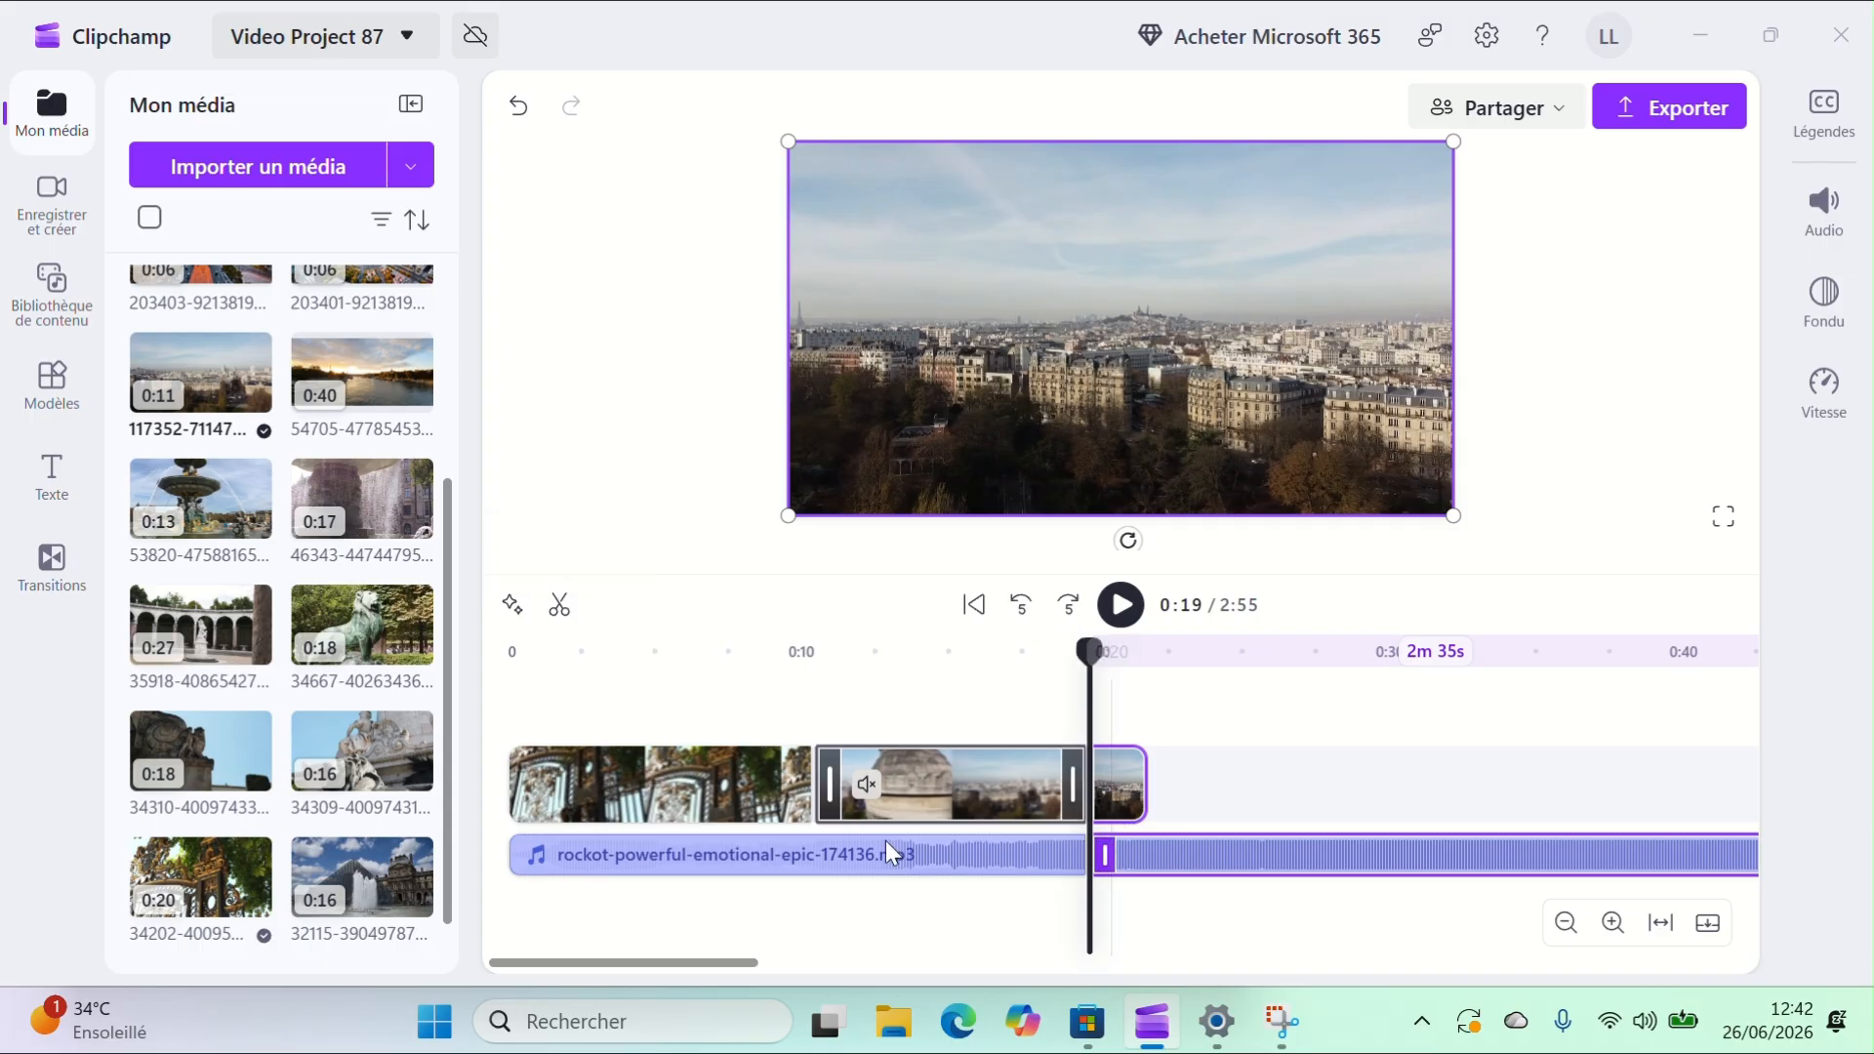
{"action": "key", "text": "ctrl+z"}
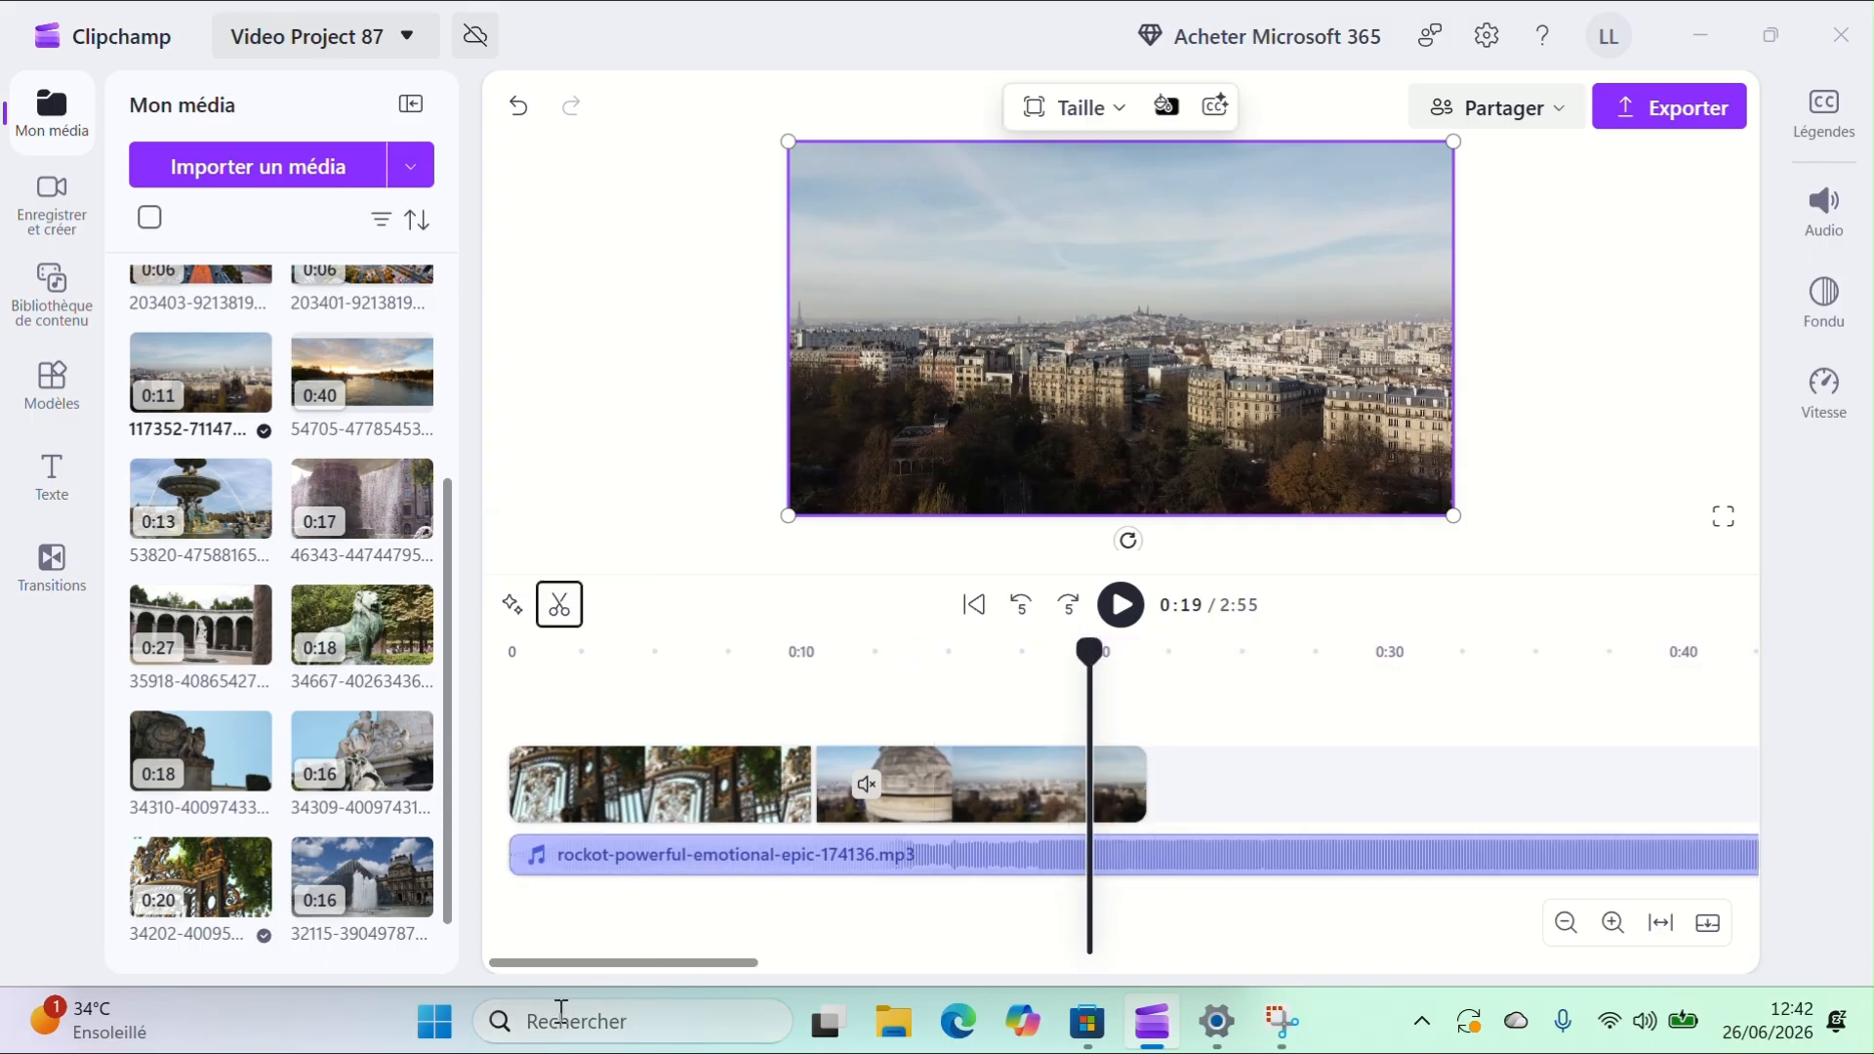
{"action": "key", "text": "ctrl+z"}
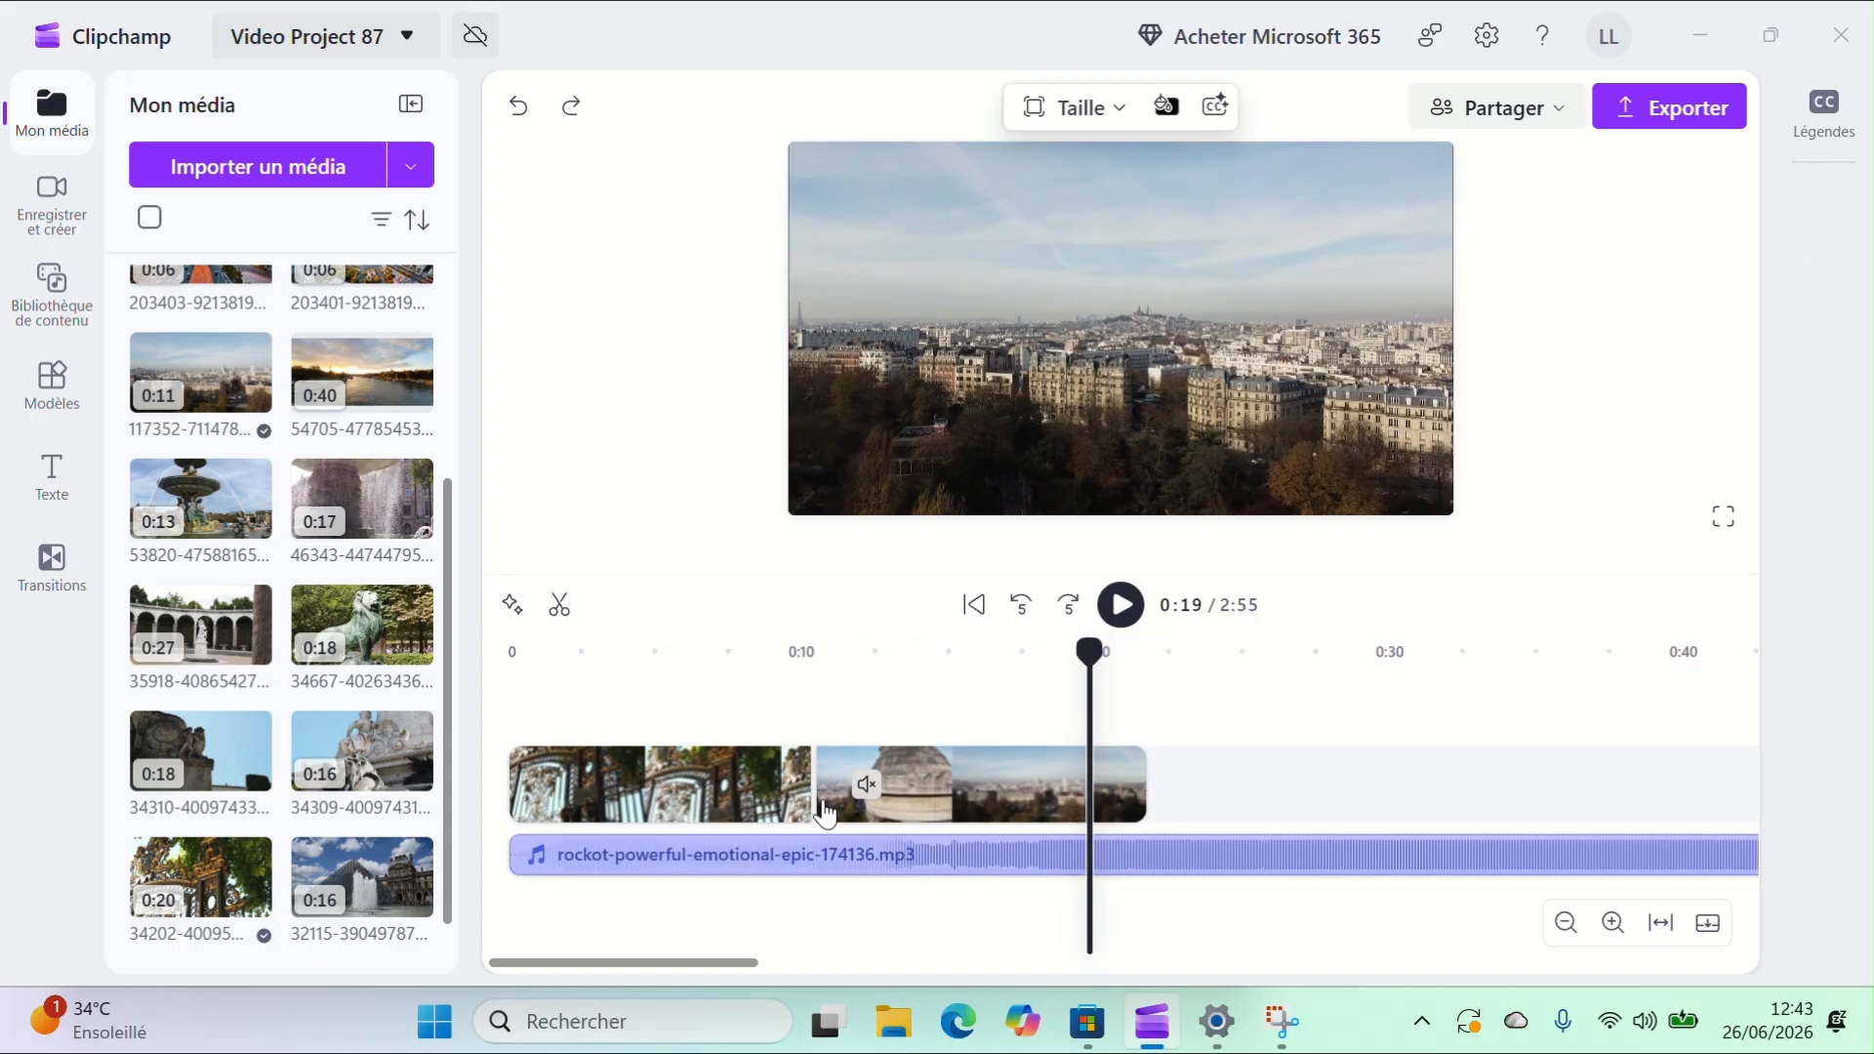
Step: Split only the city panorama clip at 0:19 on the timeline and delete its second part
{"action": "left_click", "coordinate": [825, 809]}
{"action": "left_click", "coordinate": [1071, 770]}
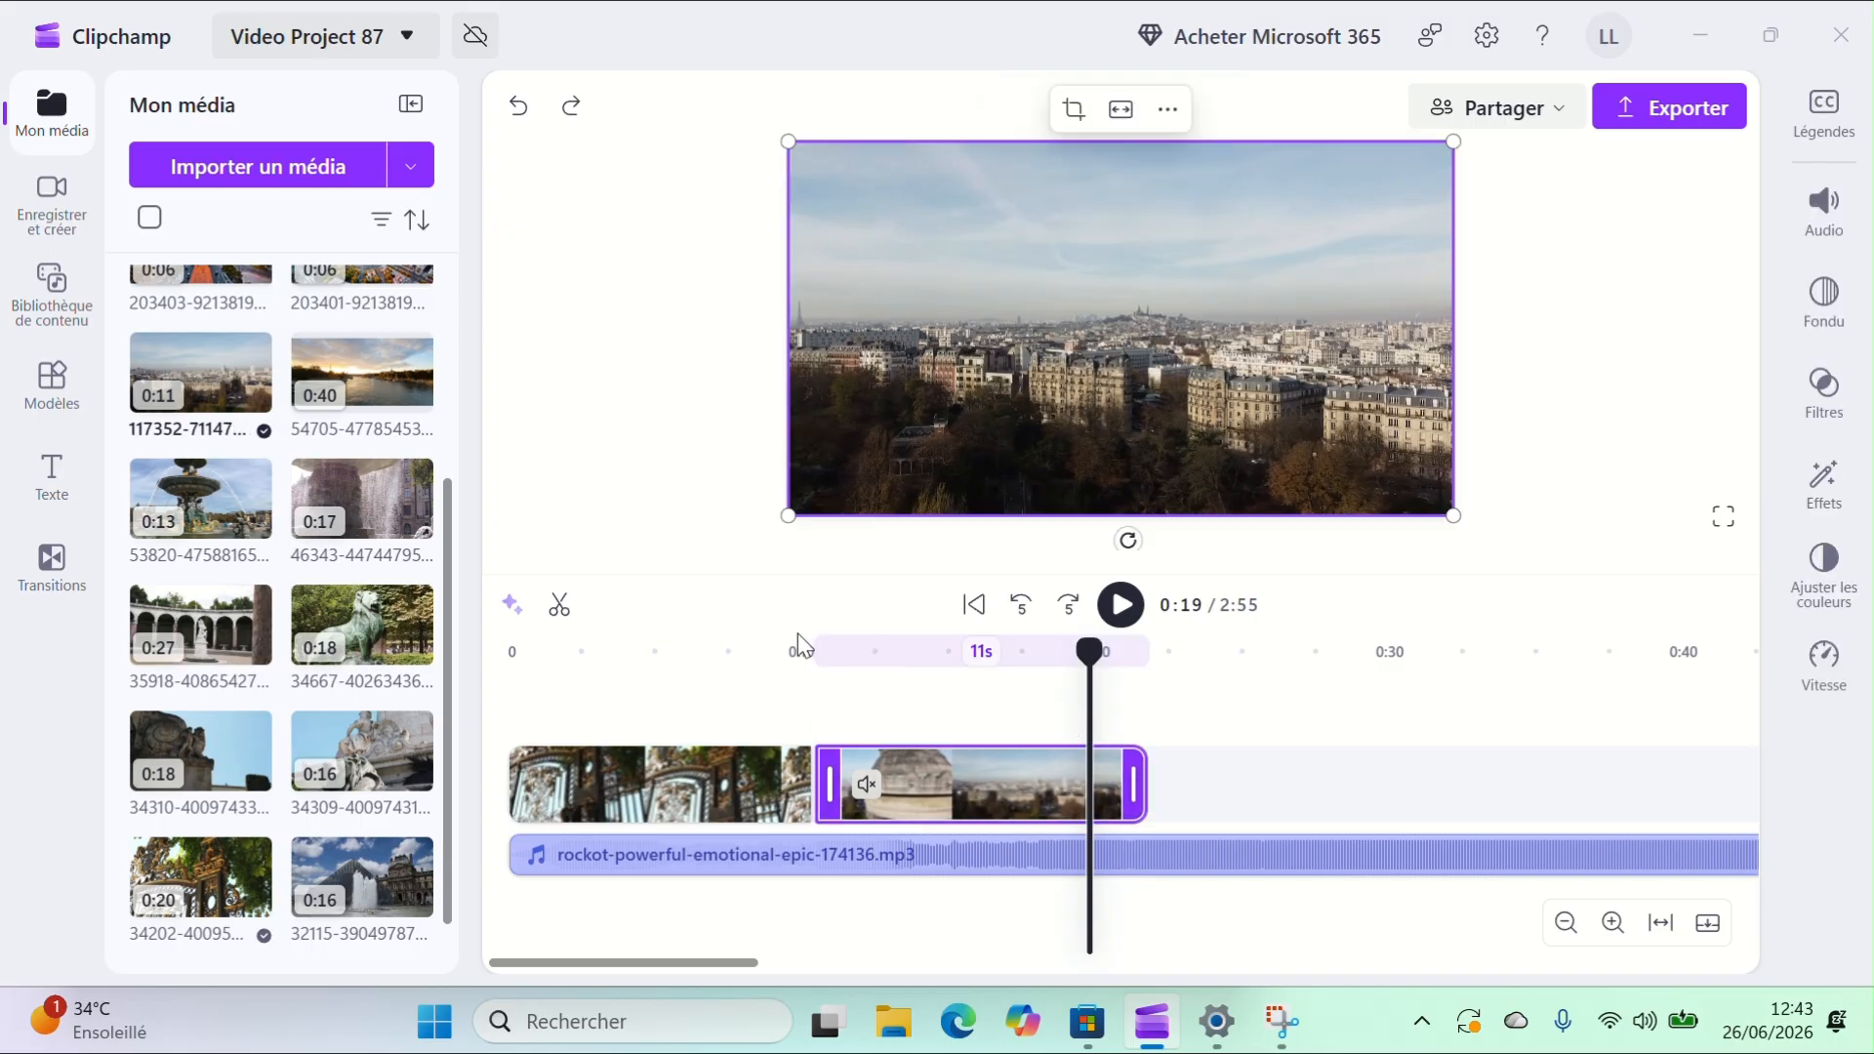
{"action": "left_click", "coordinate": [563, 602]}
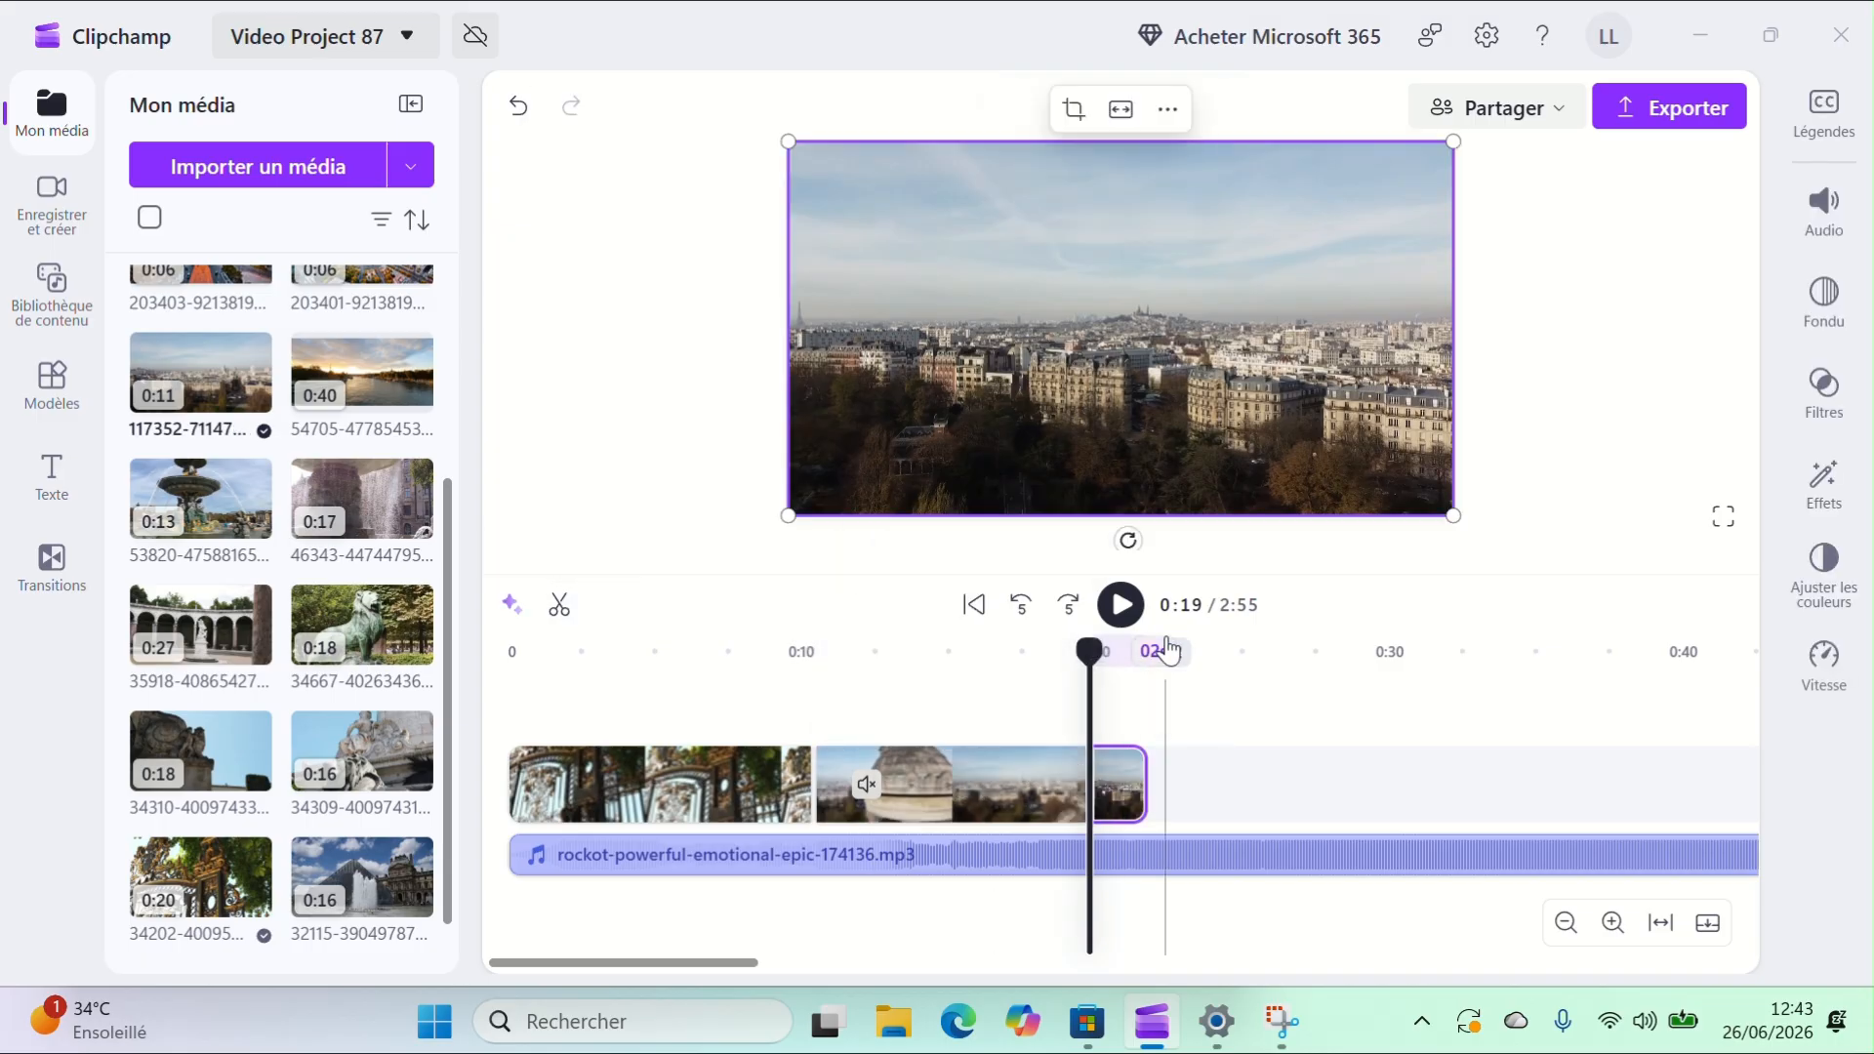
{"action": "key", "text": "Delete"}
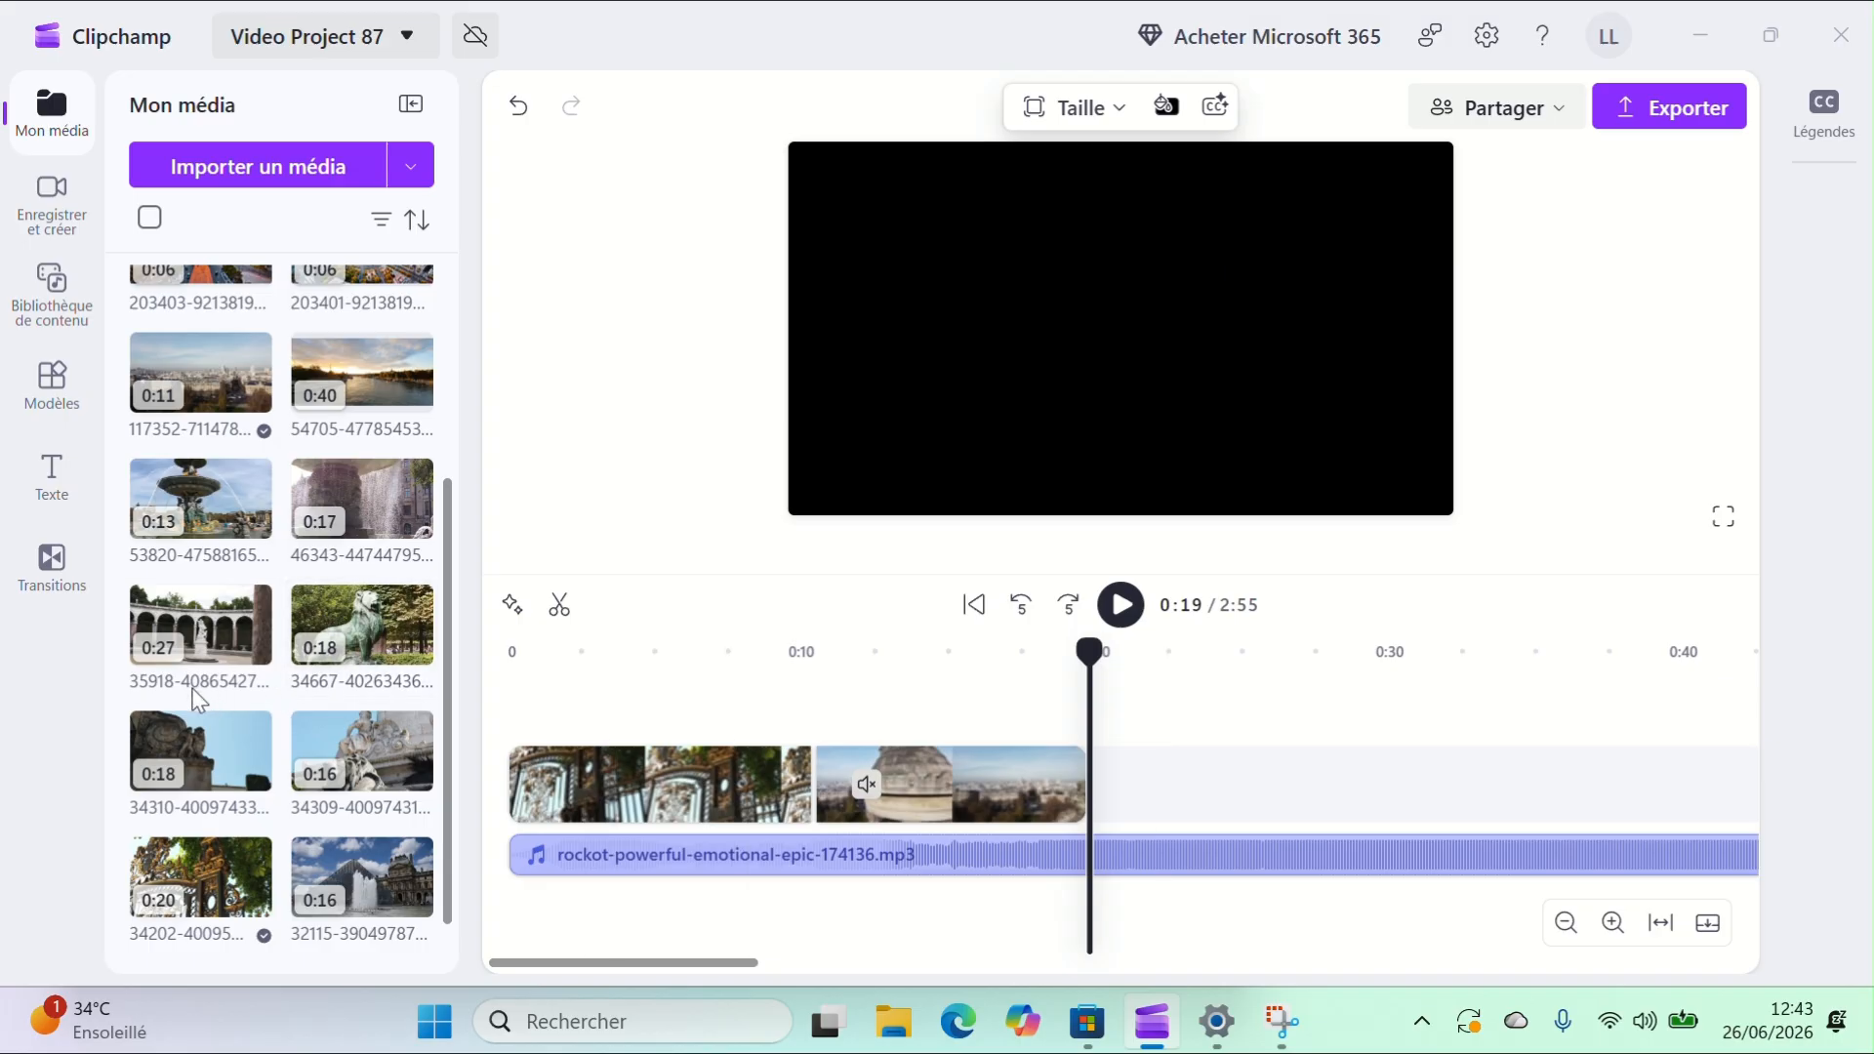
Step: Look through the media for the next shot and add the bridge clip 248725_medium after the city panorama
{"action": "mouse_move", "coordinate": [211, 633]}
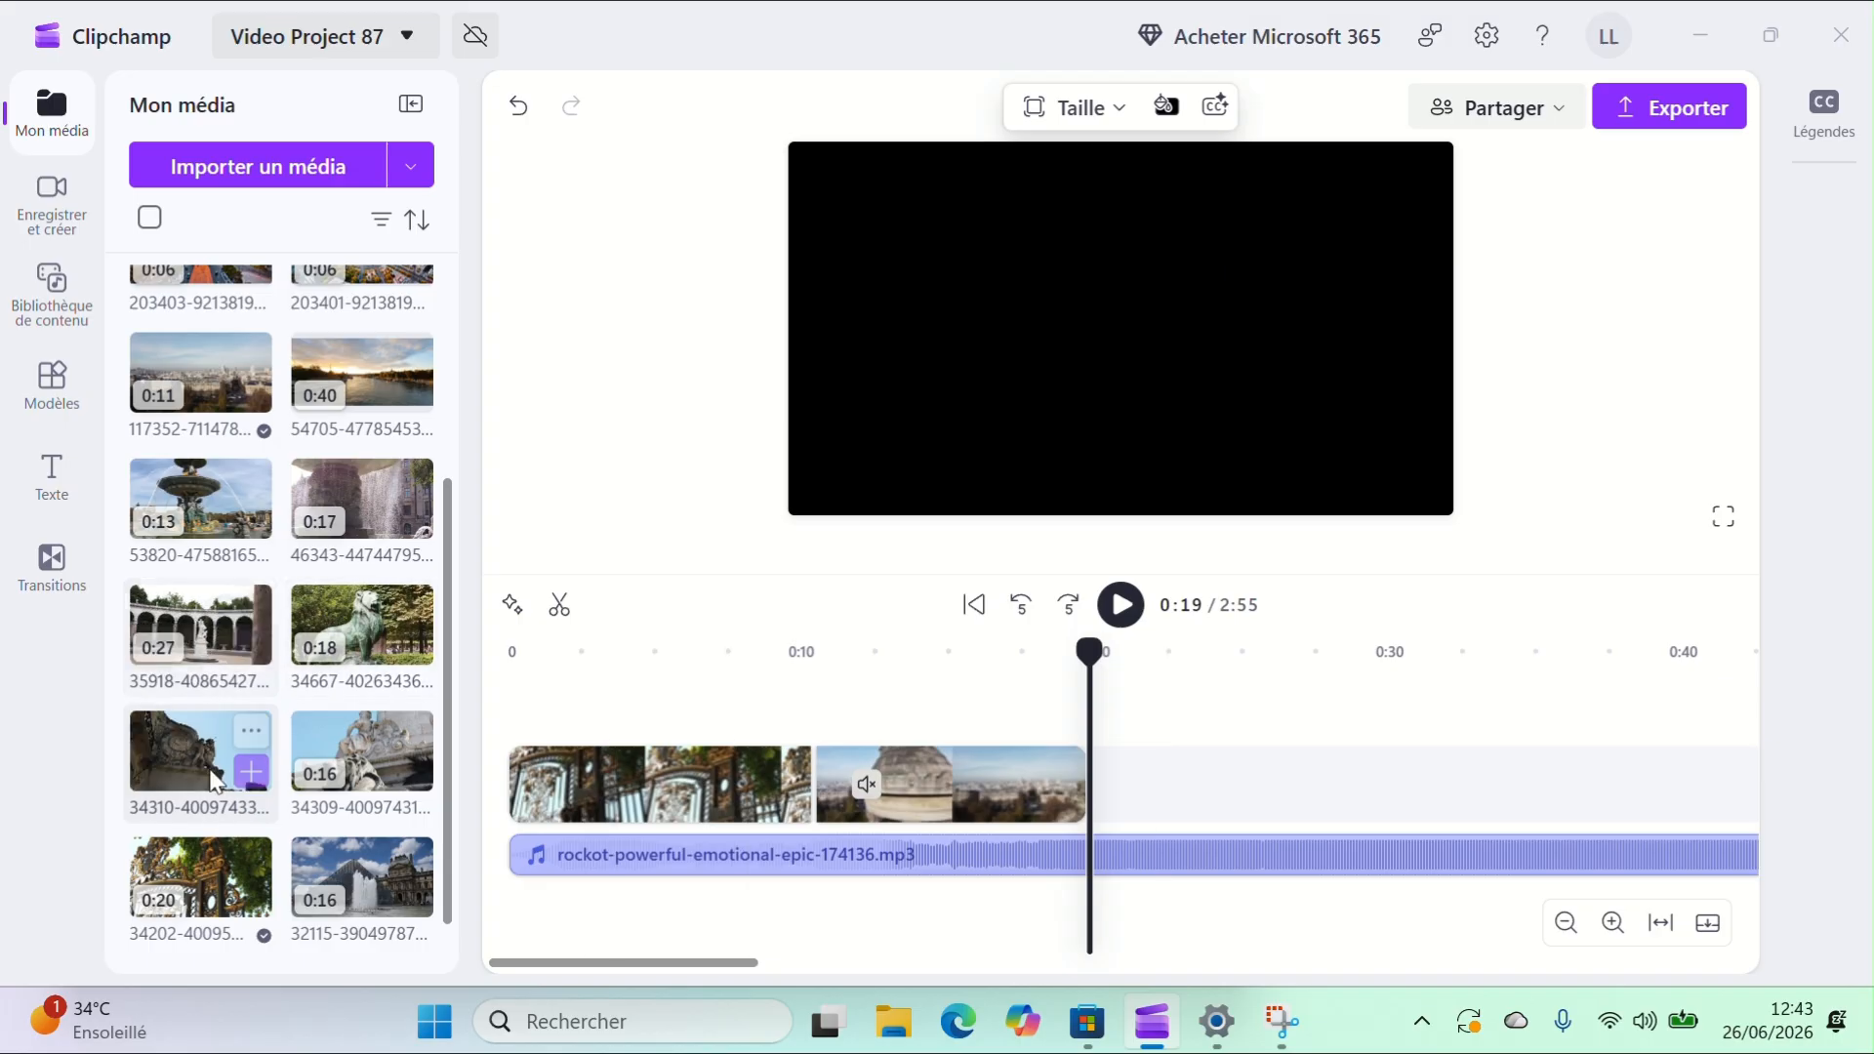
{"action": "scroll", "coordinate": [227, 791], "scroll_direction": "down", "scroll_amount": 1}
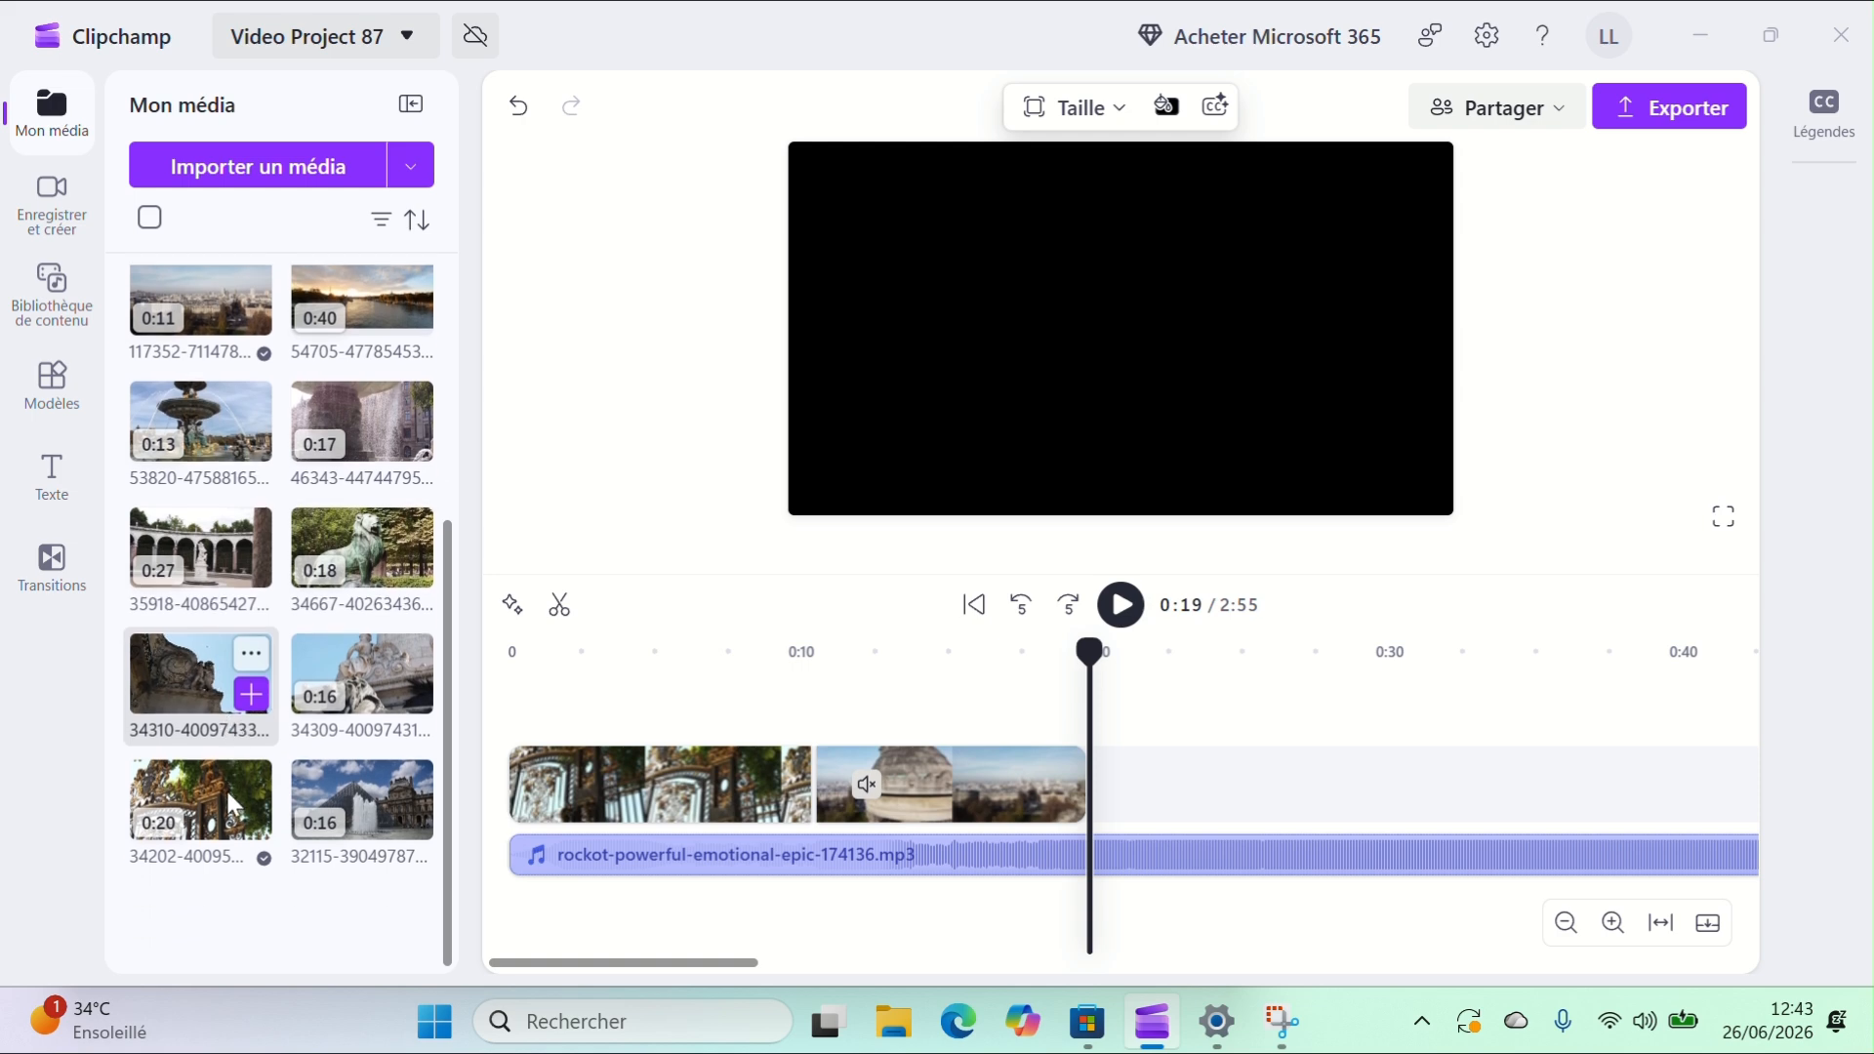
{"action": "scroll", "coordinate": [227, 792], "scroll_direction": "up", "scroll_amount": 4}
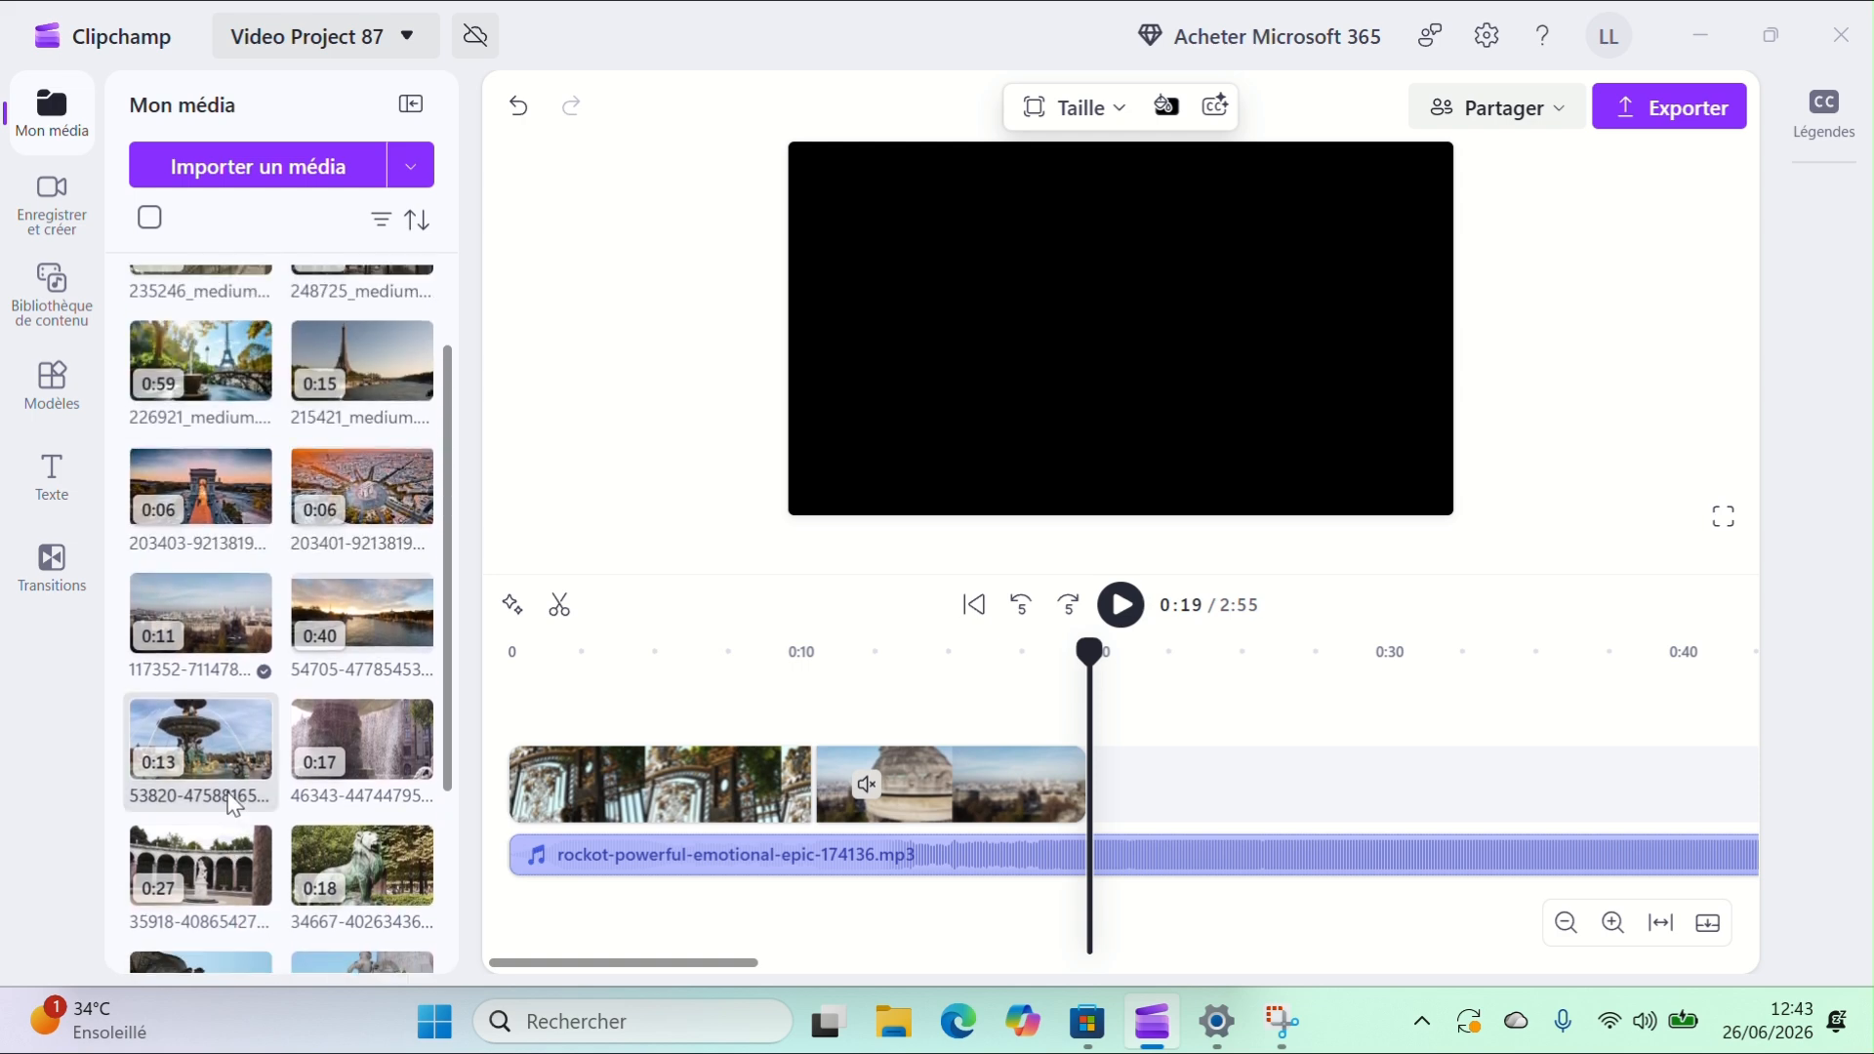
{"action": "scroll", "coordinate": [232, 803], "scroll_direction": "up", "scroll_amount": 2}
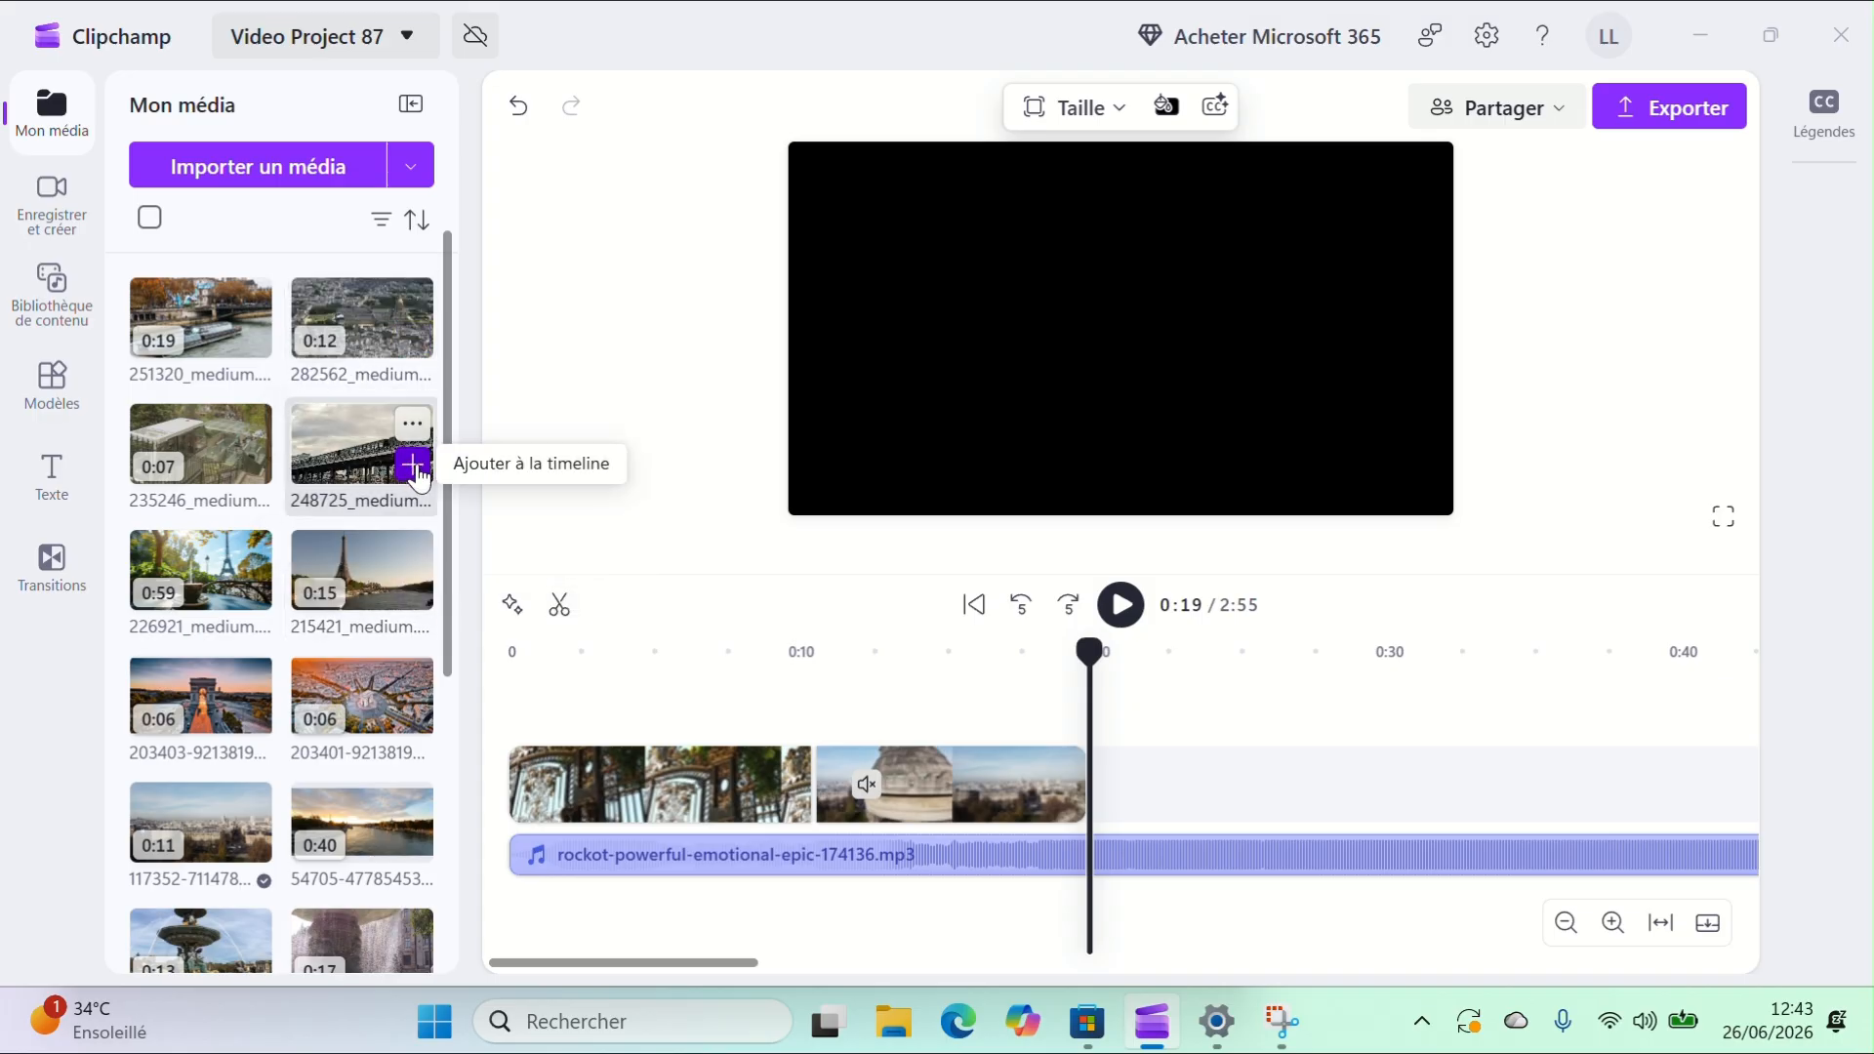
{"action": "left_click", "coordinate": [413, 466]}
Step: Play the montage from 0:17 to check the bridge clip against the music, pausing at its end
{"action": "left_click", "coordinate": [1023, 697]}
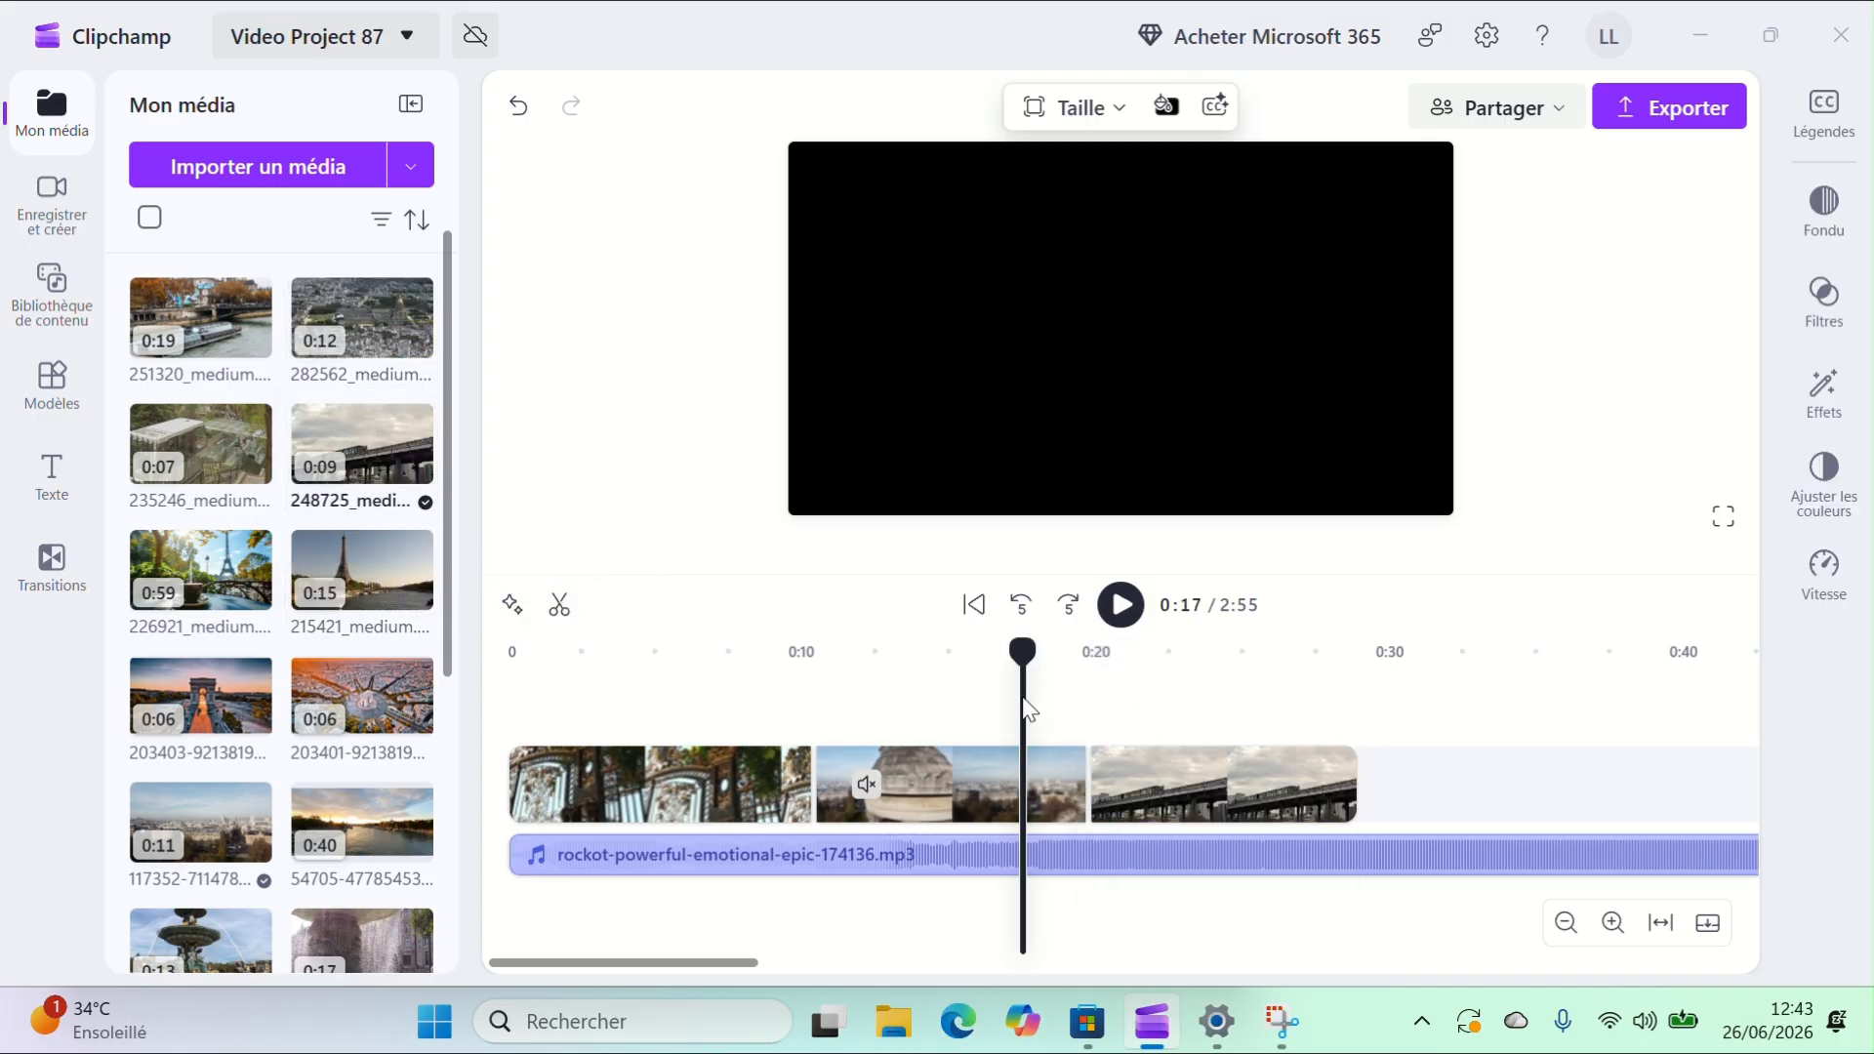
{"action": "key", "text": "space"}
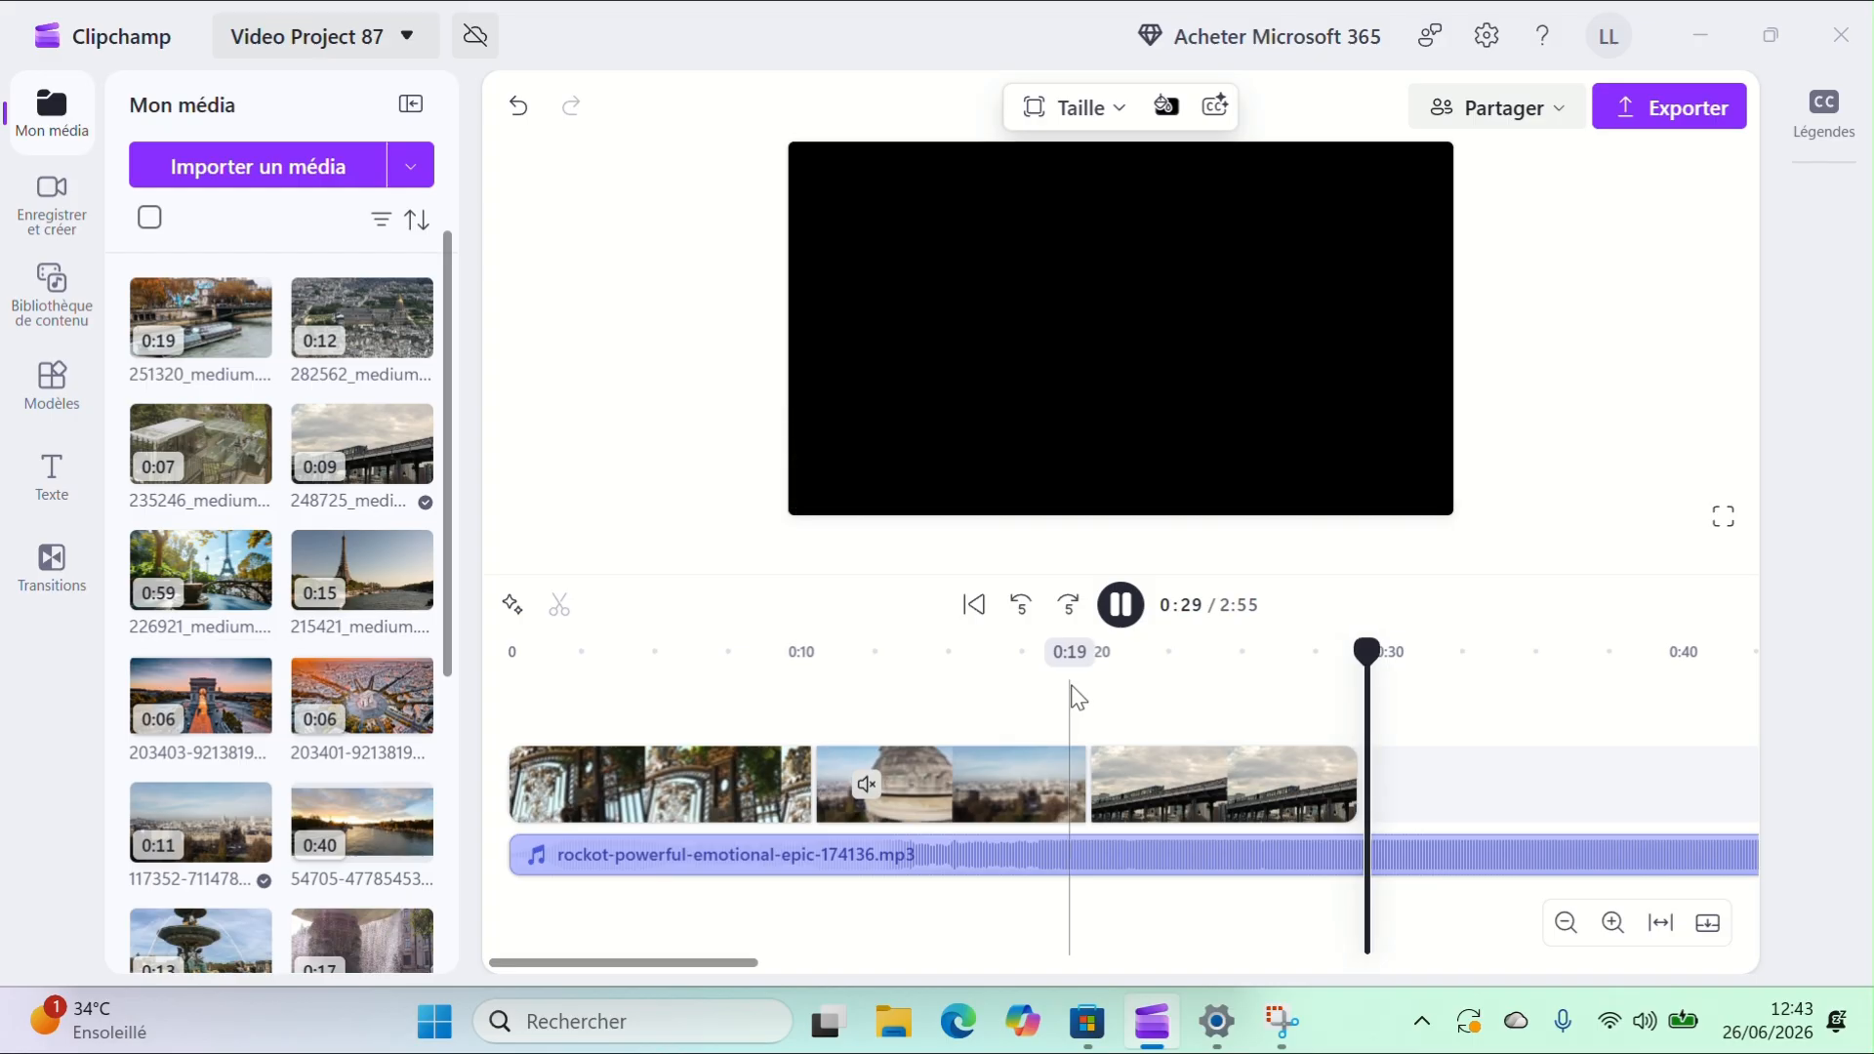
{"action": "left_click", "coordinate": [1153, 719]}
{"action": "key", "text": "space"}
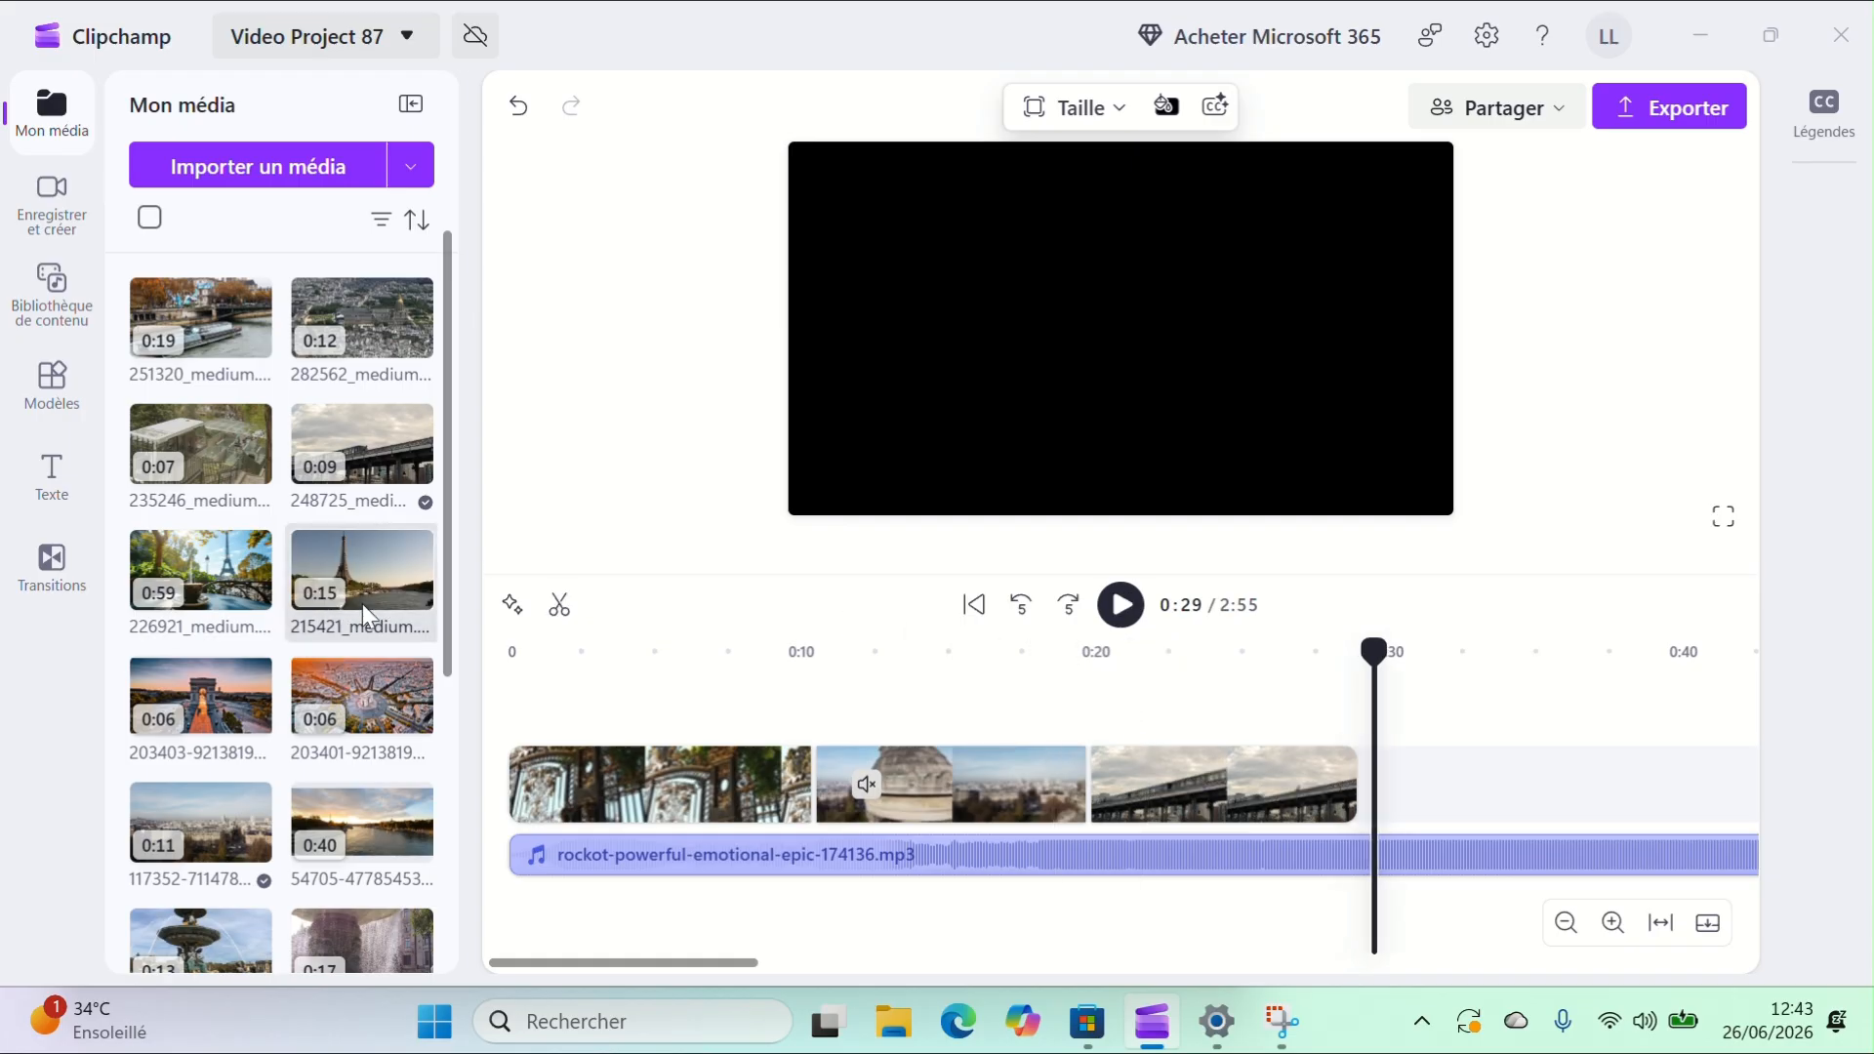
Step: Add the Eiffel Tower clip 215421_medium after the bridge clip and play across the join, pausing at 0:35
{"action": "left_click", "coordinate": [413, 591]}
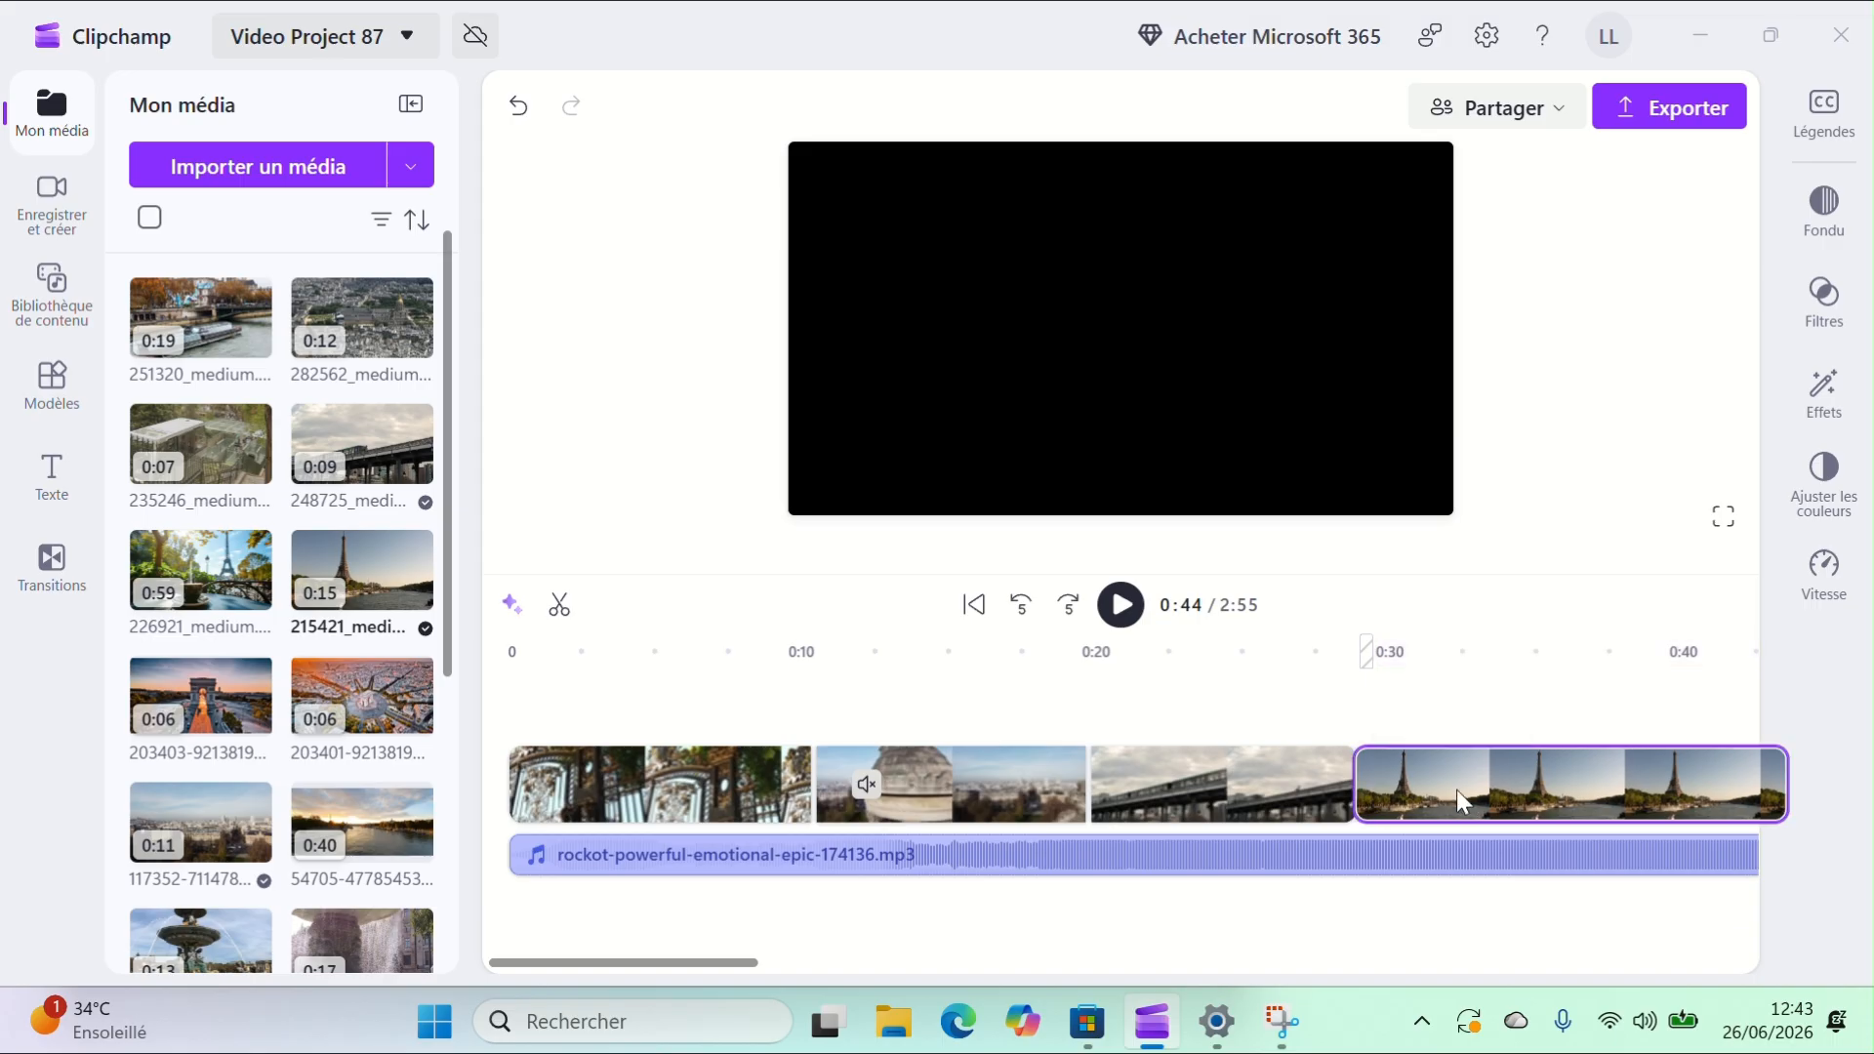
{"action": "left_click", "coordinate": [1199, 678]}
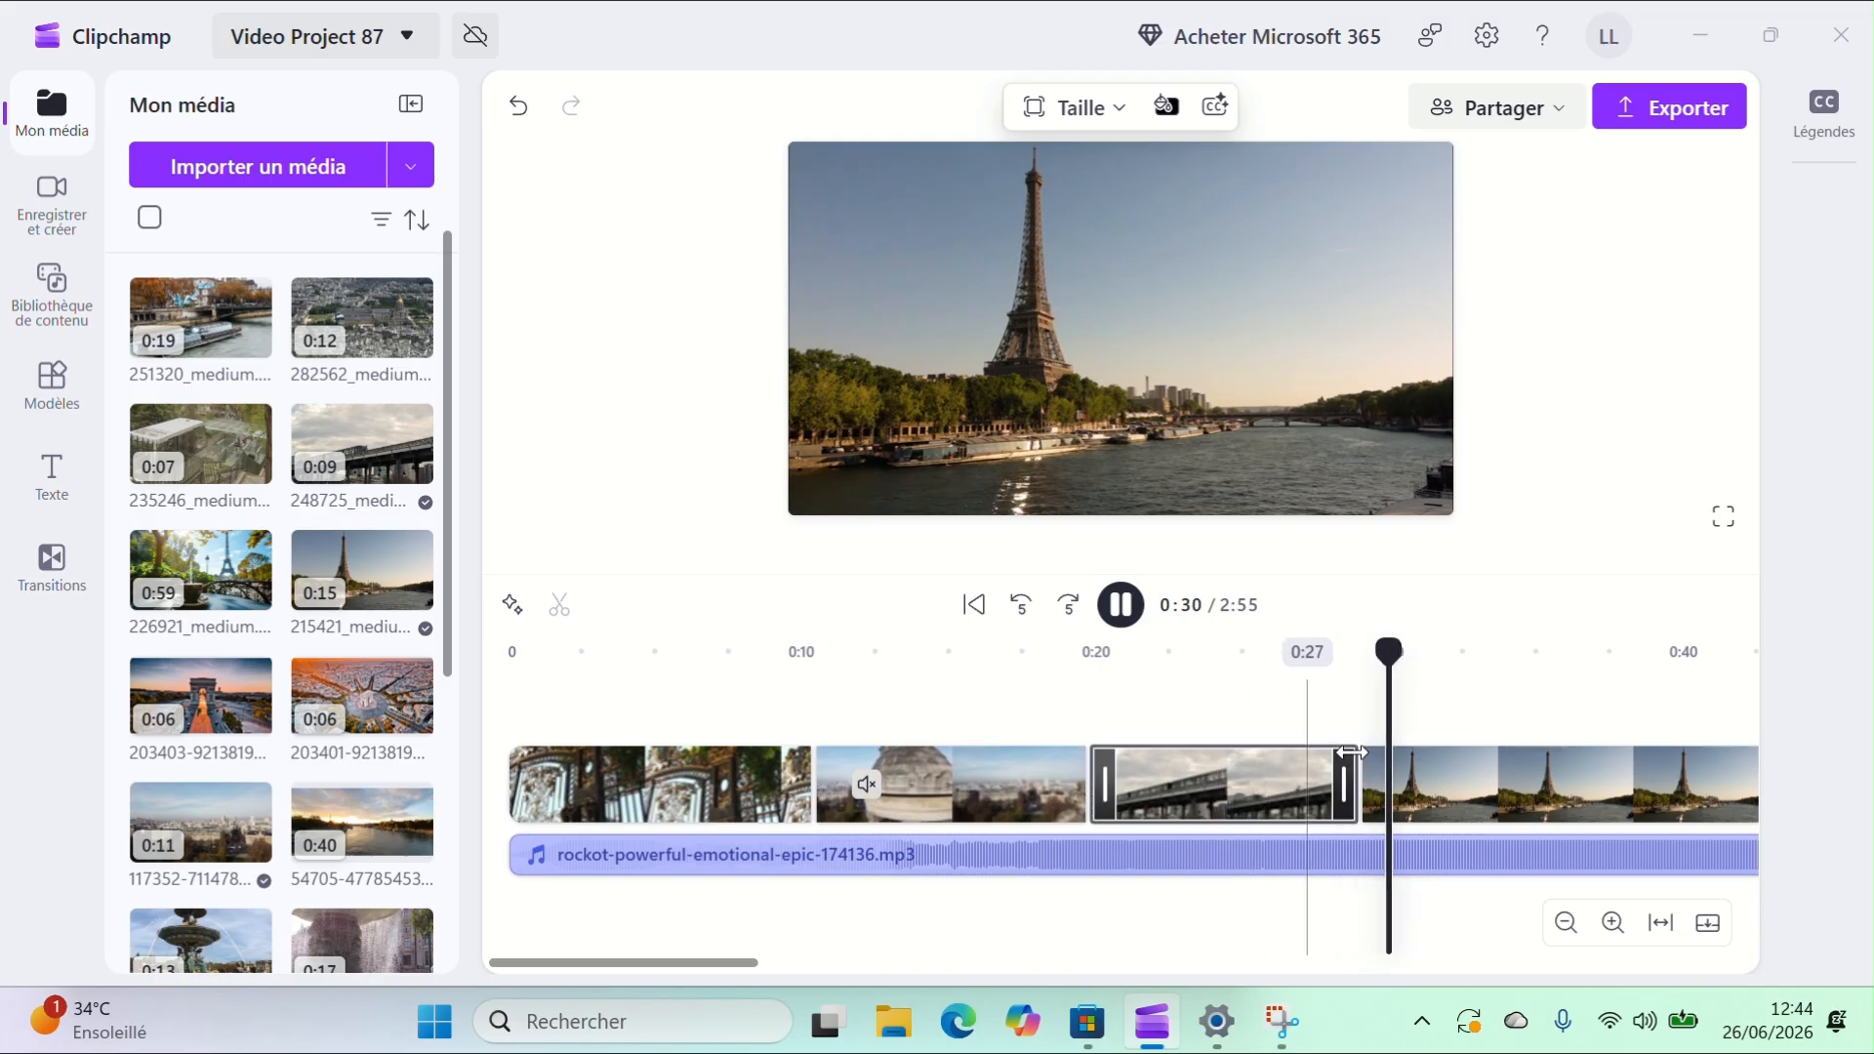
{"action": "left_click", "coordinate": [1321, 690]}
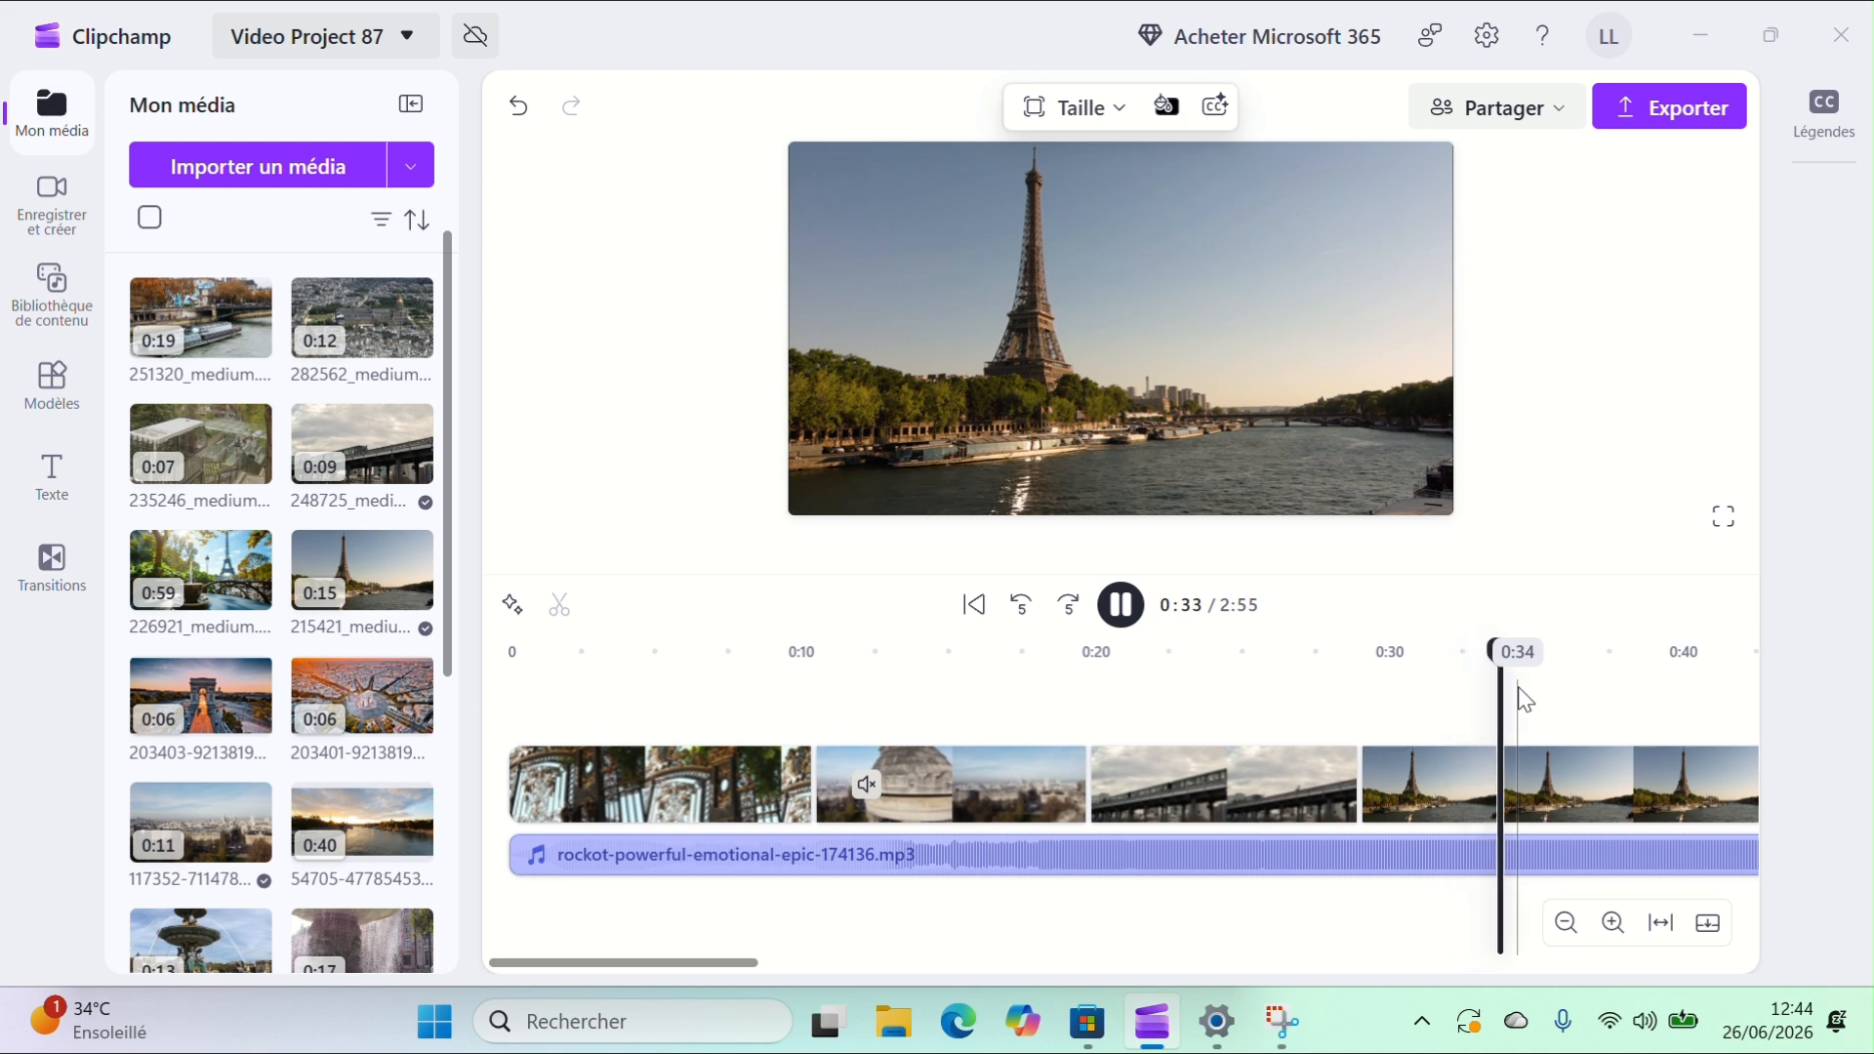
{"action": "key", "text": "space"}
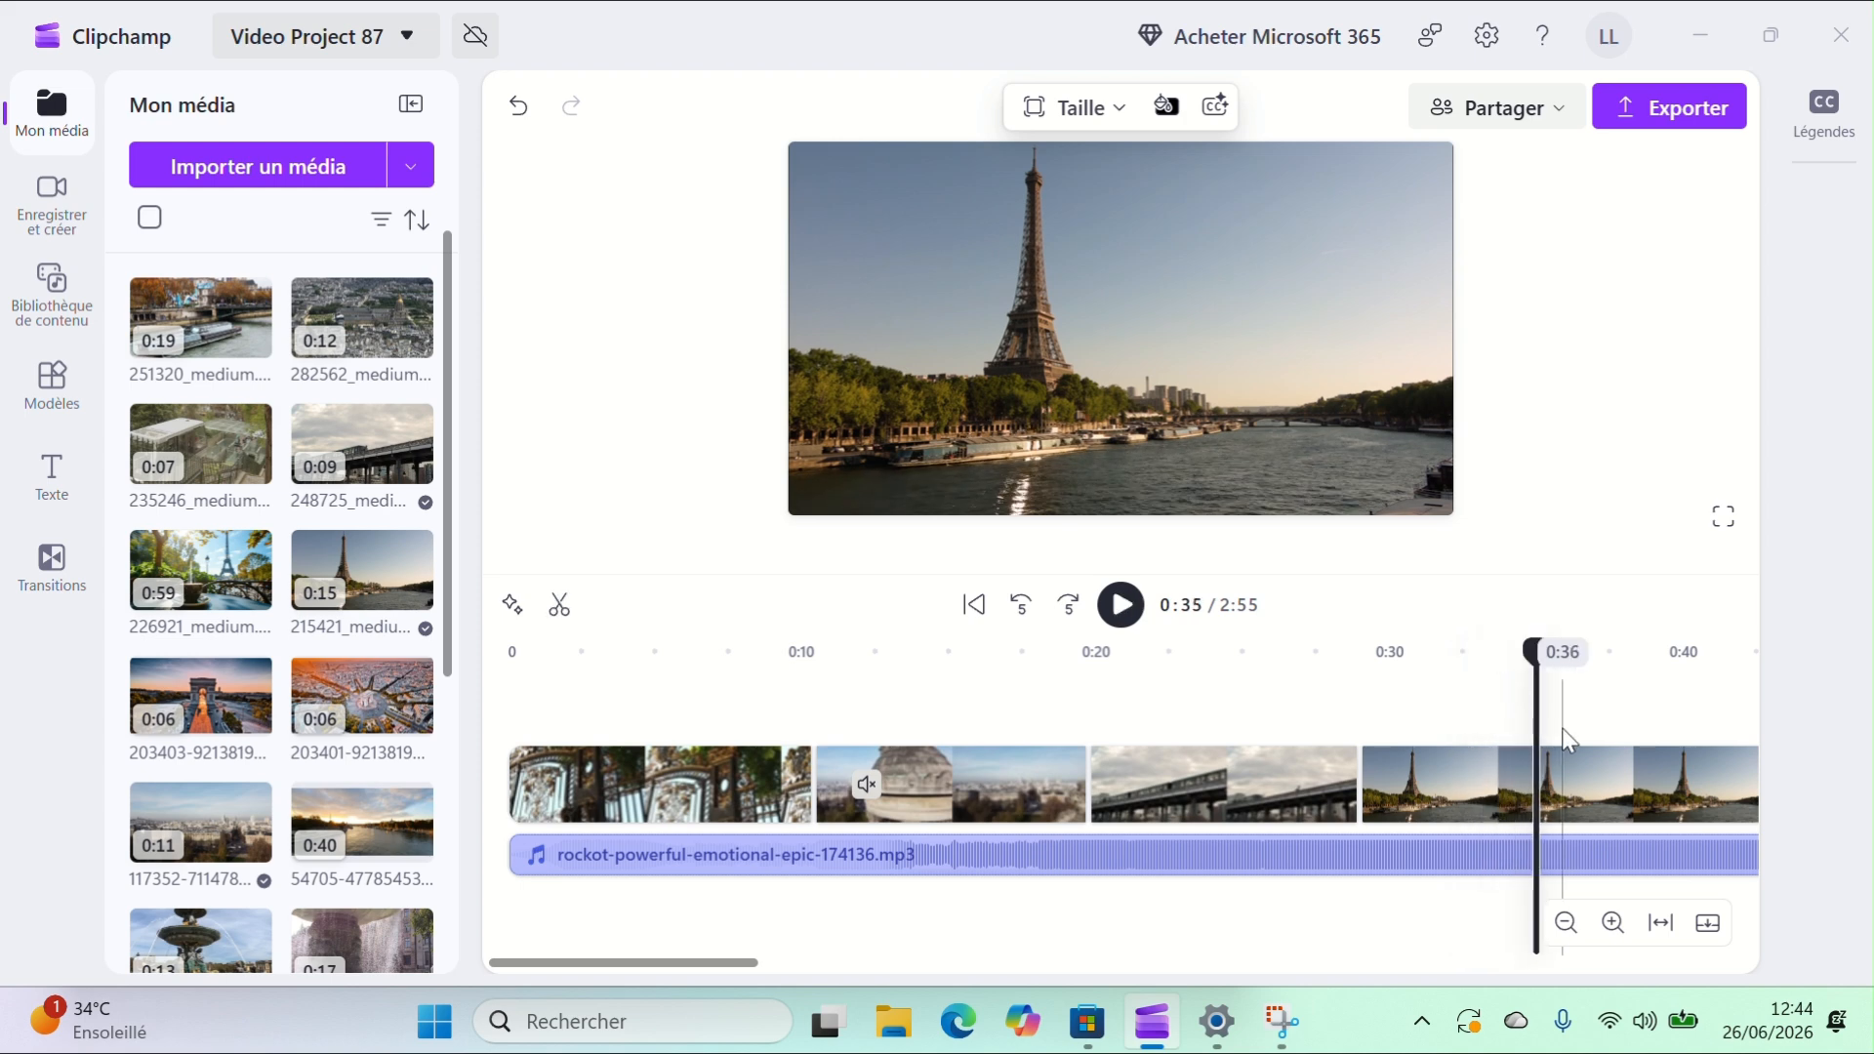
Step: Split the Eiffel Tower clip at 0:35 on the timeline and delete its second part
{"action": "left_click", "coordinate": [1559, 790]}
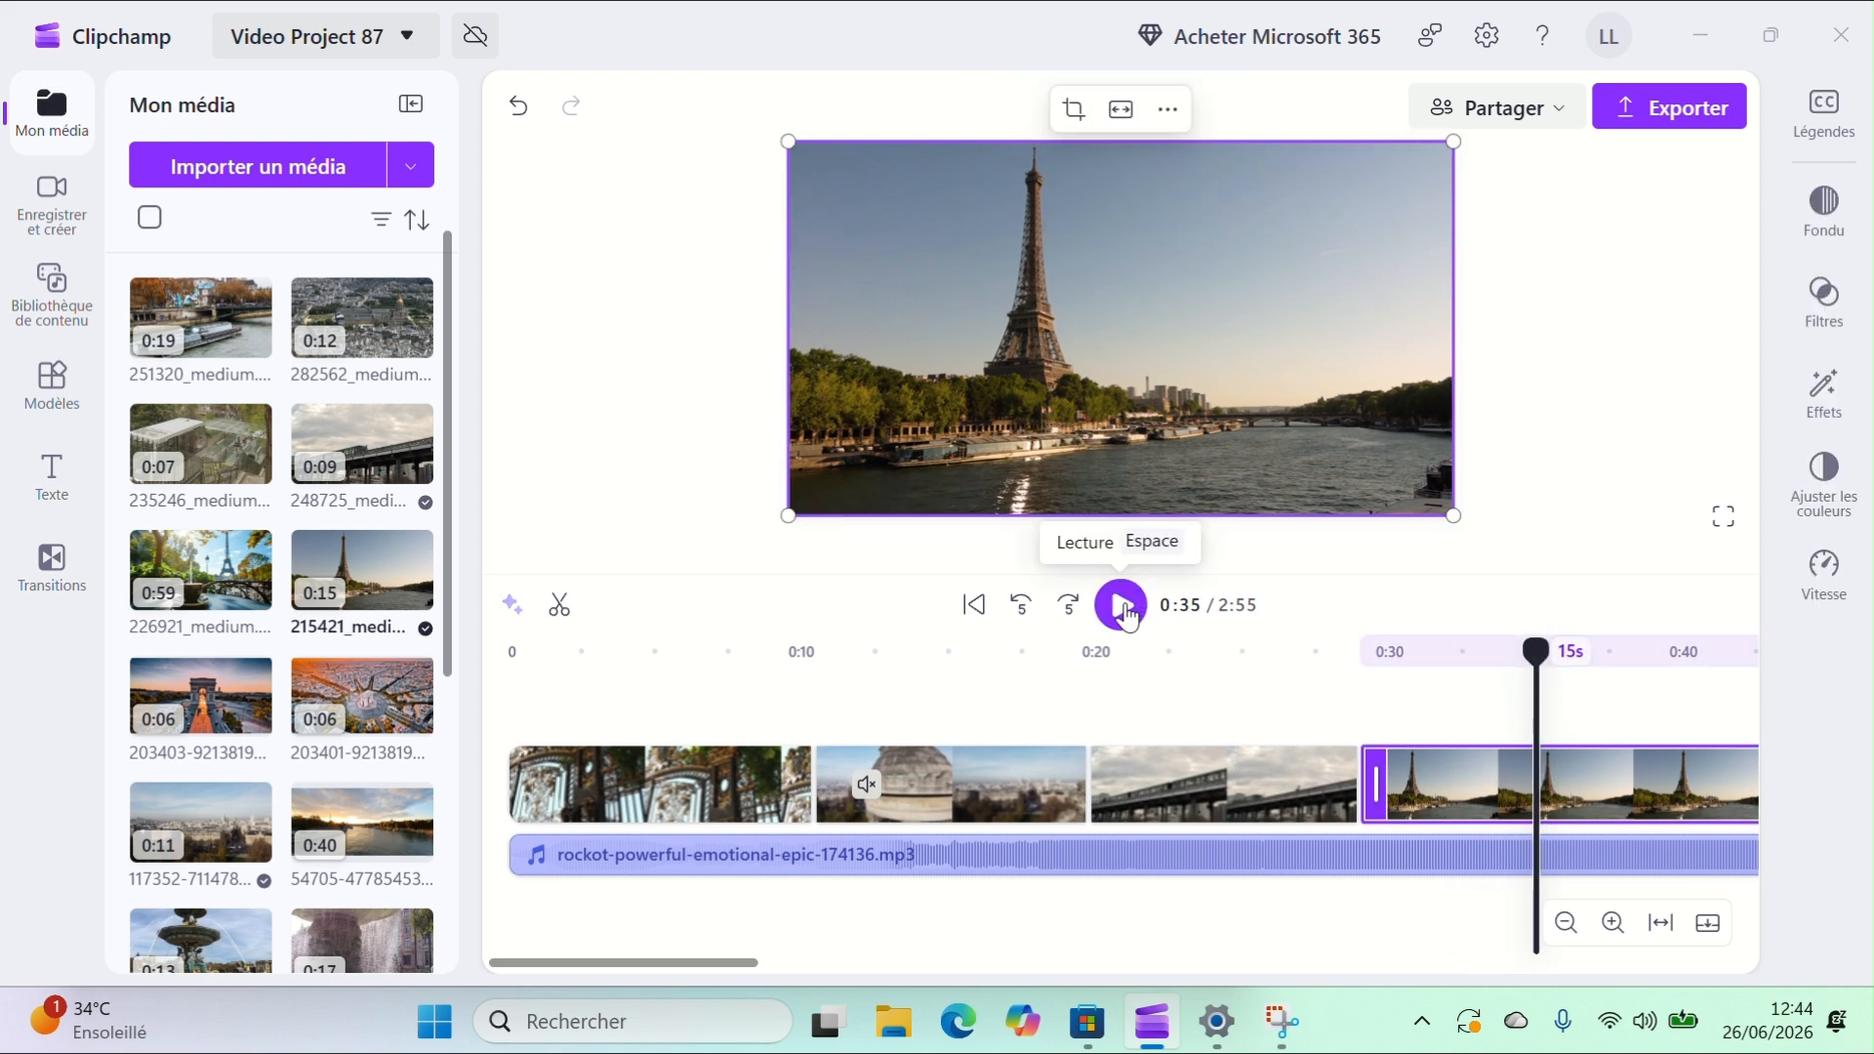
{"action": "left_click", "coordinate": [559, 607]}
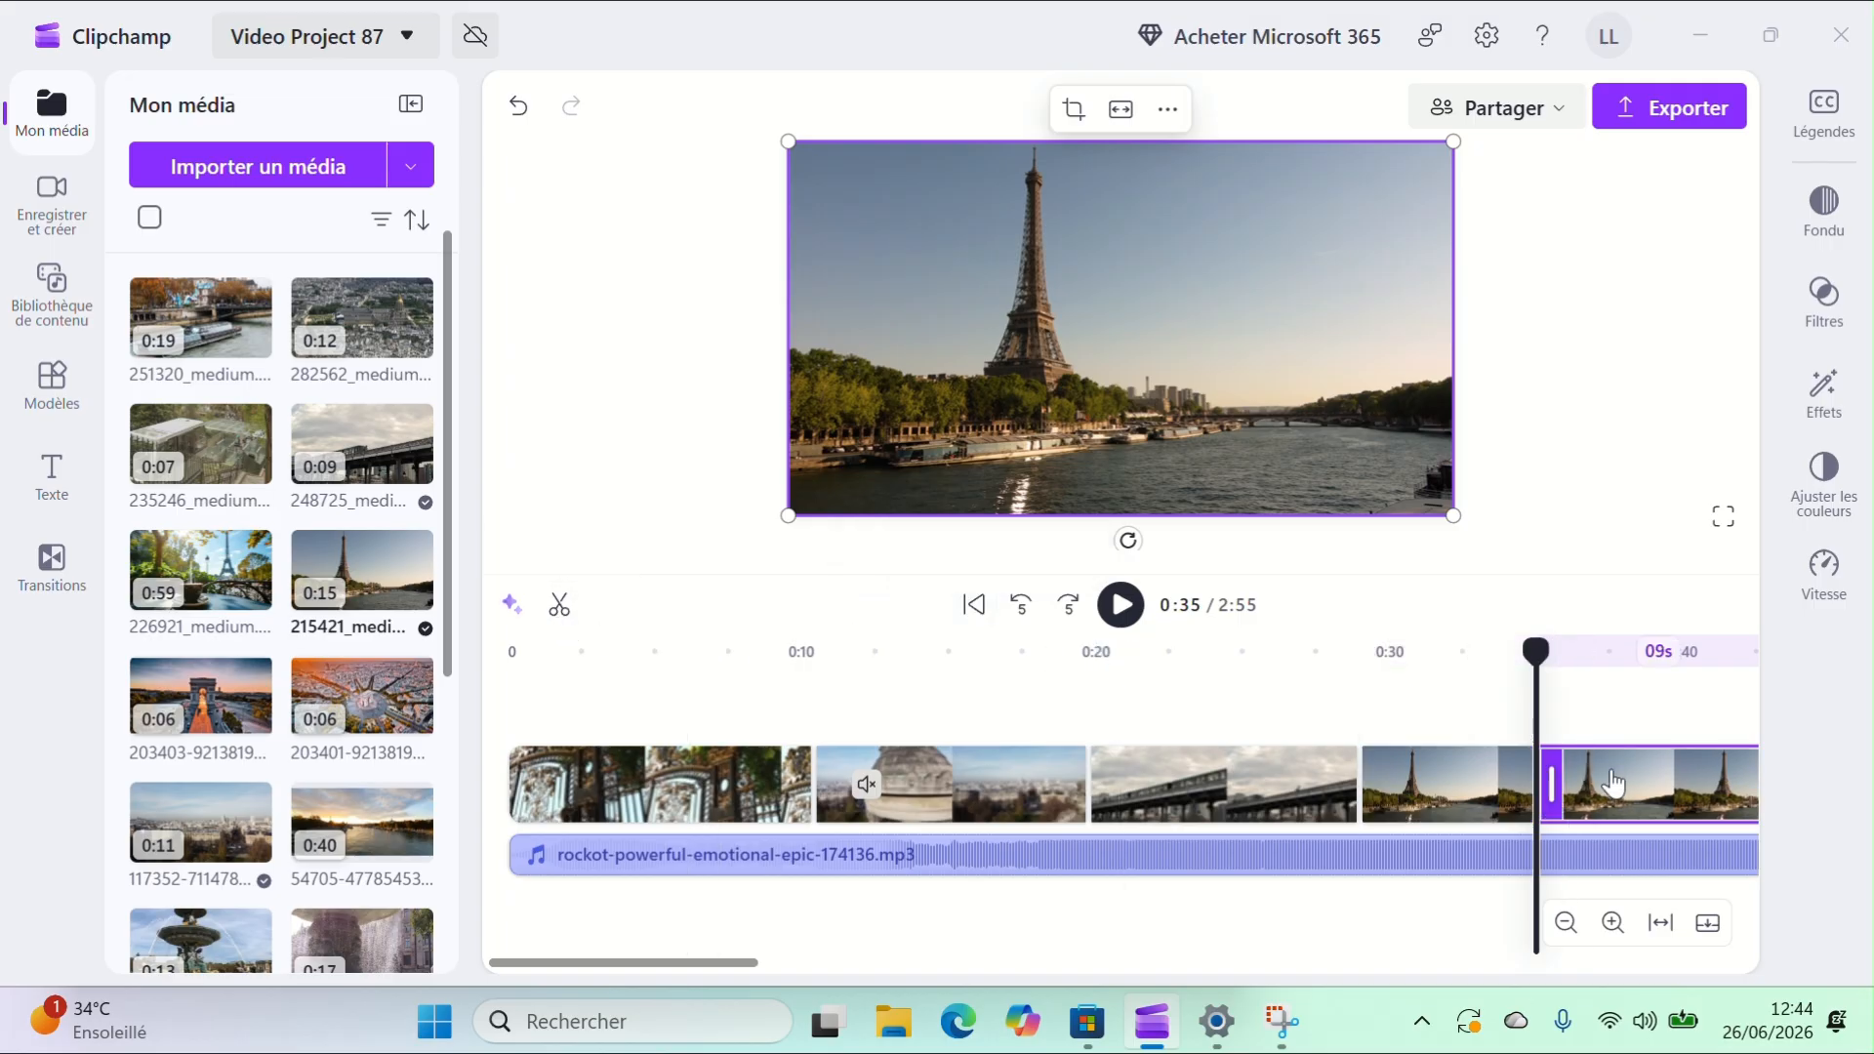
{"action": "key", "text": "Delete"}
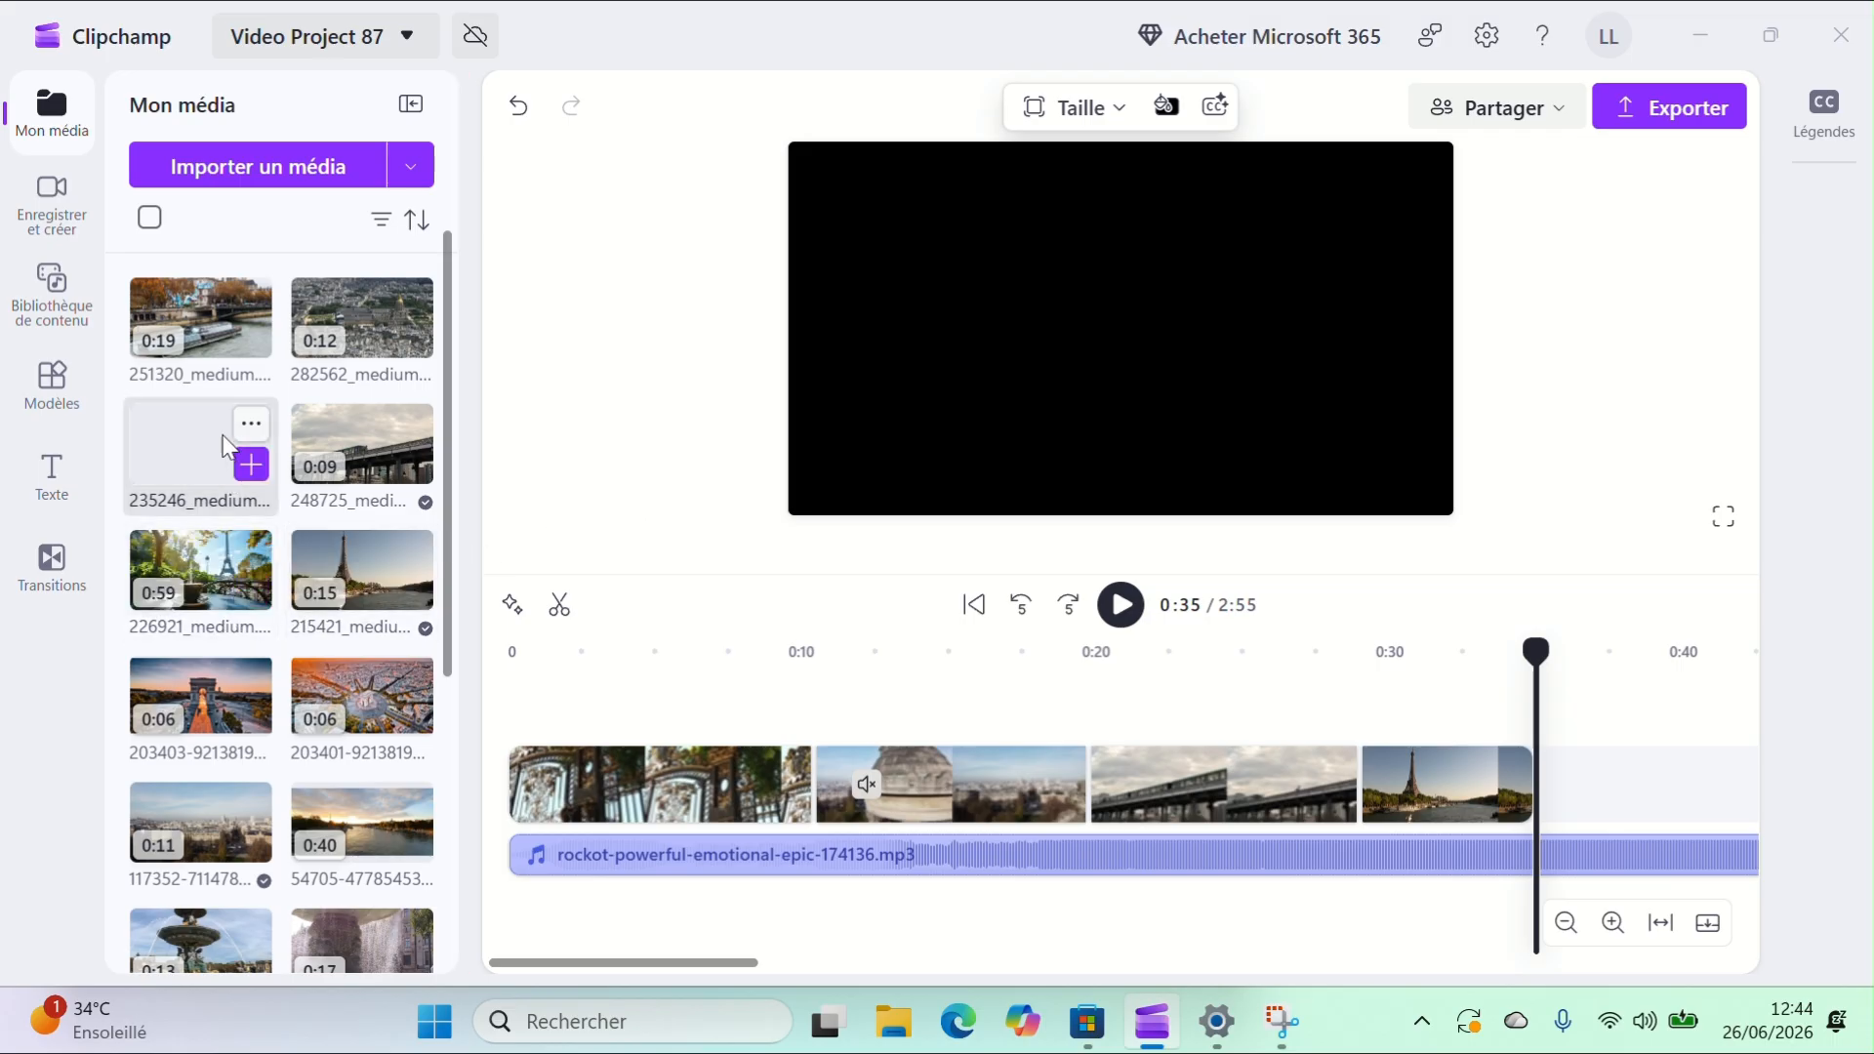
{"action": "mouse_move", "coordinate": [230, 344]}
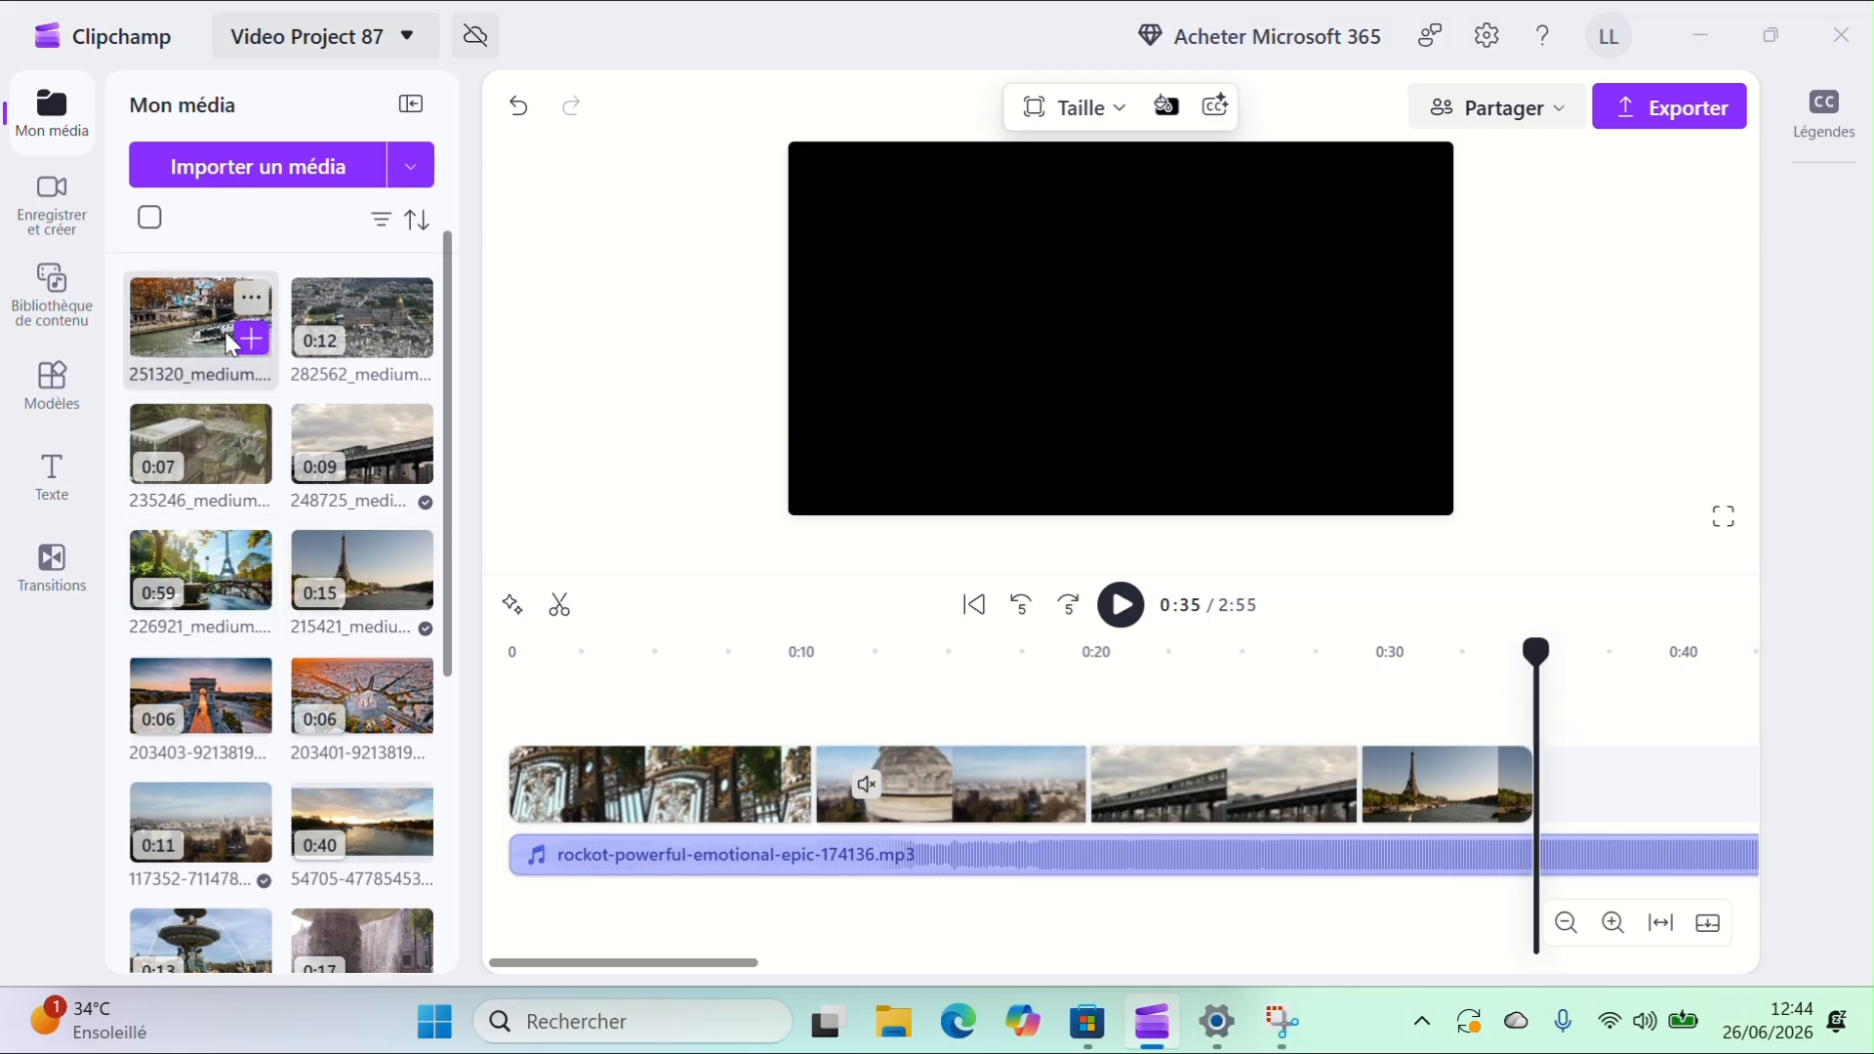
Step: Add the river boat clip 251320_medium after the Eiffel Tower clip and play across the join, pausing at 0:40
{"action": "scroll", "coordinate": [230, 344], "scroll_direction": "up", "scroll_amount": 1}
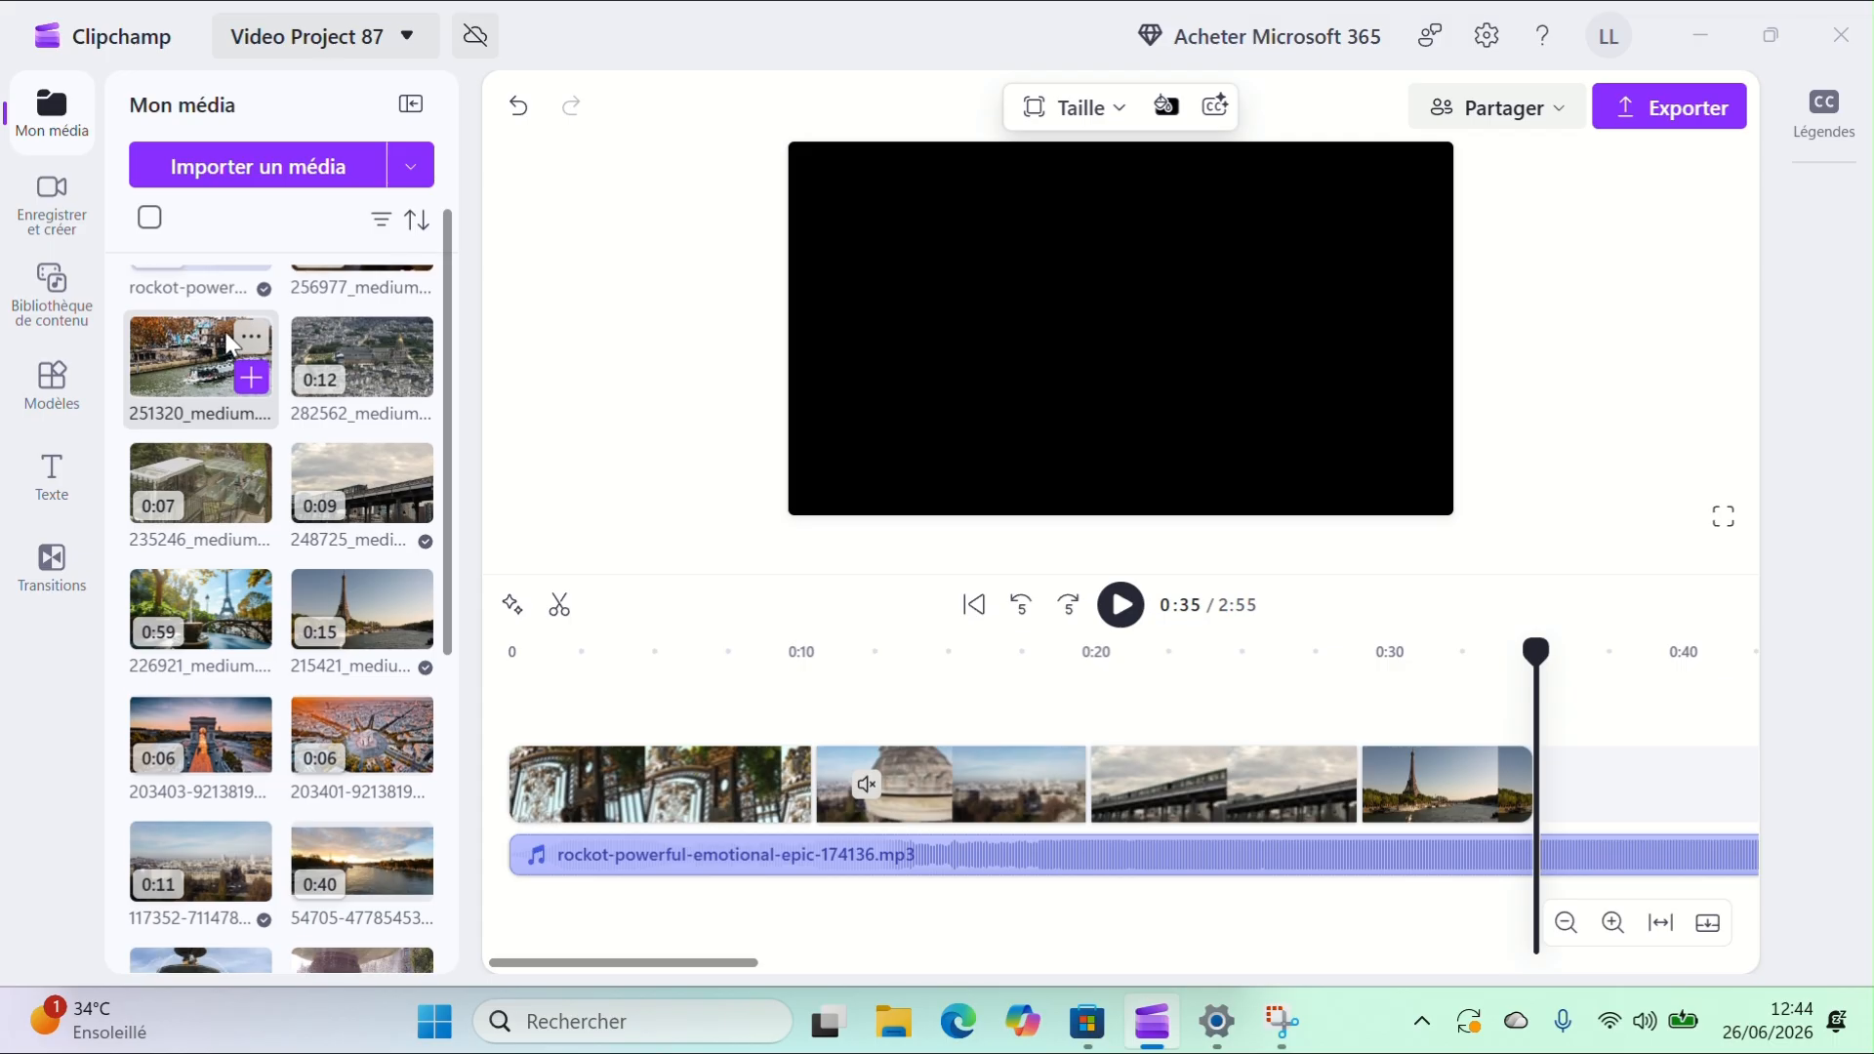
{"action": "left_click", "coordinate": [251, 398]}
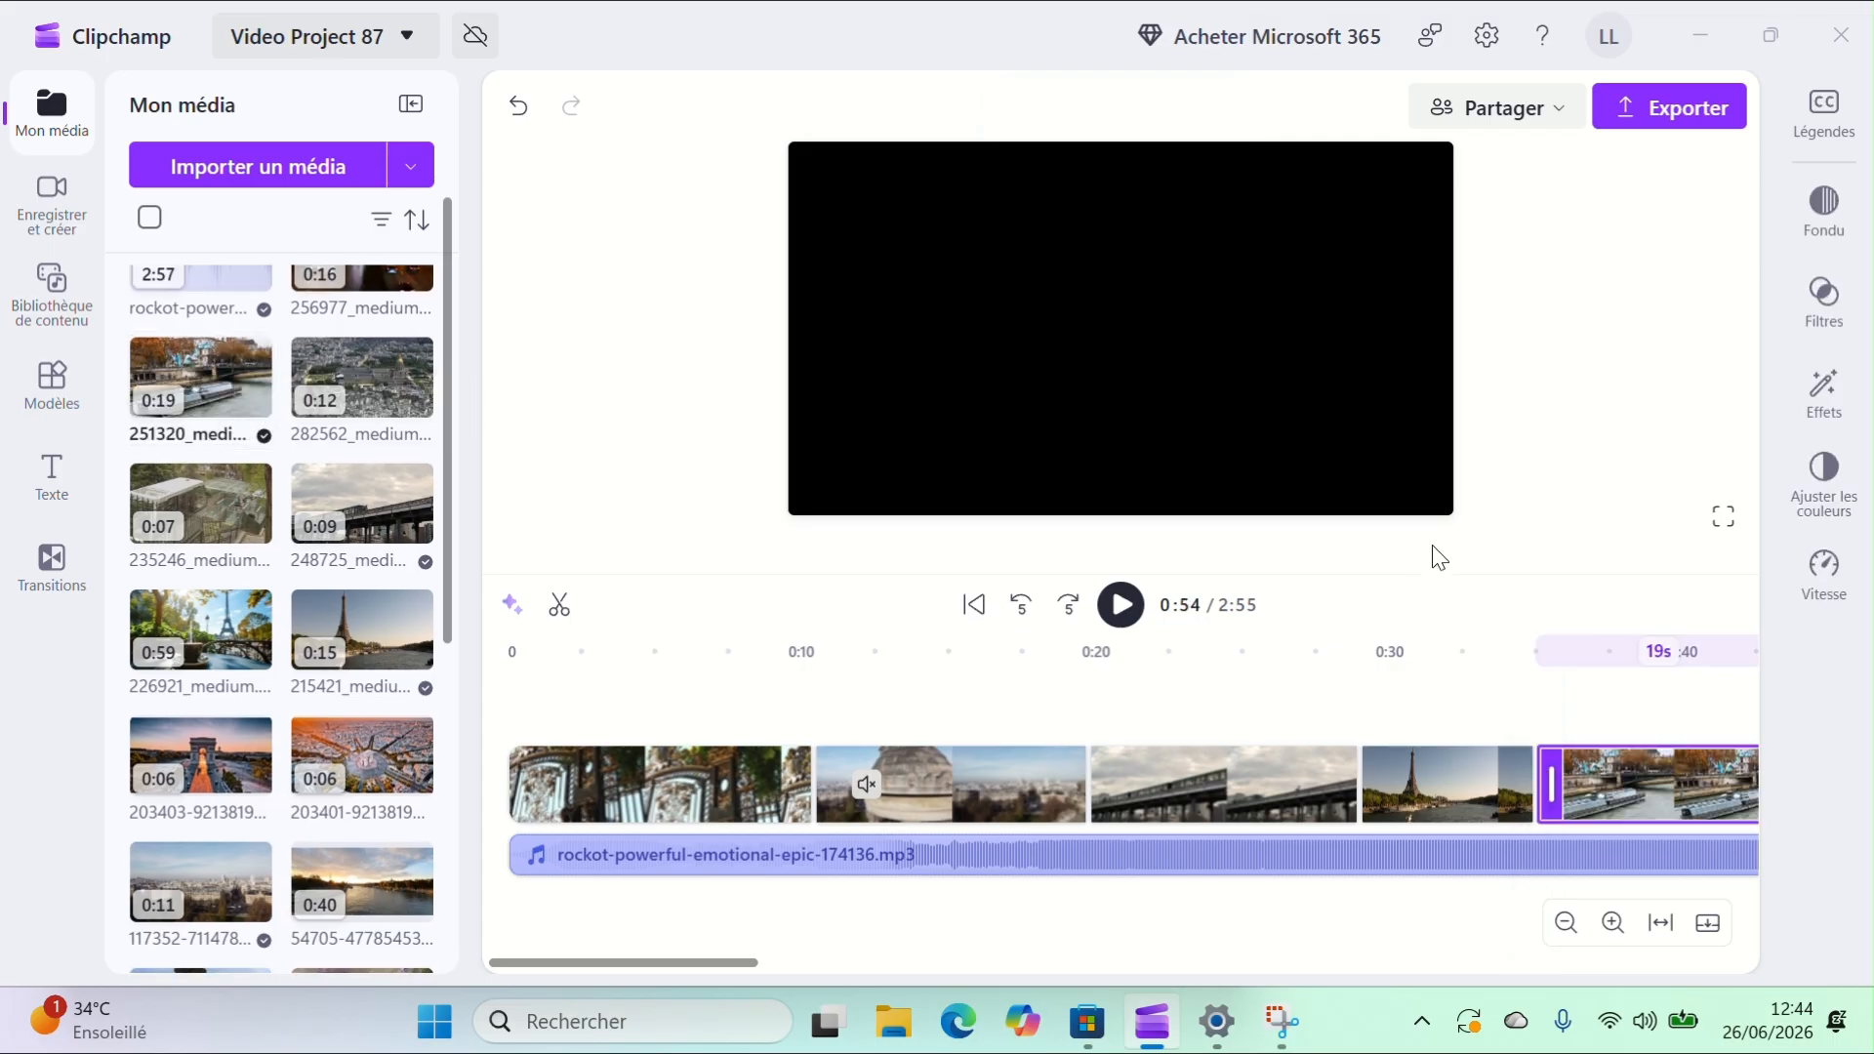
{"action": "scroll", "coordinate": [1446, 732], "scroll_direction": "right", "scroll_amount": 6}
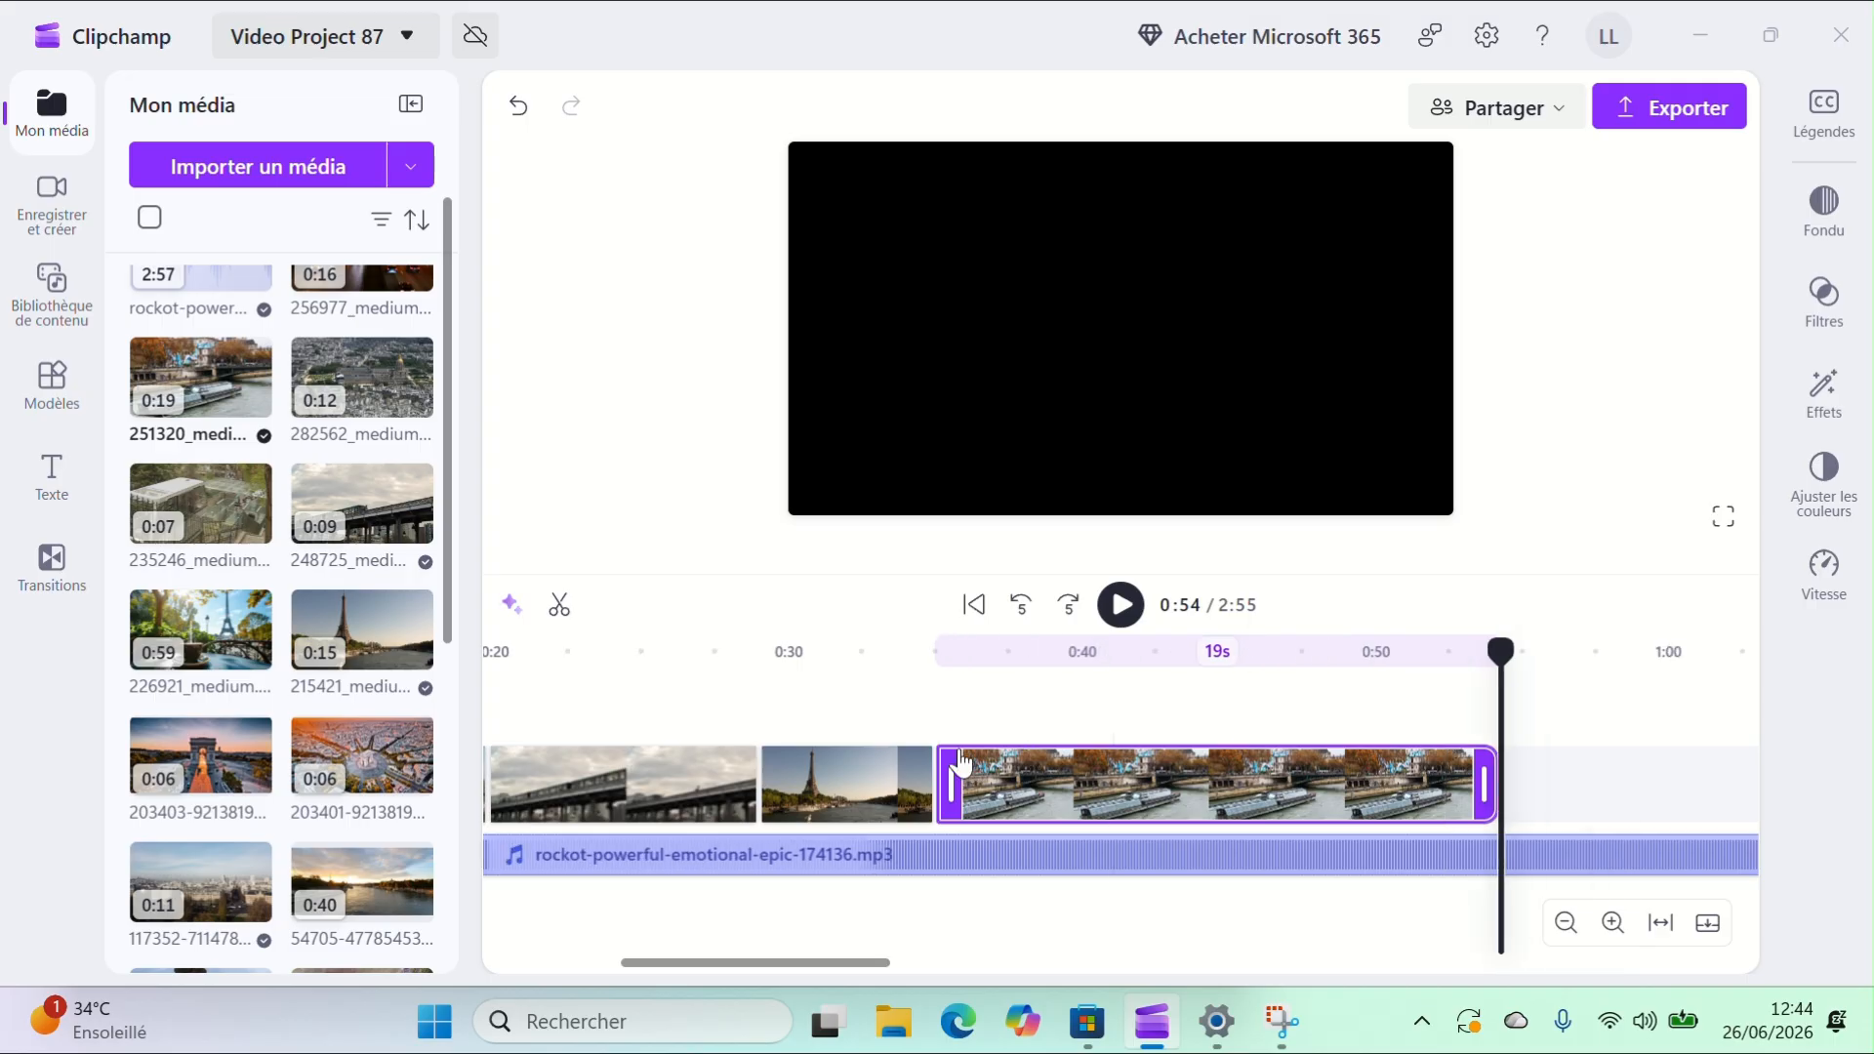
{"action": "left_click", "coordinate": [855, 691]}
{"action": "key", "text": "space"}
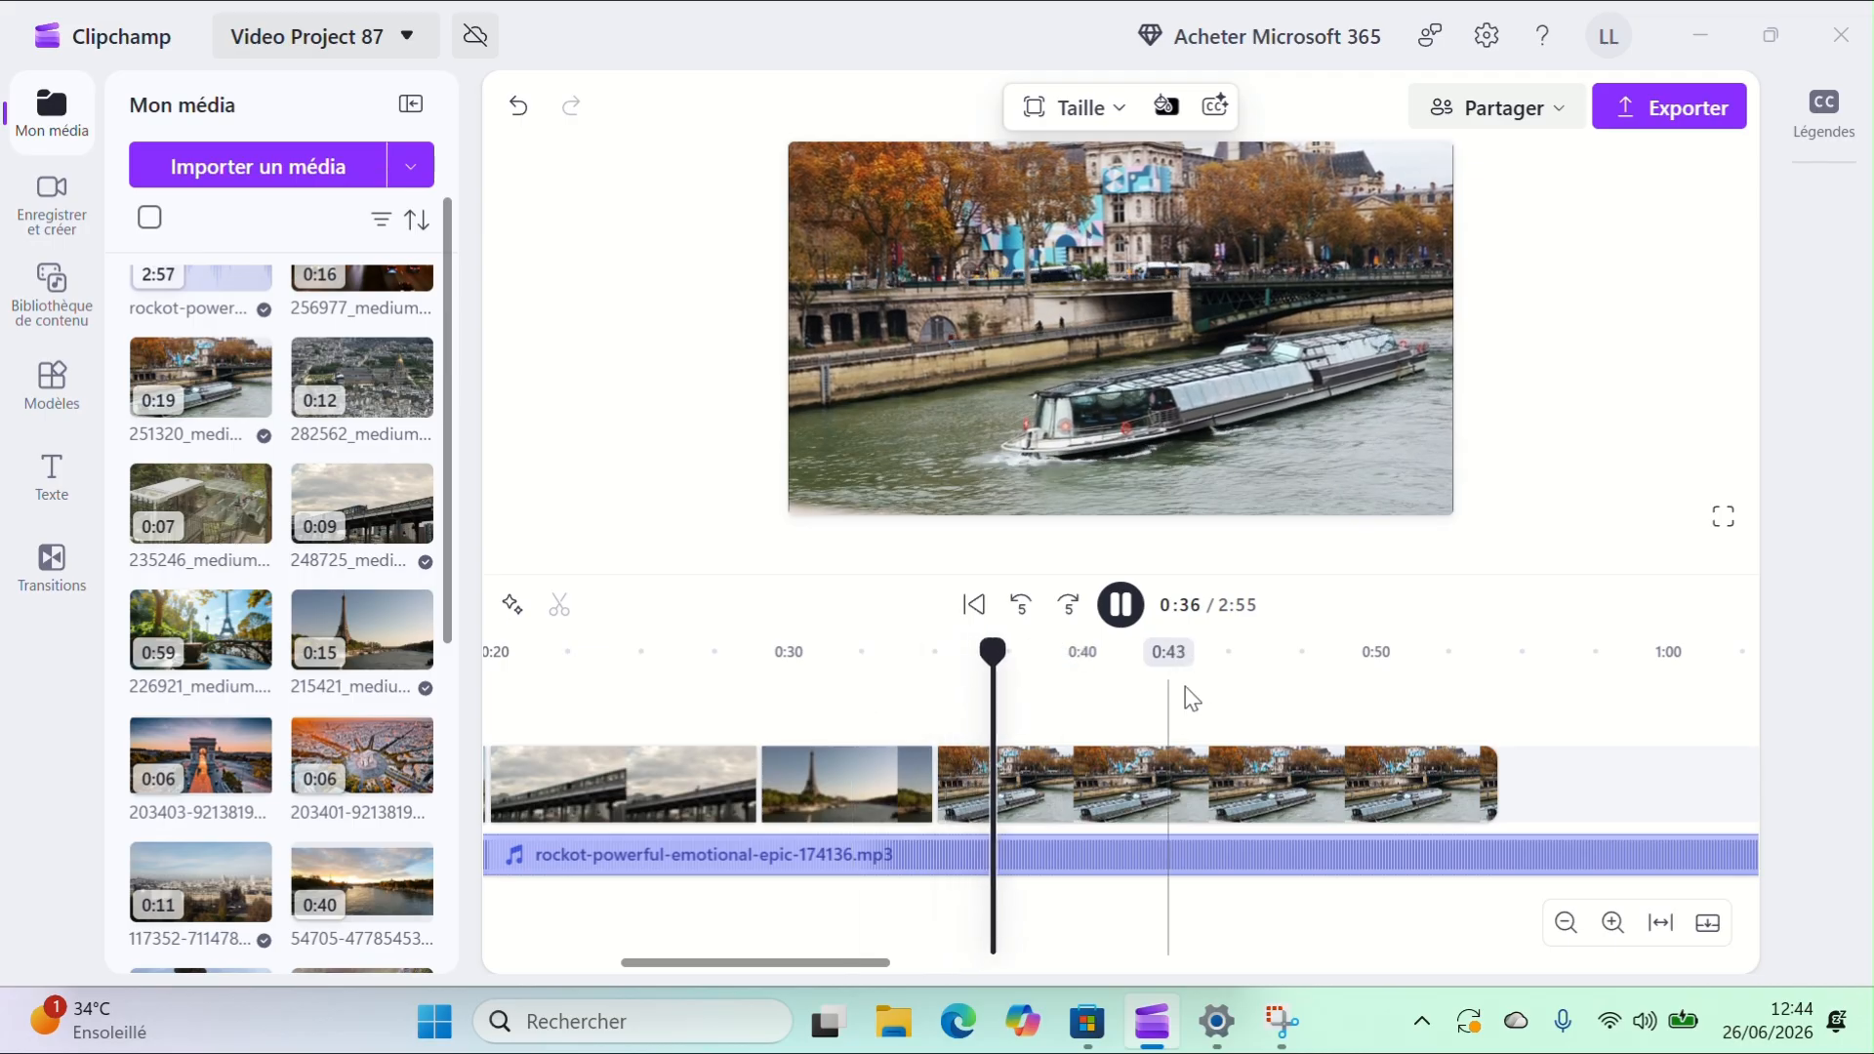
{"action": "left_click", "coordinate": [1123, 606]}
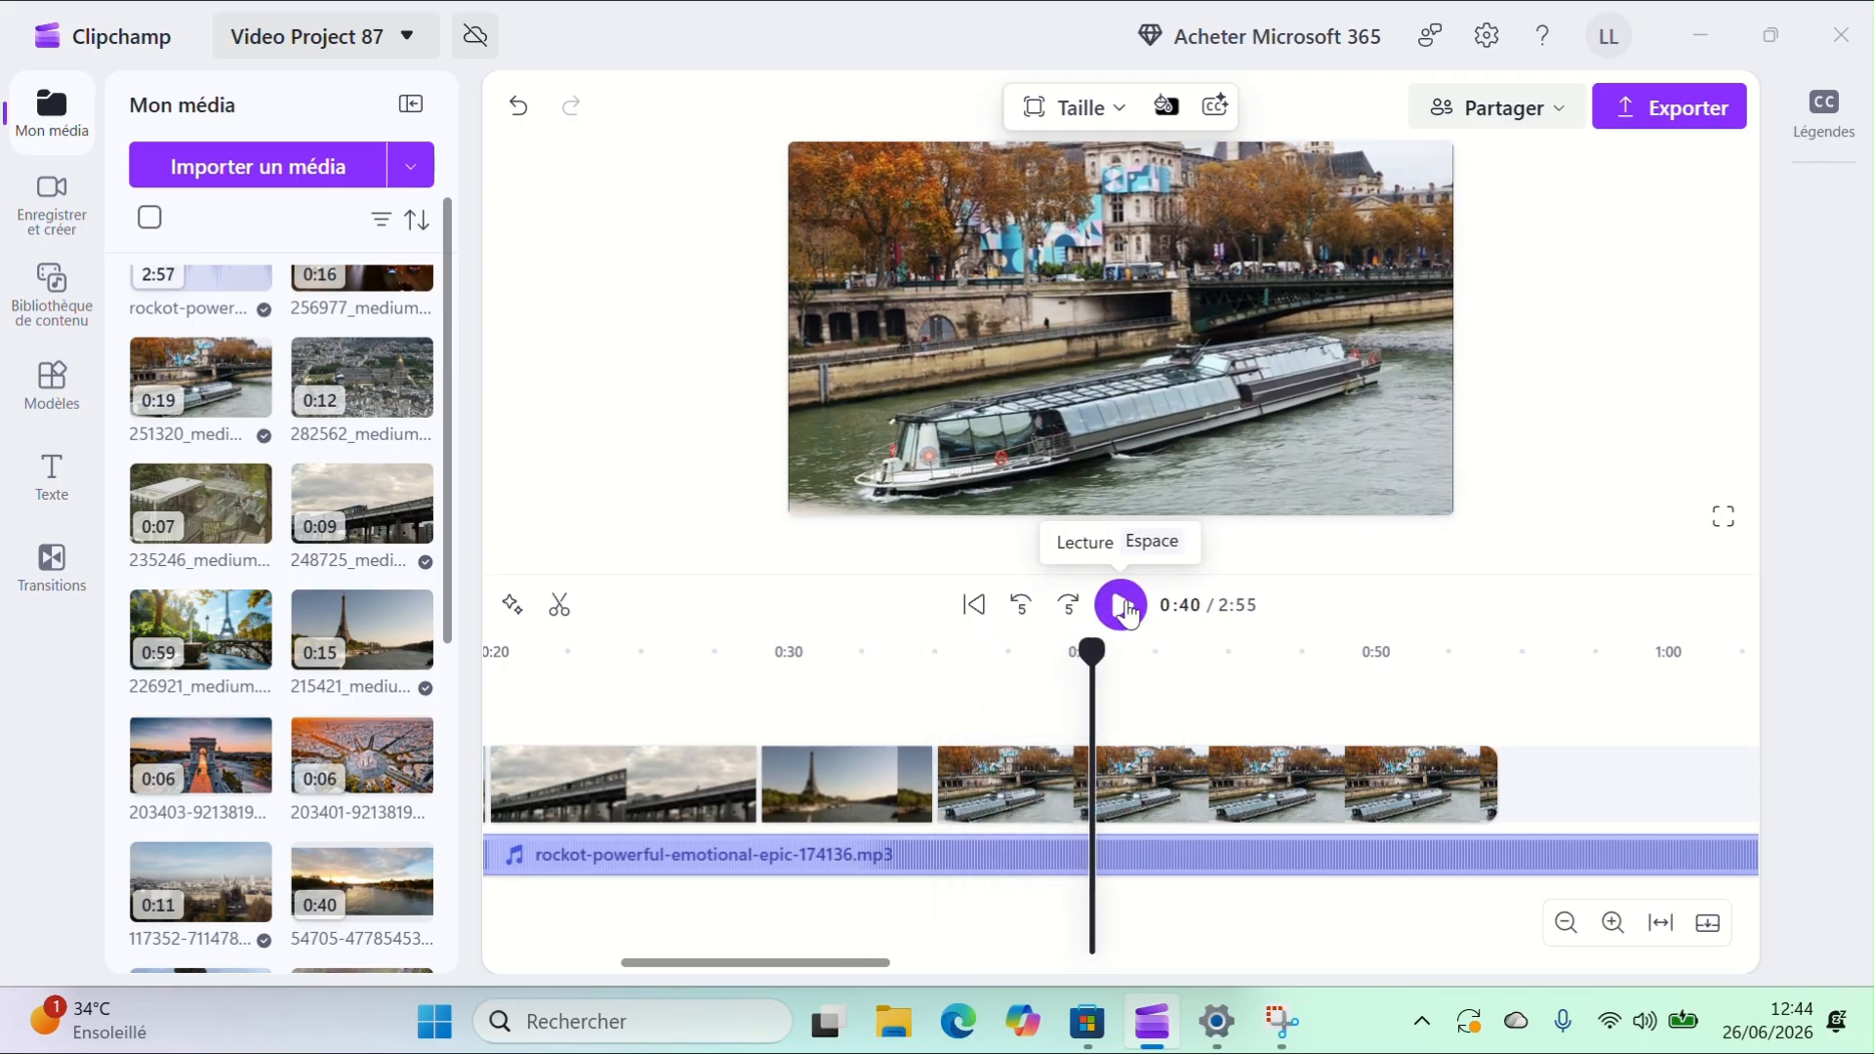
Step: Replay the start of the boat clip, split it at 0:39 and delete its second part
{"action": "left_click", "coordinate": [1003, 697]}
{"action": "key", "text": "space"}
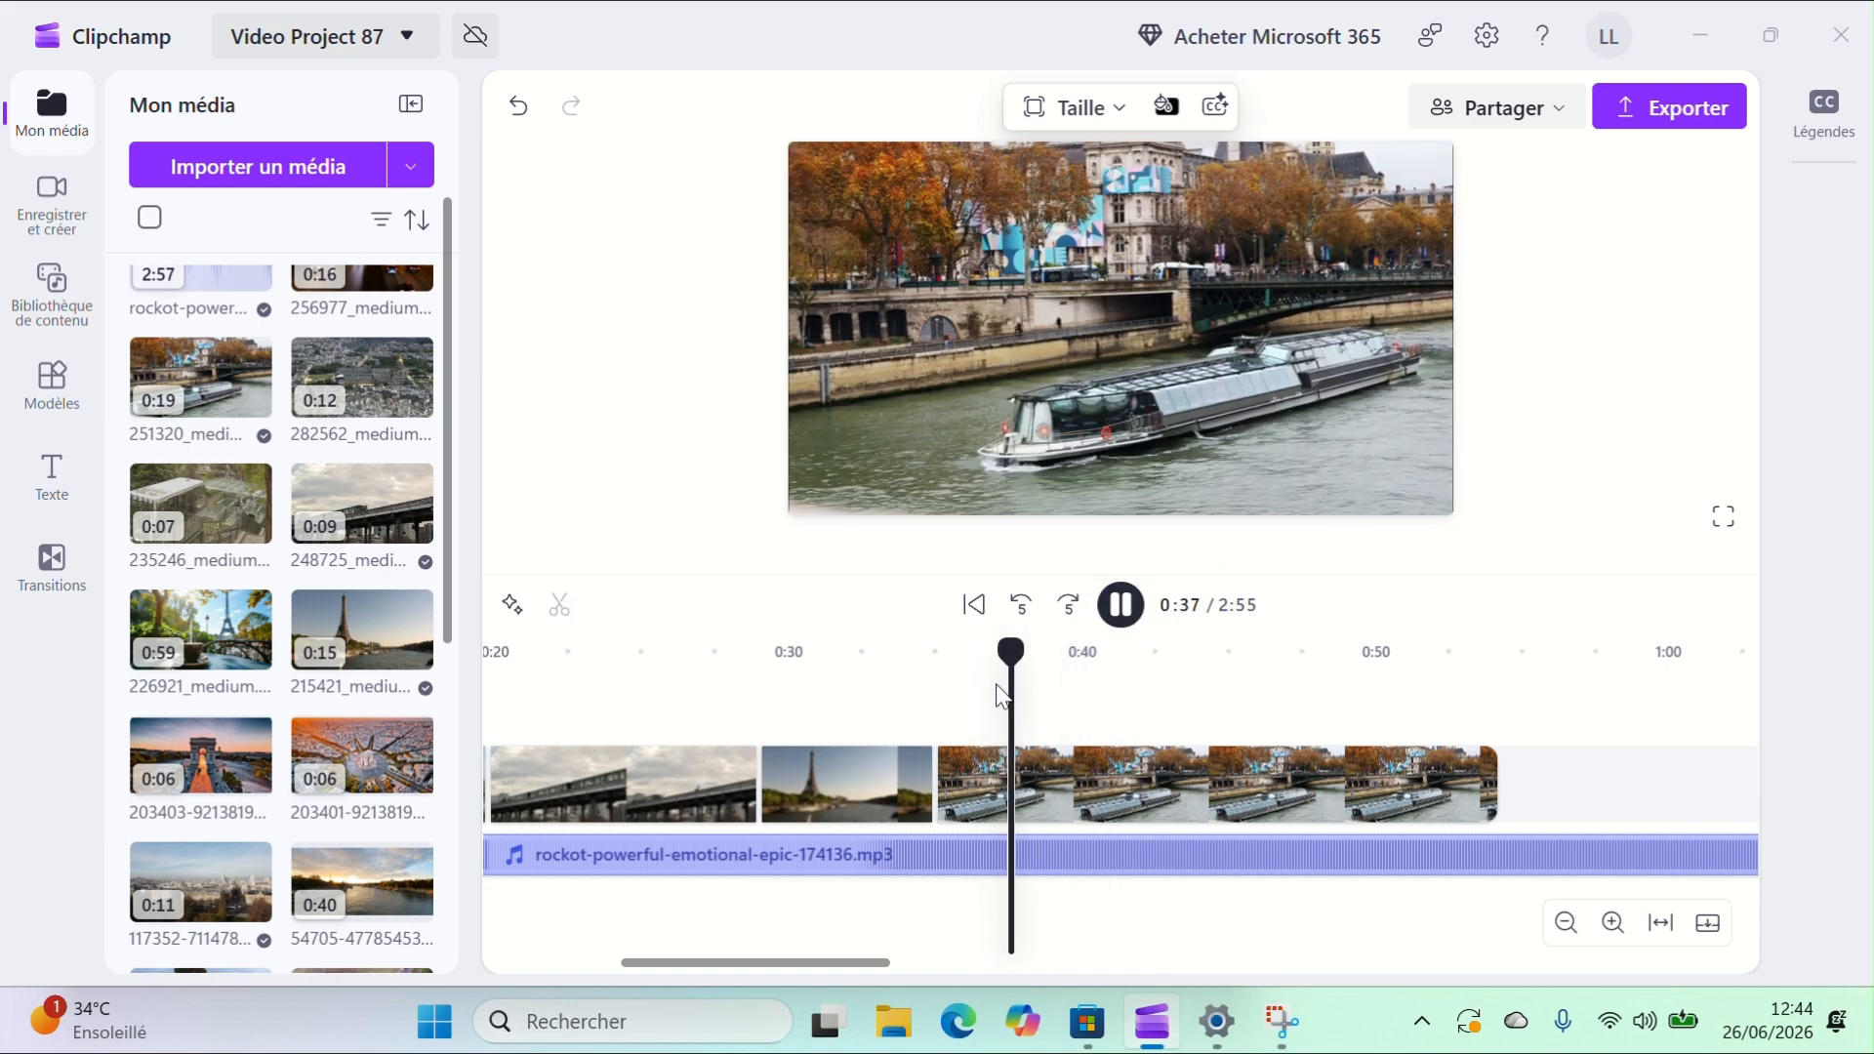
{"action": "left_click", "coordinate": [1121, 607]}
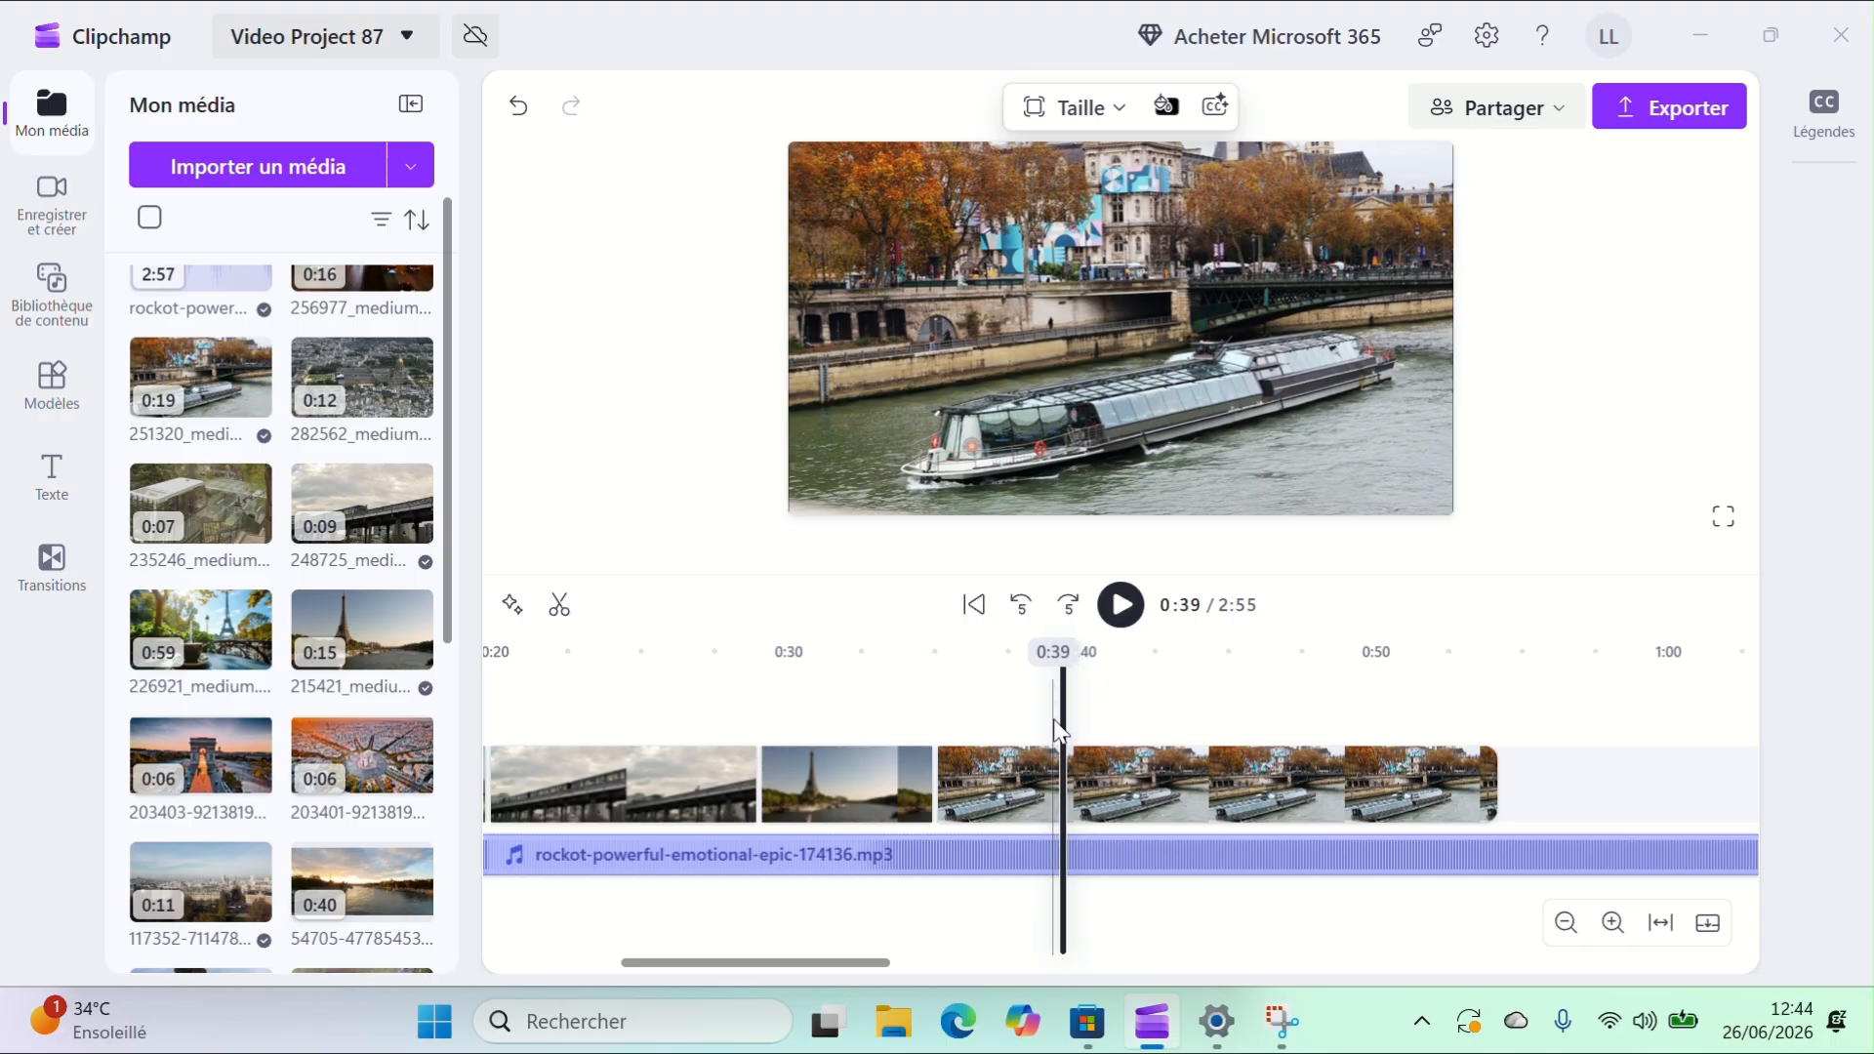
{"action": "left_click", "coordinate": [1054, 771]}
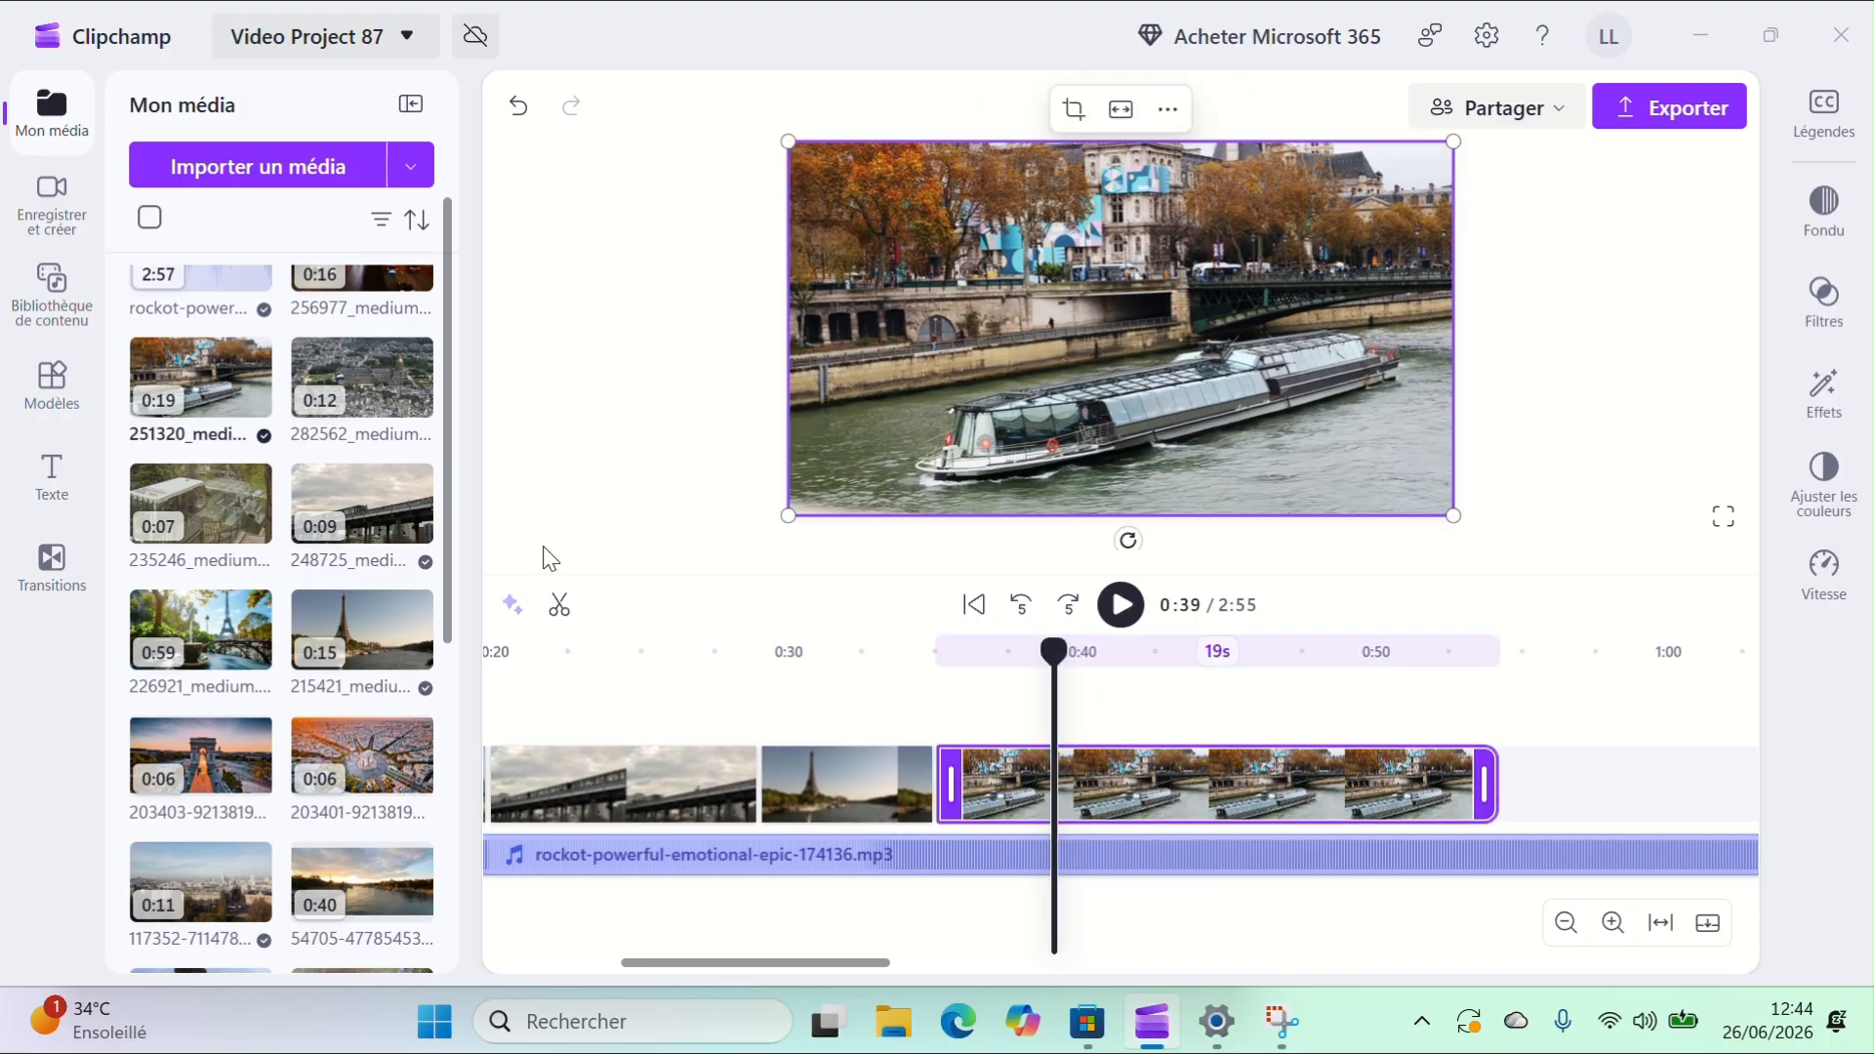
{"action": "left_click", "coordinate": [560, 613]}
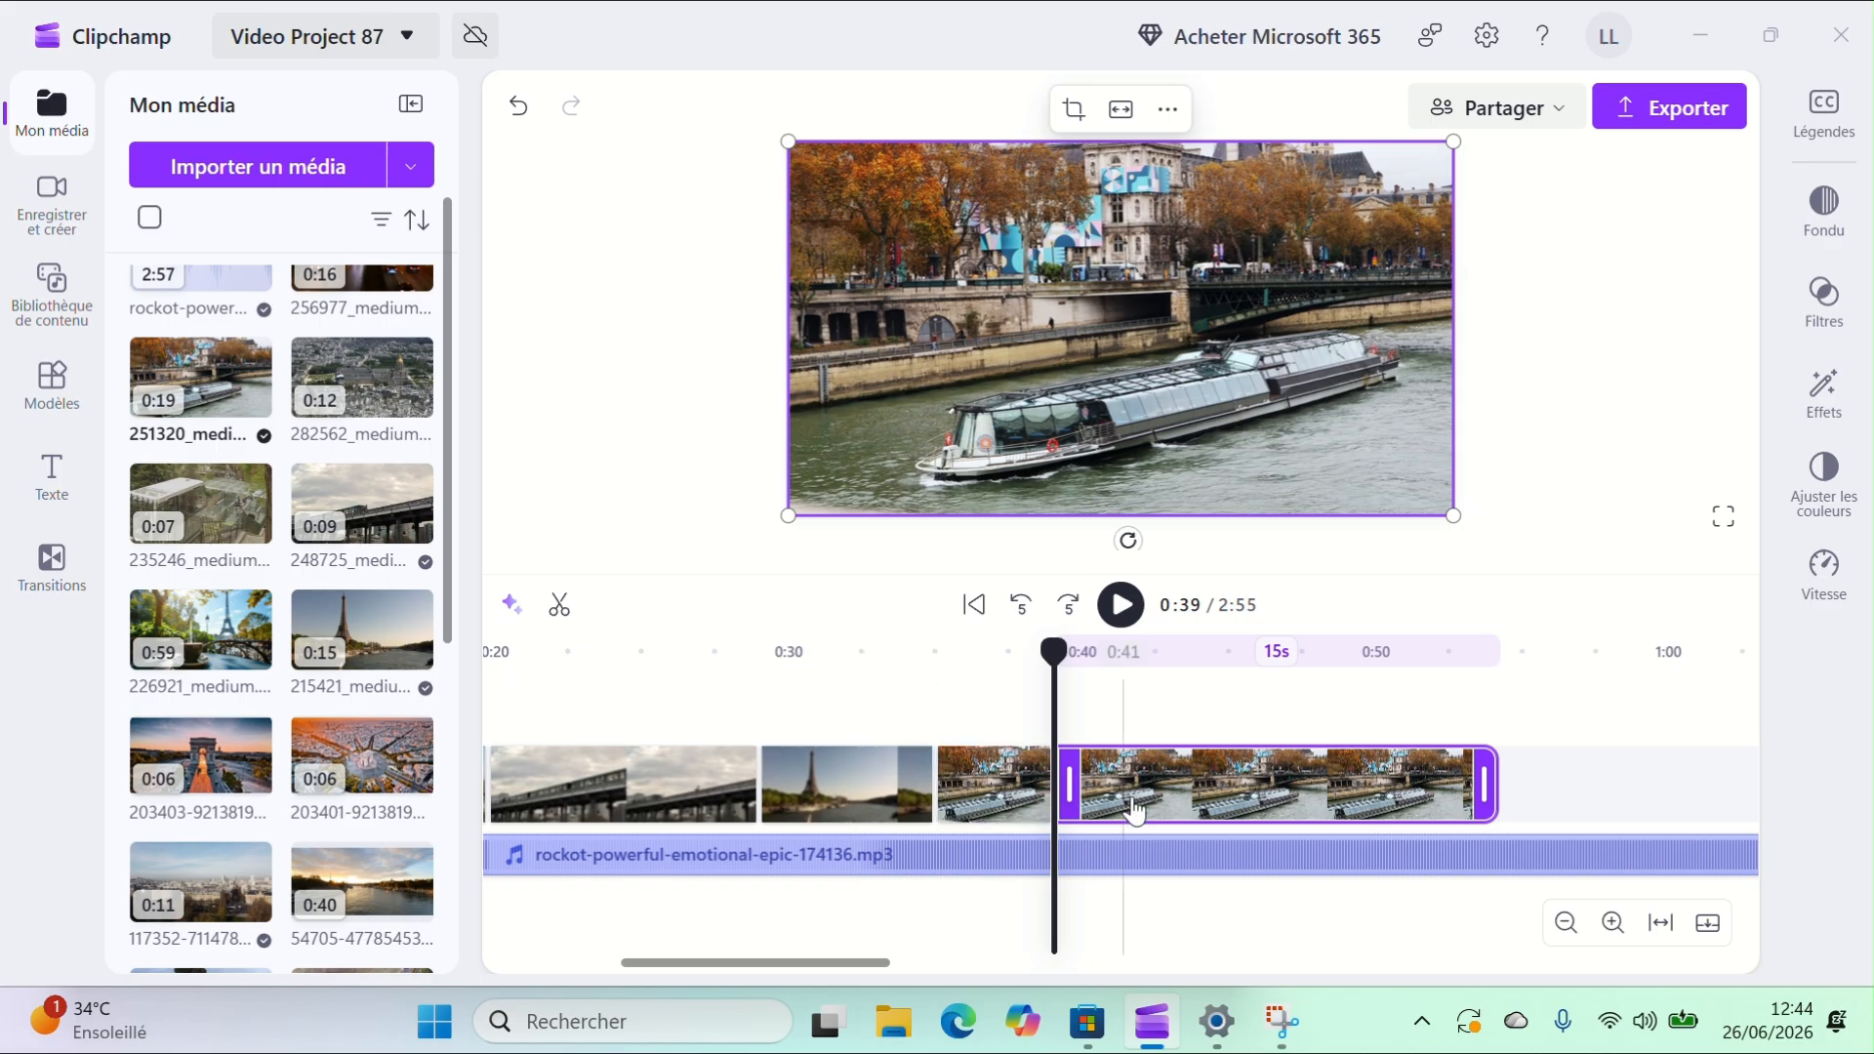
{"action": "key", "text": "Delete"}
Step: Add the café clip 226921_medium after the boat clip and trim it to end at 0:47 by deleting the rest
{"action": "left_click", "coordinate": [1121, 605]}
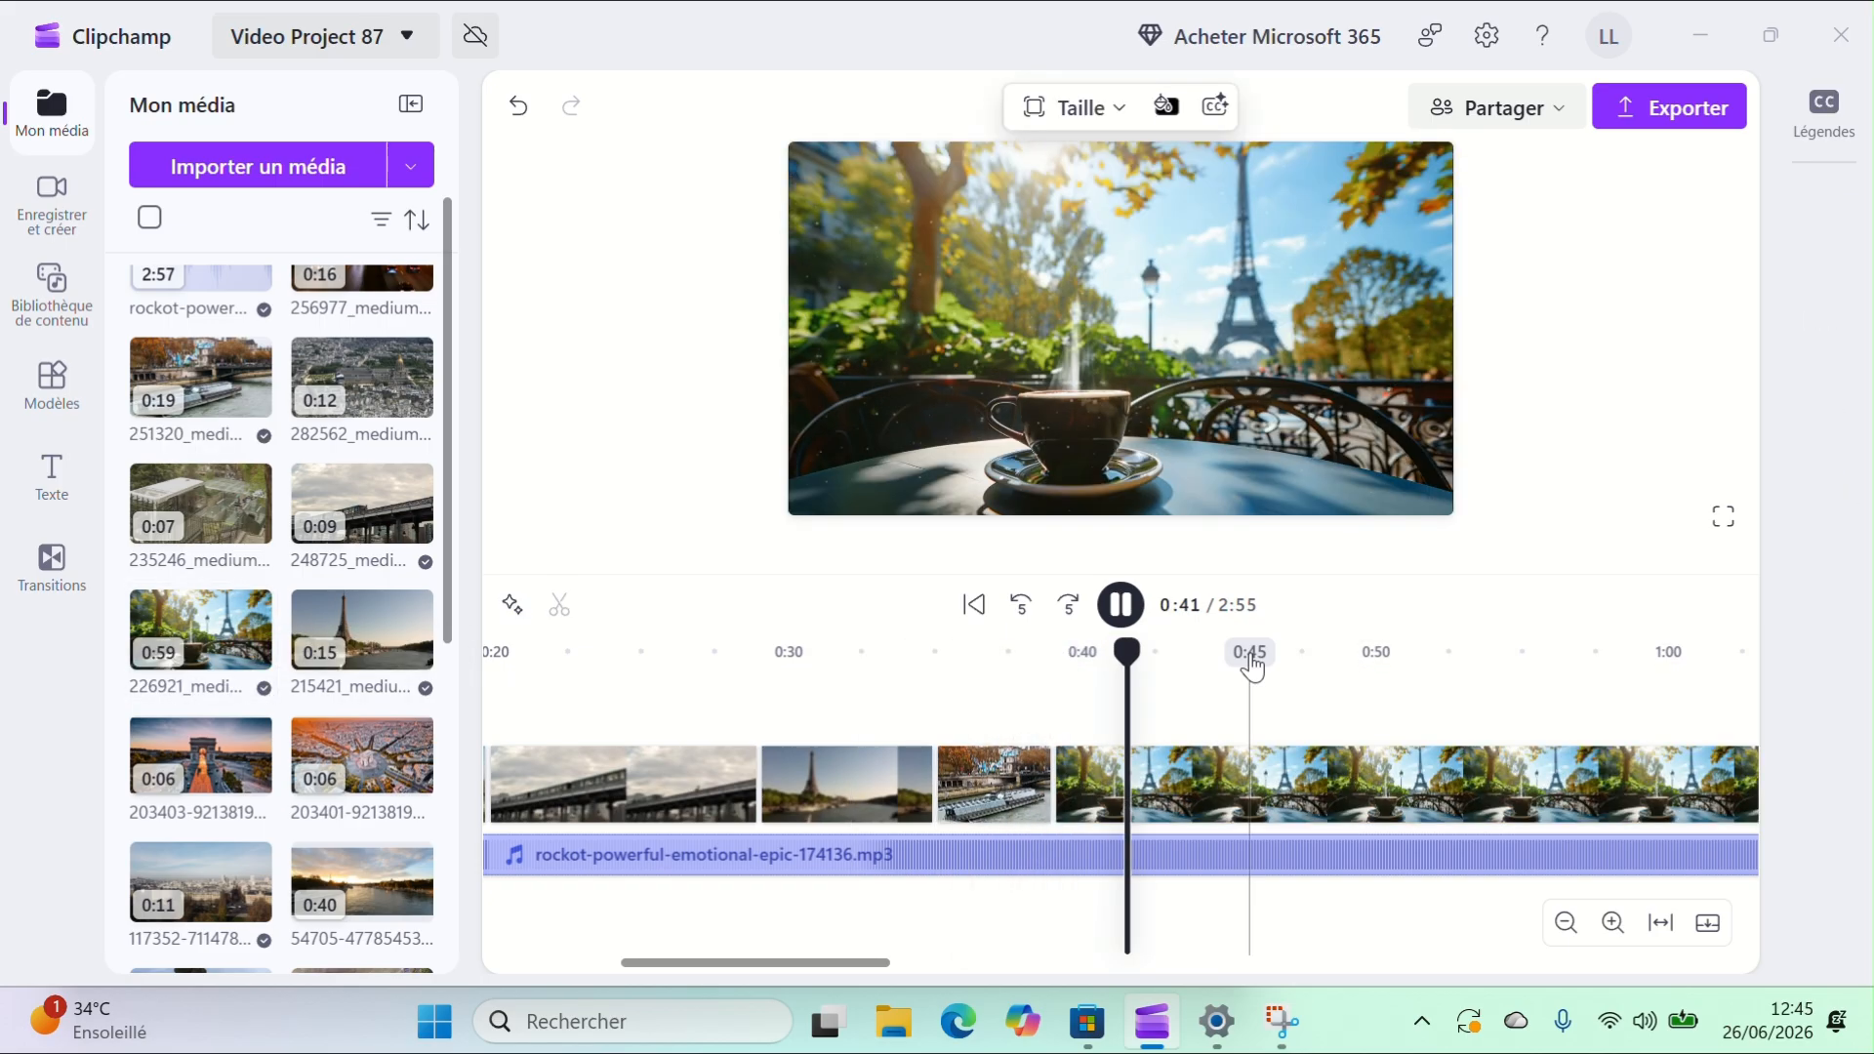
{"action": "left_click", "coordinate": [1126, 615]}
{"action": "left_click", "coordinate": [1196, 784]}
{"action": "left_click", "coordinate": [560, 607]}
{"action": "key", "text": "Delete"}
Step: Add the sunset river clip 54705 after the café clip and trim it to end at 0:56
{"action": "scroll", "coordinate": [318, 675], "scroll_direction": "down", "scroll_amount": 4}
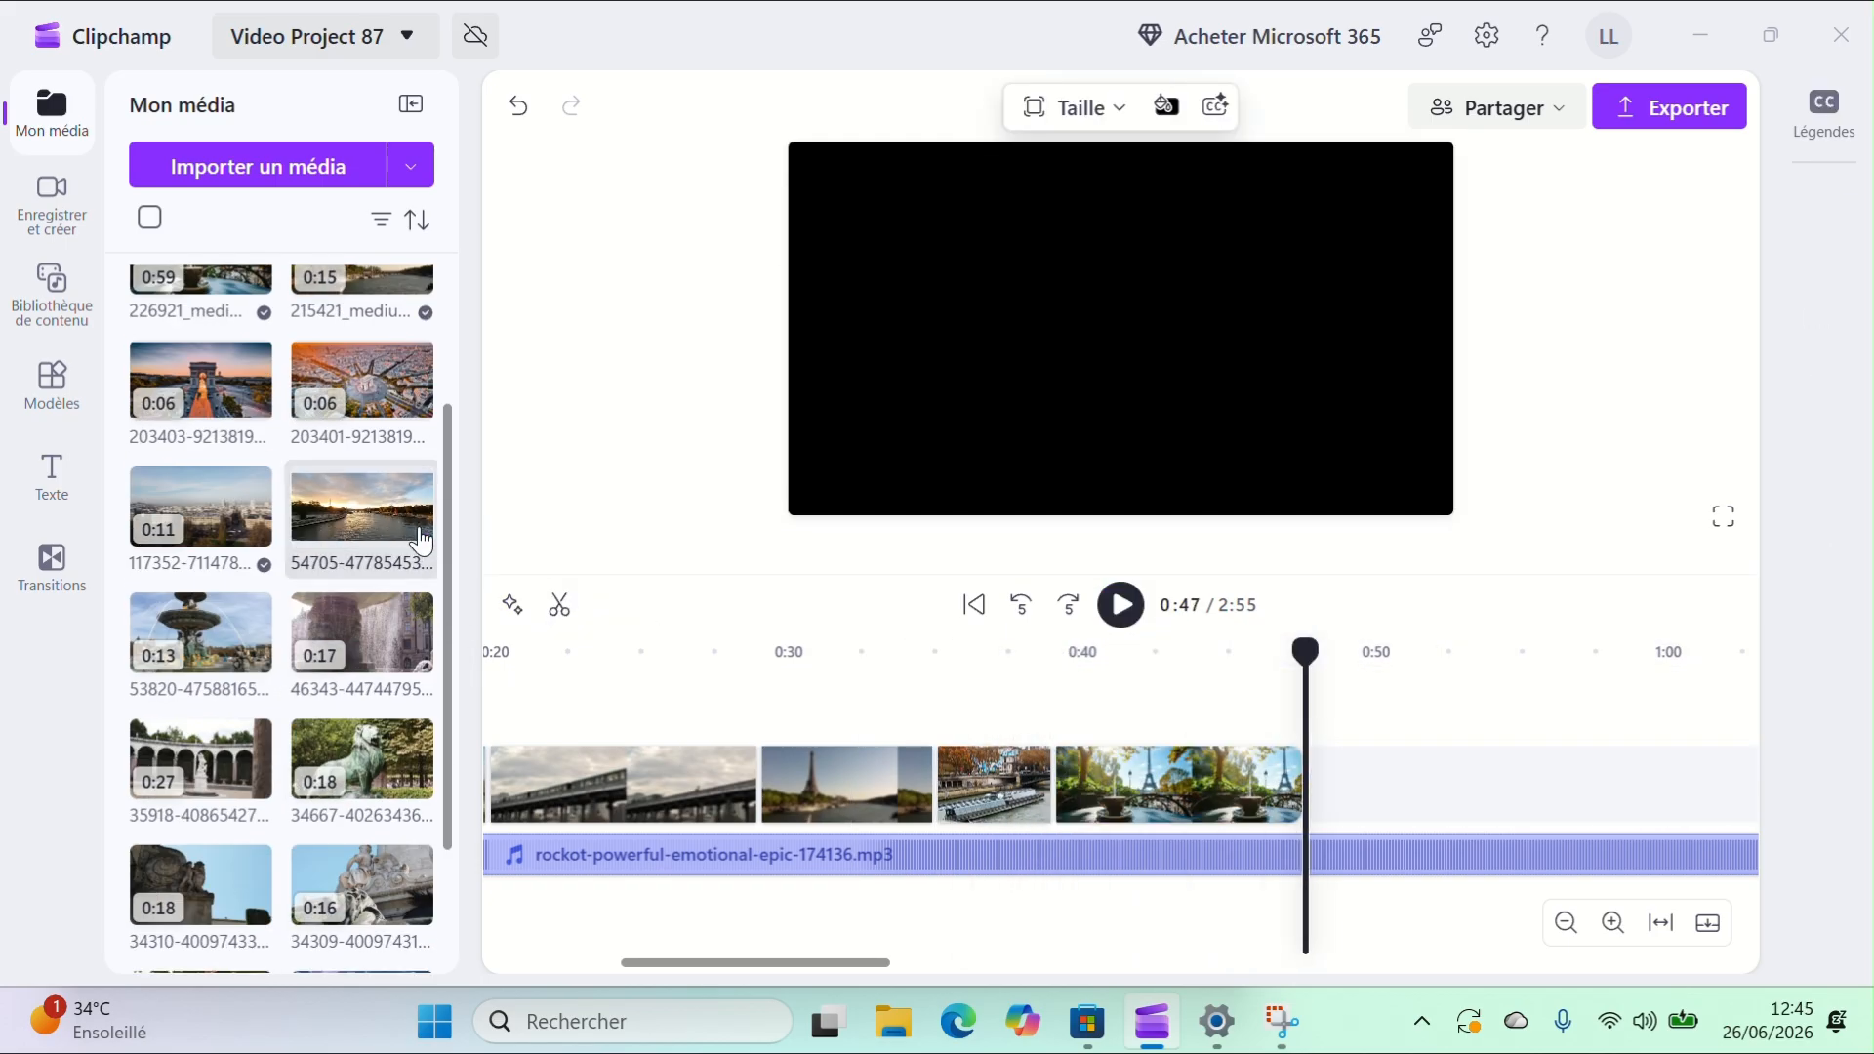
{"action": "left_click", "coordinate": [417, 528]}
{"action": "left_click", "coordinate": [1218, 674]}
{"action": "key", "text": "space"}
{"action": "left_click", "coordinate": [1121, 606]}
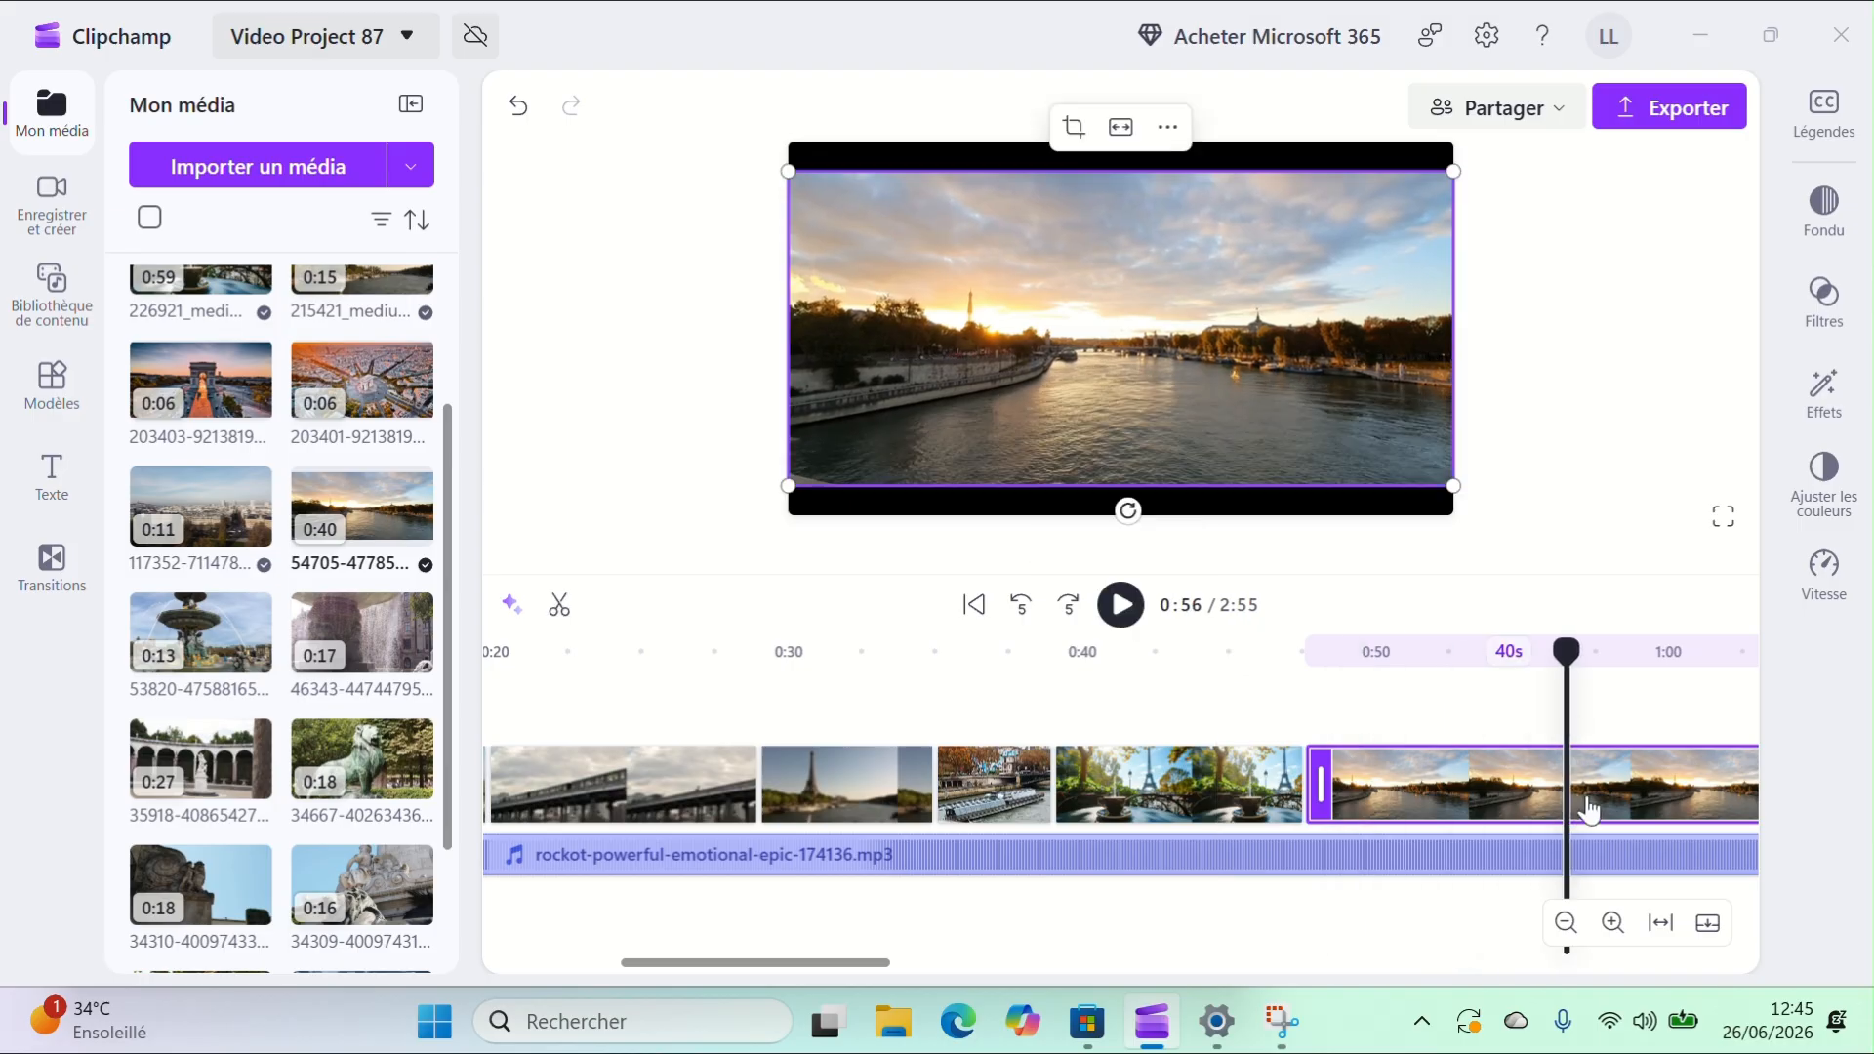
{"action": "key", "text": "s"}
{"action": "key", "text": "Delete"}
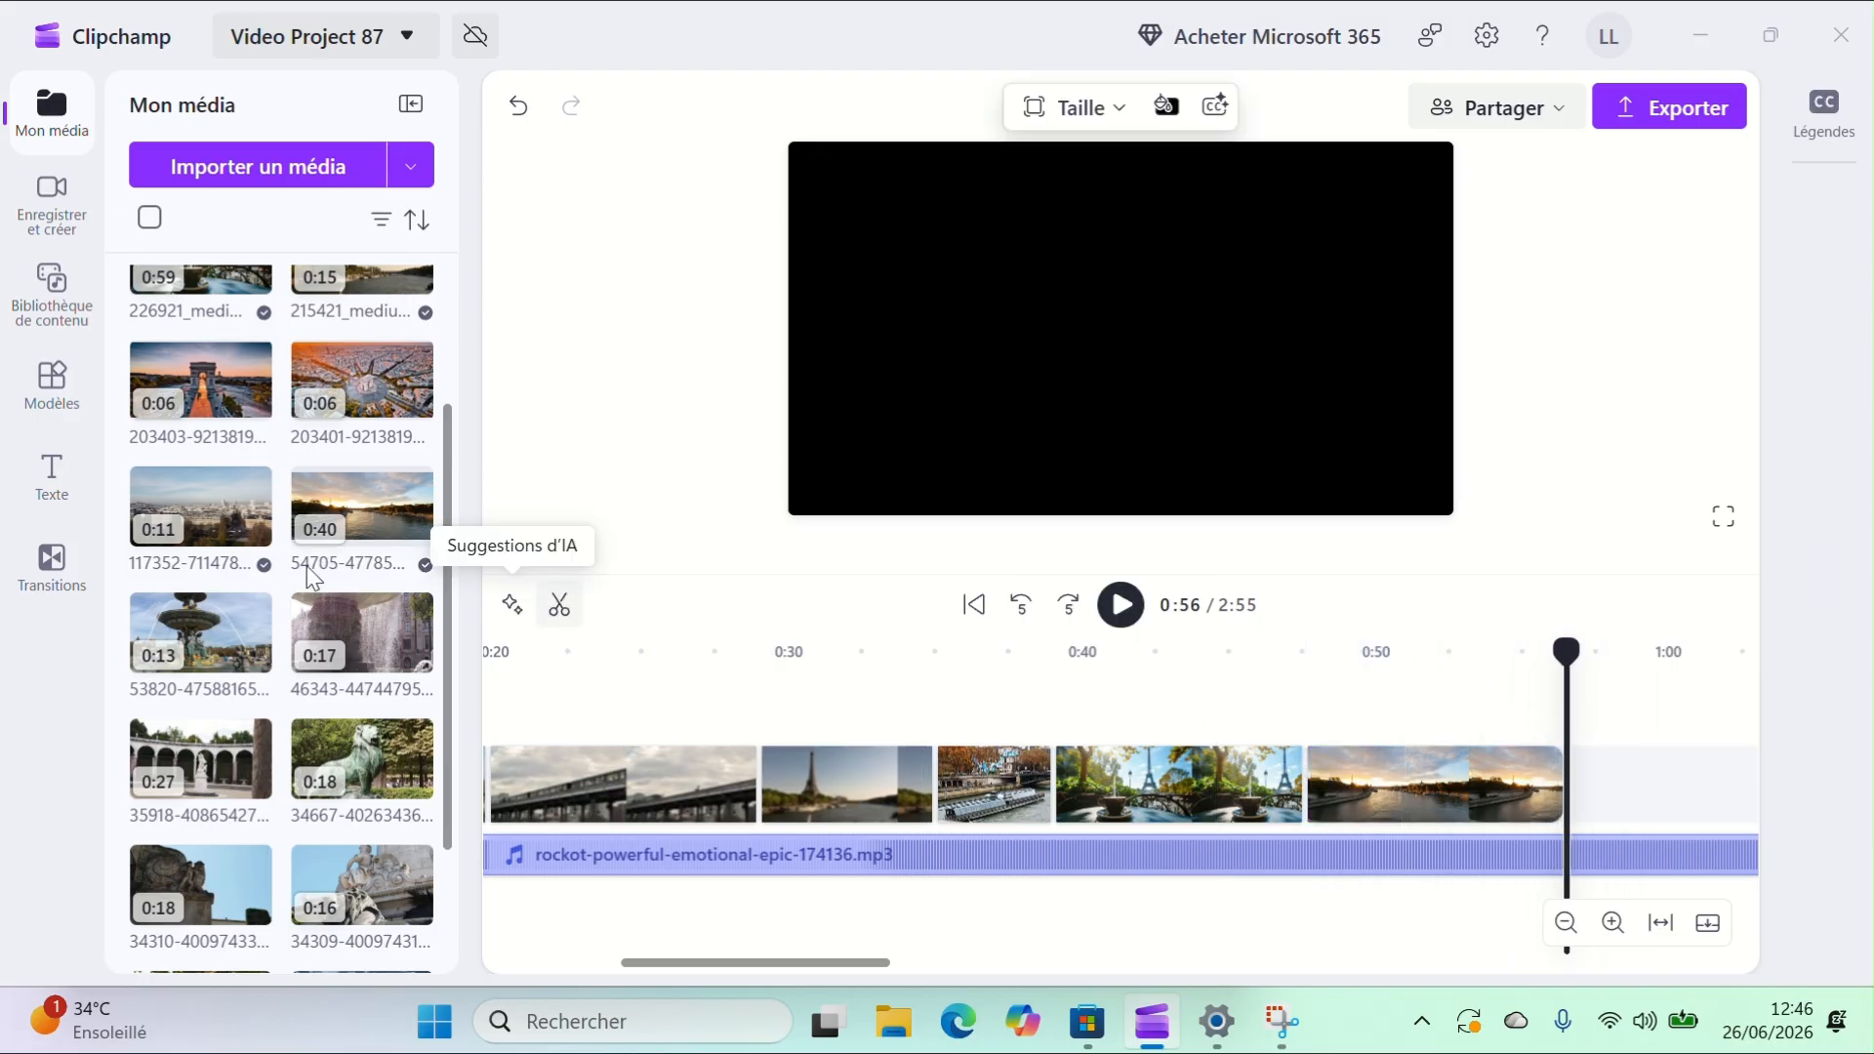
Step: Add the Arc de Triomphe street clip 203403 after the sunset clip and play it from 0:57
{"action": "scroll", "coordinate": [244, 390], "scroll_direction": "up", "scroll_amount": 2}
{"action": "left_click", "coordinate": [251, 556]}
{"action": "left_click", "coordinate": [885, 785]}
{"action": "left_click", "coordinate": [843, 675]}
{"action": "key", "text": "space"}
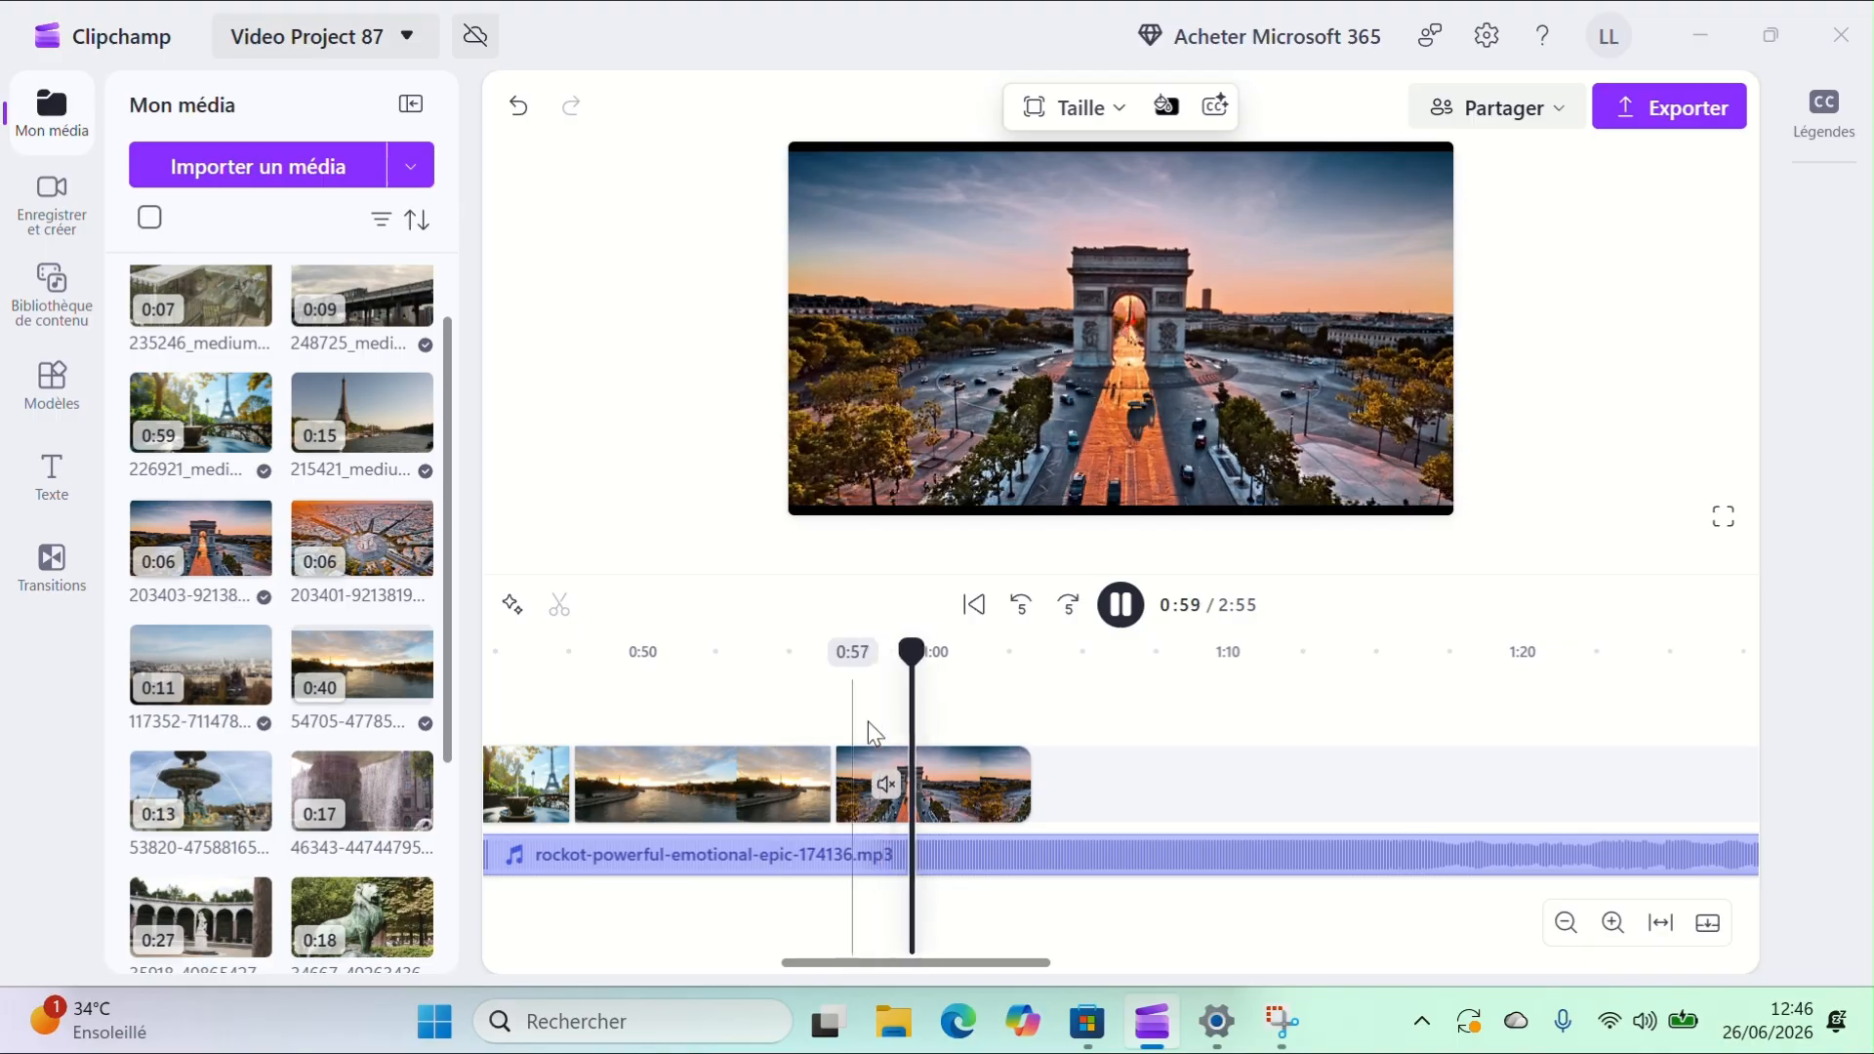
{"action": "left_click", "coordinate": [1121, 605]}
Step: Replay the join before the Arc de Triomphe clip, split the clip at about 1:01 and delete its second part
{"action": "left_click", "coordinate": [754, 671]}
{"action": "key", "text": "space"}
{"action": "left_click_drag", "start_coordinate": [757, 680], "coordinate": [973, 700]}
{"action": "left_click", "coordinate": [968, 694]}
{"action": "left_click", "coordinate": [933, 783]}
{"action": "left_click", "coordinate": [560, 605]}
{"action": "key", "text": "Delete"}
Step: Add the aerial Arc de Triomphe clip 203401 to the montage and play from 0:55 to 1:11 to check it
{"action": "left_click", "coordinate": [412, 557]}
{"action": "left_click", "coordinate": [802, 654]}
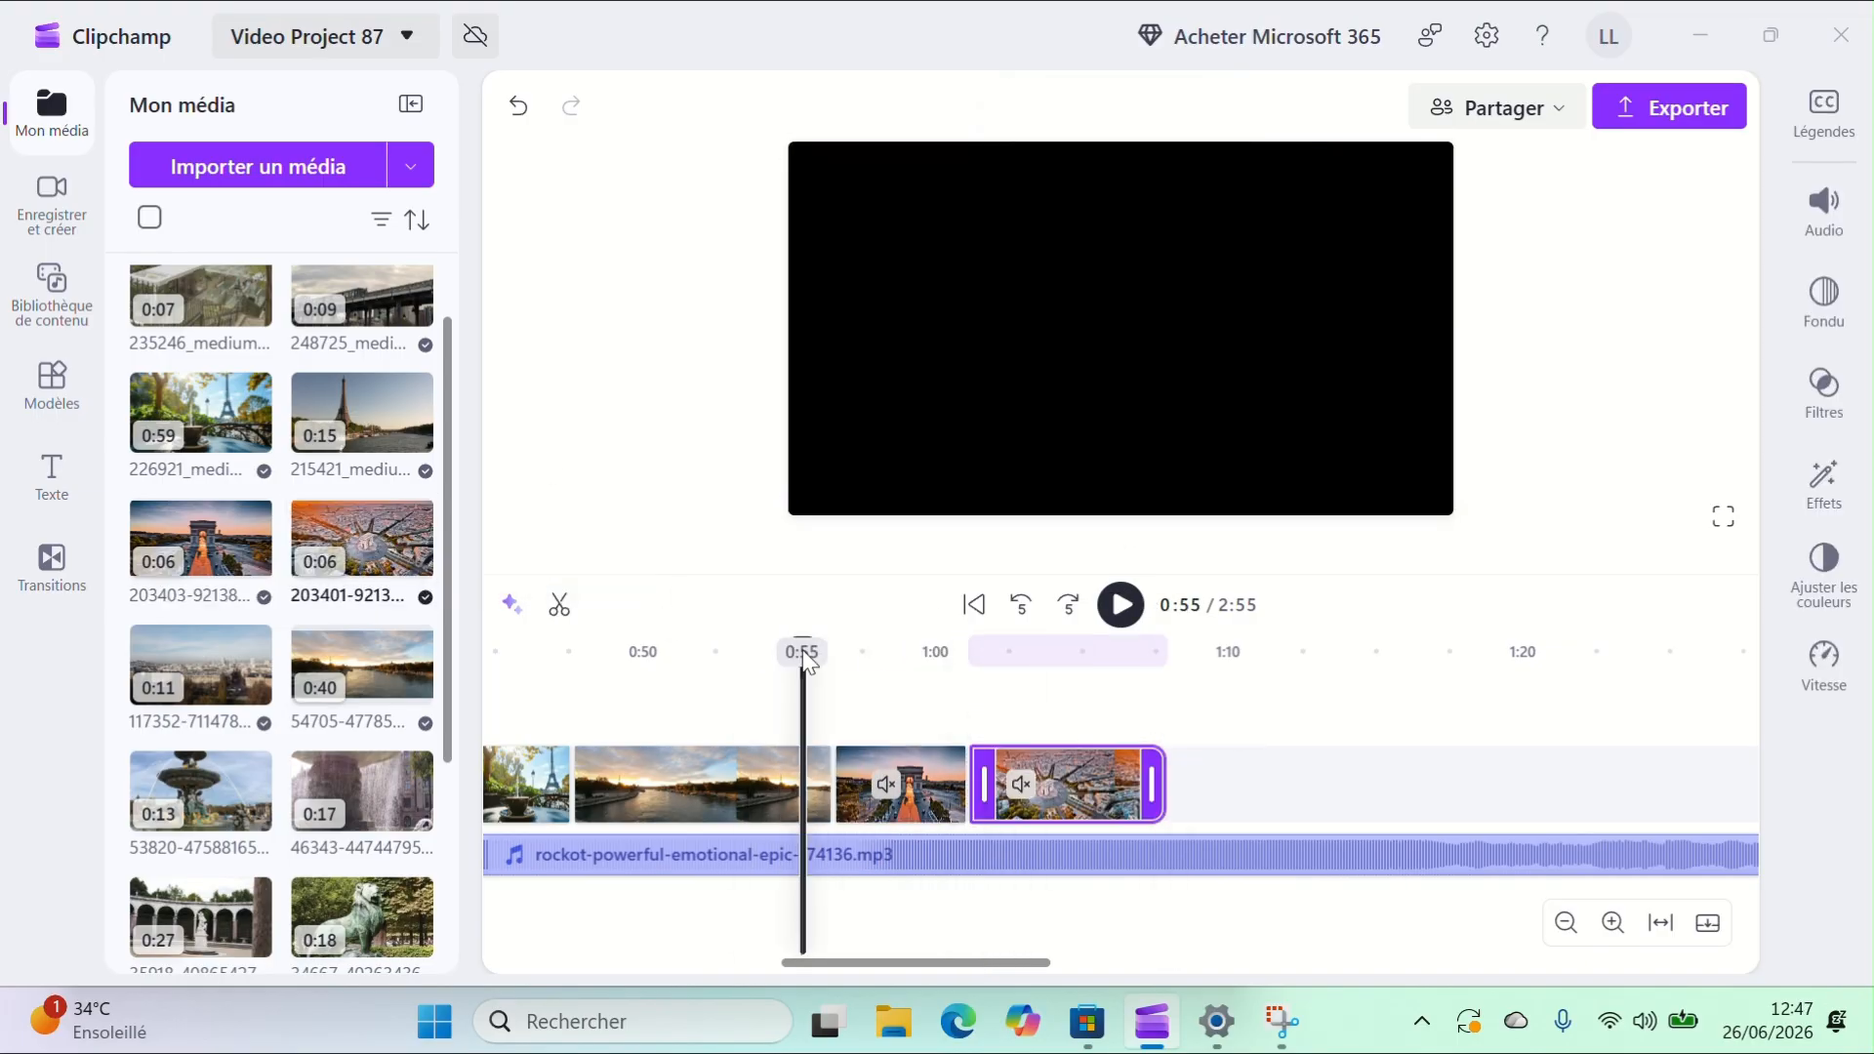
{"action": "key", "text": "space"}
{"action": "key", "text": "space"}
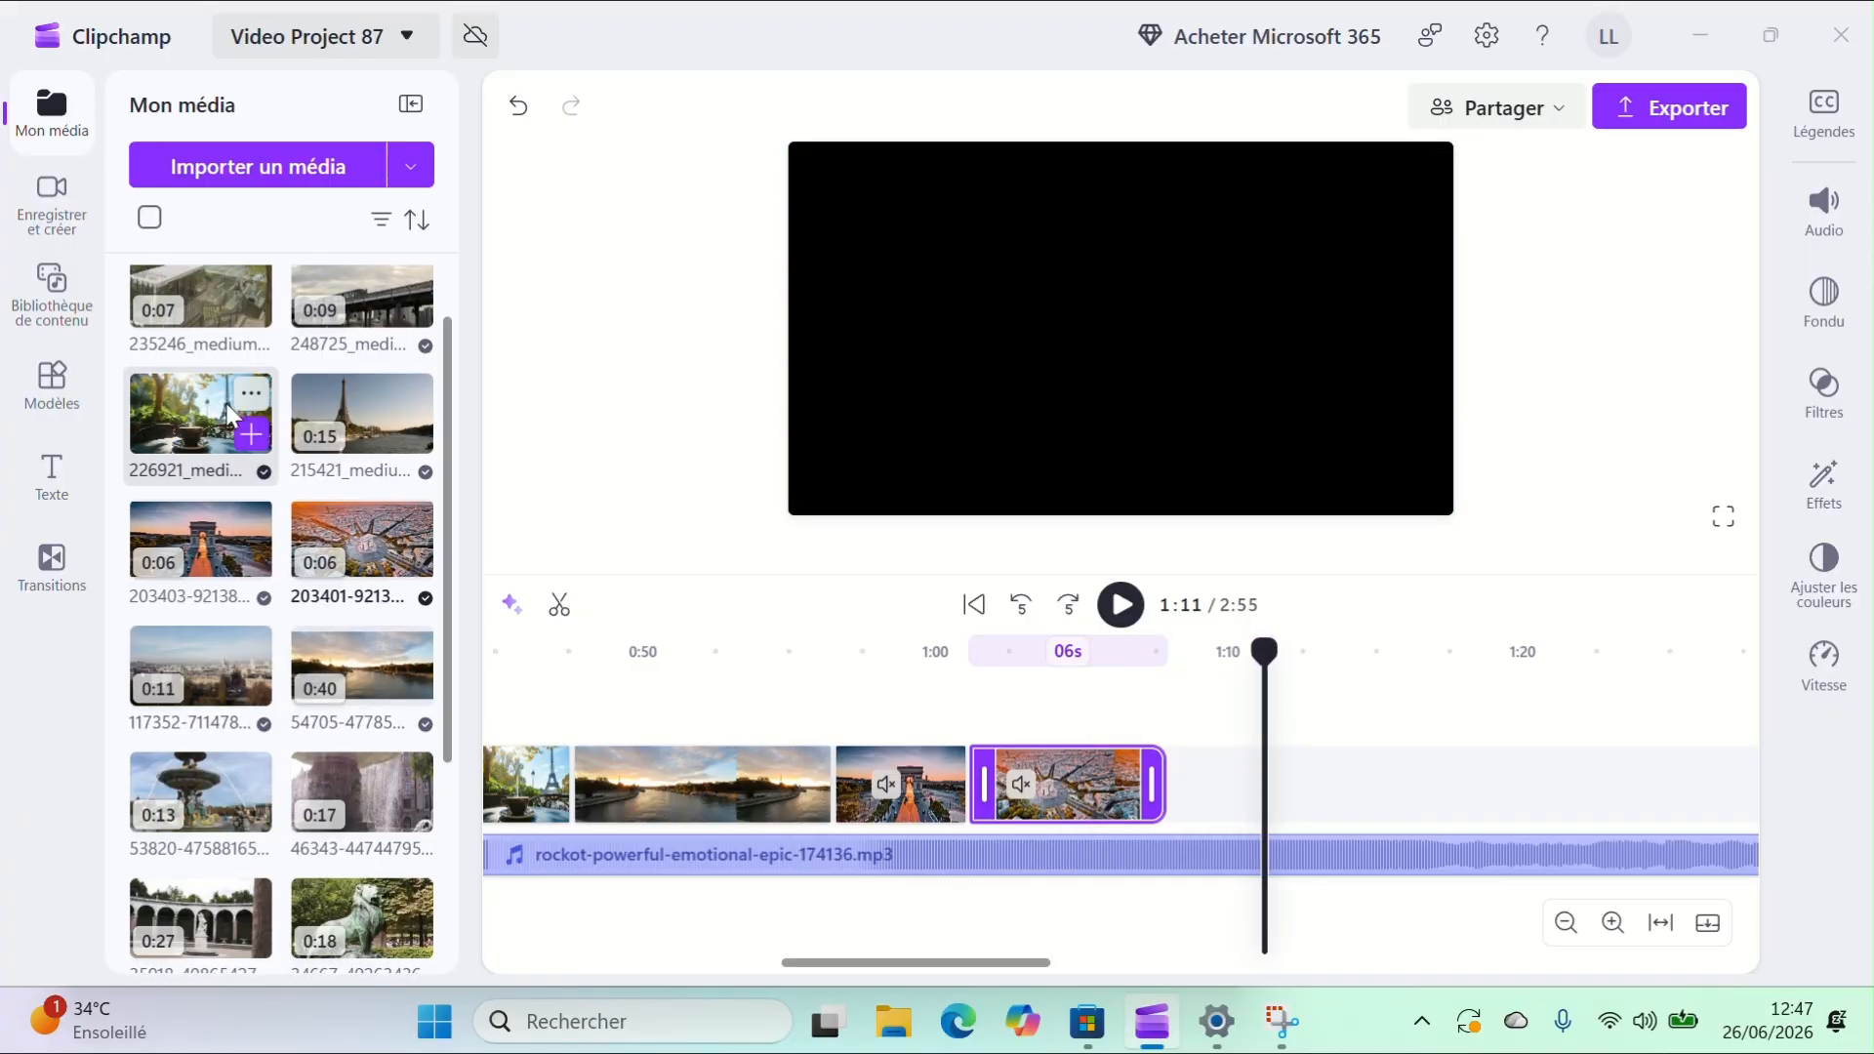
Step: Add the aerial city clip 282562_medium after the aerial Arc de Triomphe clip and trim it to end at 1:14
{"action": "scroll", "coordinate": [412, 496], "scroll_direction": "up", "scroll_amount": 3}
{"action": "left_click", "coordinate": [412, 496]}
{"action": "left_click", "coordinate": [1152, 695]}
{"action": "key", "text": "space"}
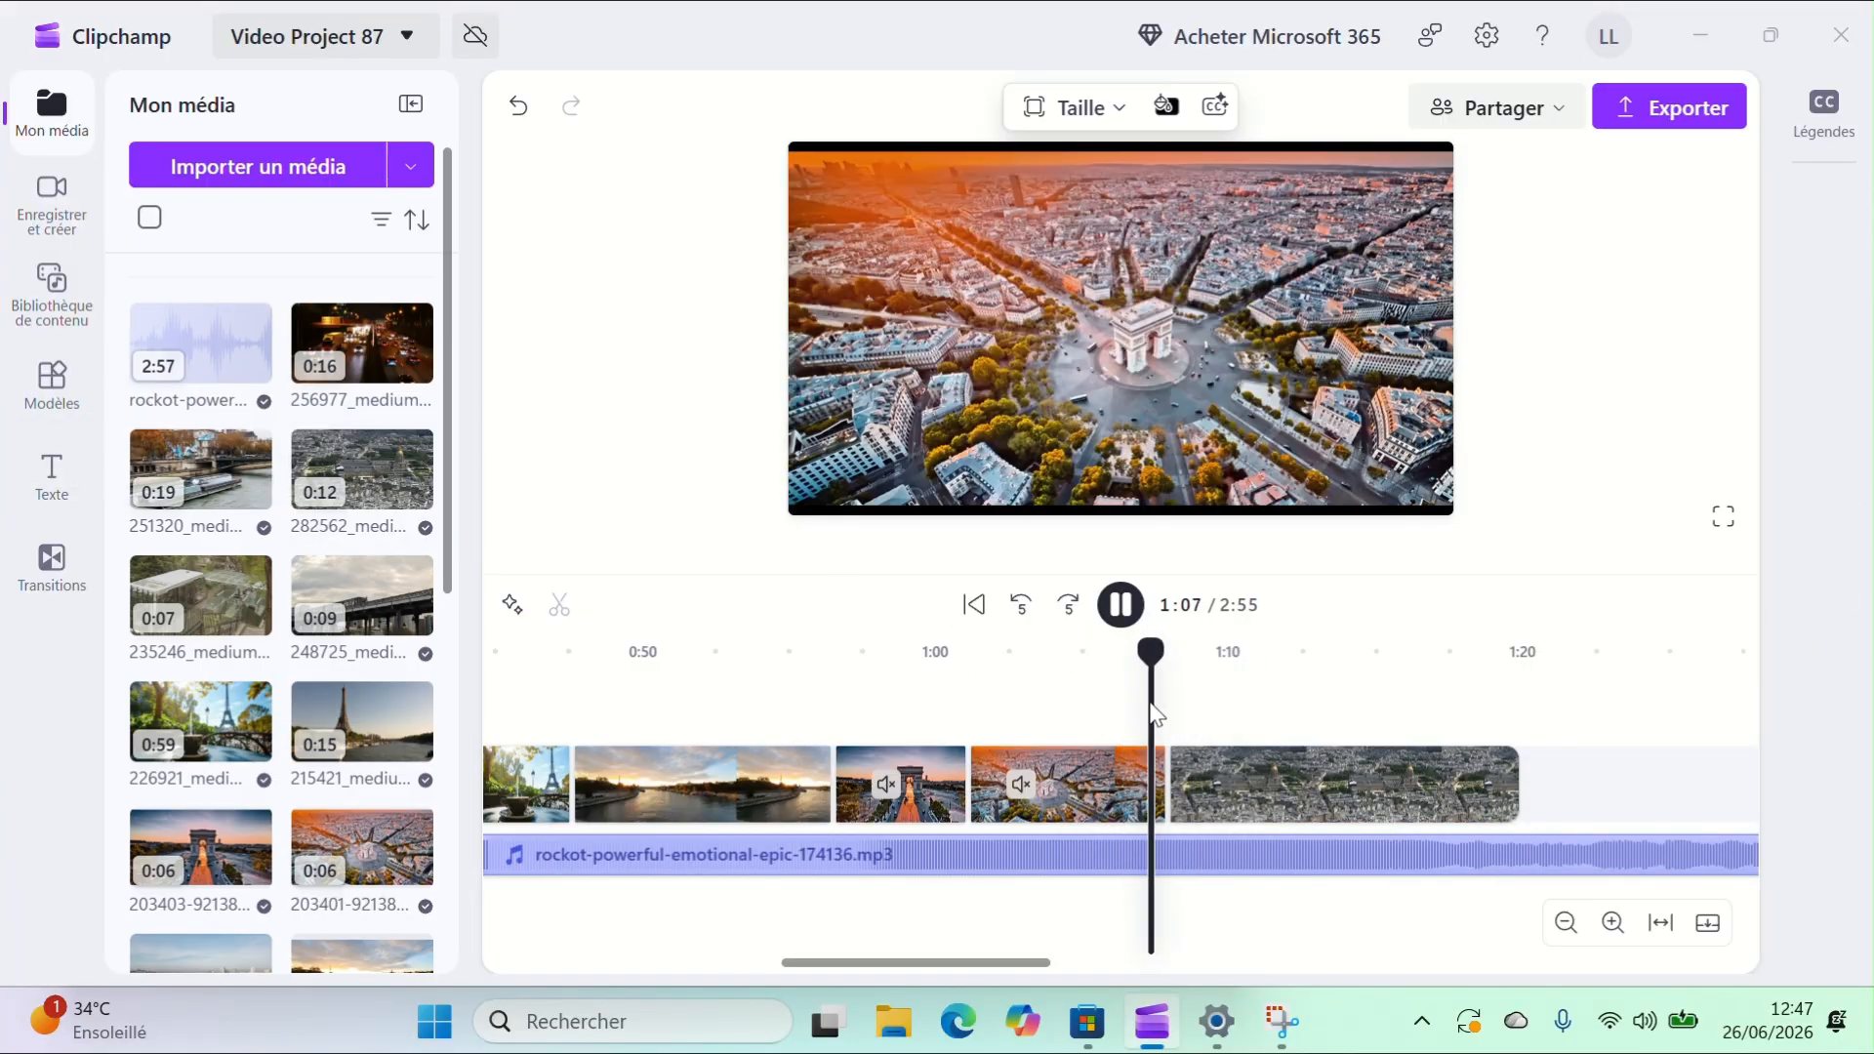
{"action": "left_click", "coordinate": [1121, 604]}
{"action": "left_click", "coordinate": [1380, 778]}
{"action": "key", "text": "s"}
{"action": "key", "text": "Delete"}
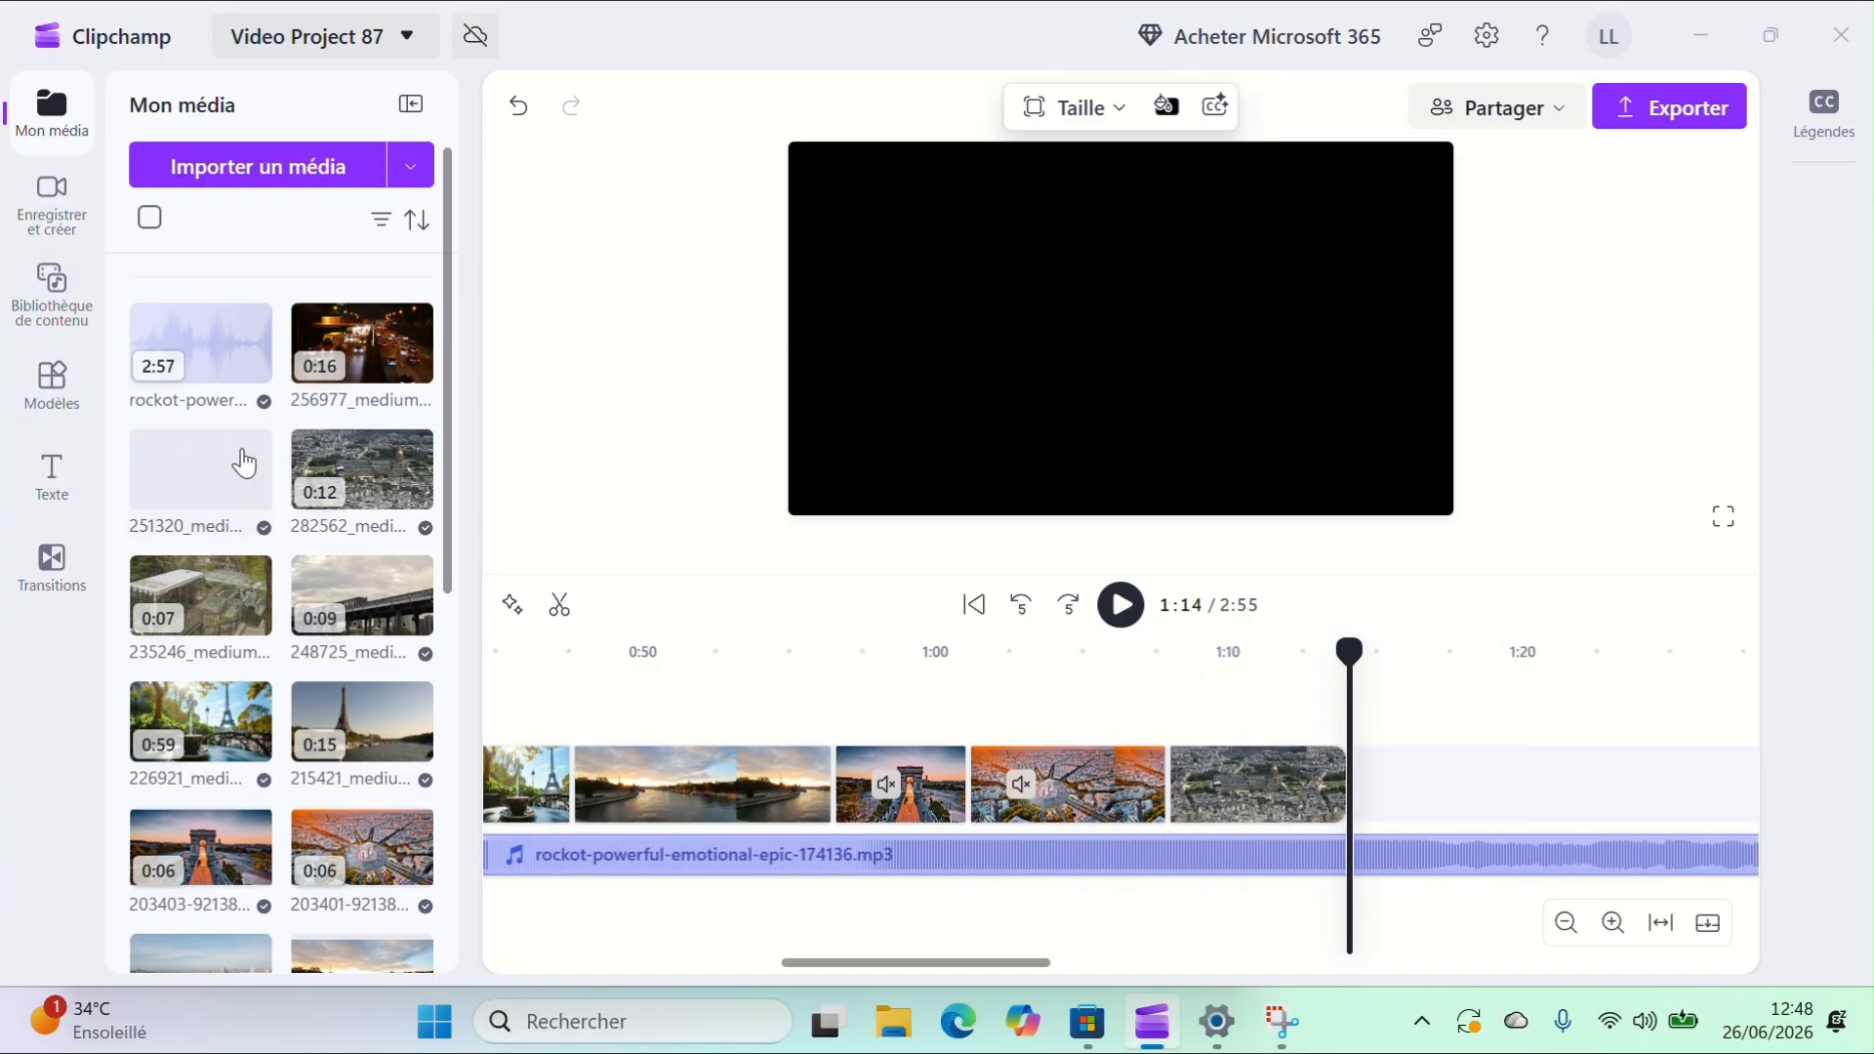
Step: Add the colonnade statue clip 35918 after the aerial city clip and play it against the music up to about 1:25
{"action": "scroll", "coordinate": [444, 556], "scroll_direction": "down", "scroll_amount": 6}
{"action": "left_click", "coordinate": [251, 660]}
{"action": "left_click", "coordinate": [1284, 699]}
{"action": "key", "text": "space"}
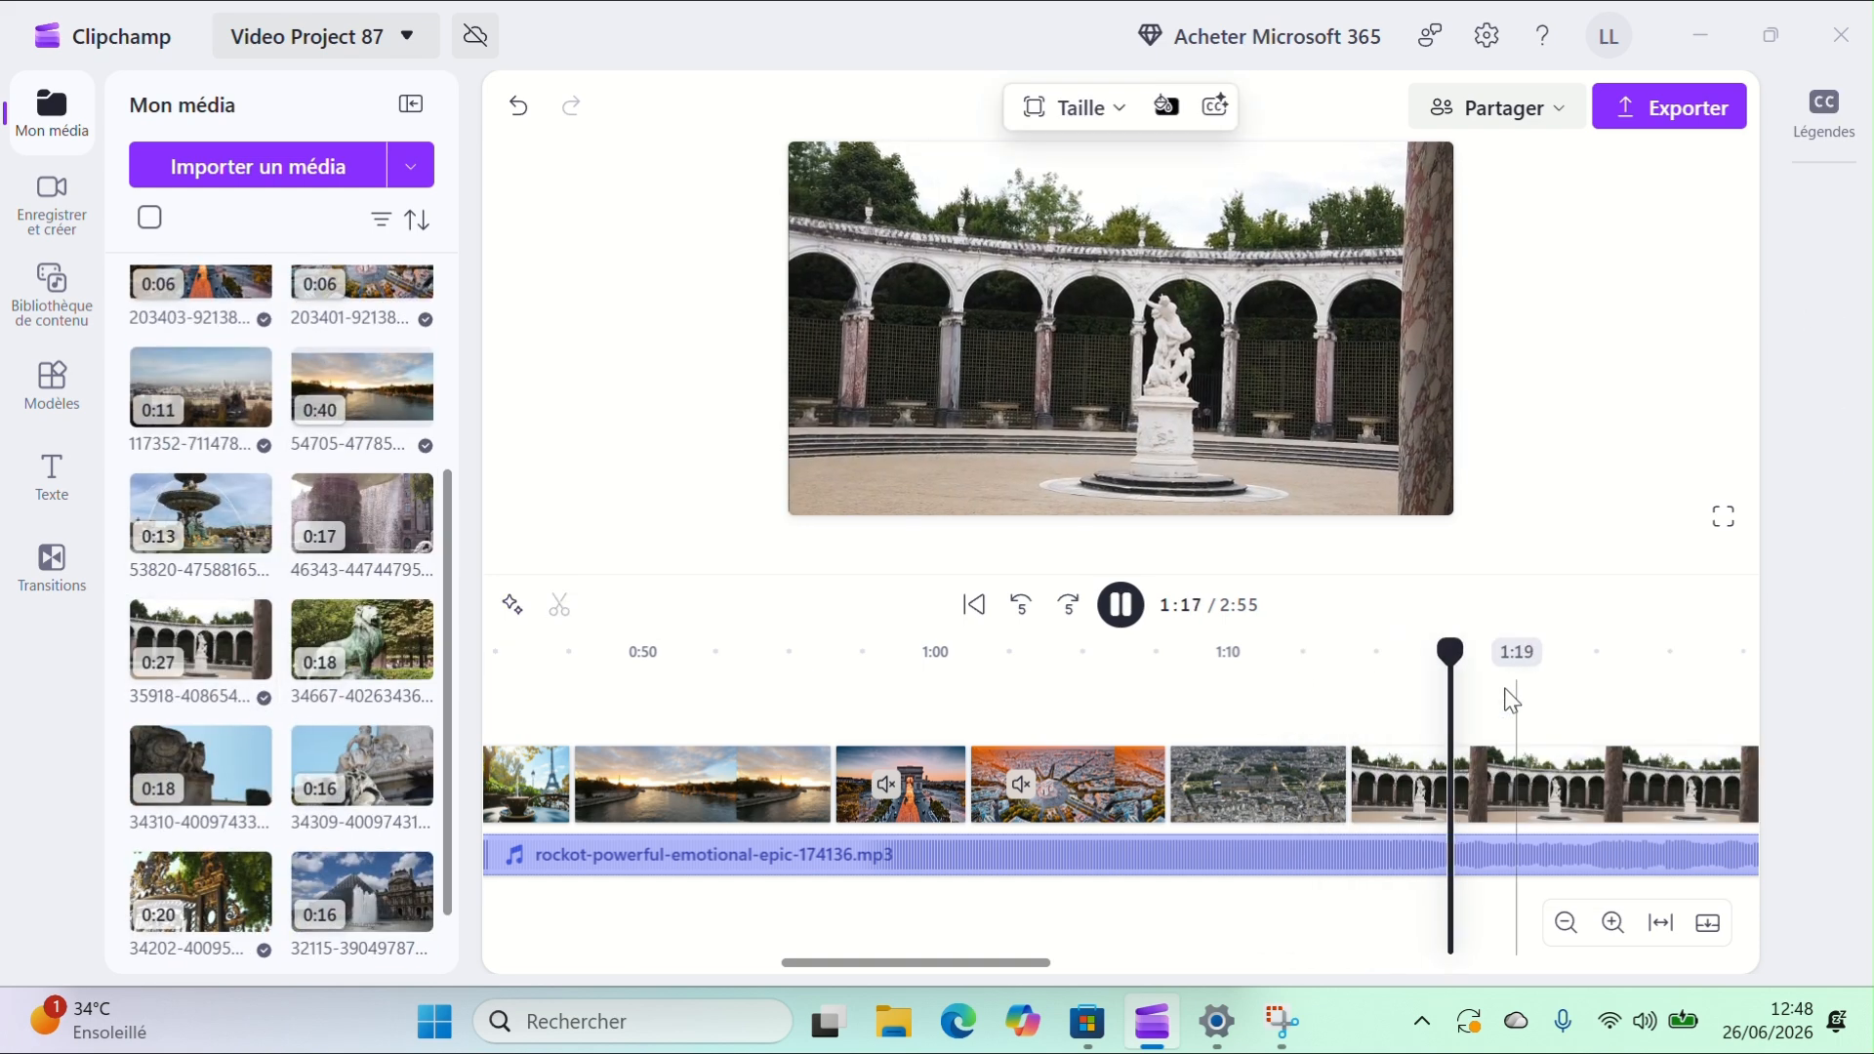
{"action": "left_click", "coordinate": [1121, 604]}
{"action": "key", "text": "space"}
{"action": "left_click", "coordinate": [1659, 705]}
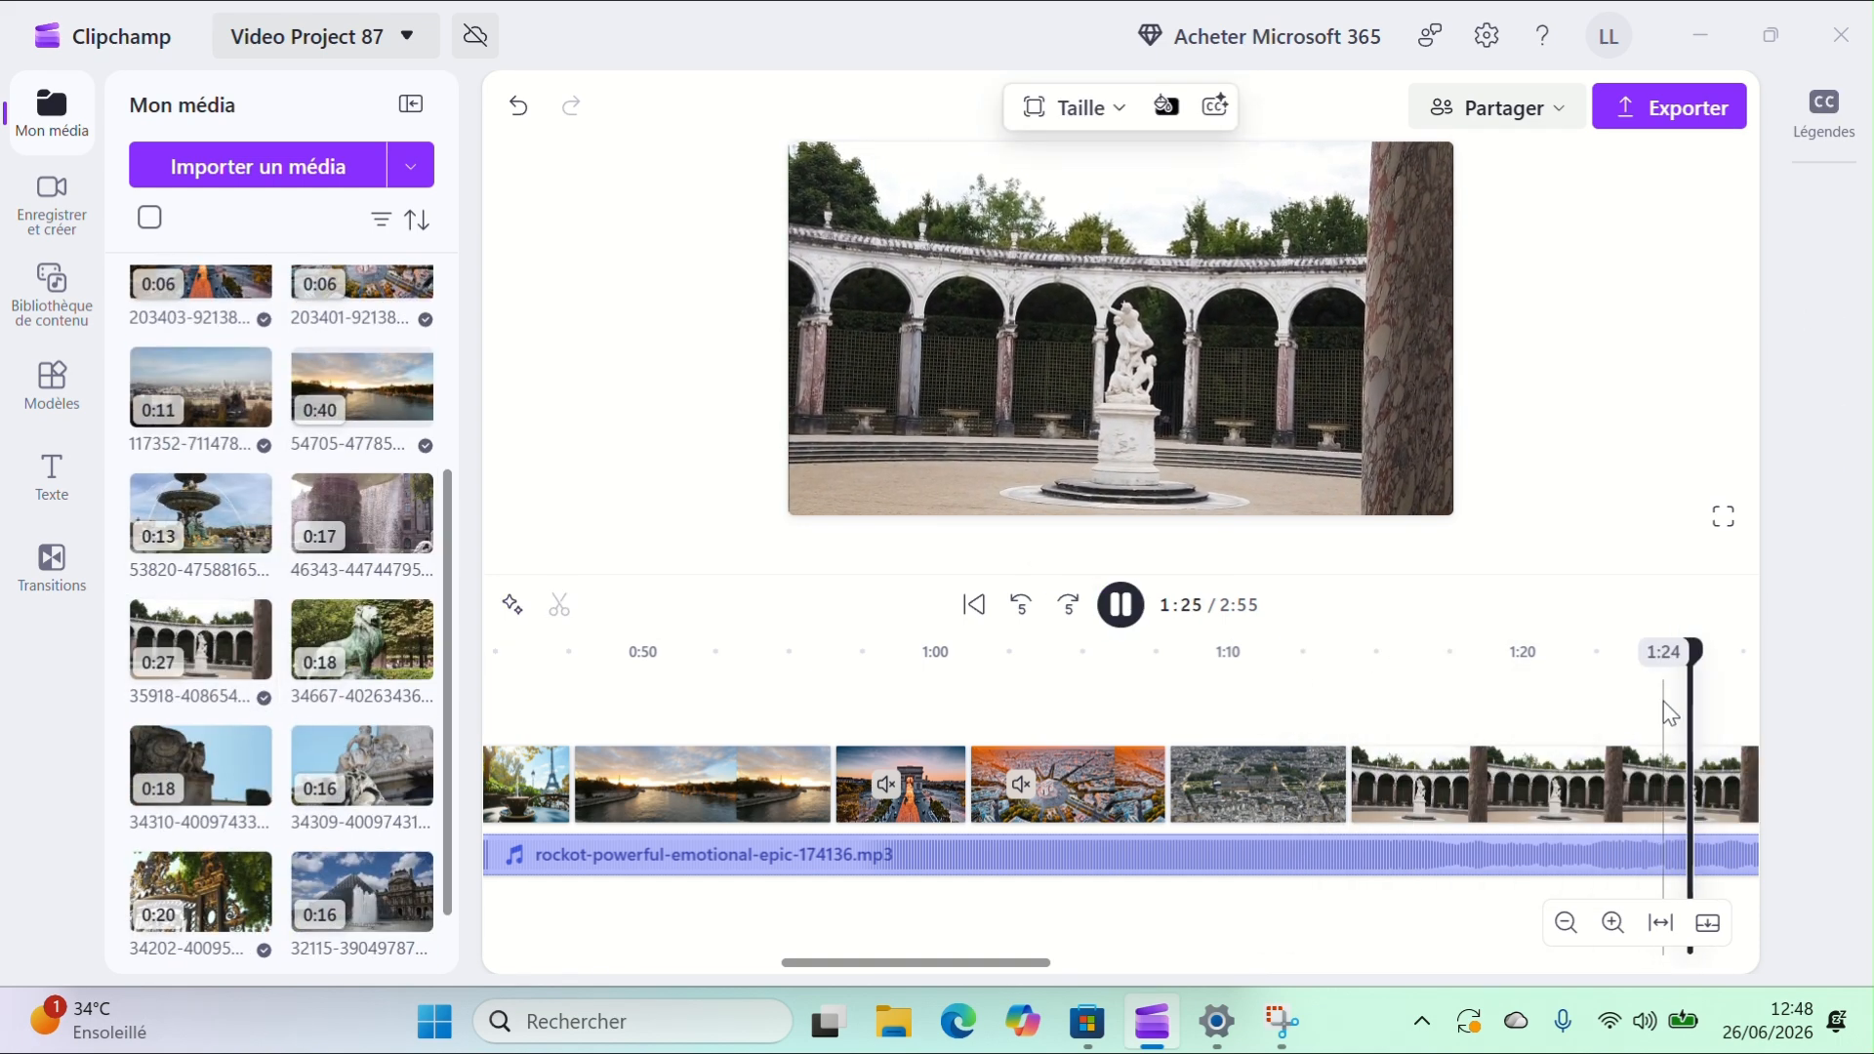
Step: Split the colonnade statue clip at 1:24 and delete its second part
{"action": "left_click", "coordinate": [1660, 704]}
{"action": "key", "text": "space"}
{"action": "key", "text": "s"}
{"action": "left_click", "coordinate": [1694, 778]}
{"action": "key", "text": "Delete"}
{"action": "left_click", "coordinate": [412, 661]}
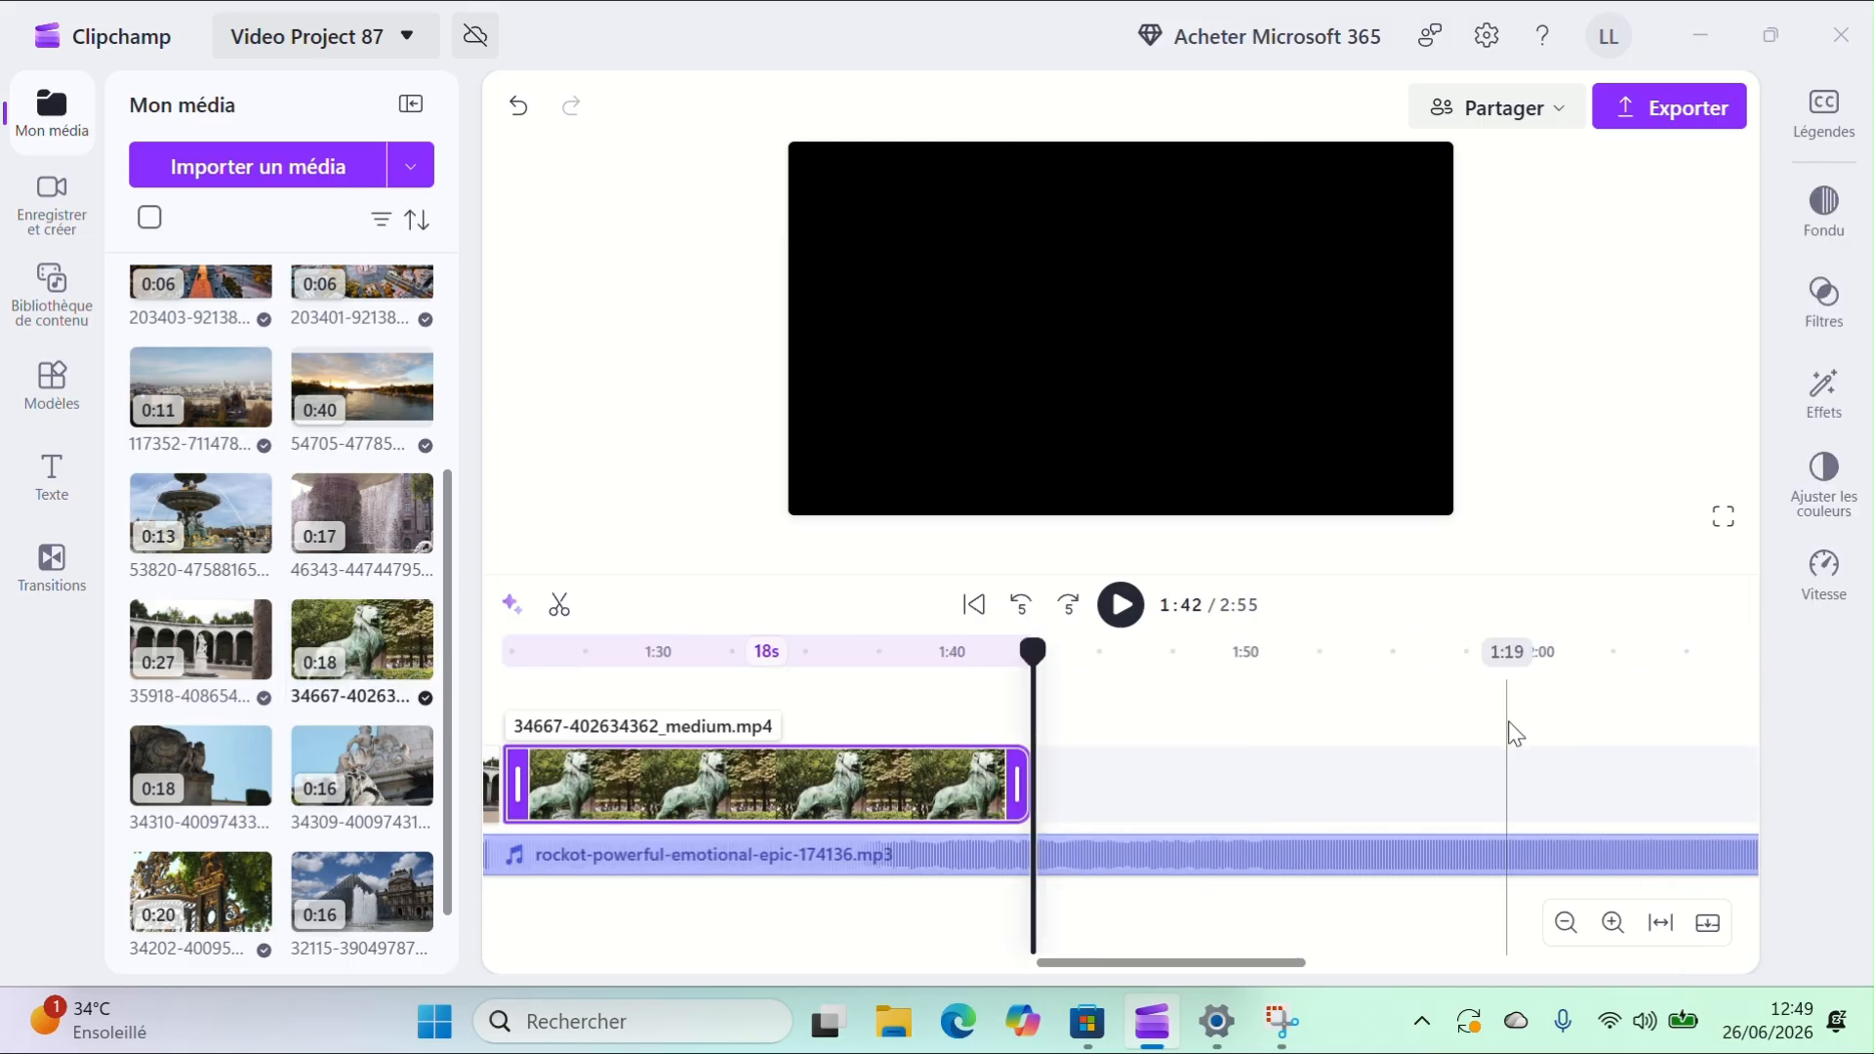
{"action": "scroll", "coordinate": [1510, 723], "scroll_direction": "left", "scroll_amount": 5}
{"action": "left_click", "coordinate": [905, 703]}
{"action": "key", "text": "space"}
{"action": "left_click", "coordinate": [1121, 604]}
Step: Split the green lion statue clip at 1:29 and delete its second part
{"action": "left_click", "coordinate": [1112, 712]}
{"action": "key", "text": "s"}
{"action": "left_click", "coordinate": [1162, 781]}
{"action": "key", "text": "Delete"}
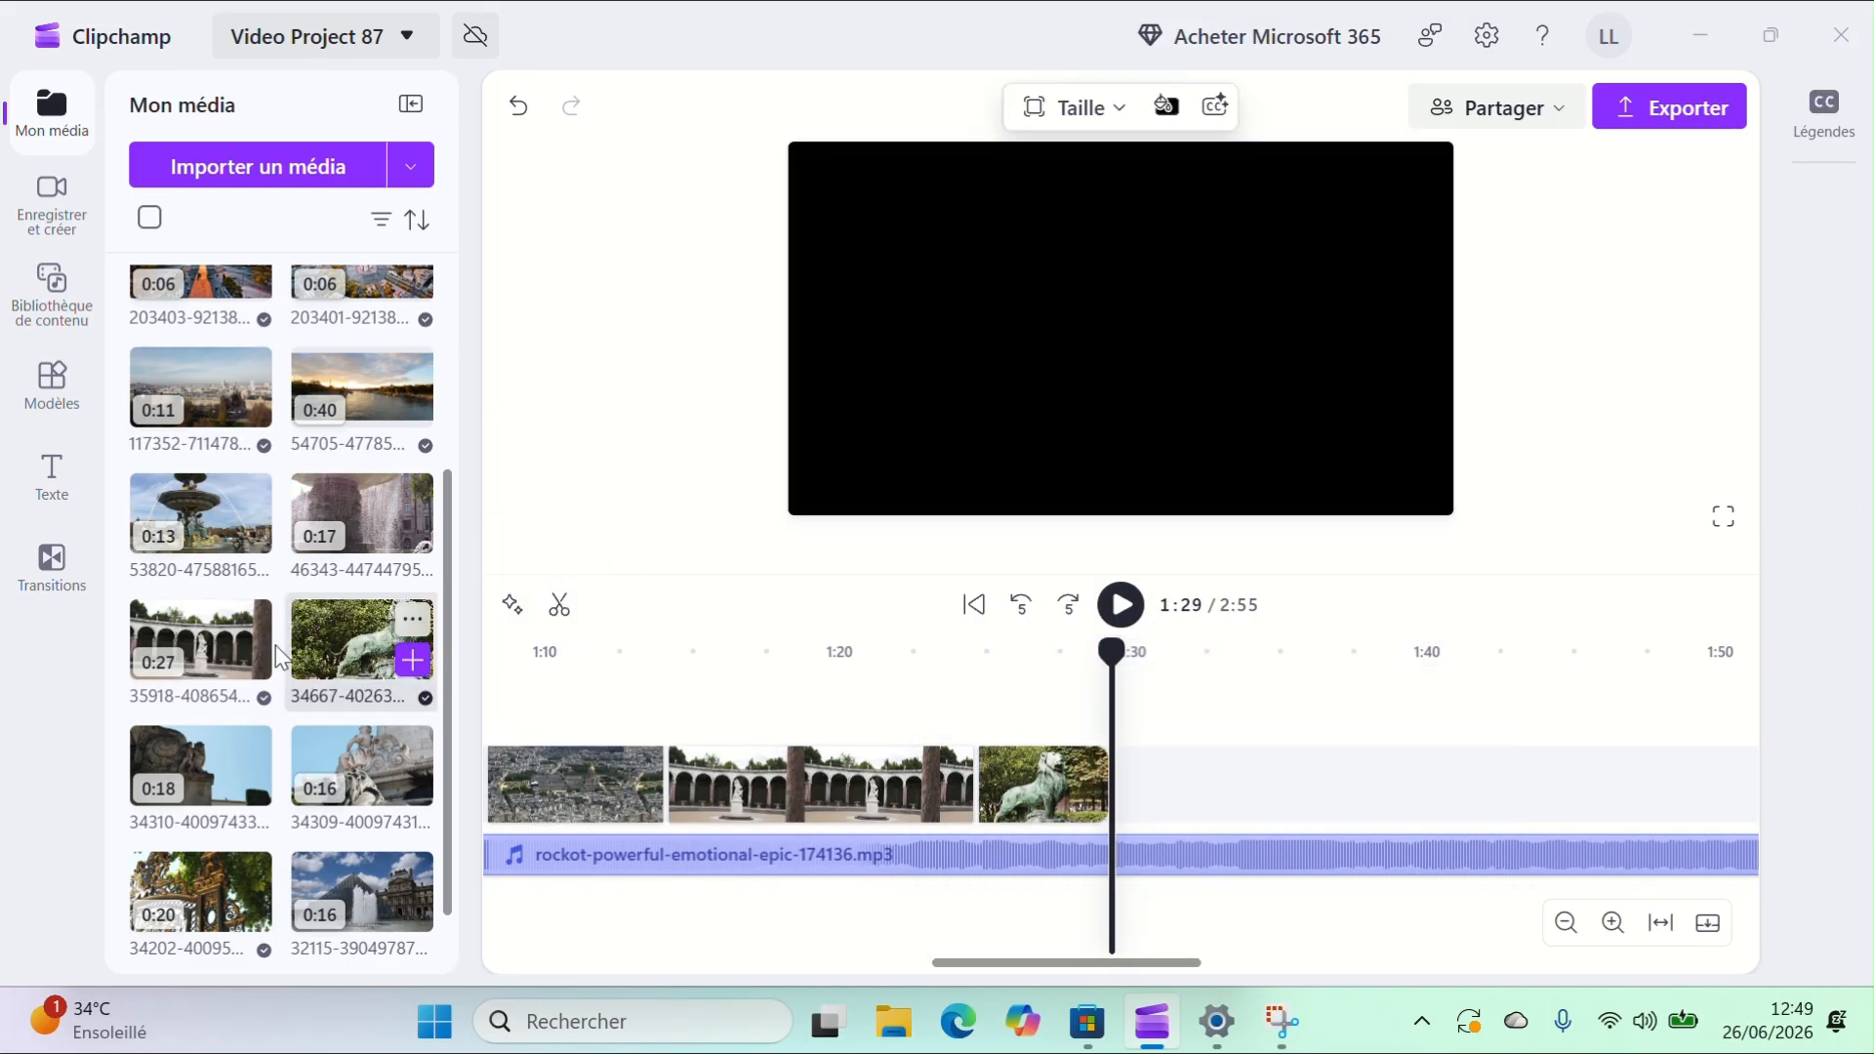
Step: Add the monument clip 34309 after the green lion clip and play it, pausing at 1:34
{"action": "scroll", "coordinate": [293, 684], "scroll_direction": "down", "scroll_amount": 1}
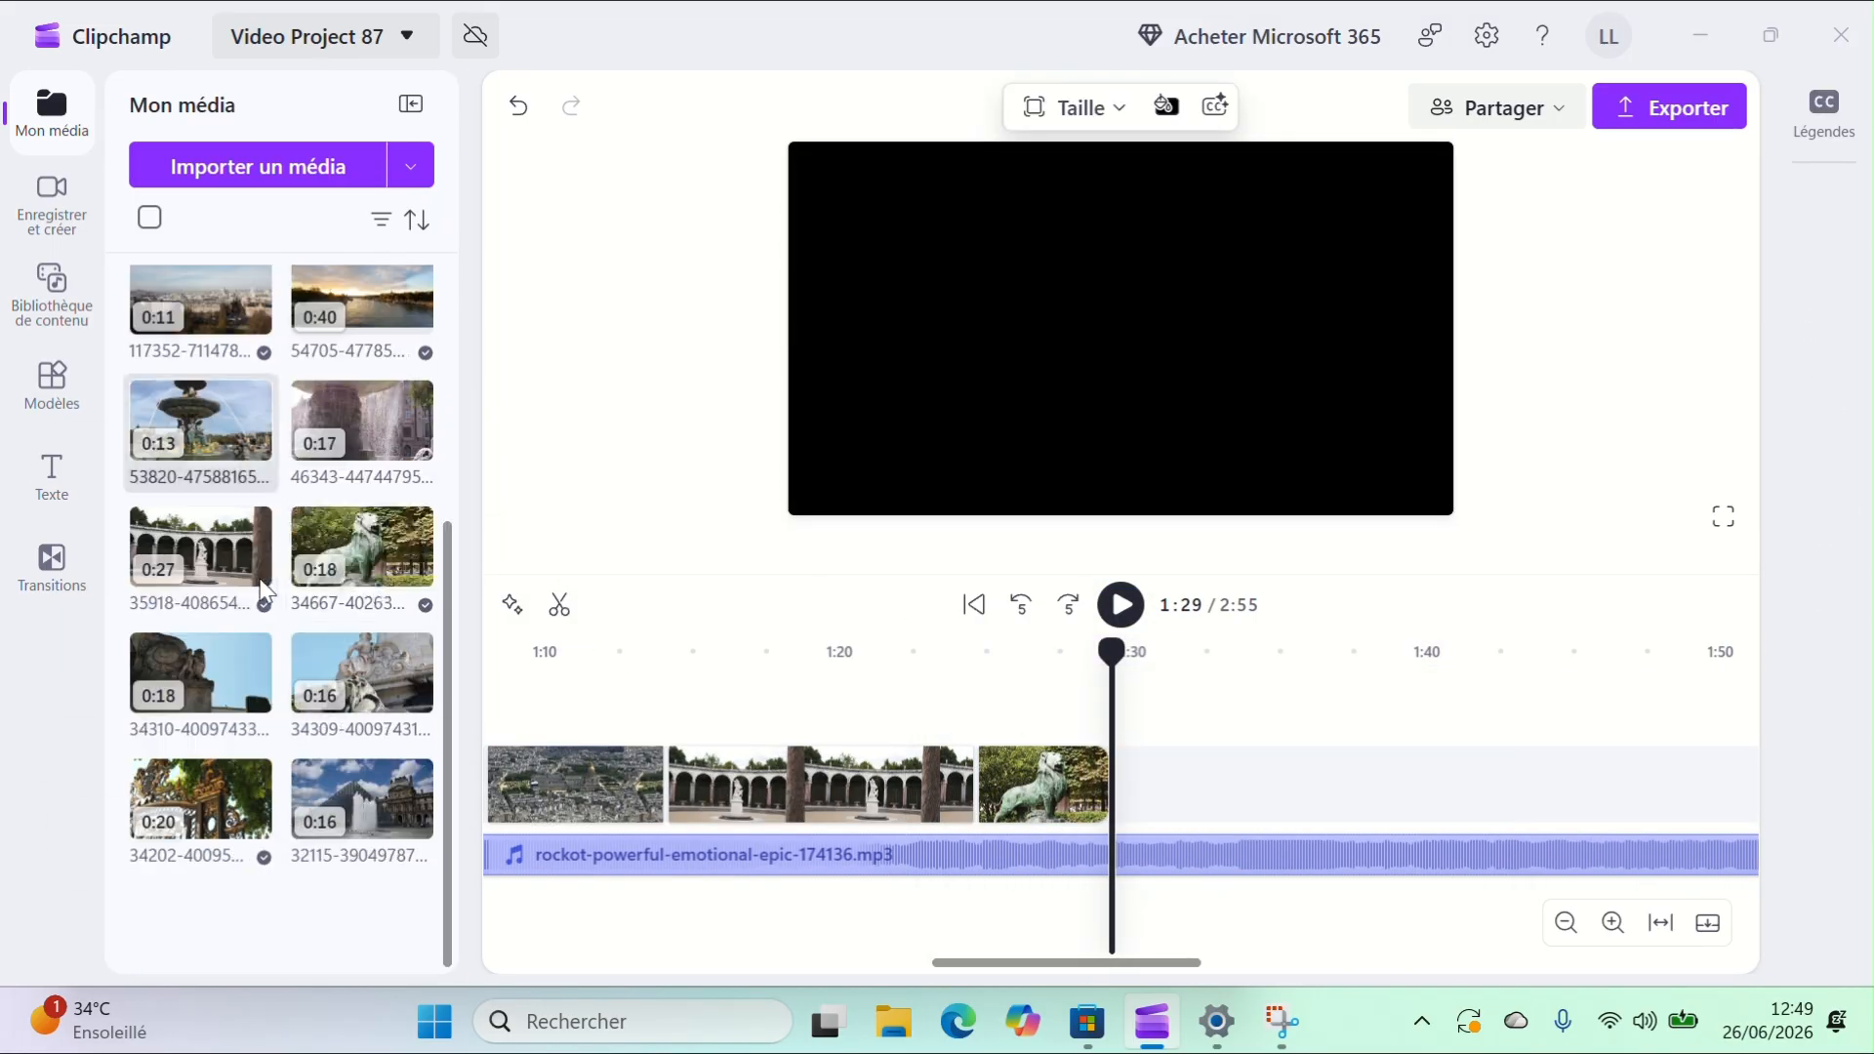
{"action": "left_click", "coordinate": [414, 694]}
{"action": "left_click", "coordinate": [1144, 703]}
{"action": "key", "text": "space"}
{"action": "key", "text": "space"}
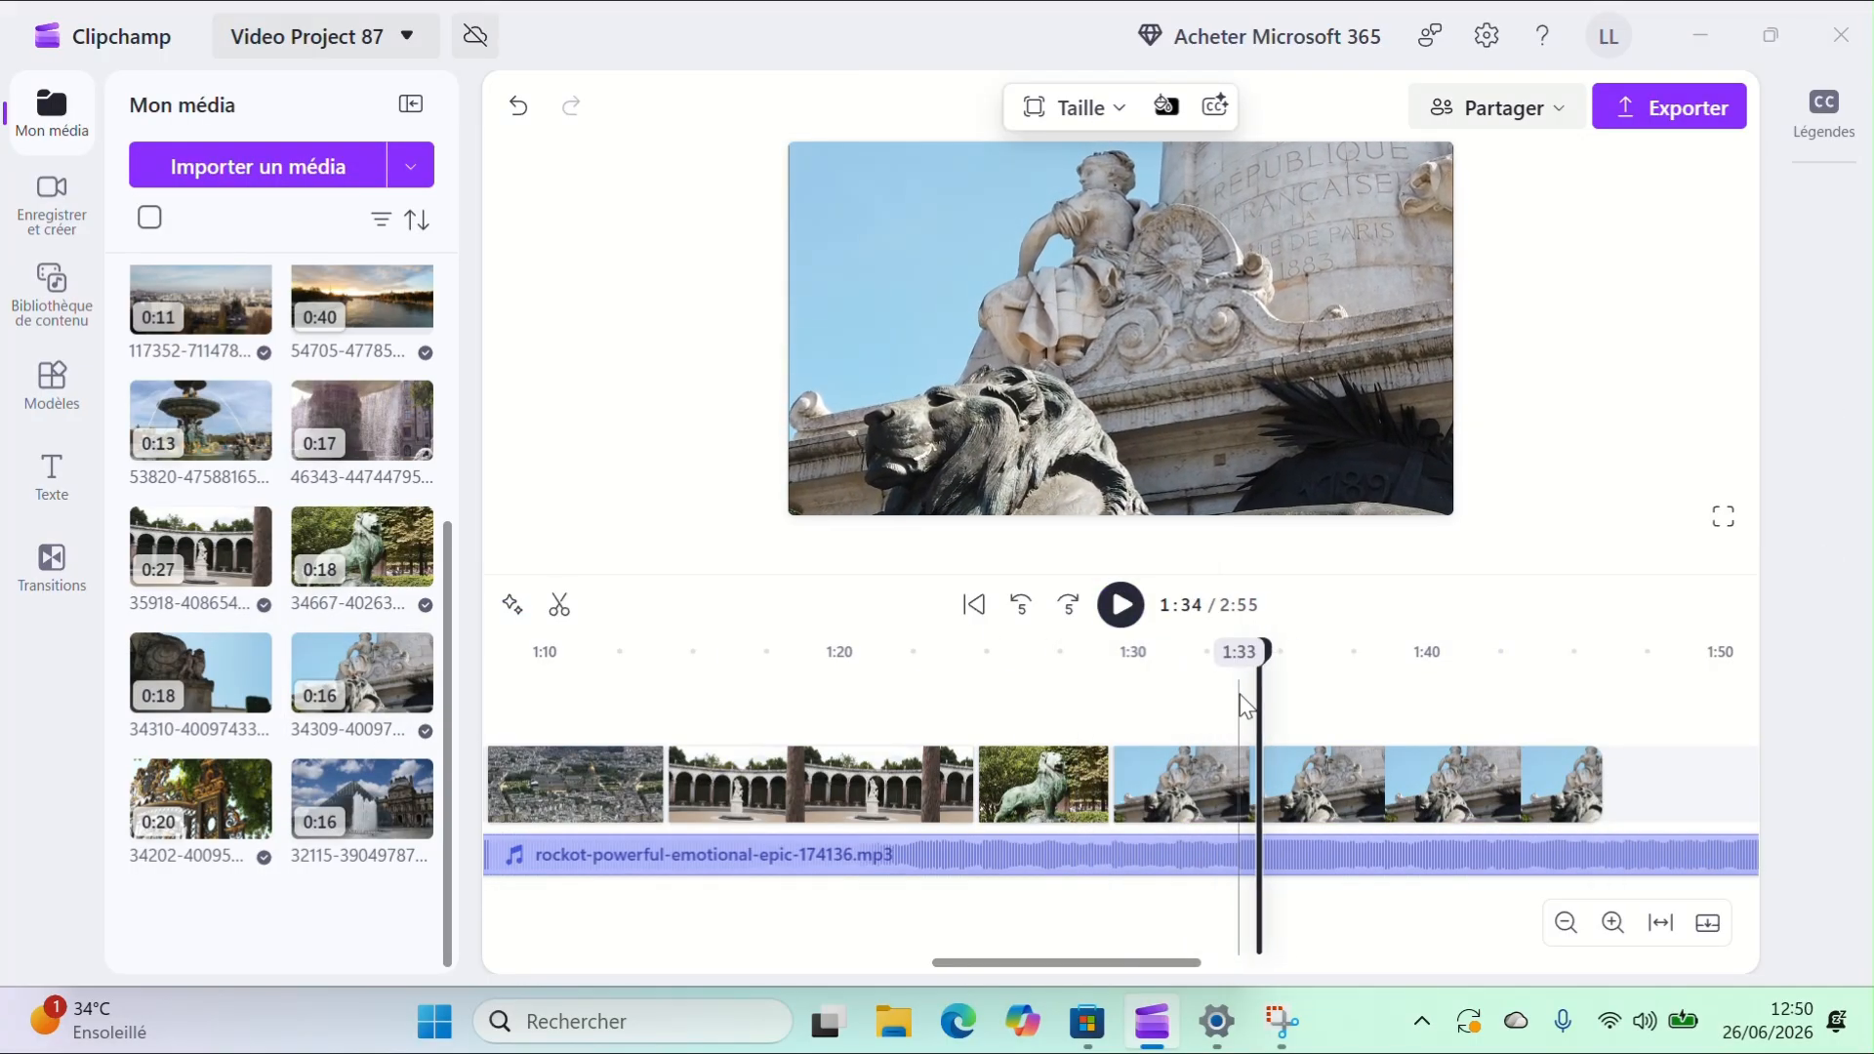
Step: Replay the monument clip from 1:33, split it there and delete its second part
{"action": "left_click", "coordinate": [1236, 703]}
{"action": "key", "text": "space"}
{"action": "key", "text": "space"}
{"action": "left_click", "coordinate": [560, 604]}
{"action": "left_click", "coordinate": [1481, 781]}
{"action": "key", "text": "Delete"}
{"action": "left_click", "coordinate": [1239, 720]}
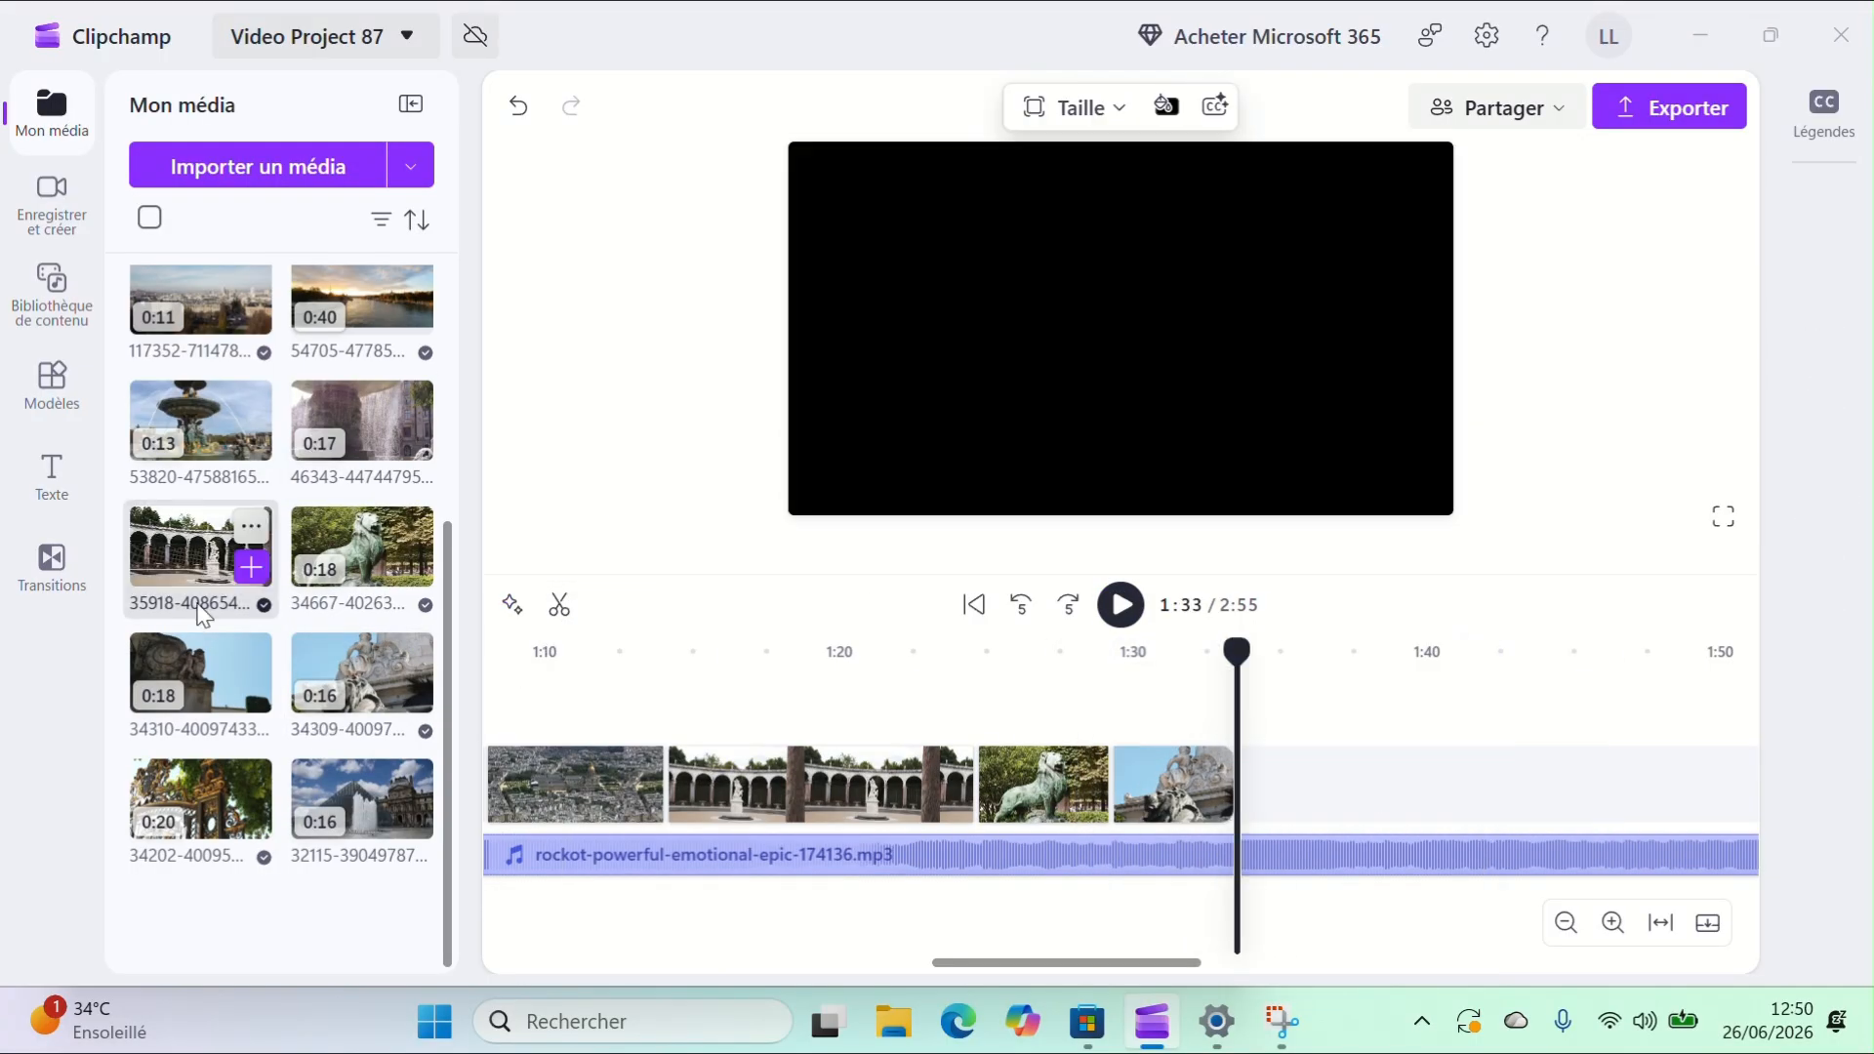
Step: Add the stone lion clip 34310 after the monument clip and trim it to end at 1:42
{"action": "left_click", "coordinate": [253, 694]}
{"action": "left_click", "coordinate": [1245, 718]}
{"action": "key", "text": "space"}
{"action": "key", "text": "space"}
{"action": "left_click", "coordinate": [559, 604]}
{"action": "key", "text": "Delete"}
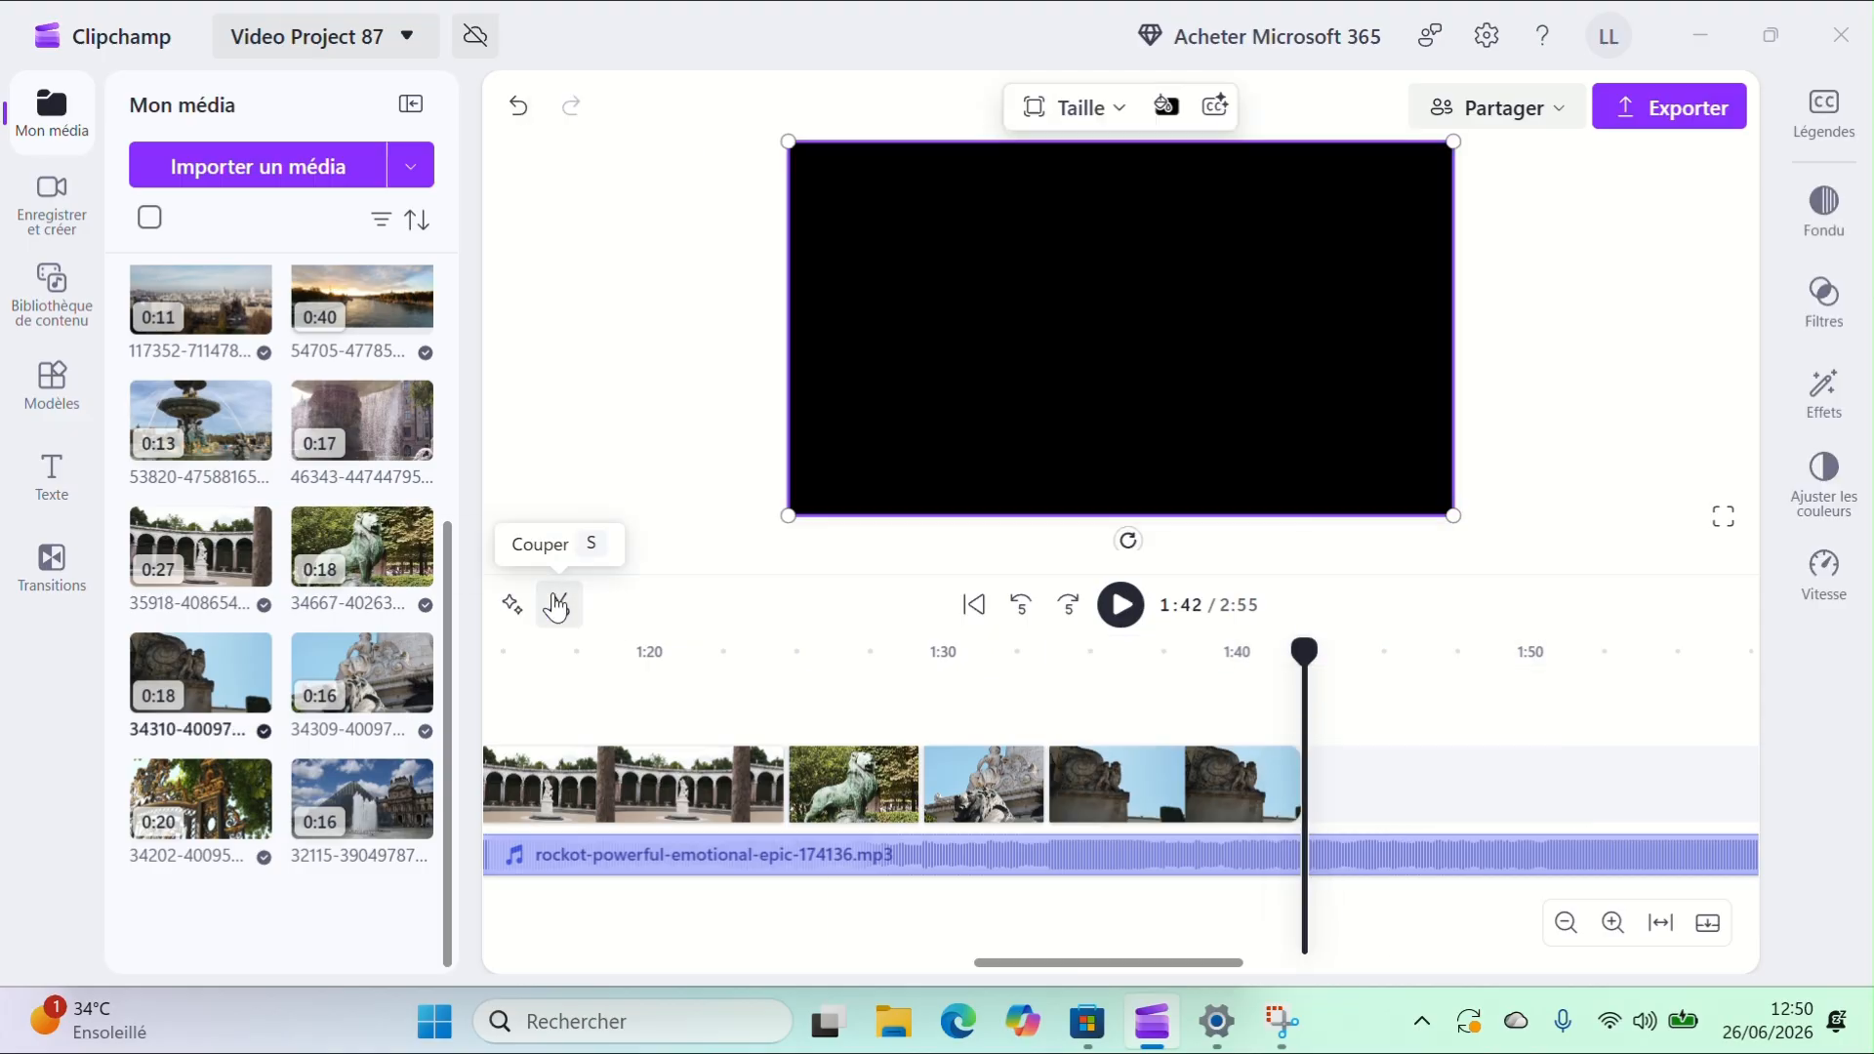
Step: Add the fountain clip 53820 after the stone lion clip and trim it to end at about 1:46
{"action": "left_click", "coordinate": [250, 444]}
{"action": "left_click", "coordinate": [1221, 718]}
{"action": "key", "text": "space"}
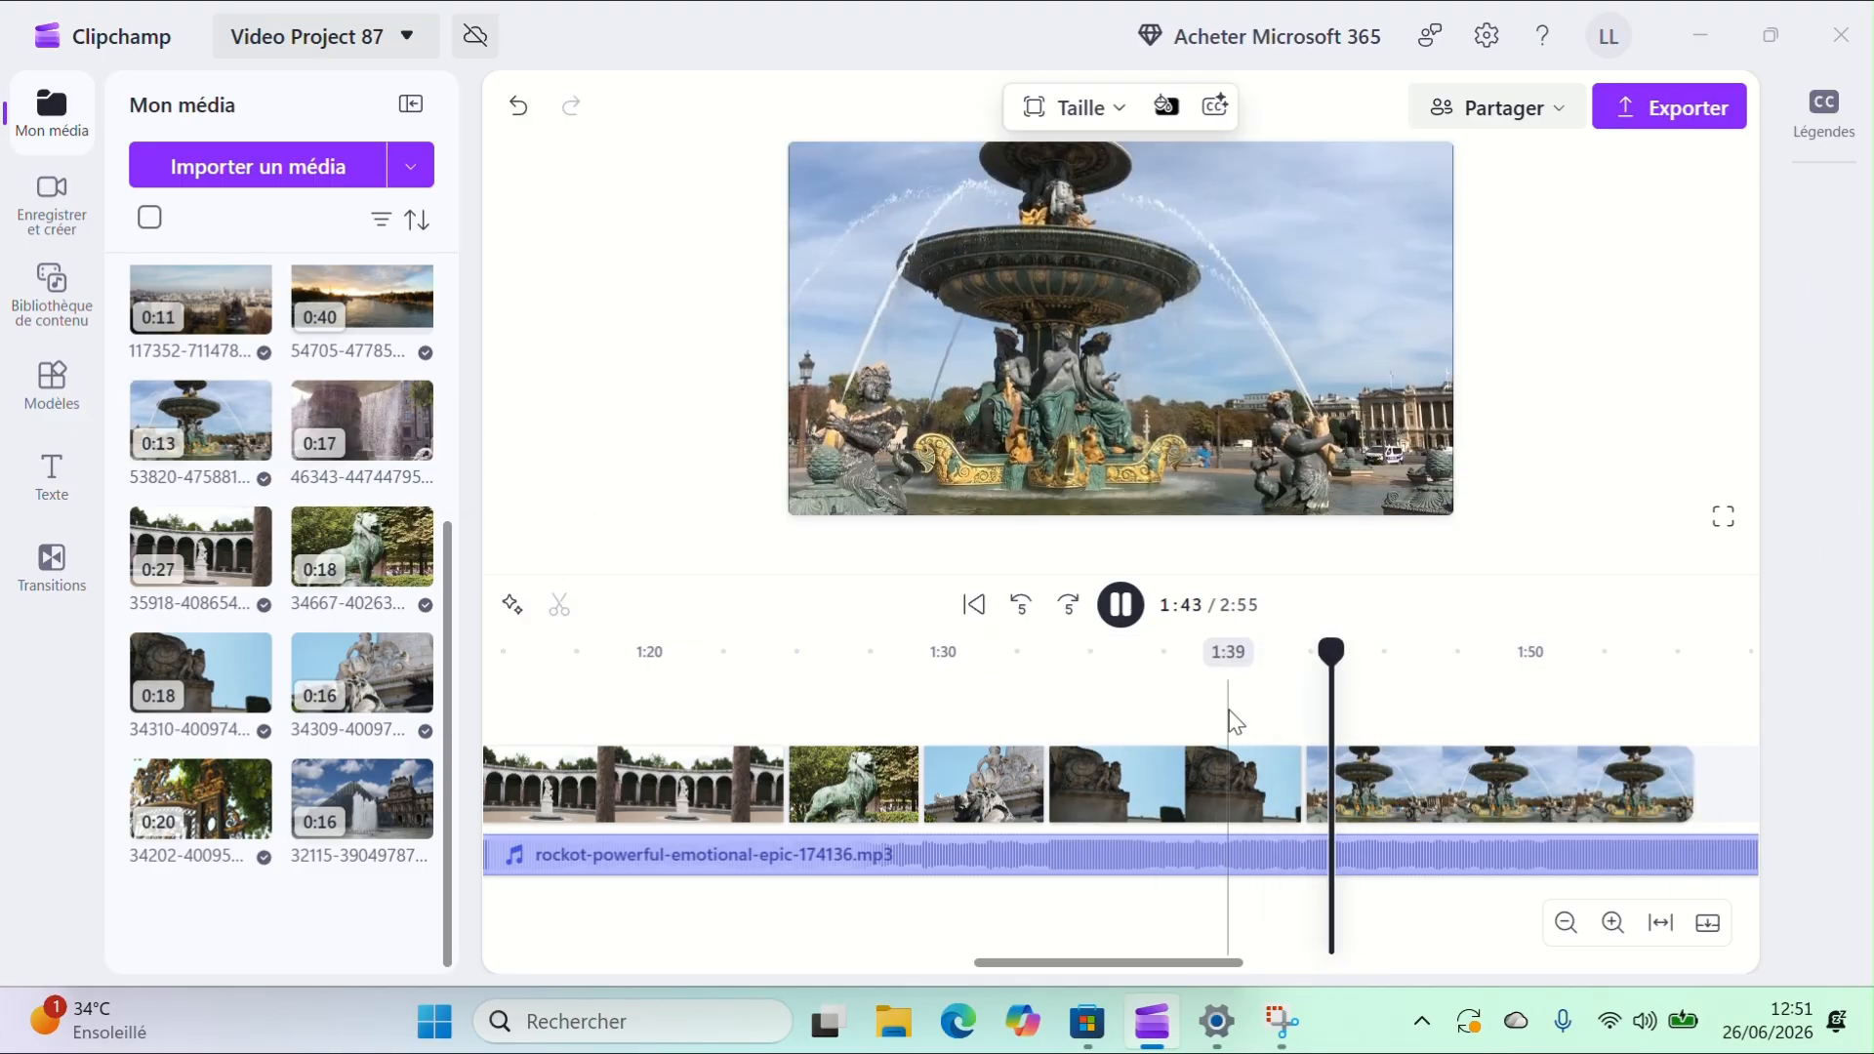
{"action": "left_click", "coordinate": [1437, 771]}
{"action": "left_click", "coordinate": [560, 604]}
{"action": "key", "text": "Delete"}
Step: Add the fountain close-up clip 46343 after the fountain clip and trim it to end at about 1:50
{"action": "left_click", "coordinate": [413, 444]}
{"action": "left_click", "coordinate": [1362, 680]}
{"action": "key", "text": "space"}
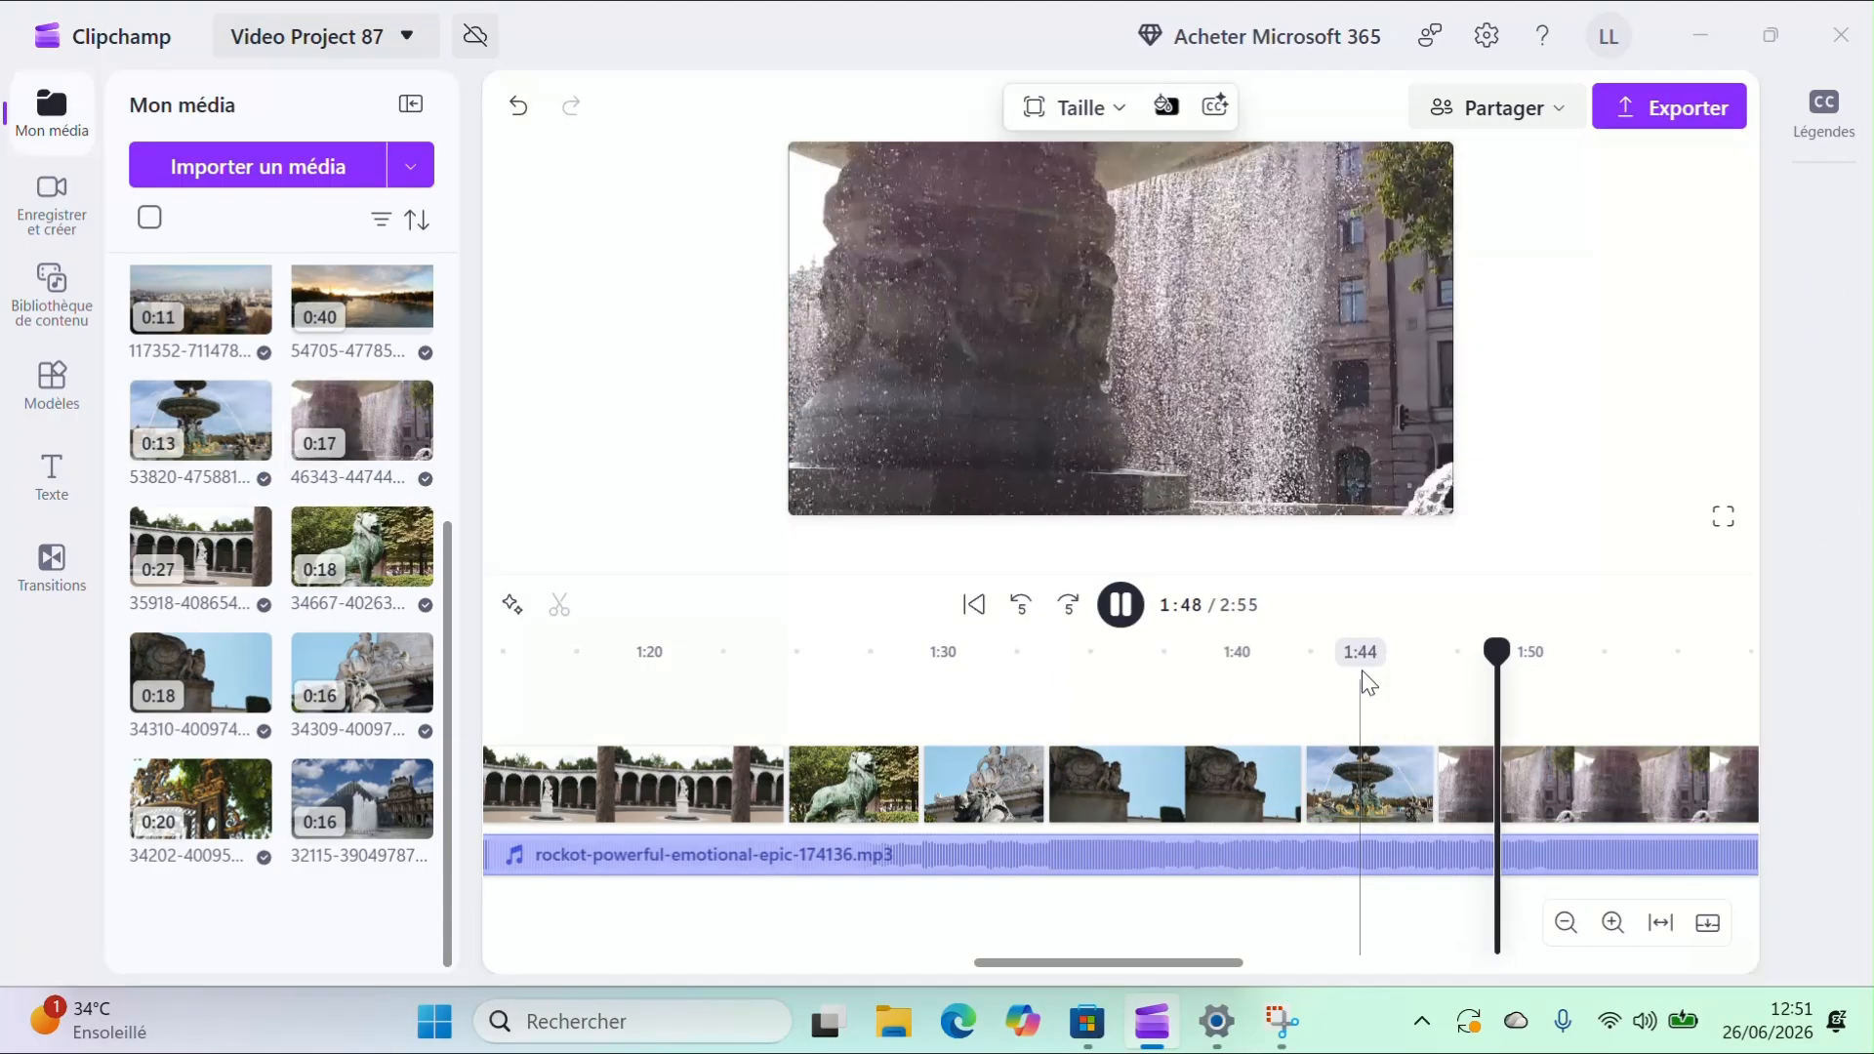
{"action": "key", "text": "space"}
{"action": "left_click", "coordinate": [1552, 771]}
{"action": "left_click", "coordinate": [559, 604]}
{"action": "key", "text": "Delete"}
{"action": "left_click", "coordinate": [413, 823]}
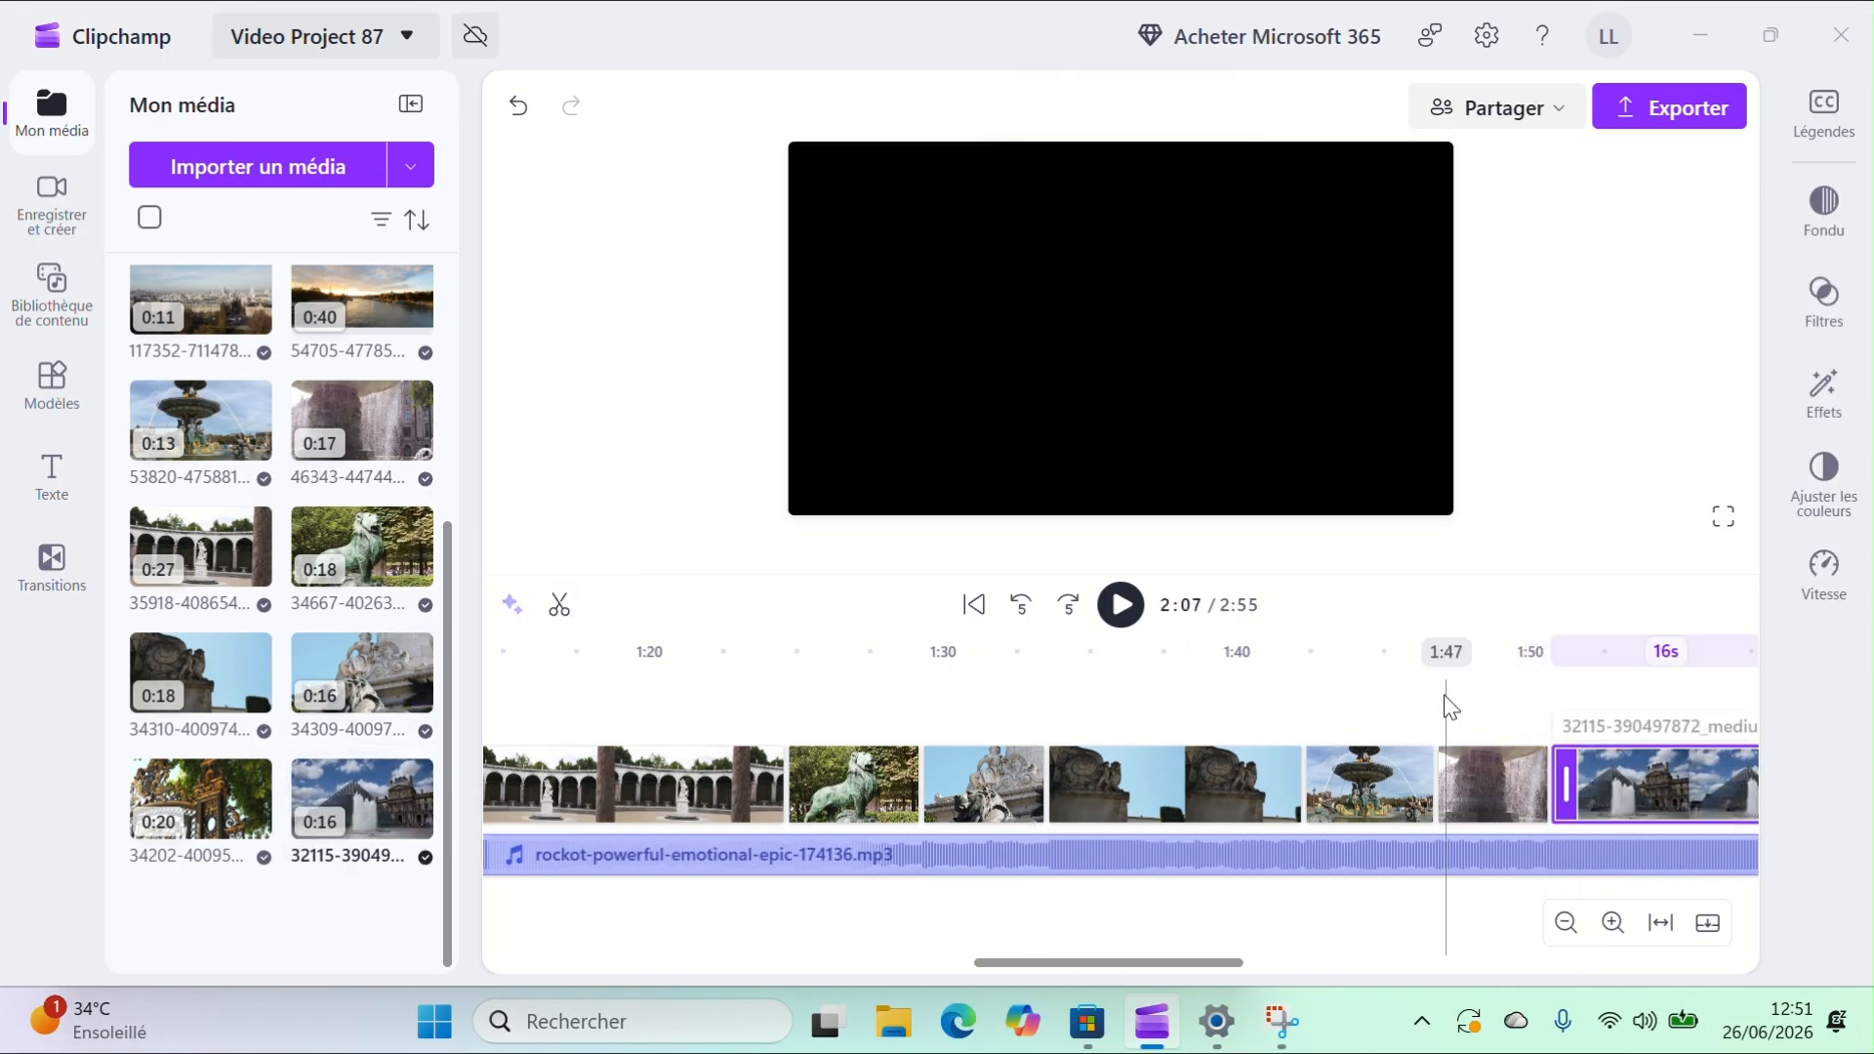
{"action": "left_click", "coordinate": [1444, 695]}
{"action": "key", "text": "space"}
{"action": "left_click", "coordinate": [1122, 606]}
{"action": "left_click", "coordinate": [624, 776]}
{"action": "left_click", "coordinate": [559, 604]}
{"action": "key", "text": "Delete"}
Step: Add the funicular clip 235246_medium after the Louvre clip and play across the join, pausing at 2:02
{"action": "scroll", "coordinate": [391, 478], "scroll_direction": "up", "scroll_amount": 7}
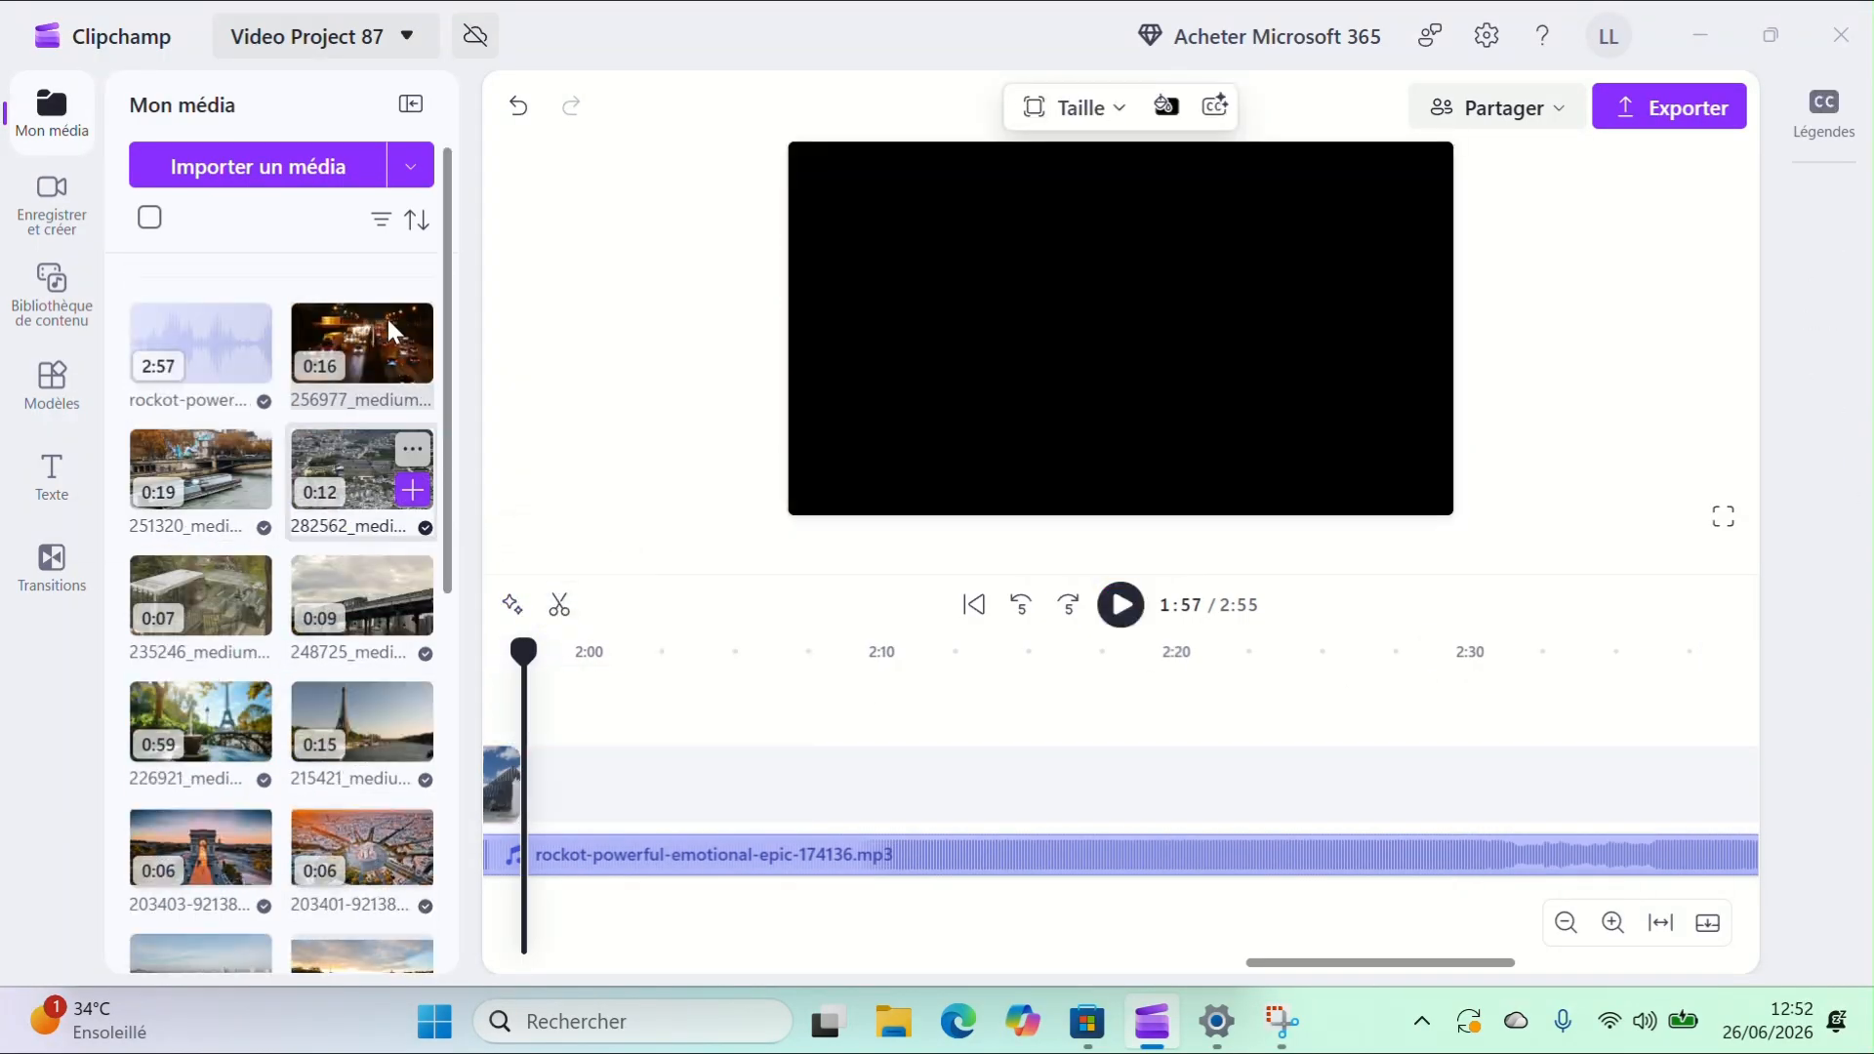
{"action": "left_click", "coordinate": [252, 617]}
{"action": "left_click", "coordinate": [505, 701]}
{"action": "key", "text": "space"}
{"action": "left_click", "coordinate": [1123, 606]}
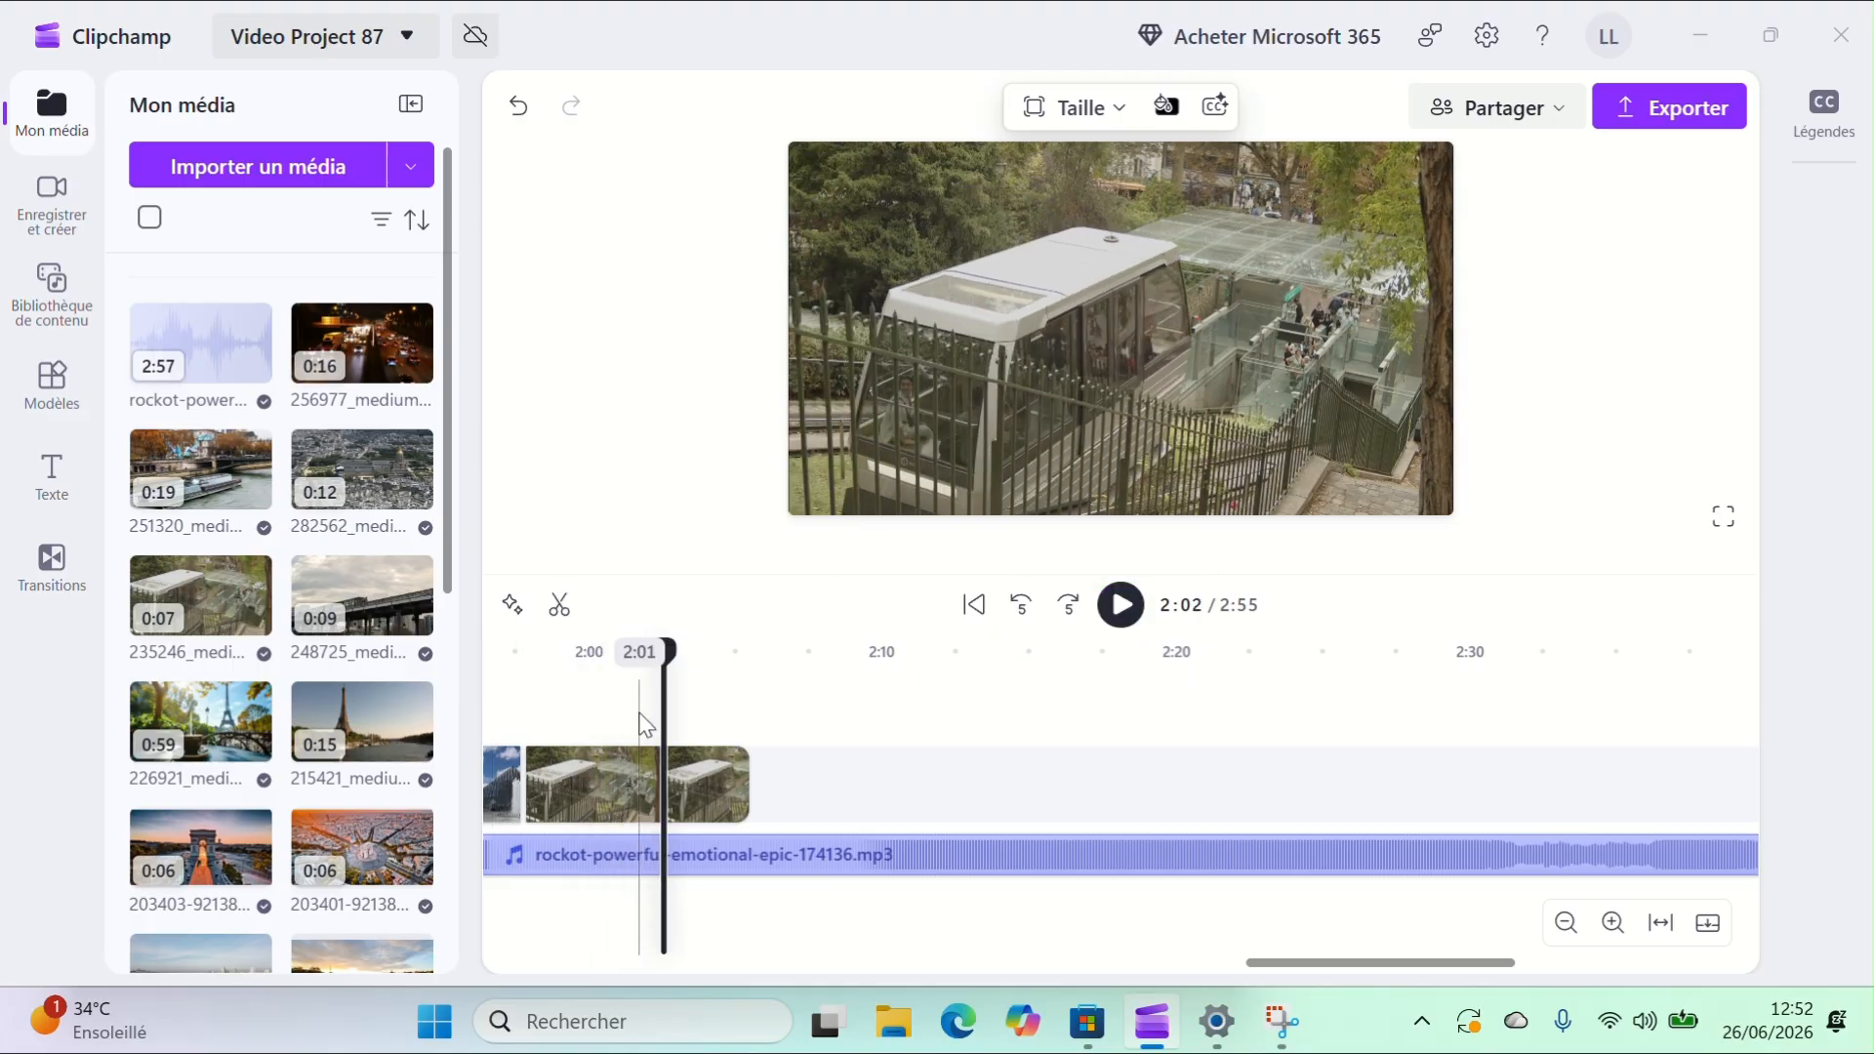
Step: Split the funicular clip at 2:01 and delete its second part
{"action": "left_click", "coordinate": [641, 711]}
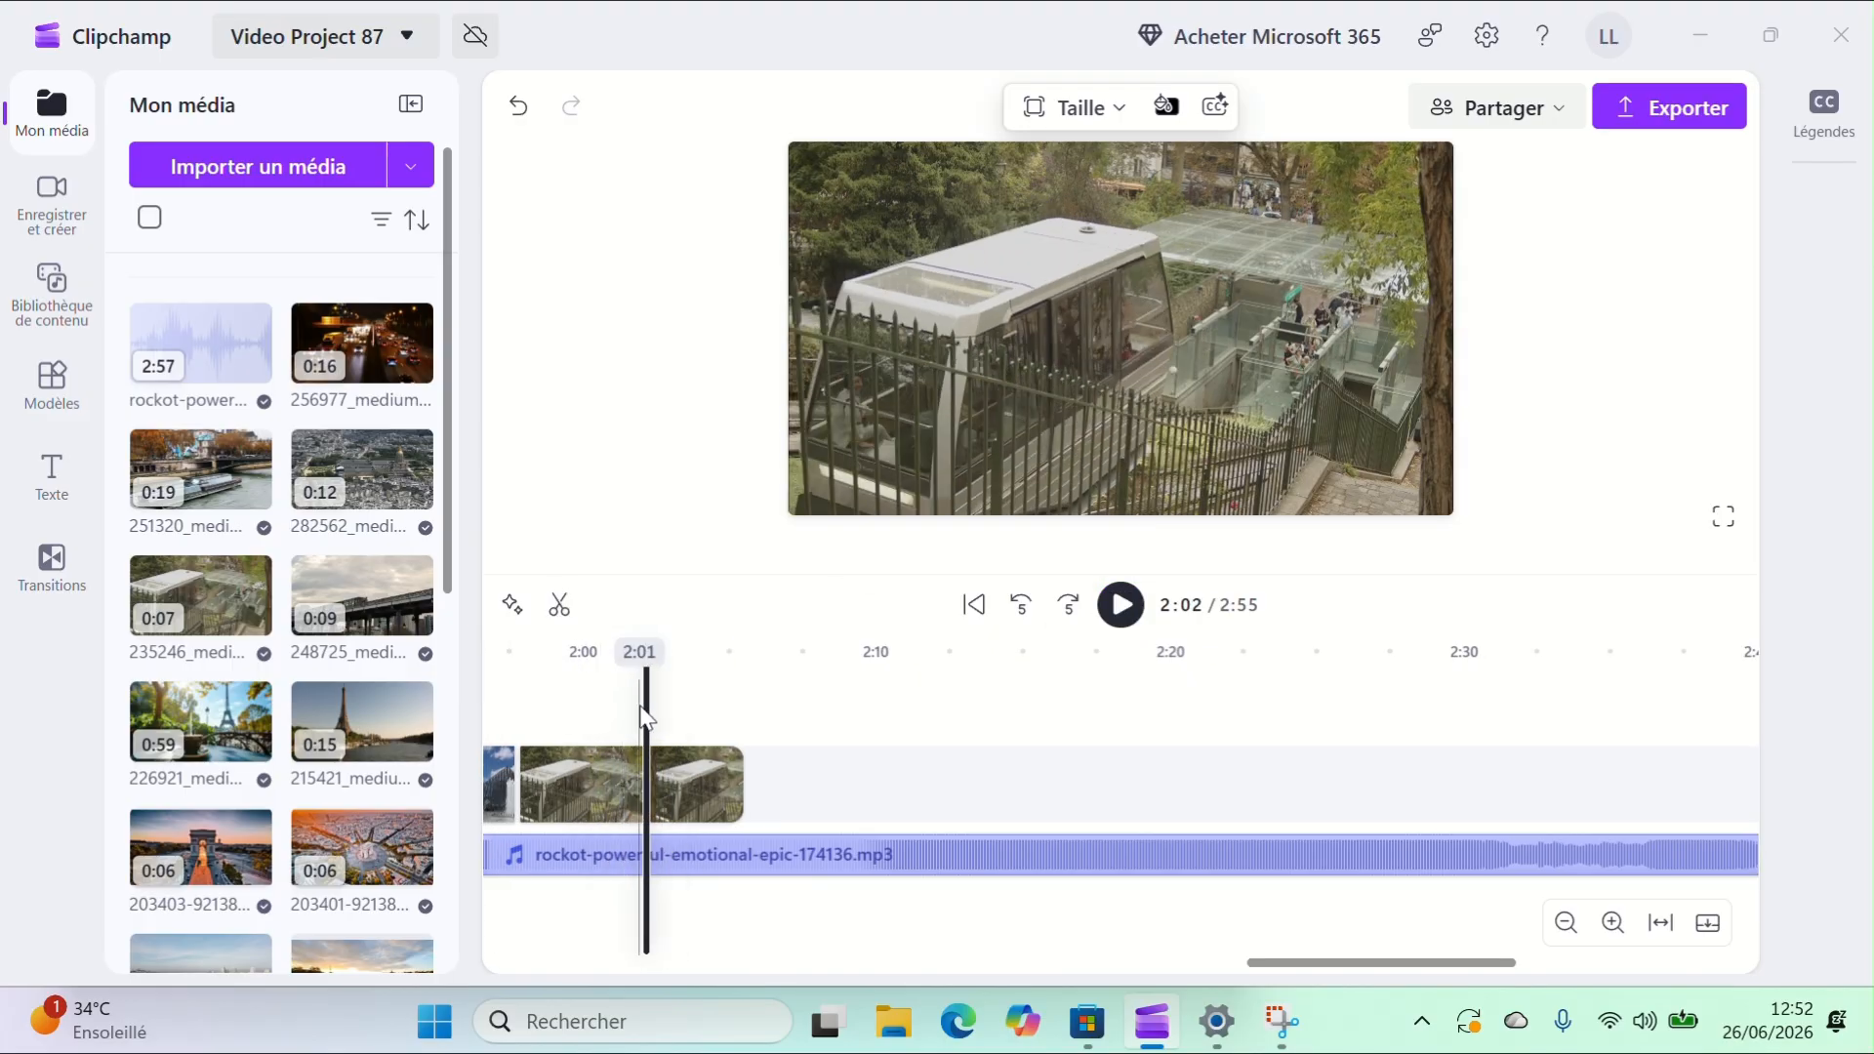
{"action": "left_click", "coordinate": [633, 770]}
{"action": "left_click", "coordinate": [560, 604]}
{"action": "key", "text": "Delete"}
Step: Look through the media for an unused shot, add the night traffic clip 256977_medium and trim it to end at 2:10
{"action": "scroll", "coordinate": [283, 687], "scroll_direction": "down", "scroll_amount": 7}
{"action": "scroll", "coordinate": [284, 687], "scroll_direction": "up", "scroll_amount": 7}
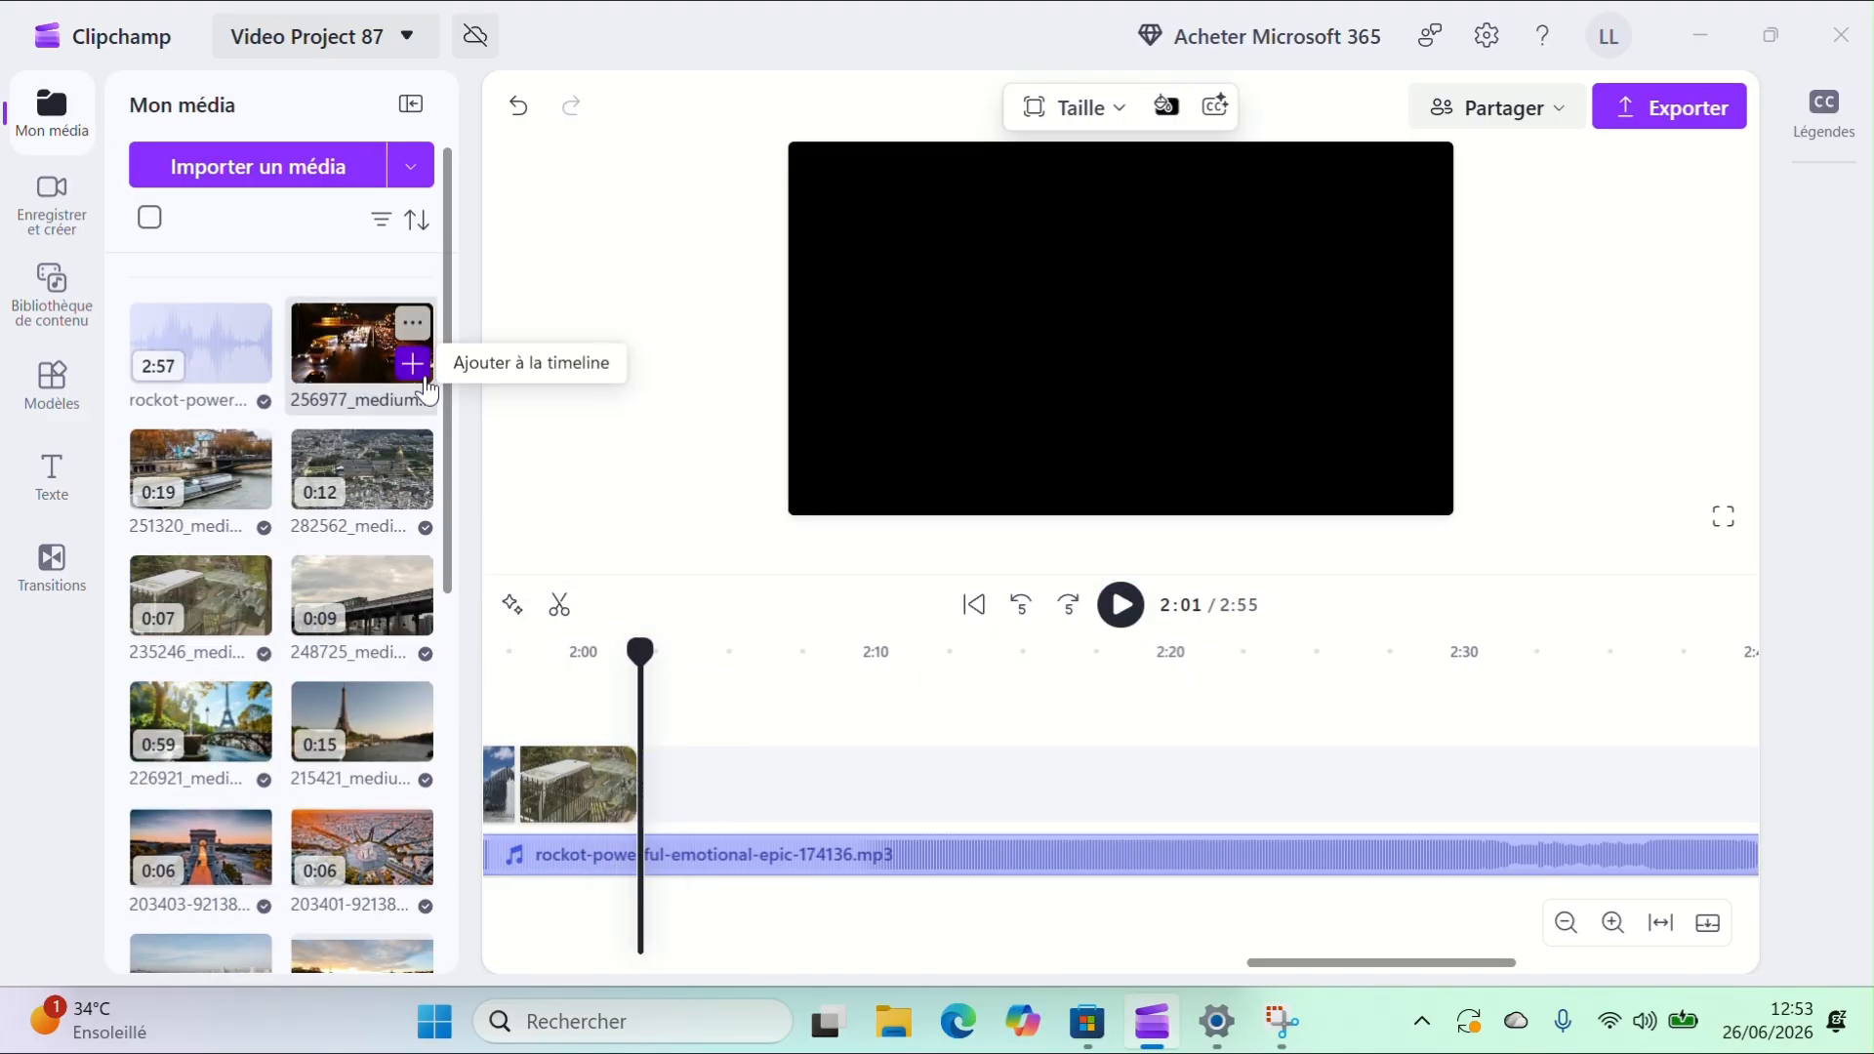
{"action": "left_click", "coordinate": [412, 365]}
{"action": "left_click", "coordinate": [550, 706]}
{"action": "key", "text": "space"}
{"action": "left_click", "coordinate": [1121, 605]}
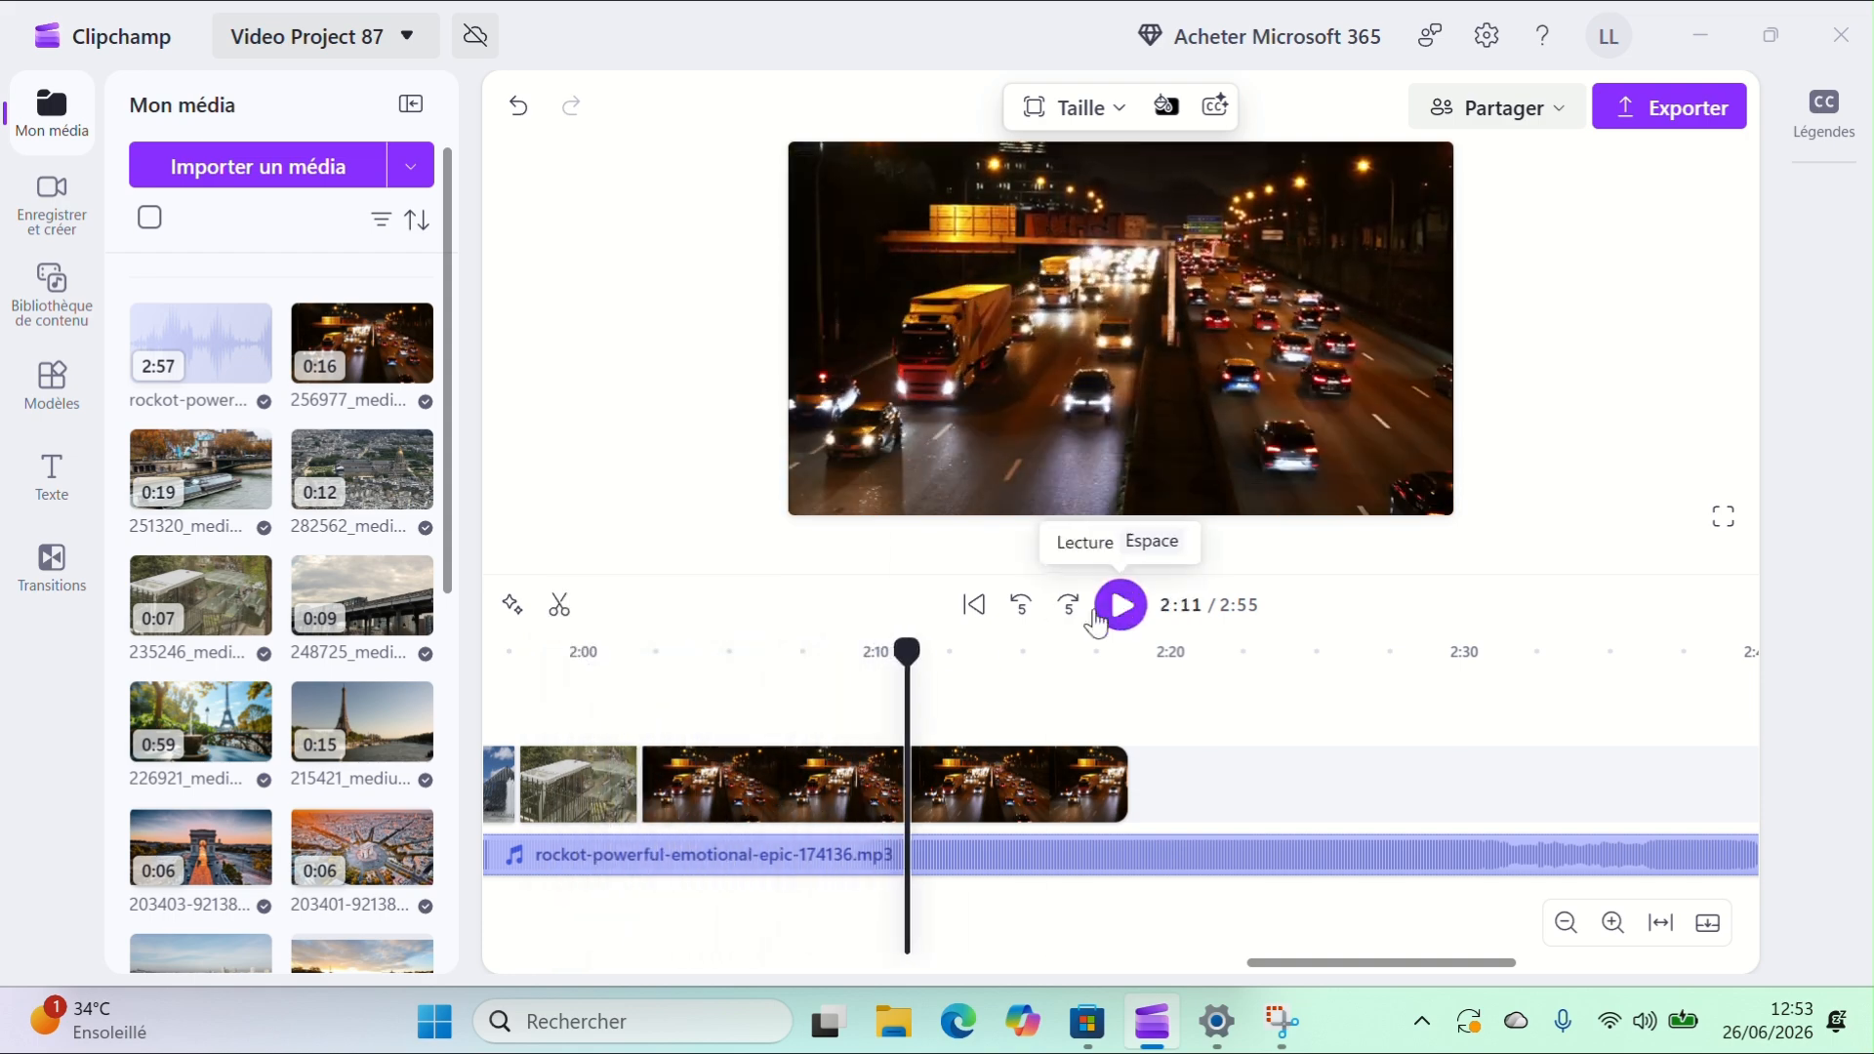
{"action": "left_click", "coordinate": [558, 605]}
{"action": "key", "text": "Delete"}
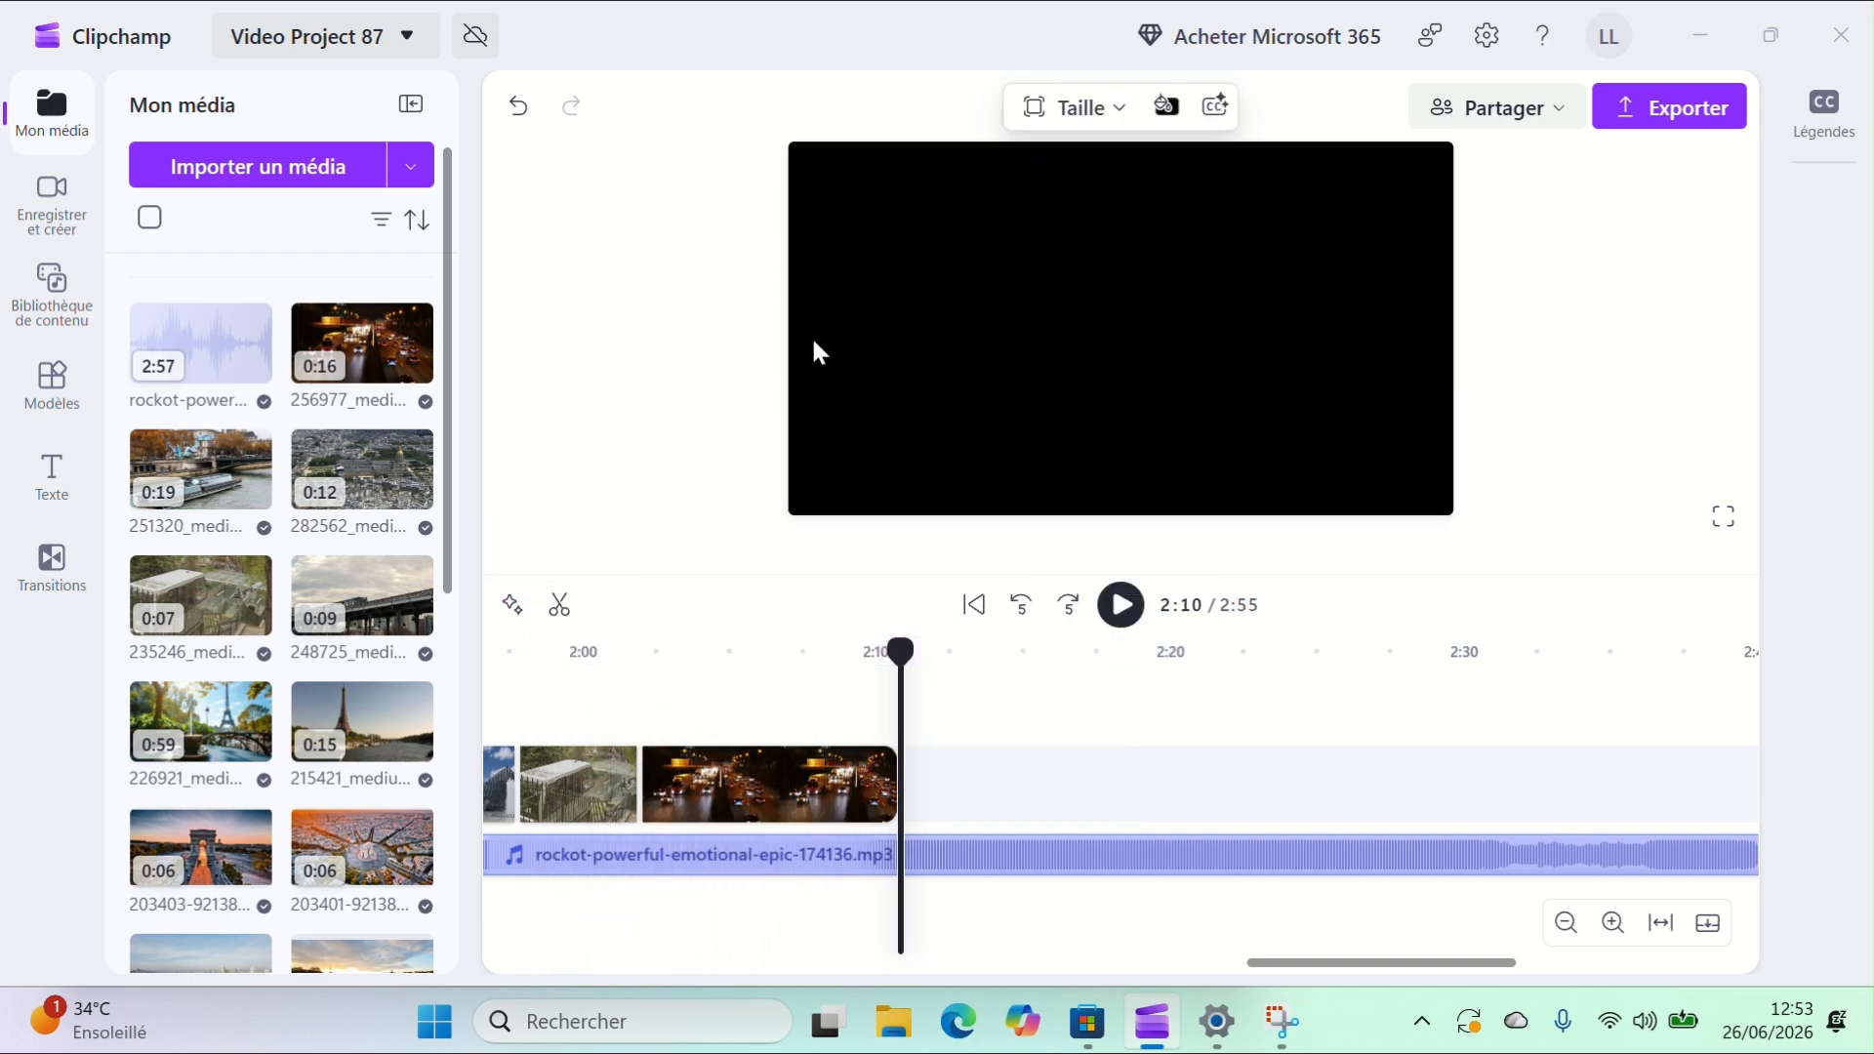
Step: Add a MARÉE title right after the night traffic clip and change its text to "Labo Mediaprod"
{"action": "left_click", "coordinate": [58, 480]}
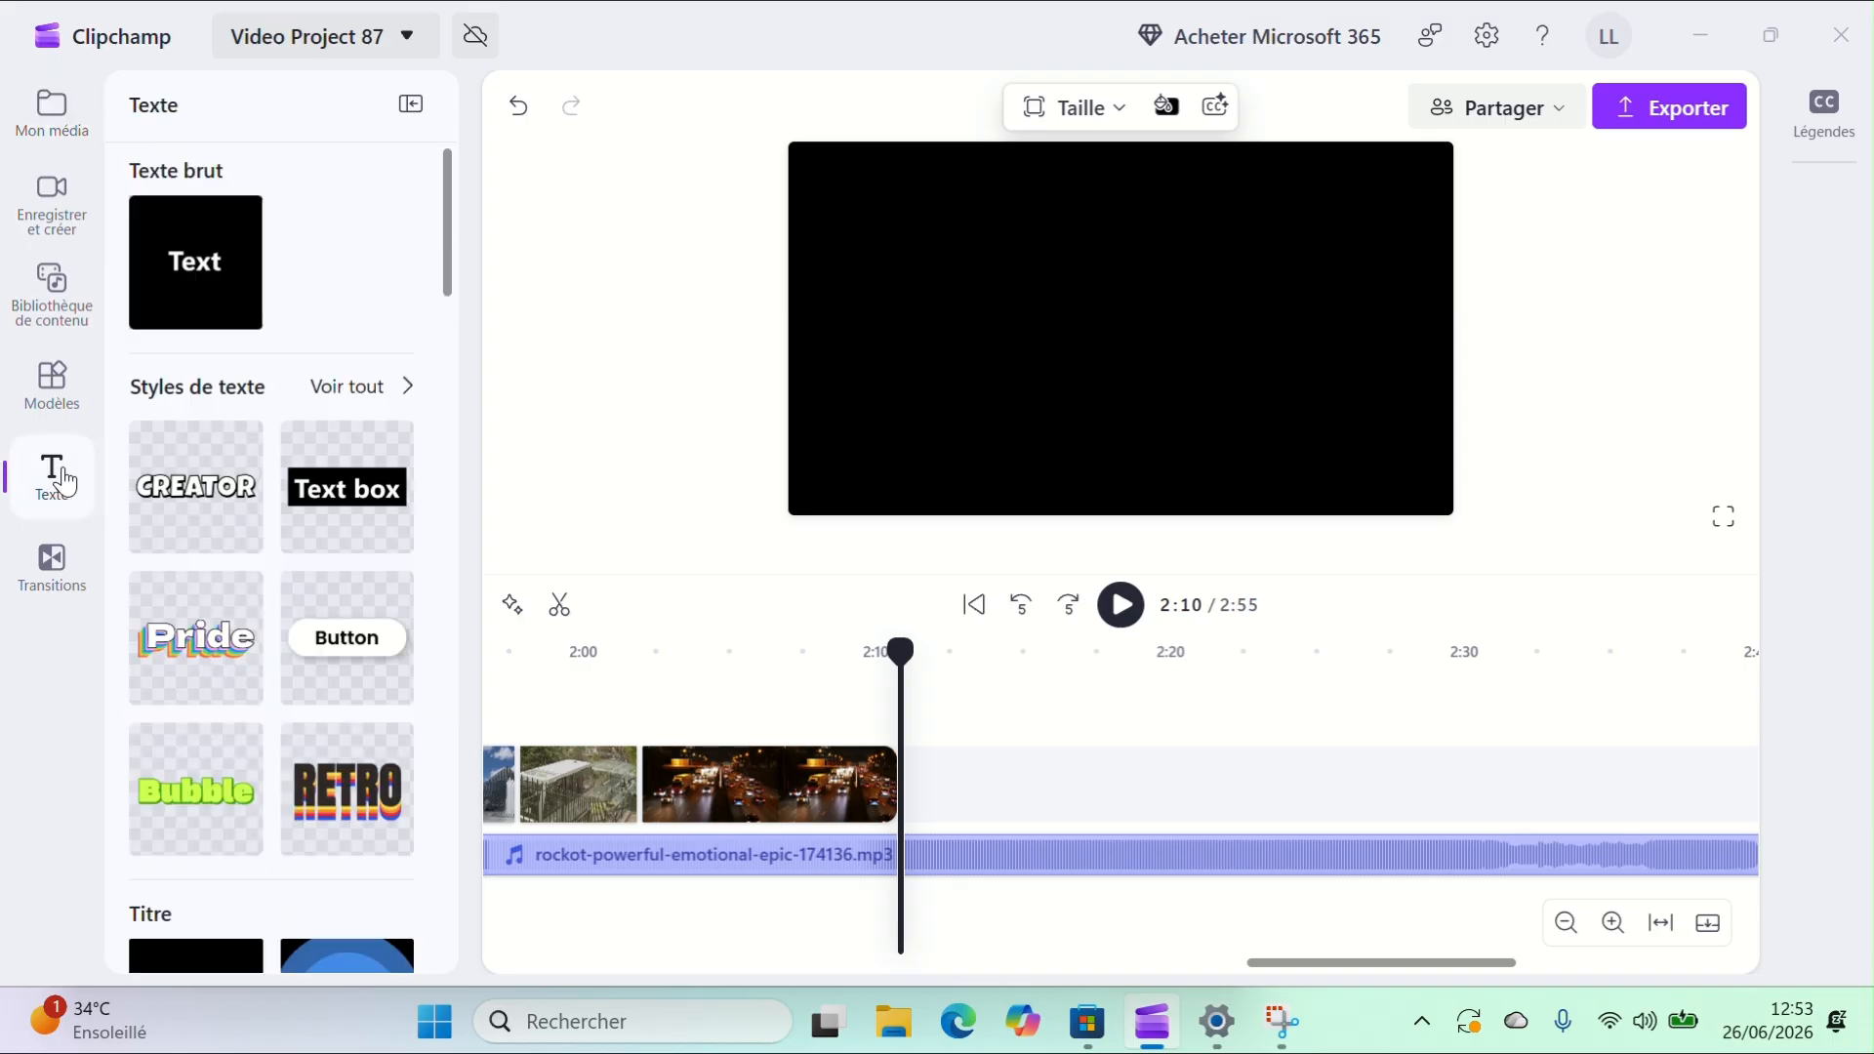
{"action": "scroll", "coordinate": [261, 625], "scroll_direction": "down", "scroll_amount": 10}
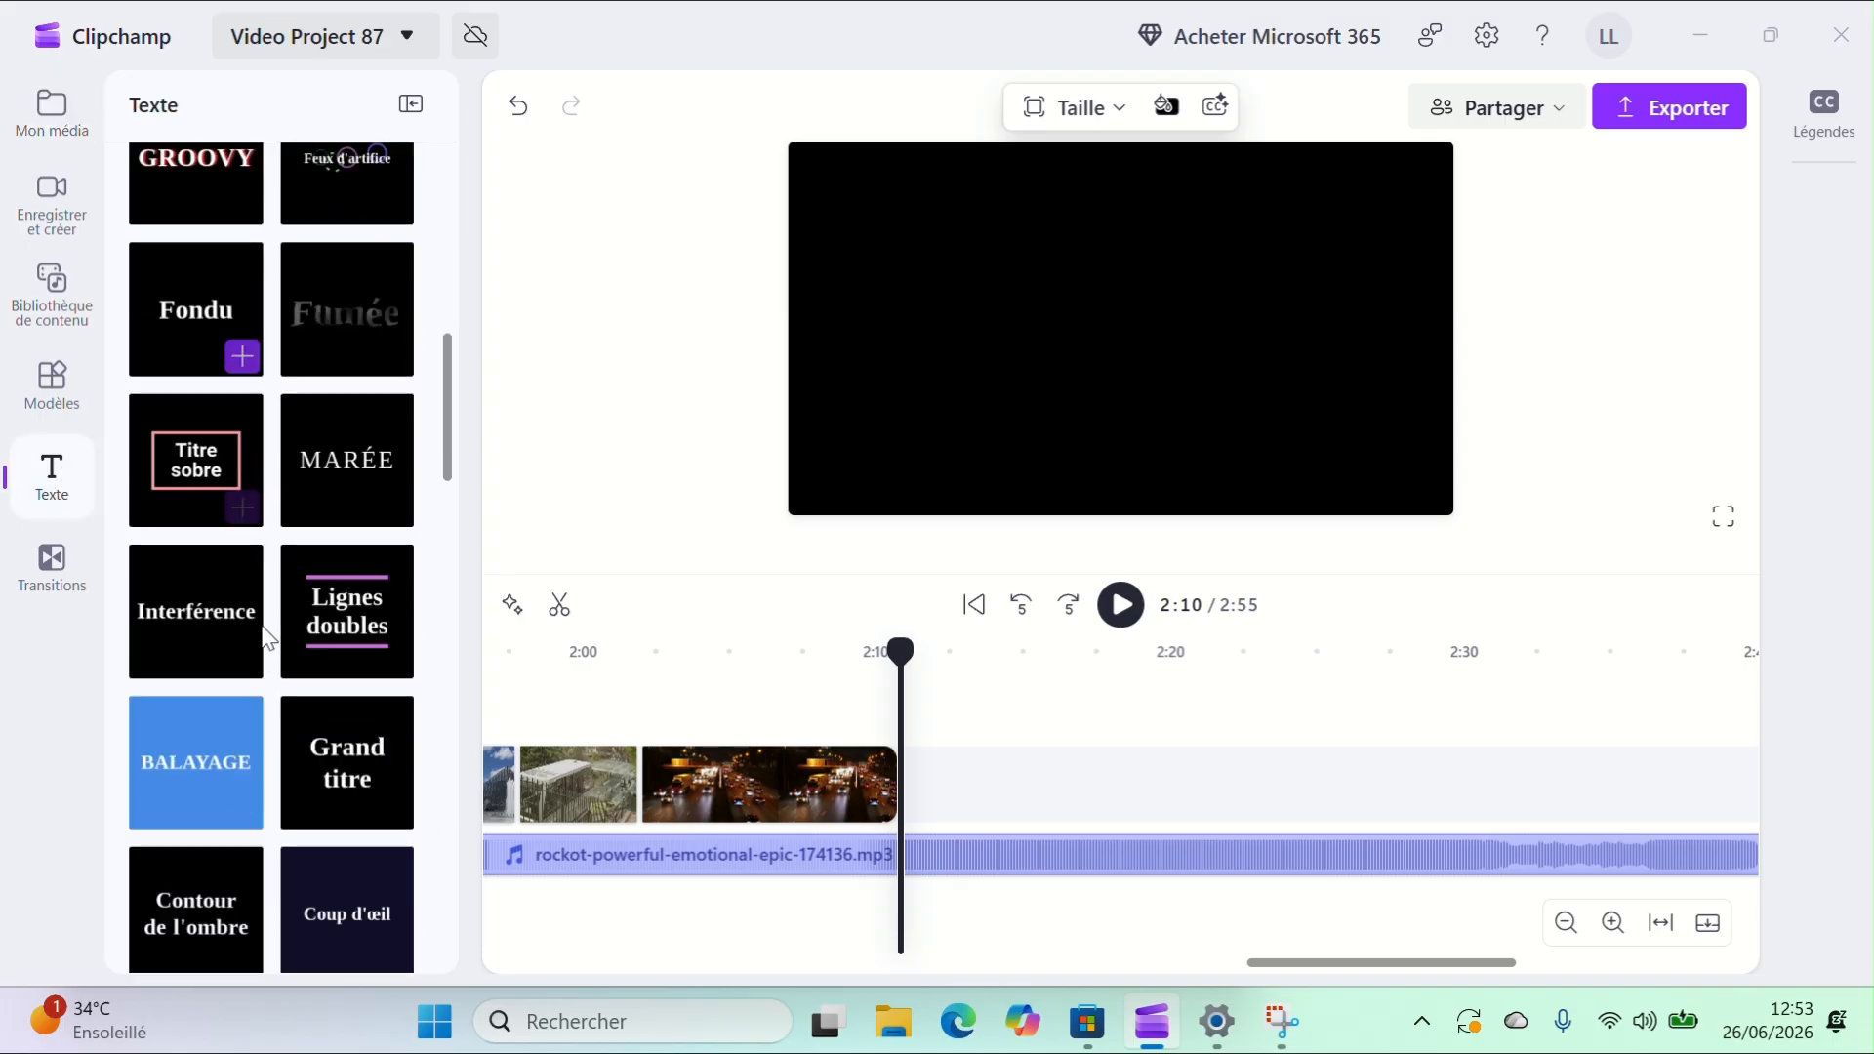
{"action": "scroll", "coordinate": [265, 636], "scroll_direction": "down", "scroll_amount": 8}
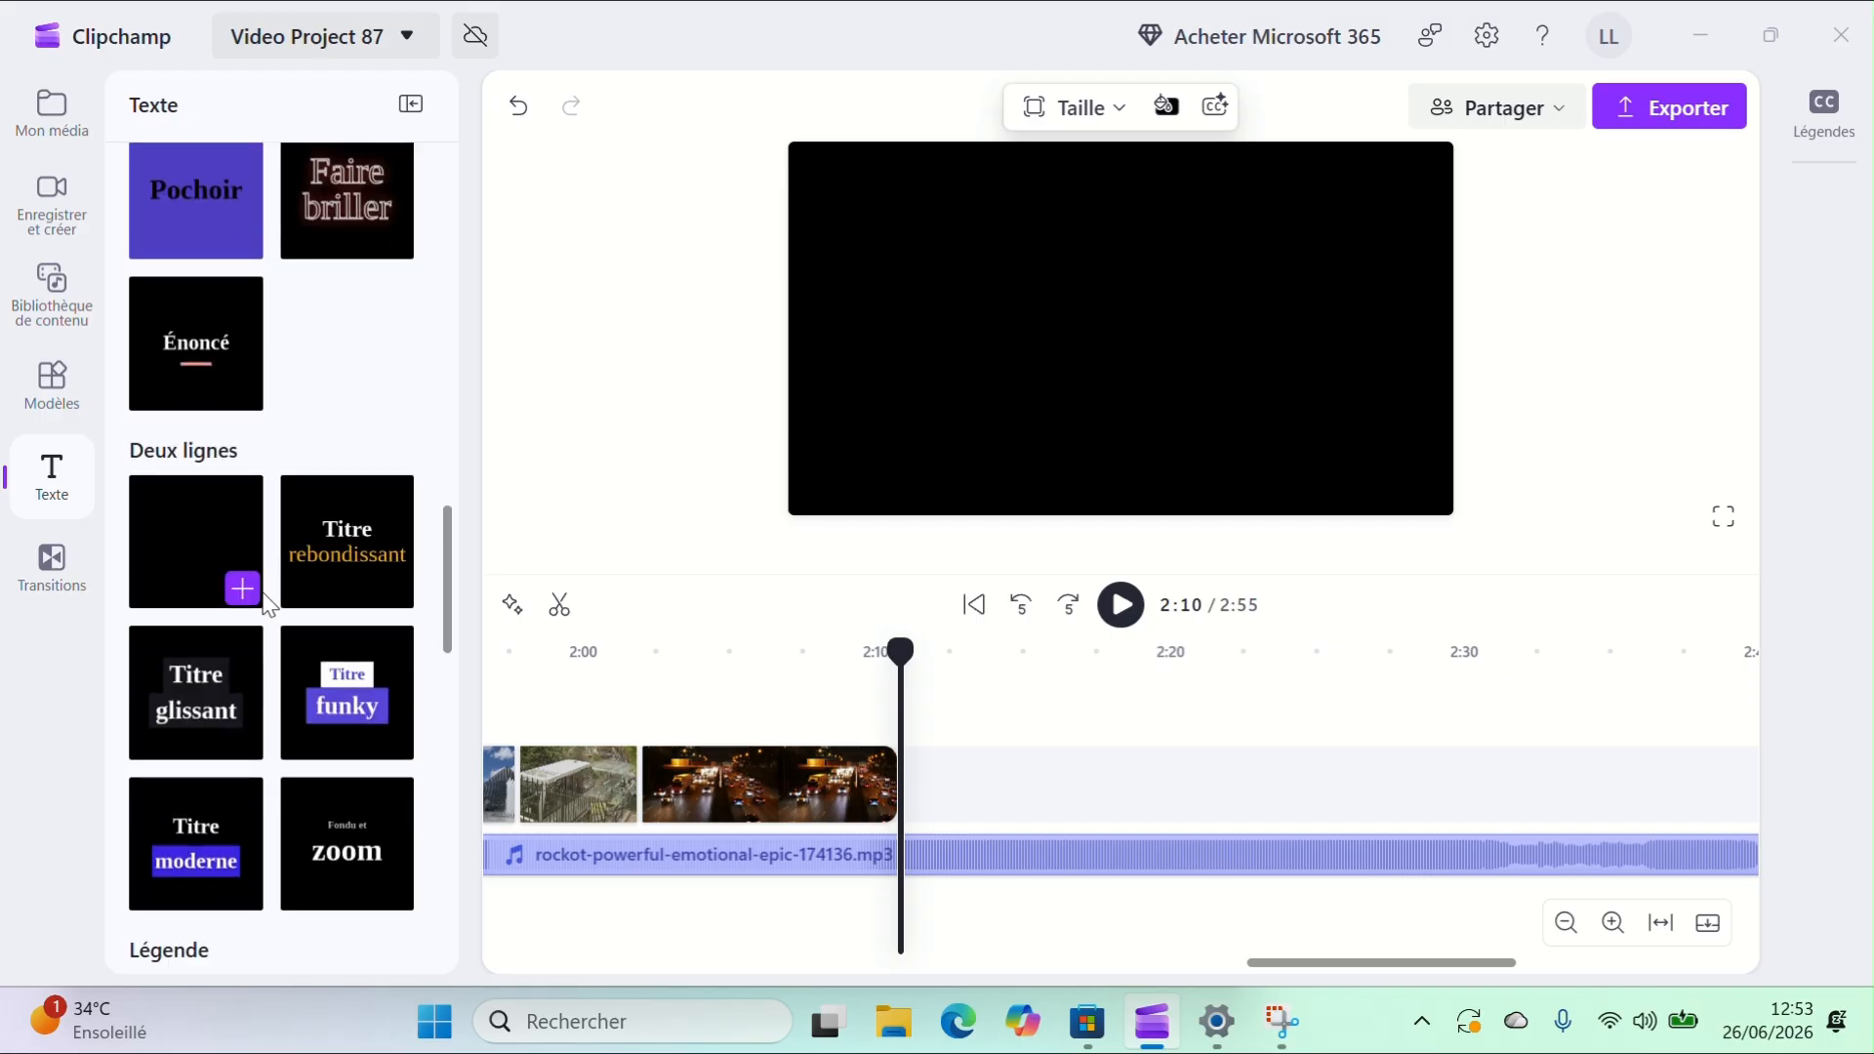
{"action": "scroll", "coordinate": [266, 602], "scroll_direction": "down", "scroll_amount": 5}
{"action": "scroll", "coordinate": [267, 603], "scroll_direction": "down", "scroll_amount": 12}
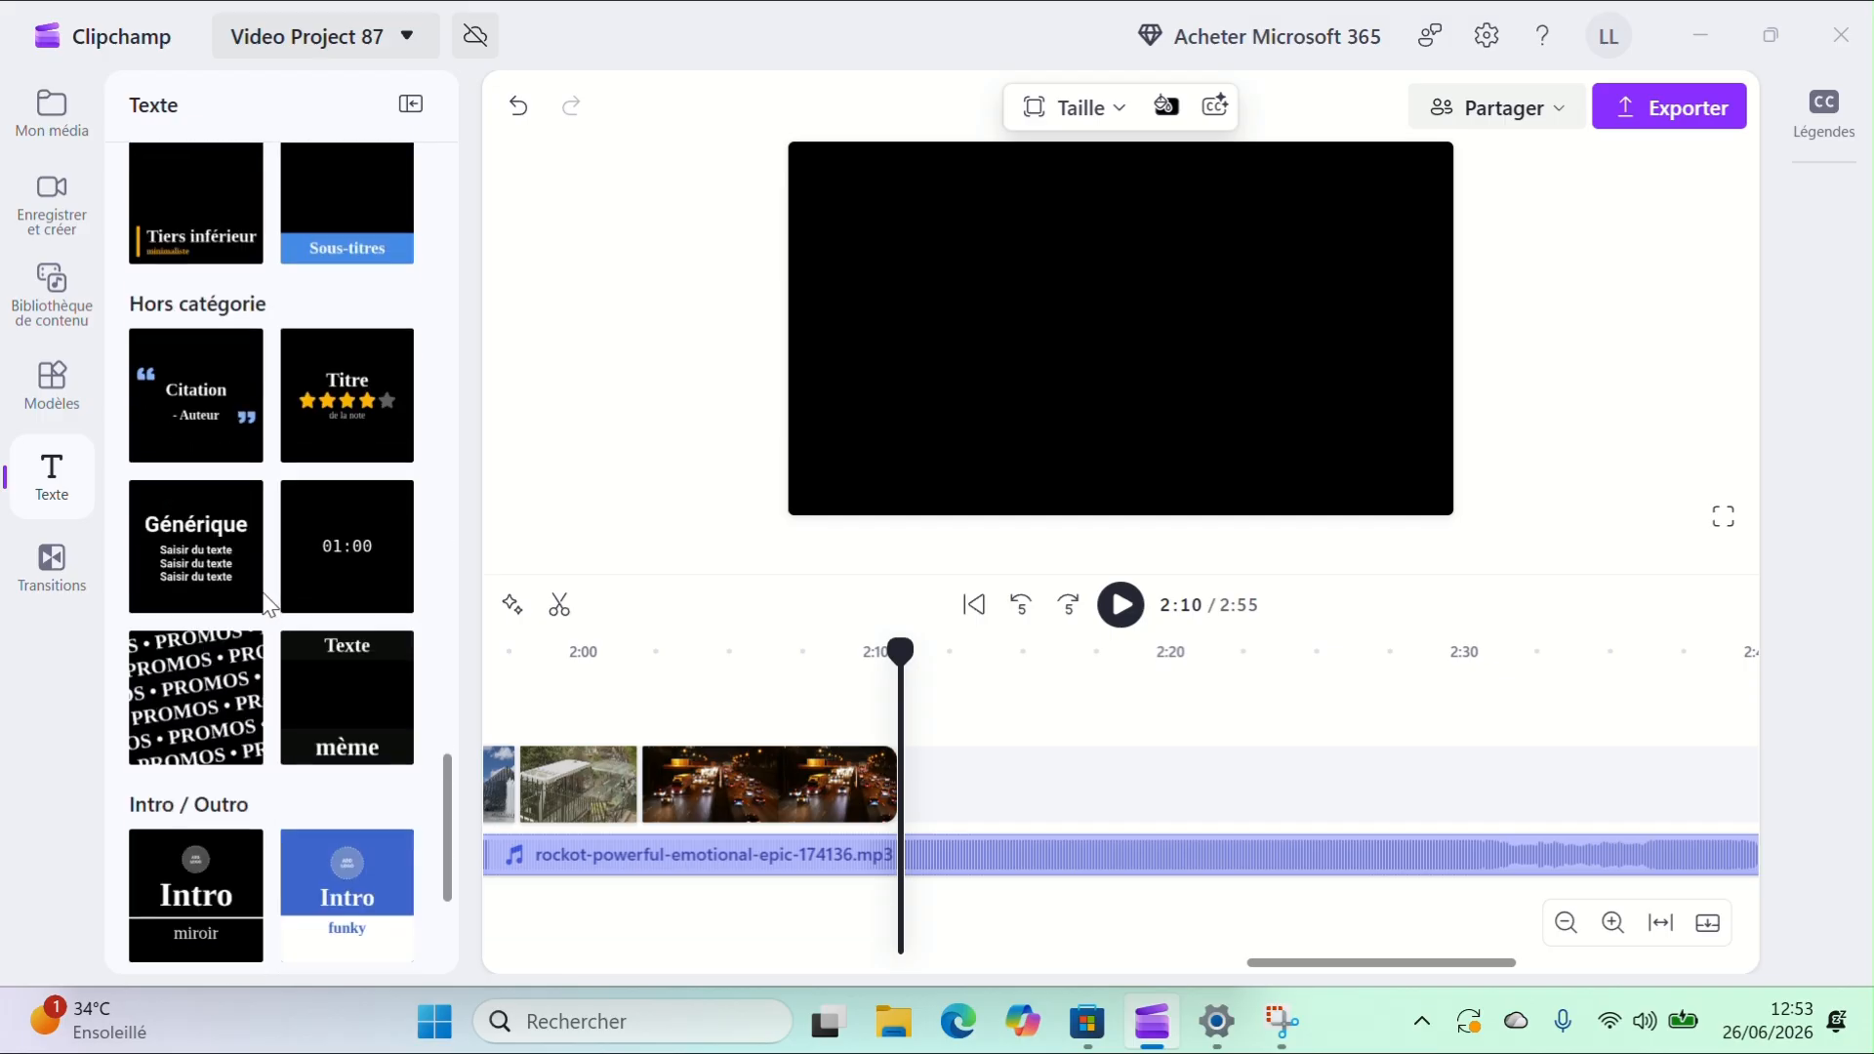
{"action": "scroll", "coordinate": [267, 604], "scroll_direction": "up", "scroll_amount": 10}
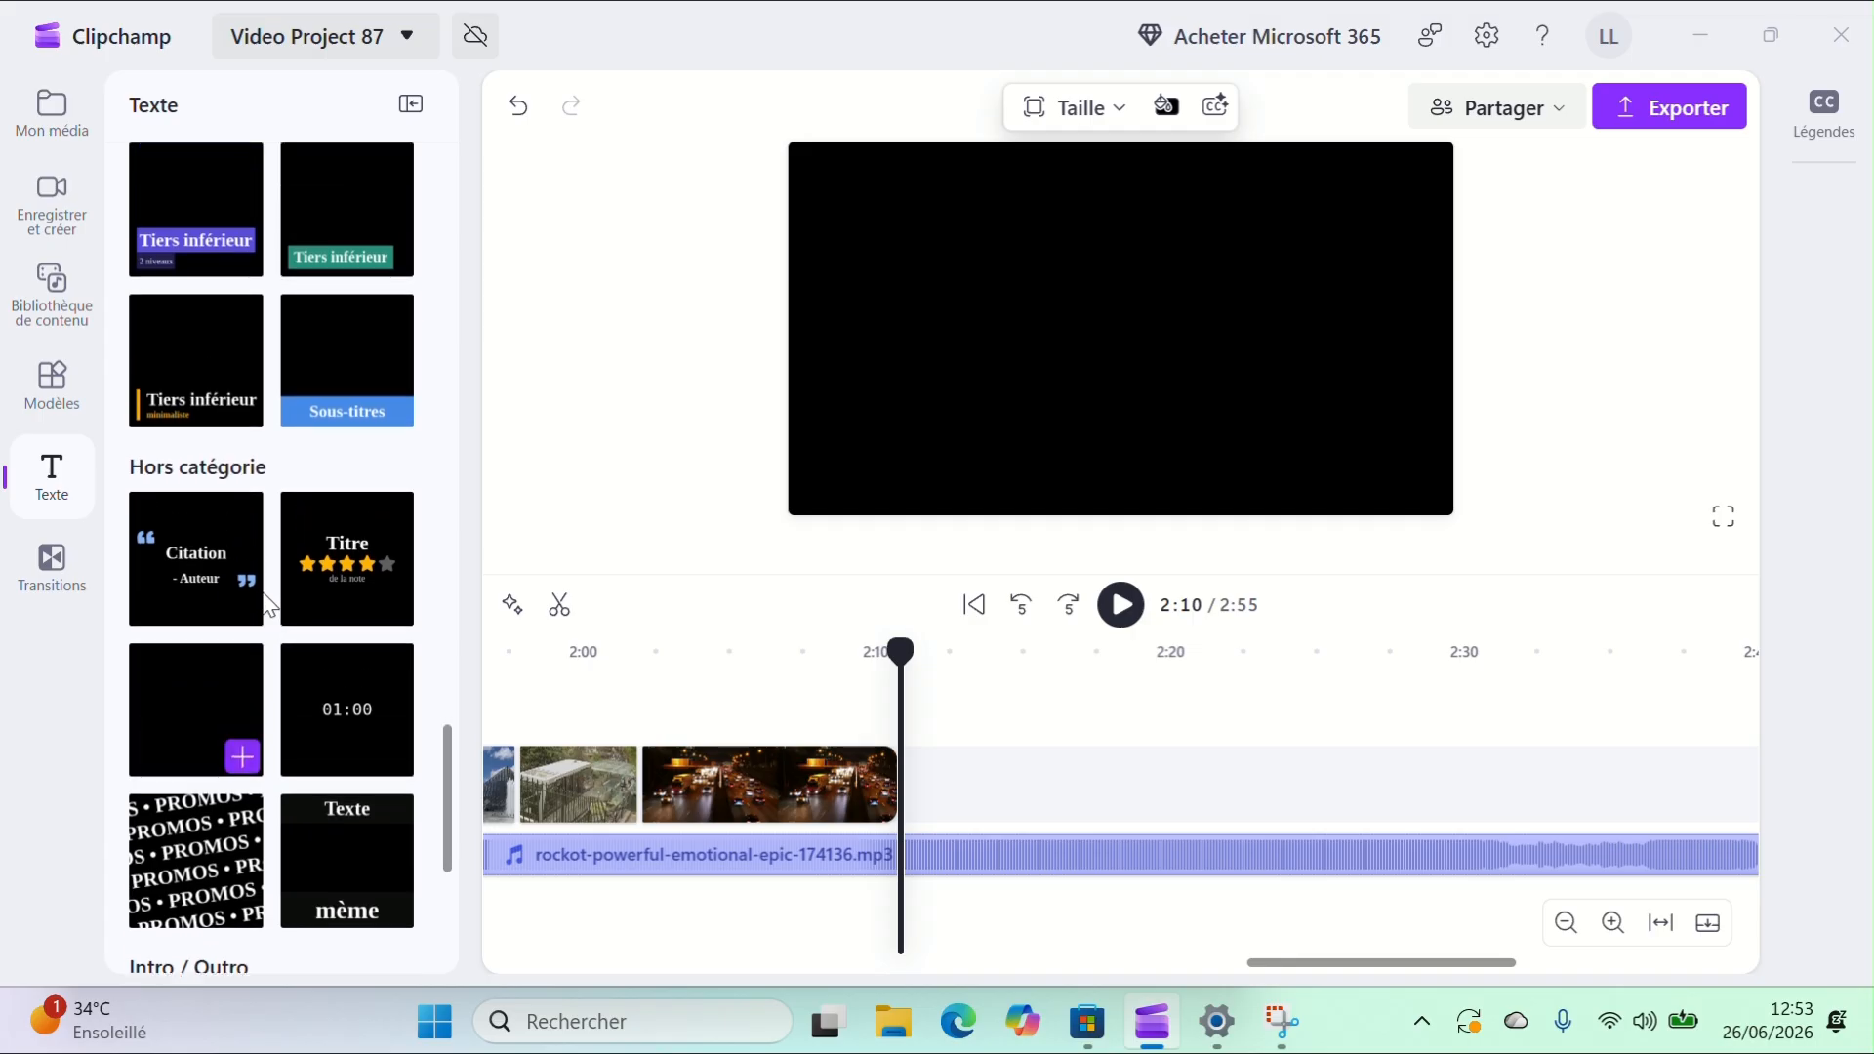
{"action": "scroll", "coordinate": [267, 606], "scroll_direction": "up", "scroll_amount": 10}
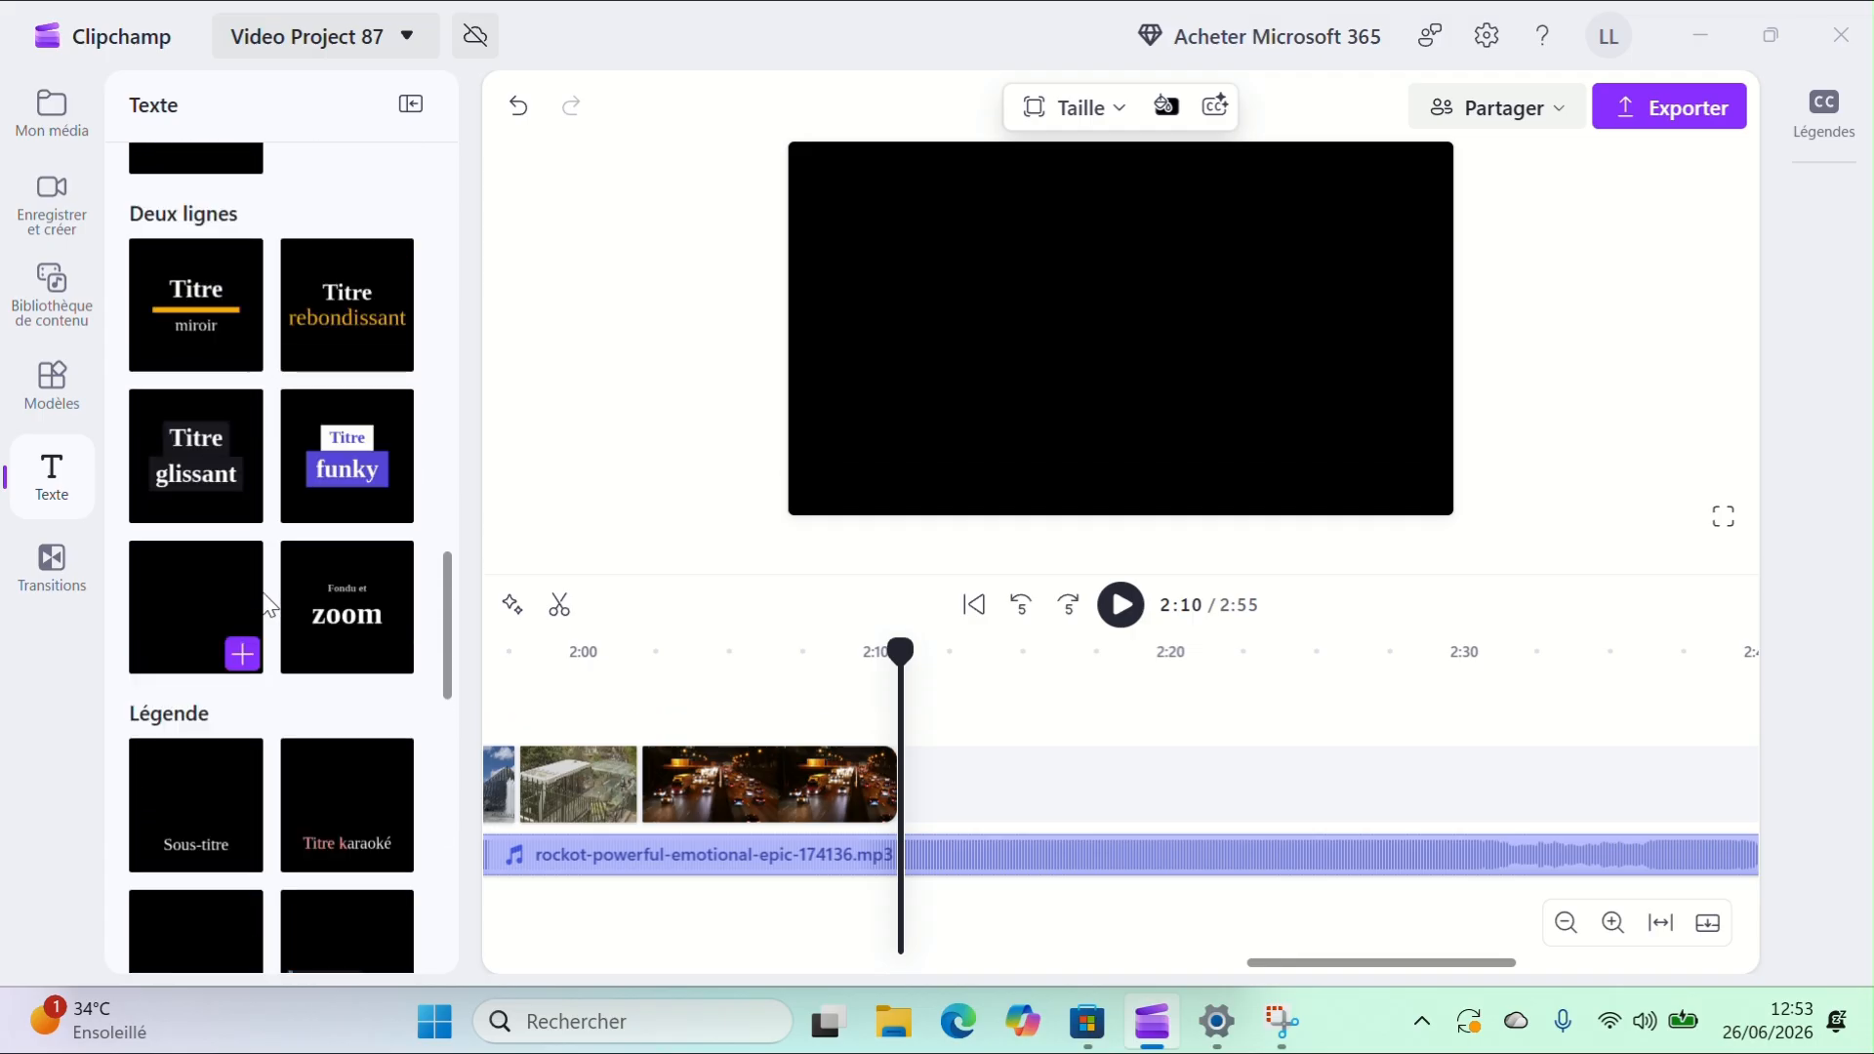
{"action": "scroll", "coordinate": [267, 605], "scroll_direction": "up", "scroll_amount": 6}
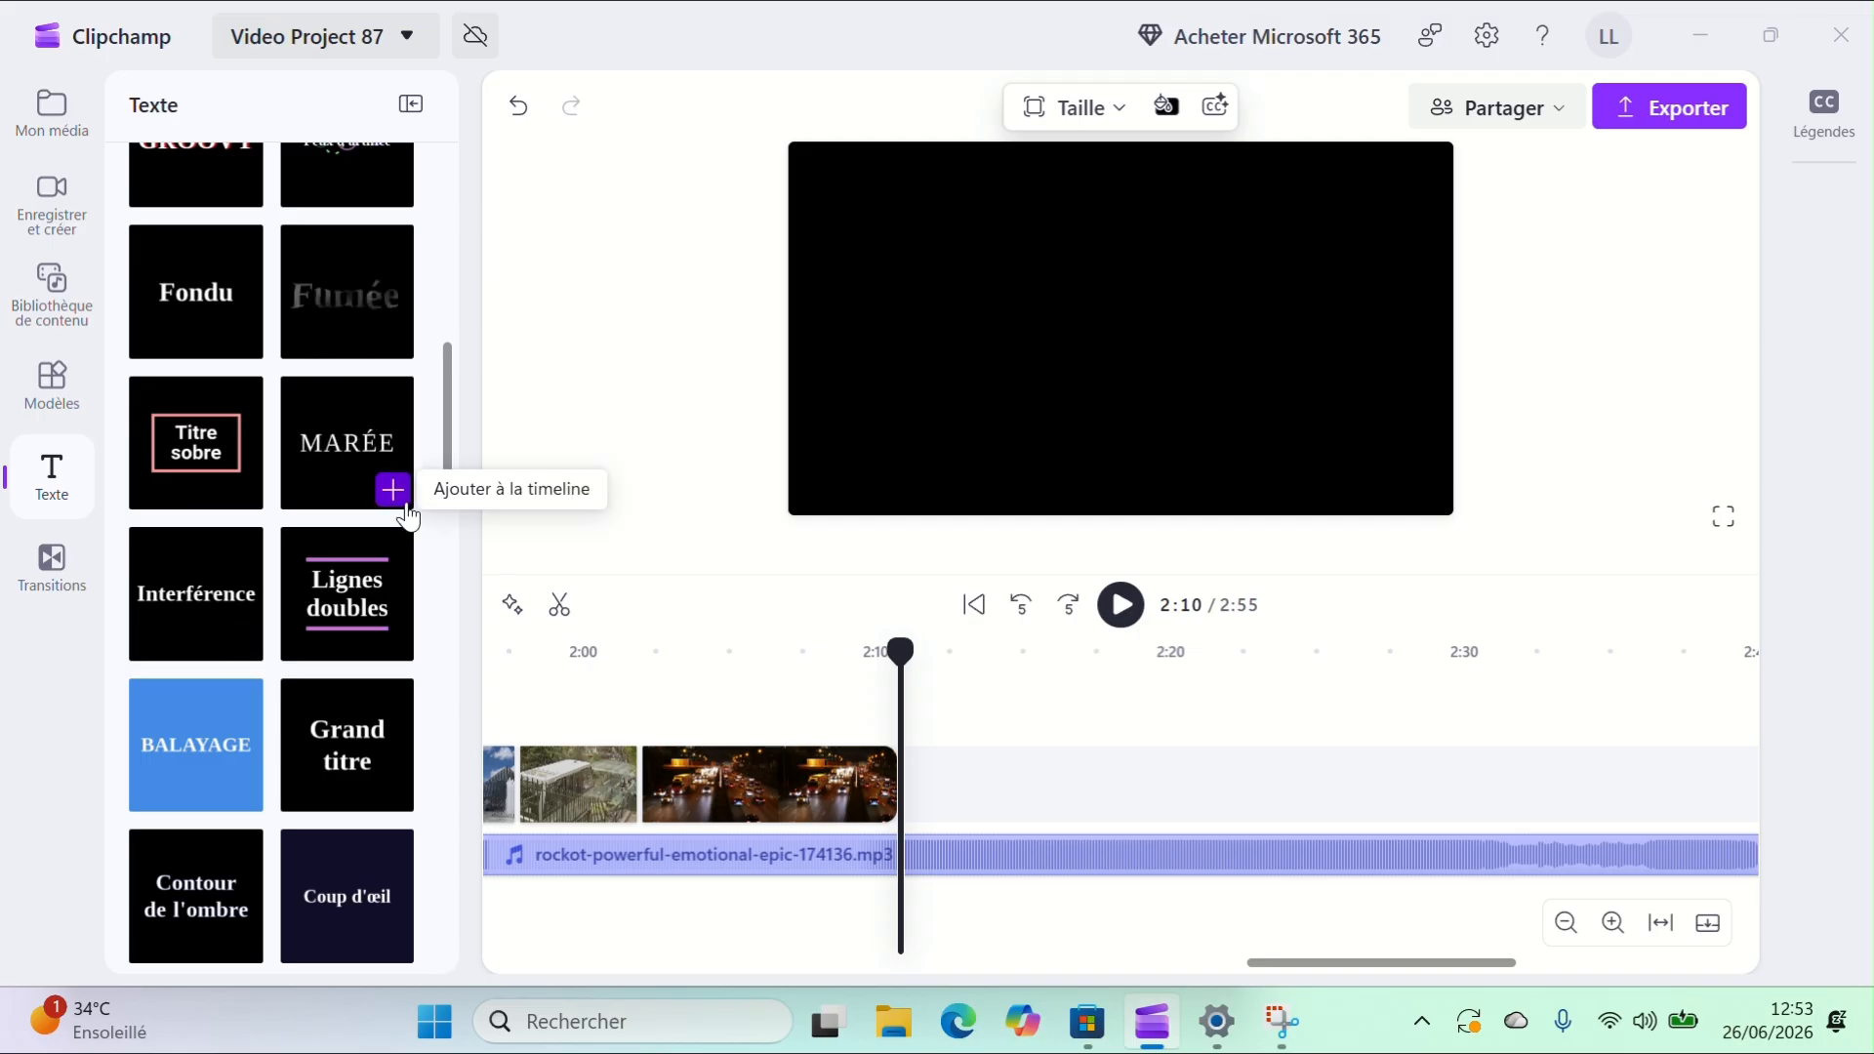
{"action": "left_click", "coordinate": [392, 490]}
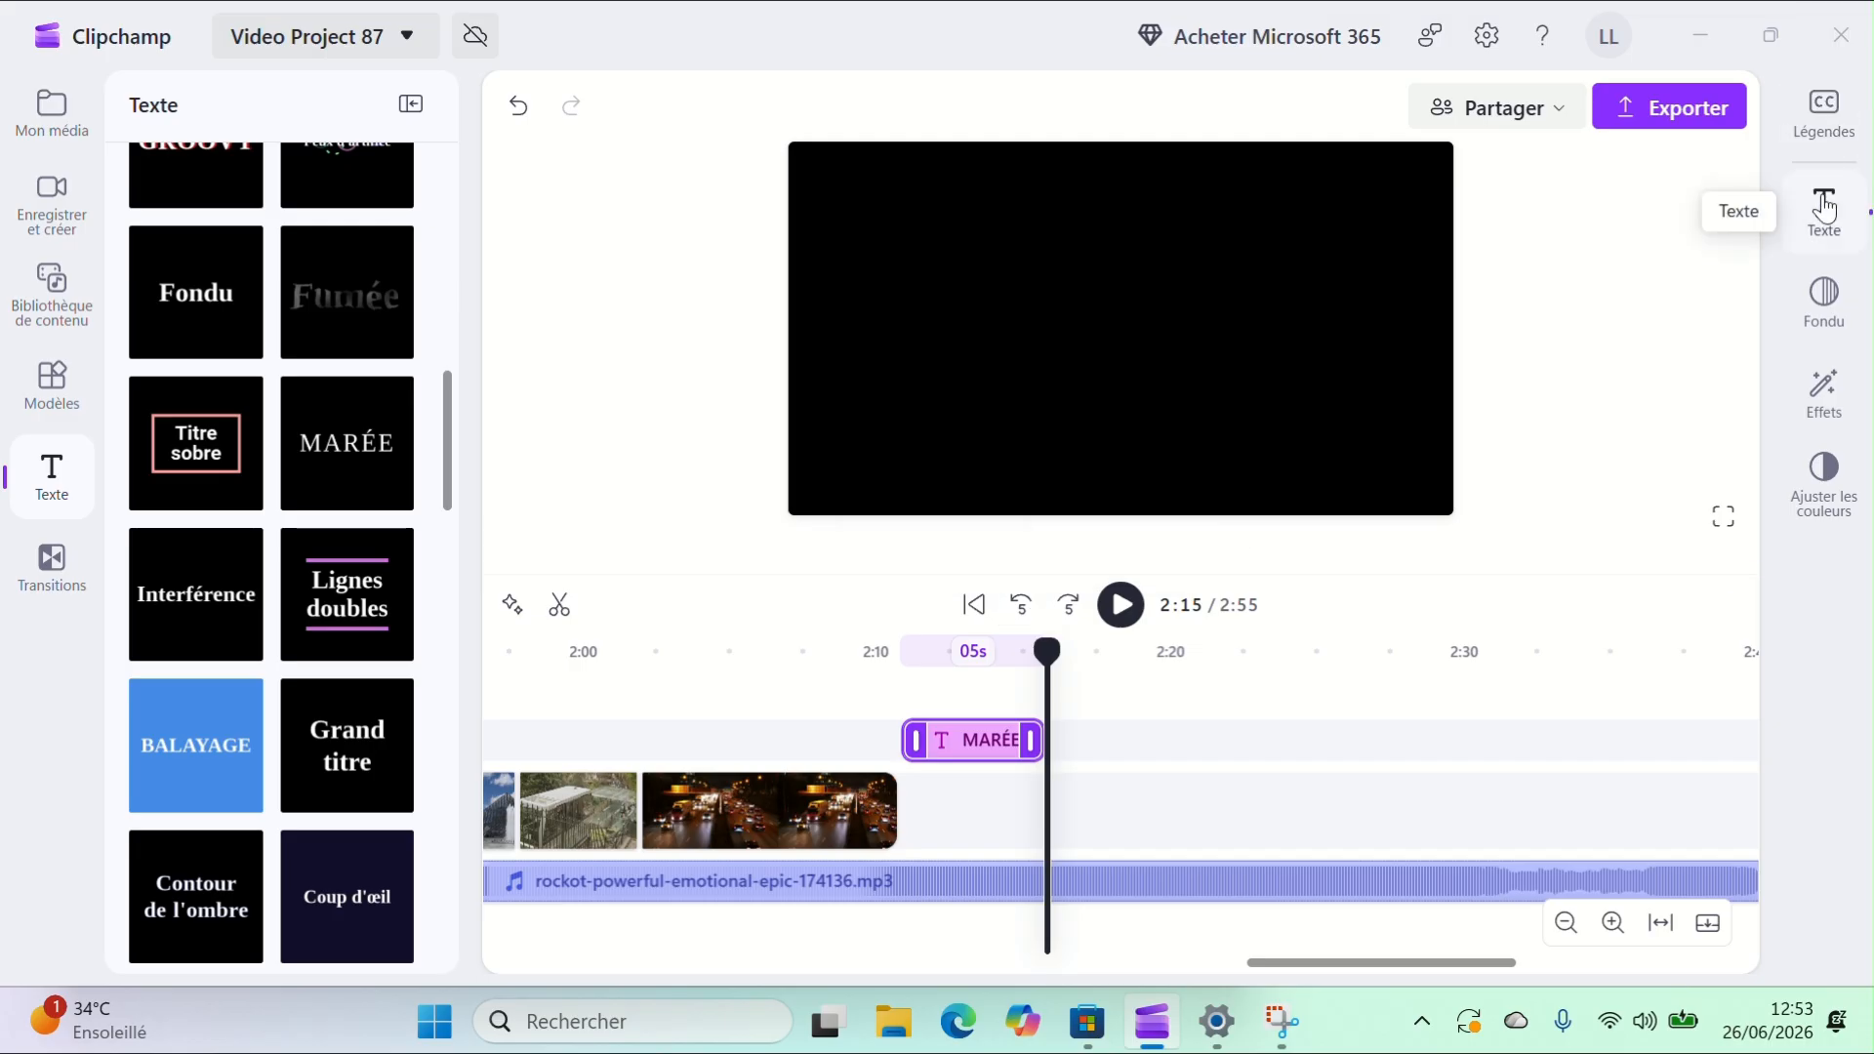
{"action": "left_click", "coordinate": [1824, 208]}
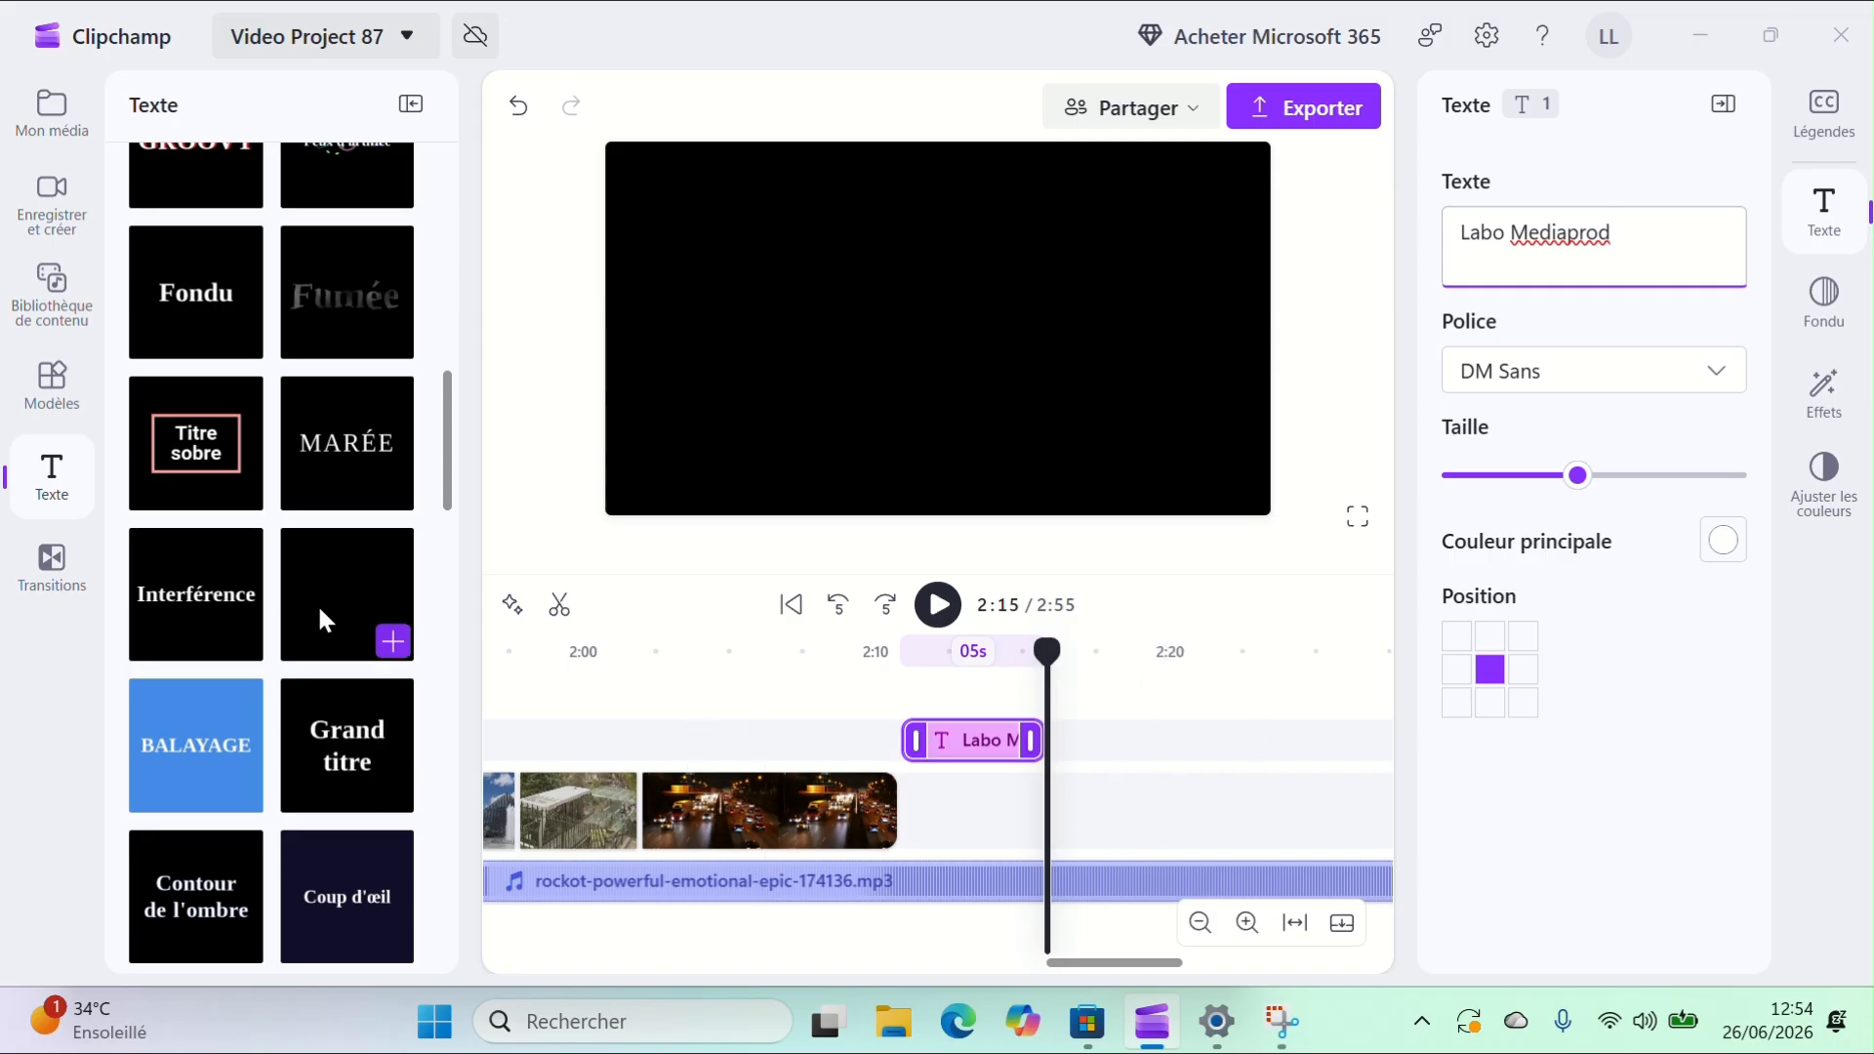
Step: Add a second MARÉE title after the first, set its text to "Merci à tous..." and place it in the frame's lower-right corner
{"action": "left_click", "coordinate": [395, 491]}
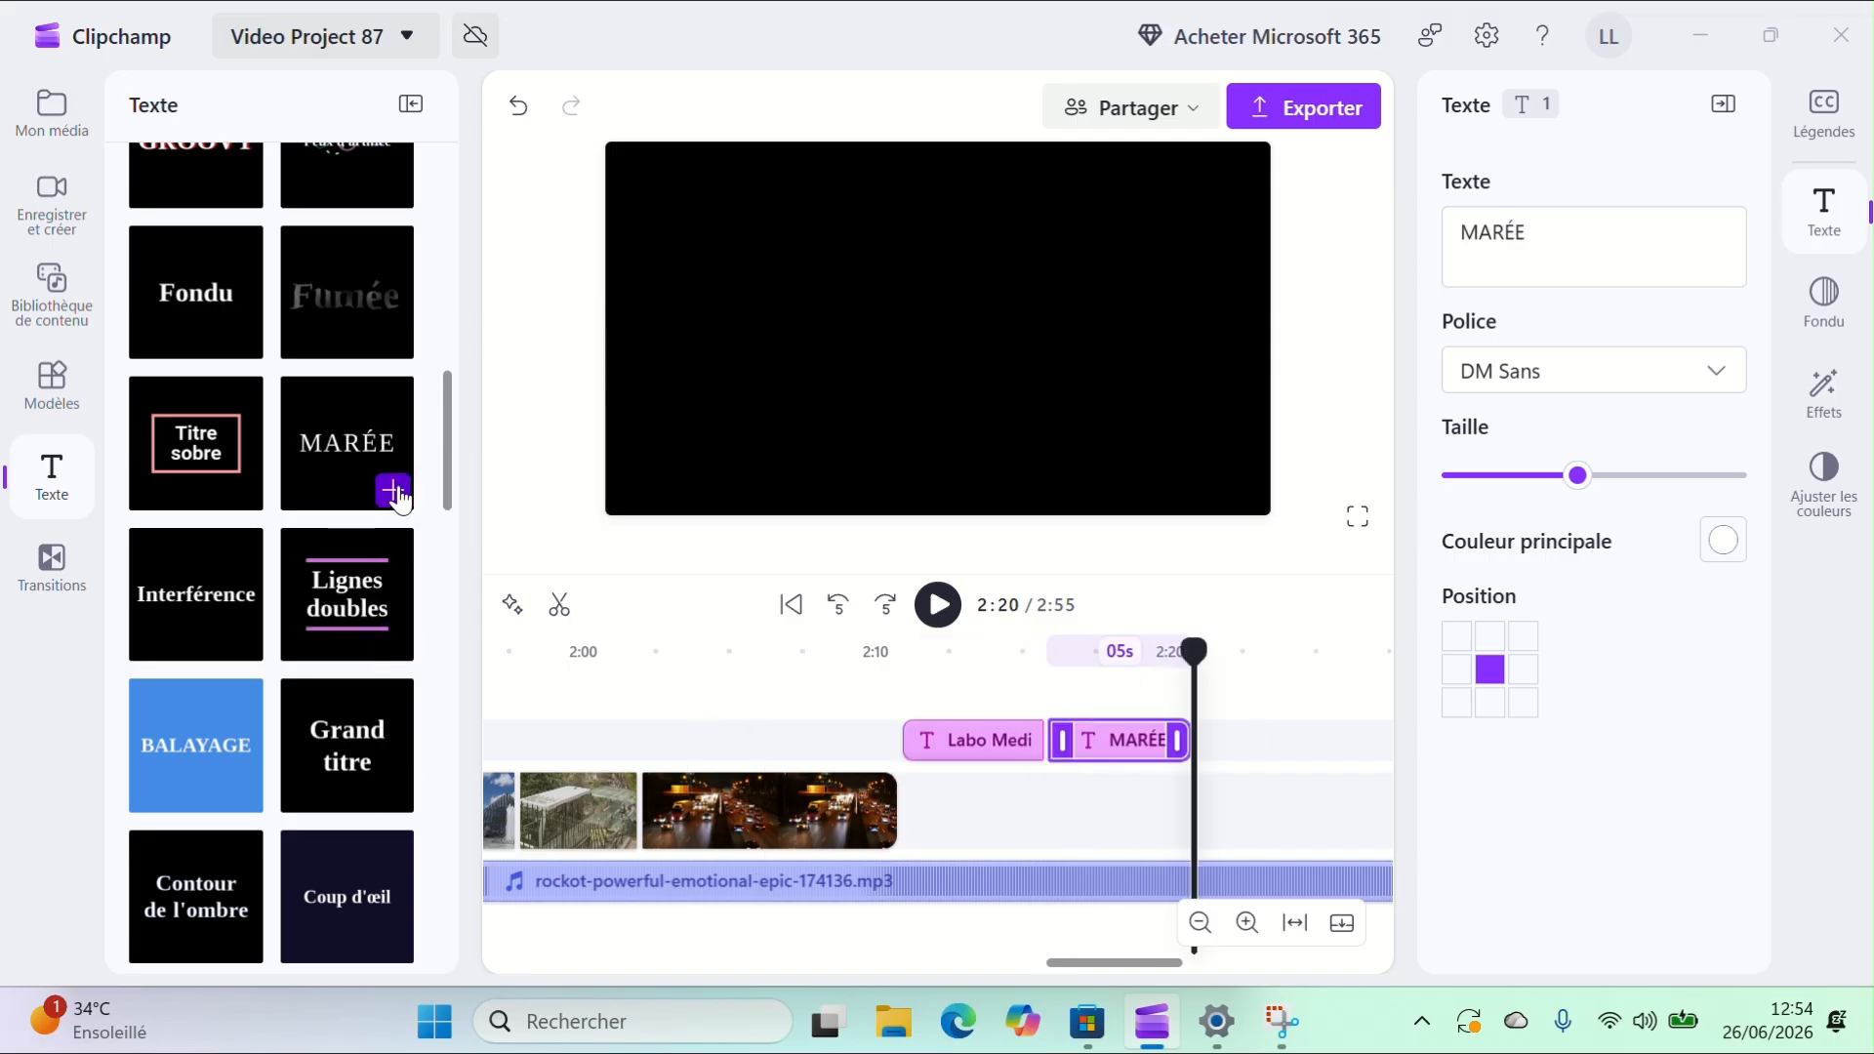
{"action": "double_click", "coordinate": [1533, 236]}
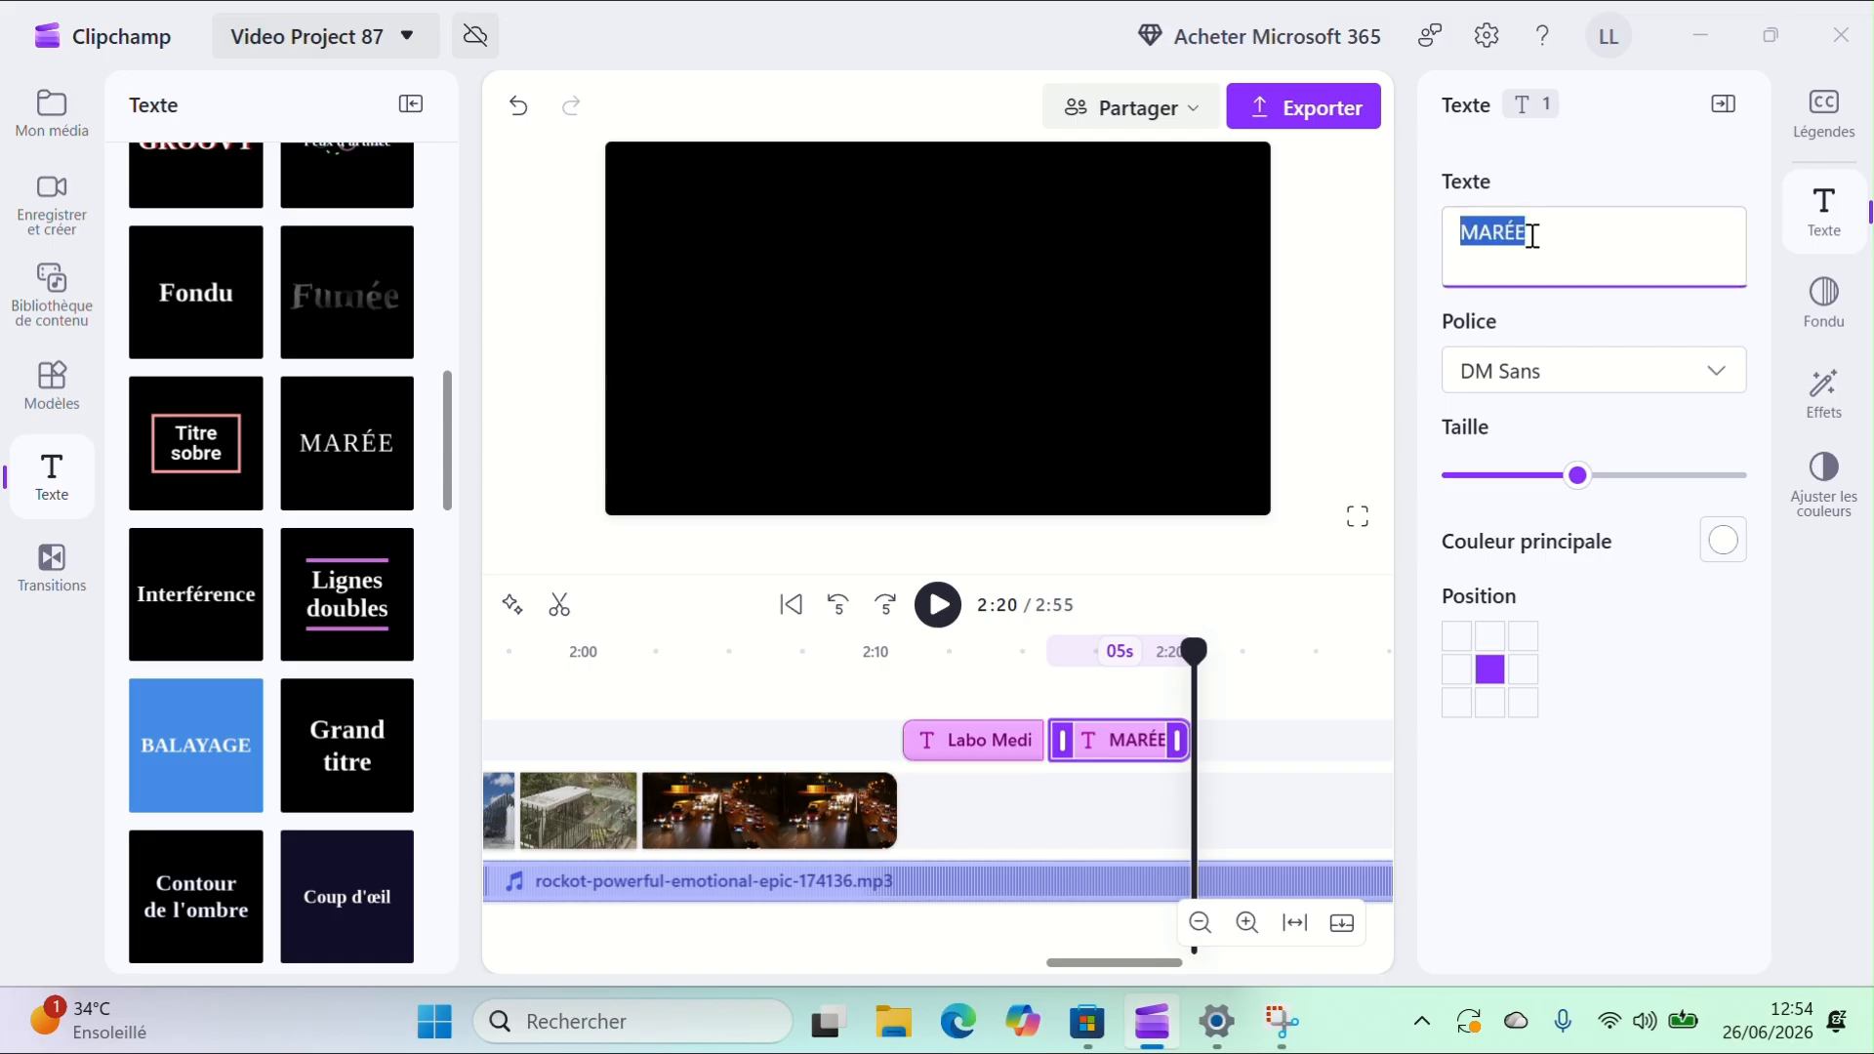
{"action": "type", "text": "Merci à tous..."}
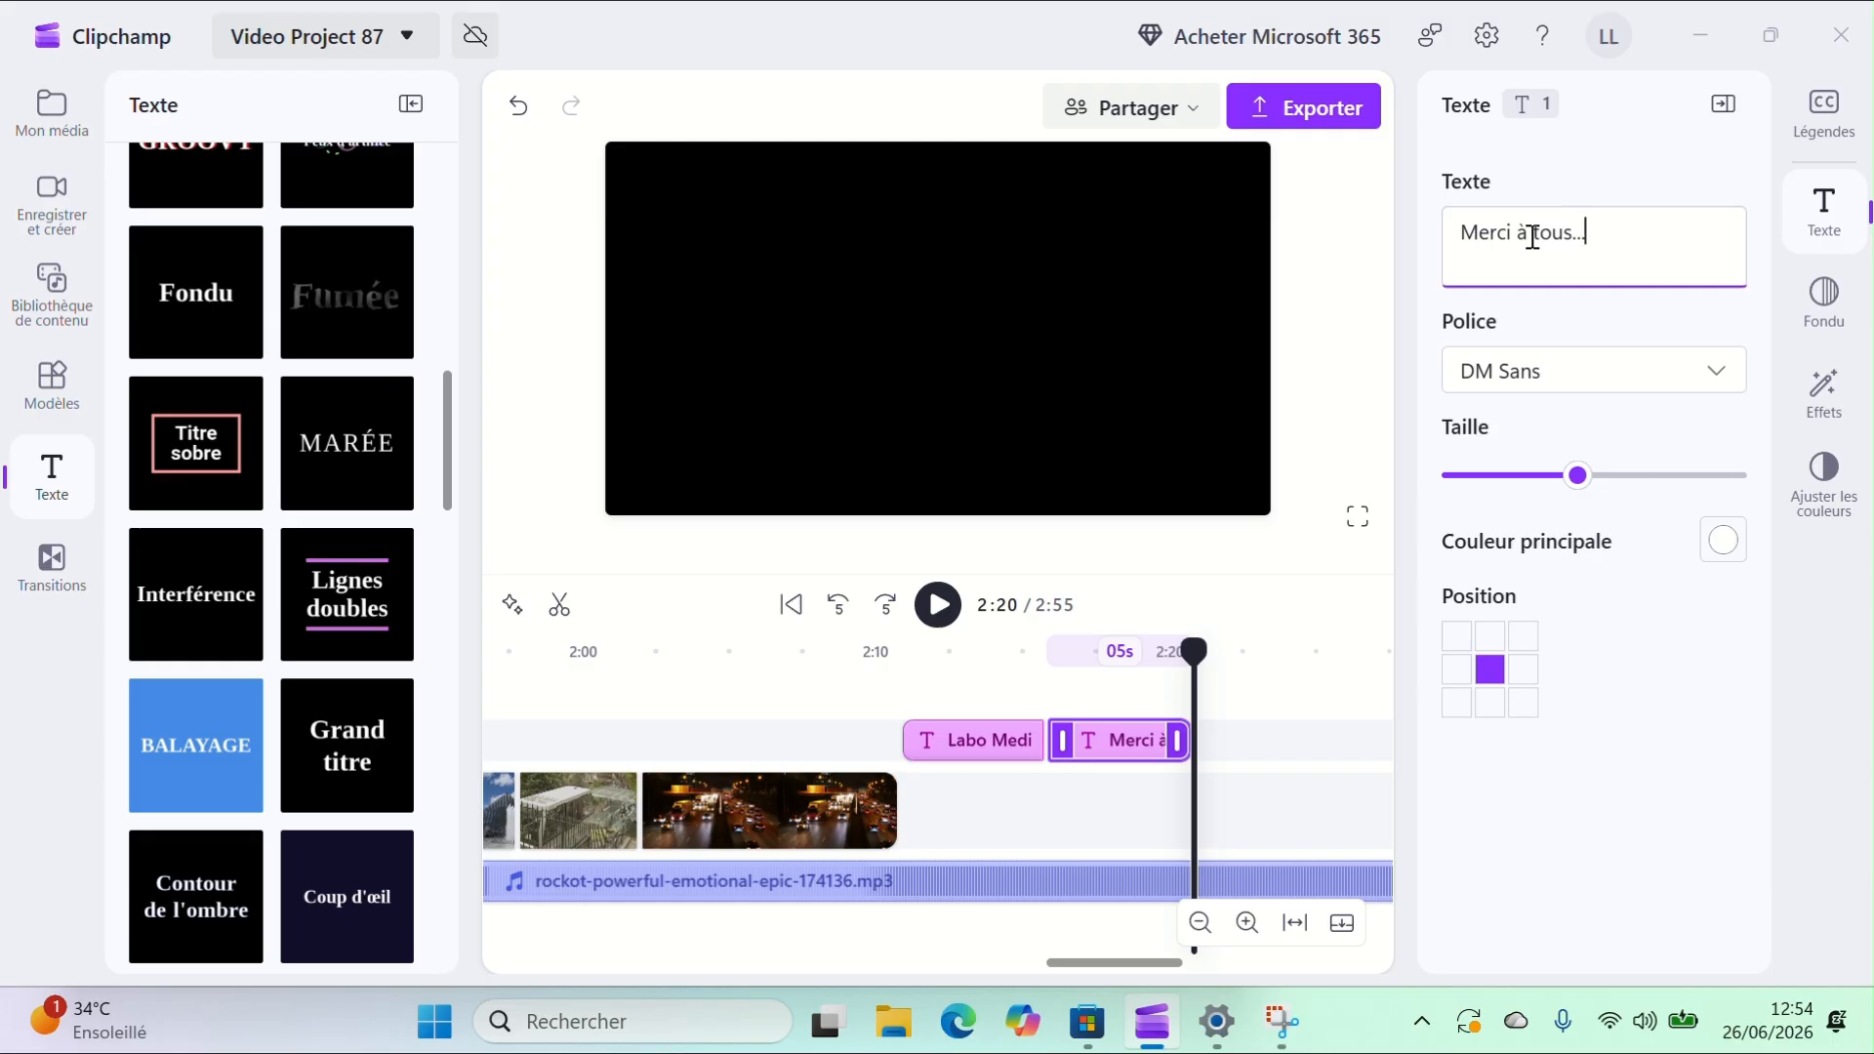
{"action": "left_click", "coordinate": [1521, 704]}
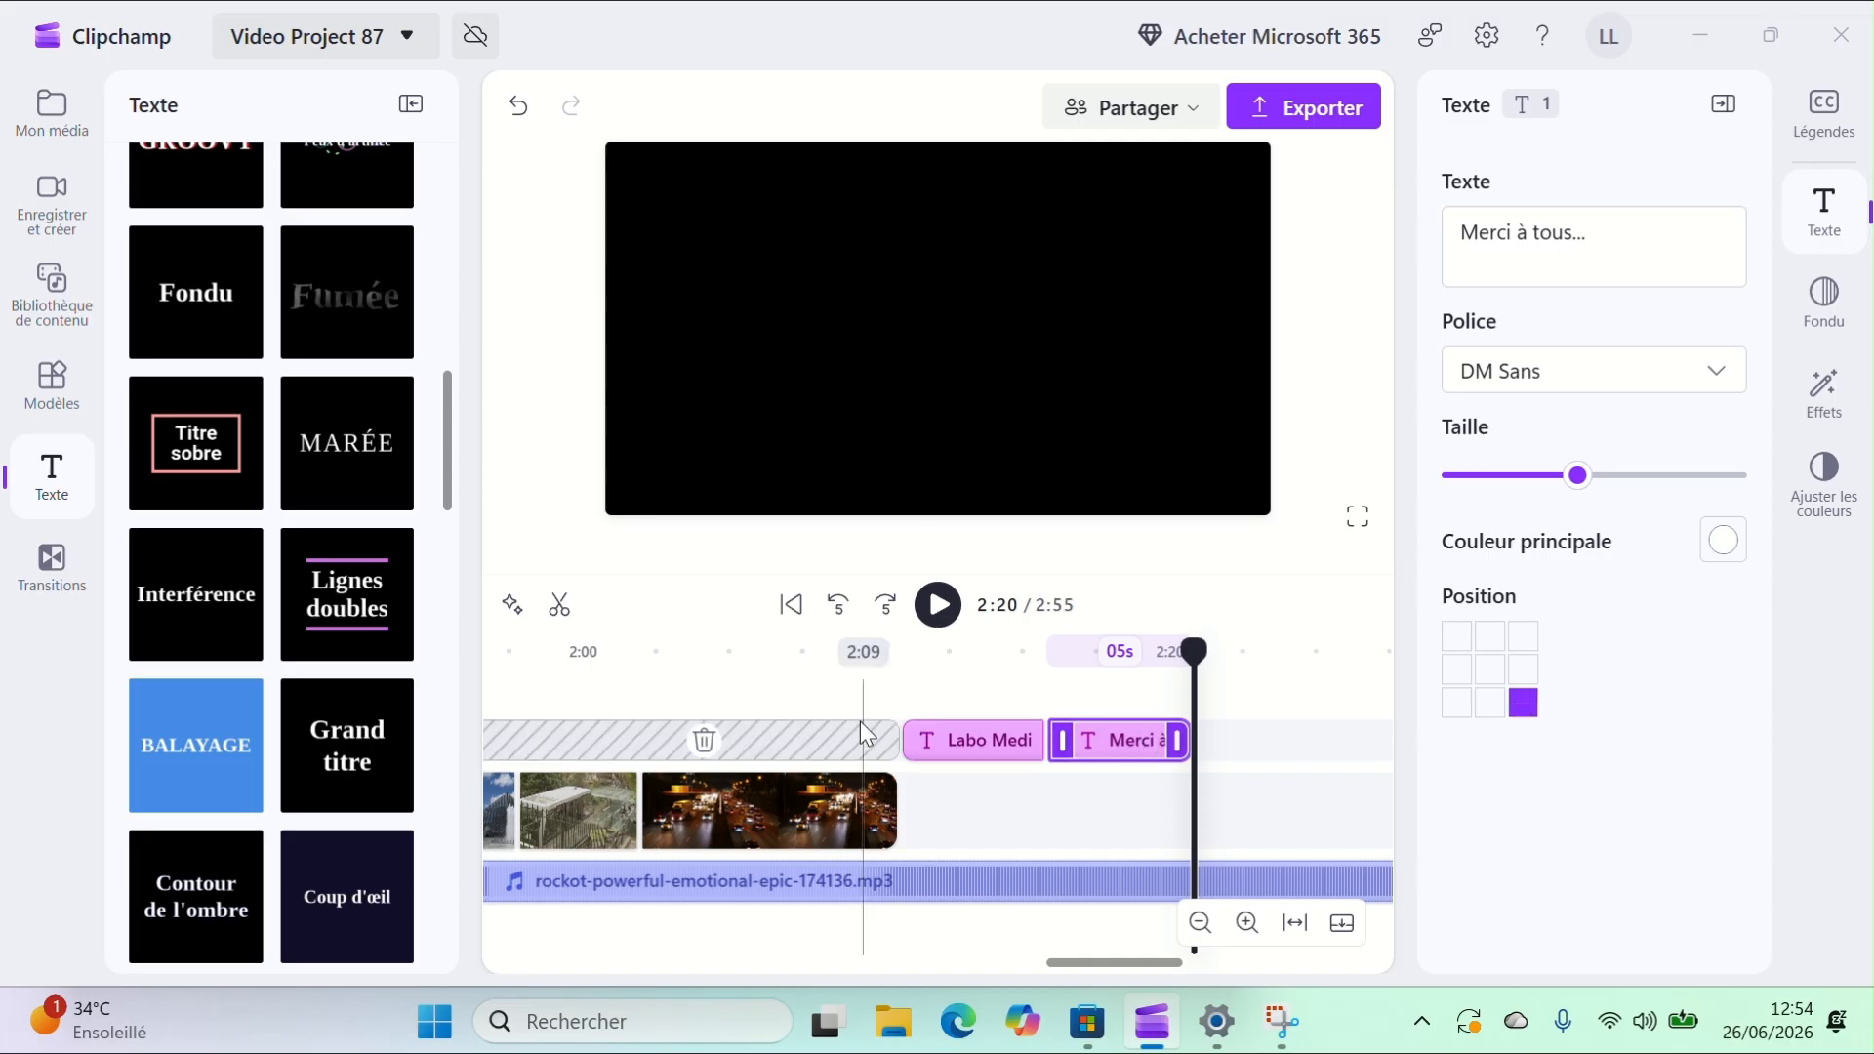
Step: Play the montage from the start and check it at several points up to the "Labo Mediaprod" title at 2:13
{"action": "left_click", "coordinate": [796, 618]}
{"action": "left_click", "coordinate": [1201, 923]}
{"action": "left_click", "coordinate": [1201, 922]}
{"action": "left_click", "coordinate": [1201, 922]}
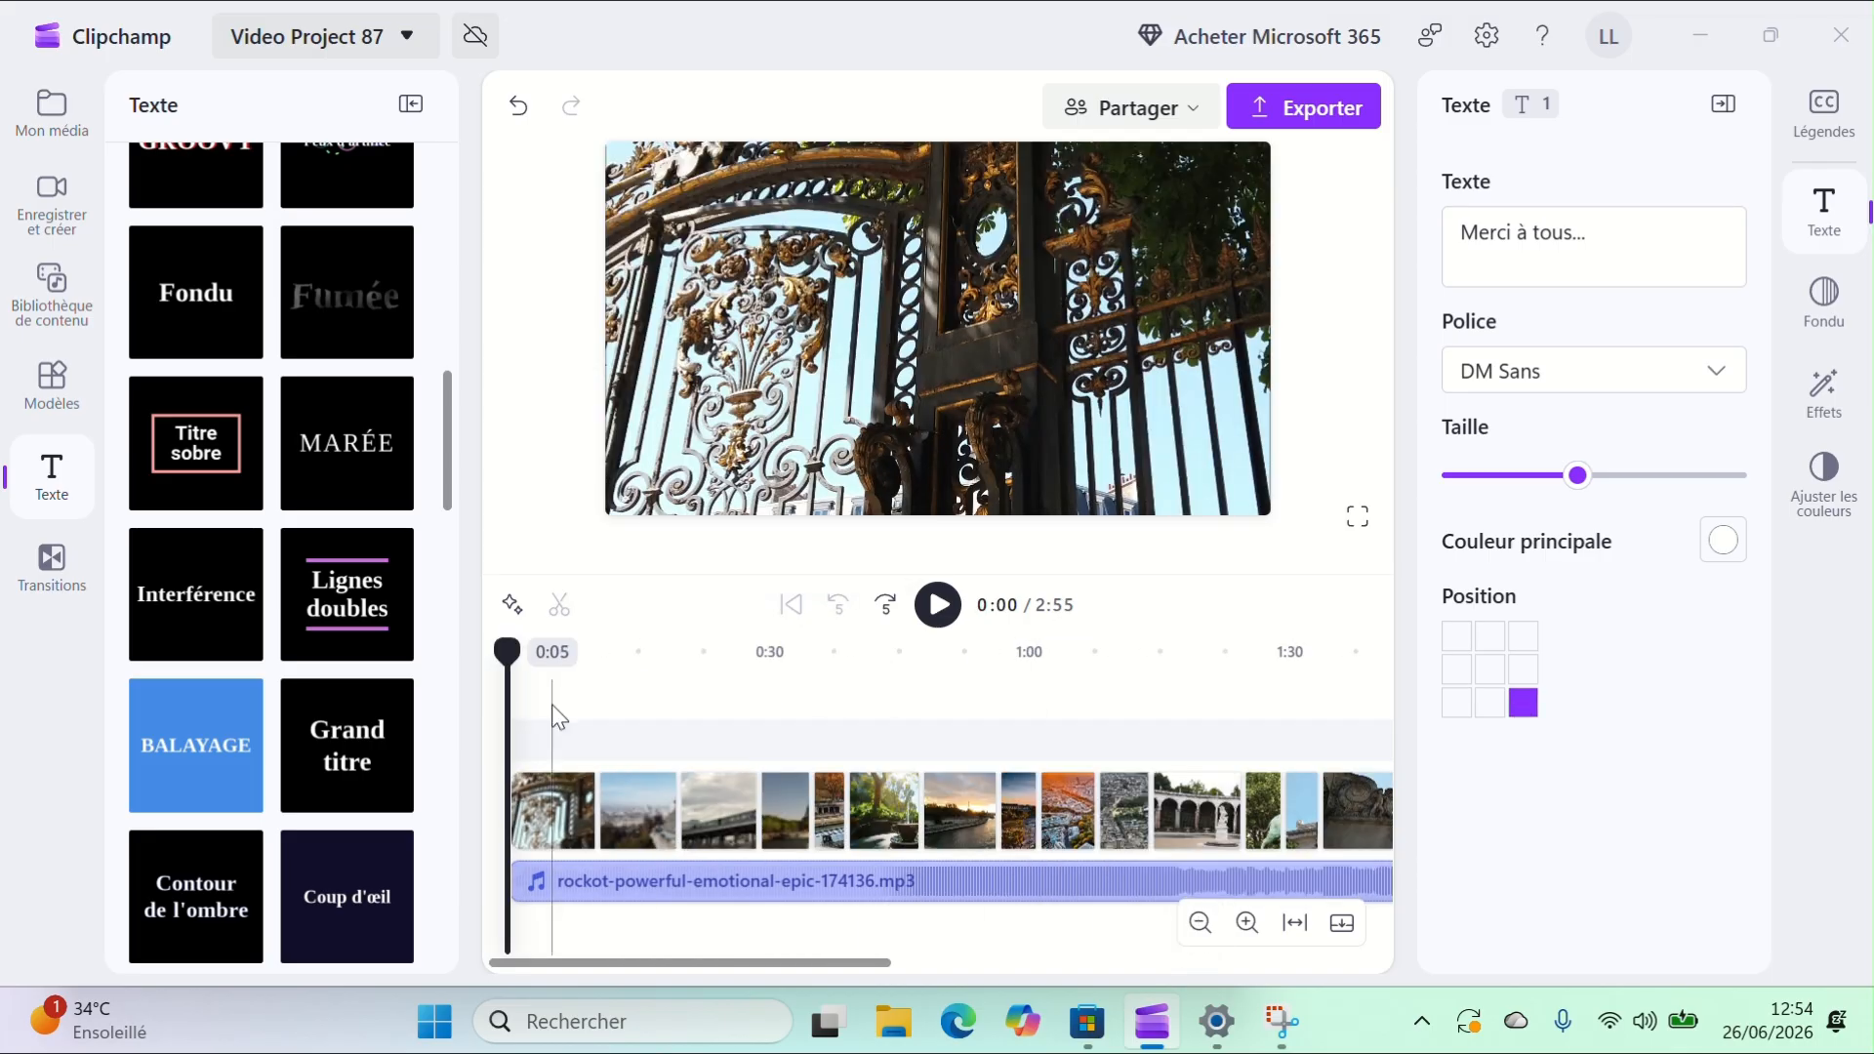
{"action": "key", "text": "space"}
{"action": "left_click", "coordinate": [781, 705]}
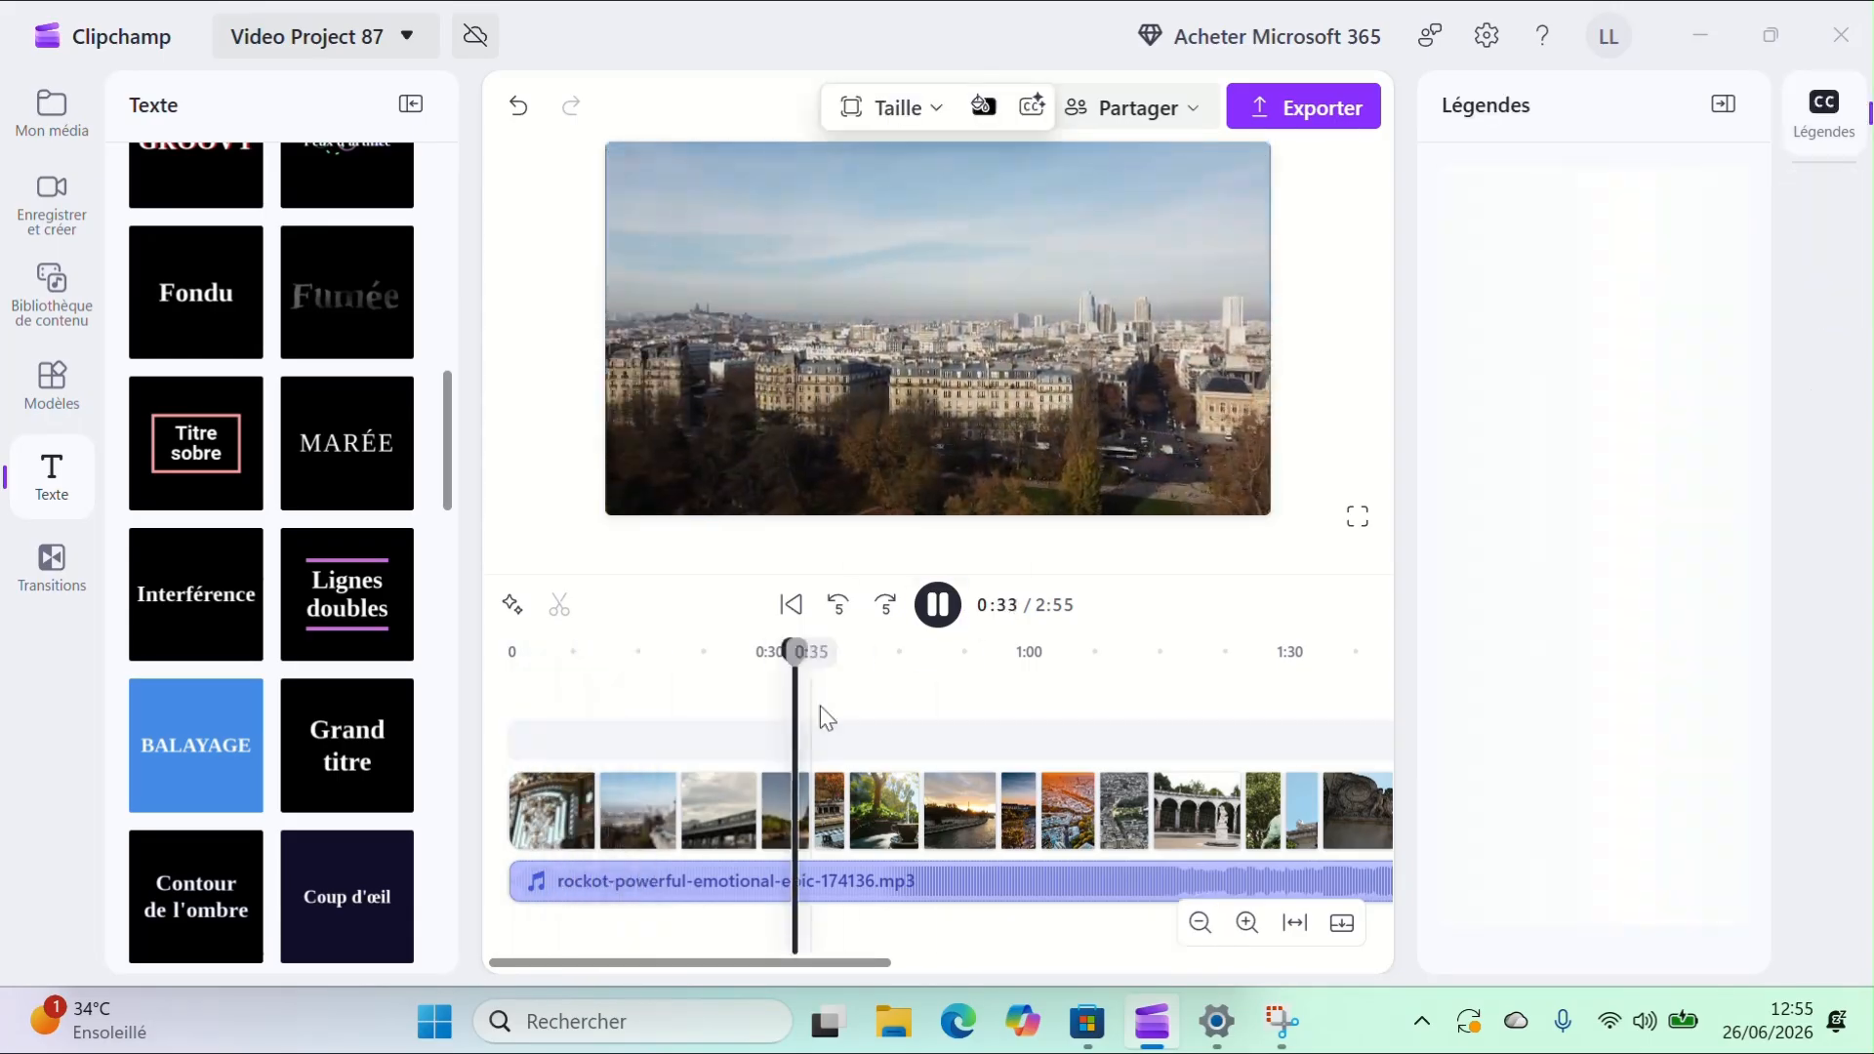
{"action": "left_click", "coordinate": [1081, 698]}
{"action": "left_click", "coordinate": [1175, 694]}
{"action": "left_click_drag", "start_coordinate": [732, 962], "coordinate": [934, 962]}
{"action": "left_click", "coordinate": [918, 697]}
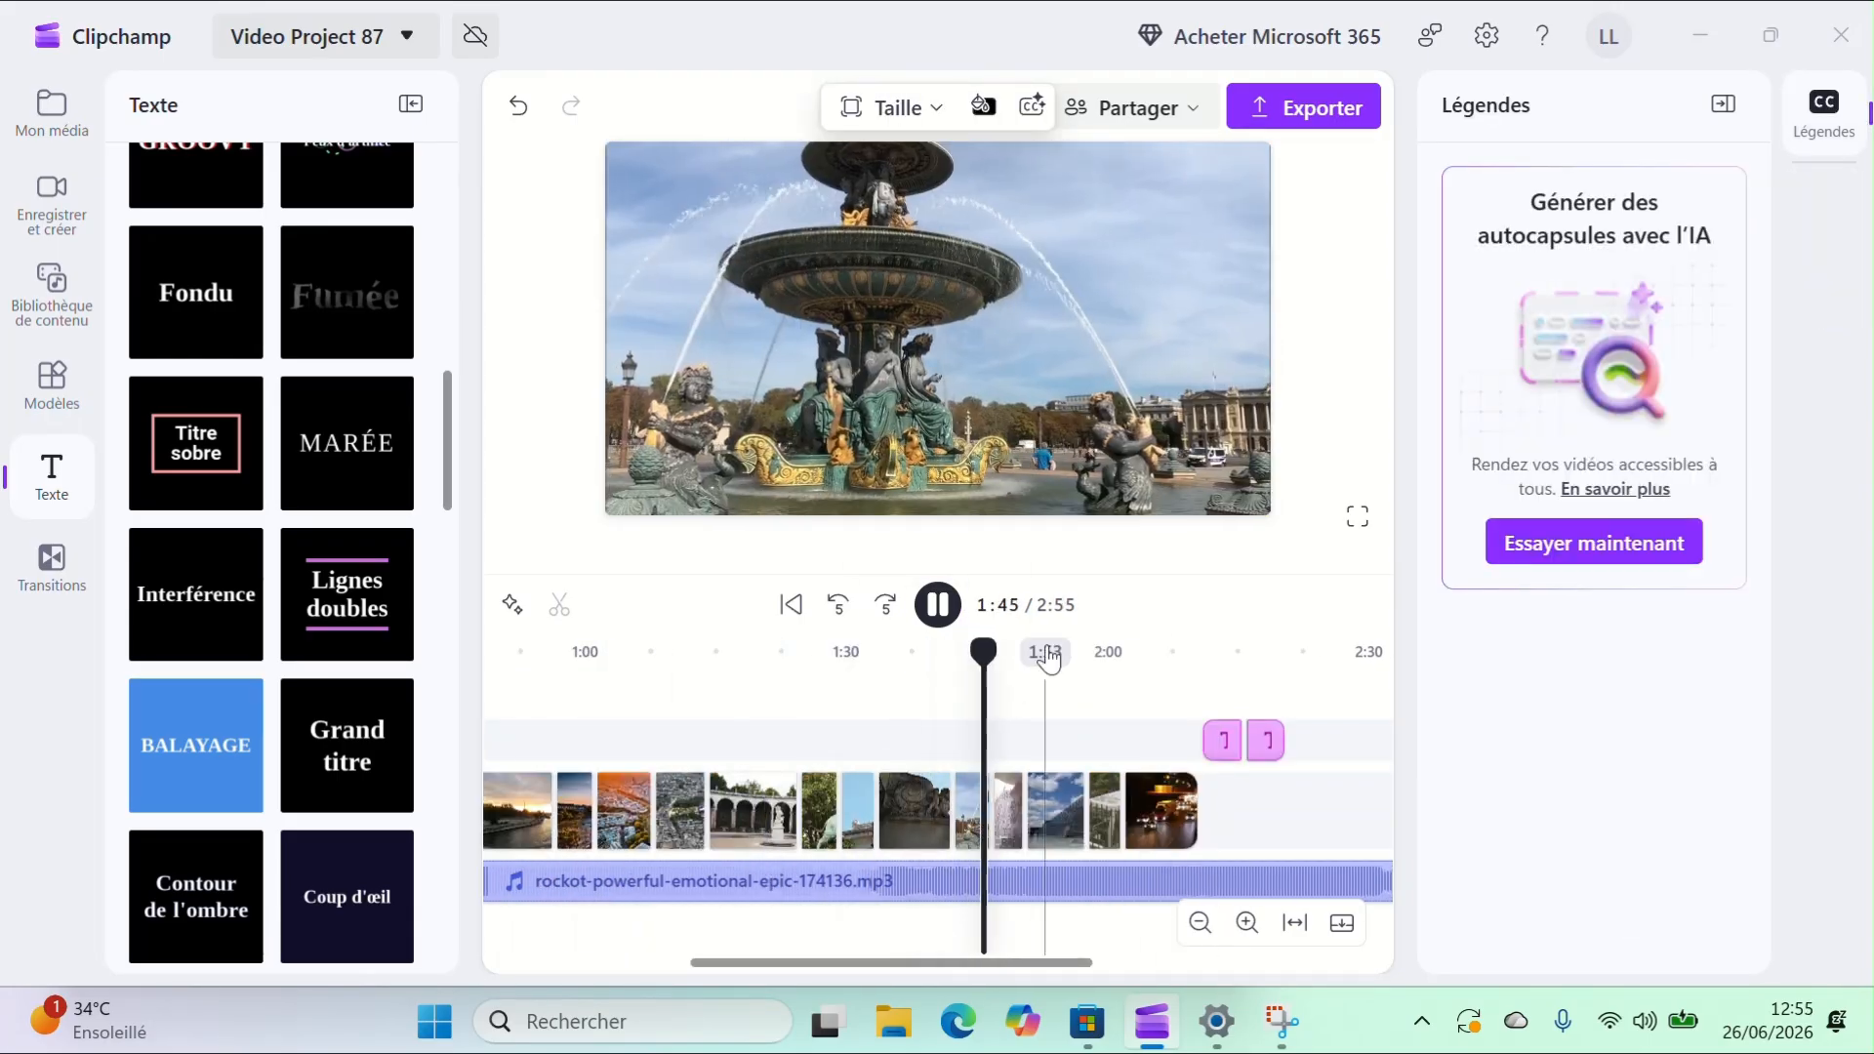
{"action": "left_click", "coordinate": [941, 609]}
{"action": "left_click", "coordinate": [1226, 699]}
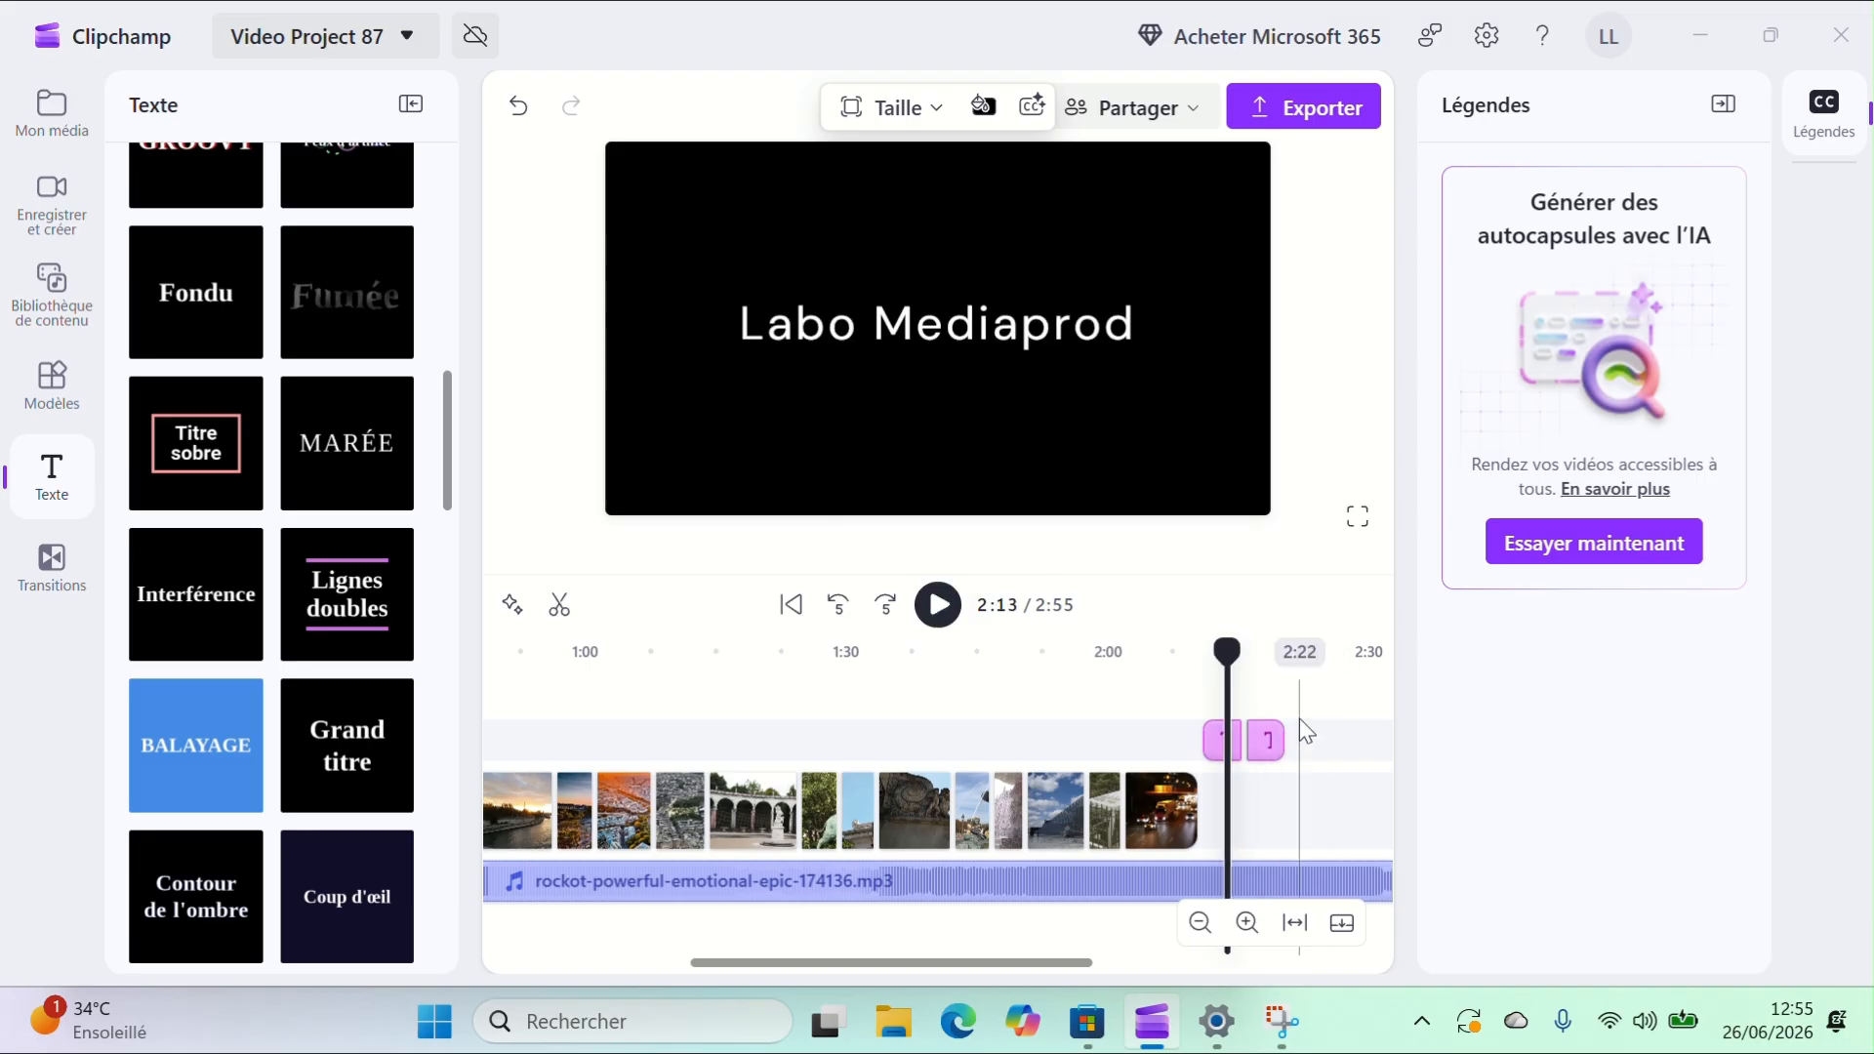
Step: Split the music track at 2:20, where the second title ends, and delete the remaining part
{"action": "left_click", "coordinate": [1288, 701]}
{"action": "left_click", "coordinate": [1244, 881]}
{"action": "left_click", "coordinate": [559, 607]}
{"action": "key", "text": "Delete"}
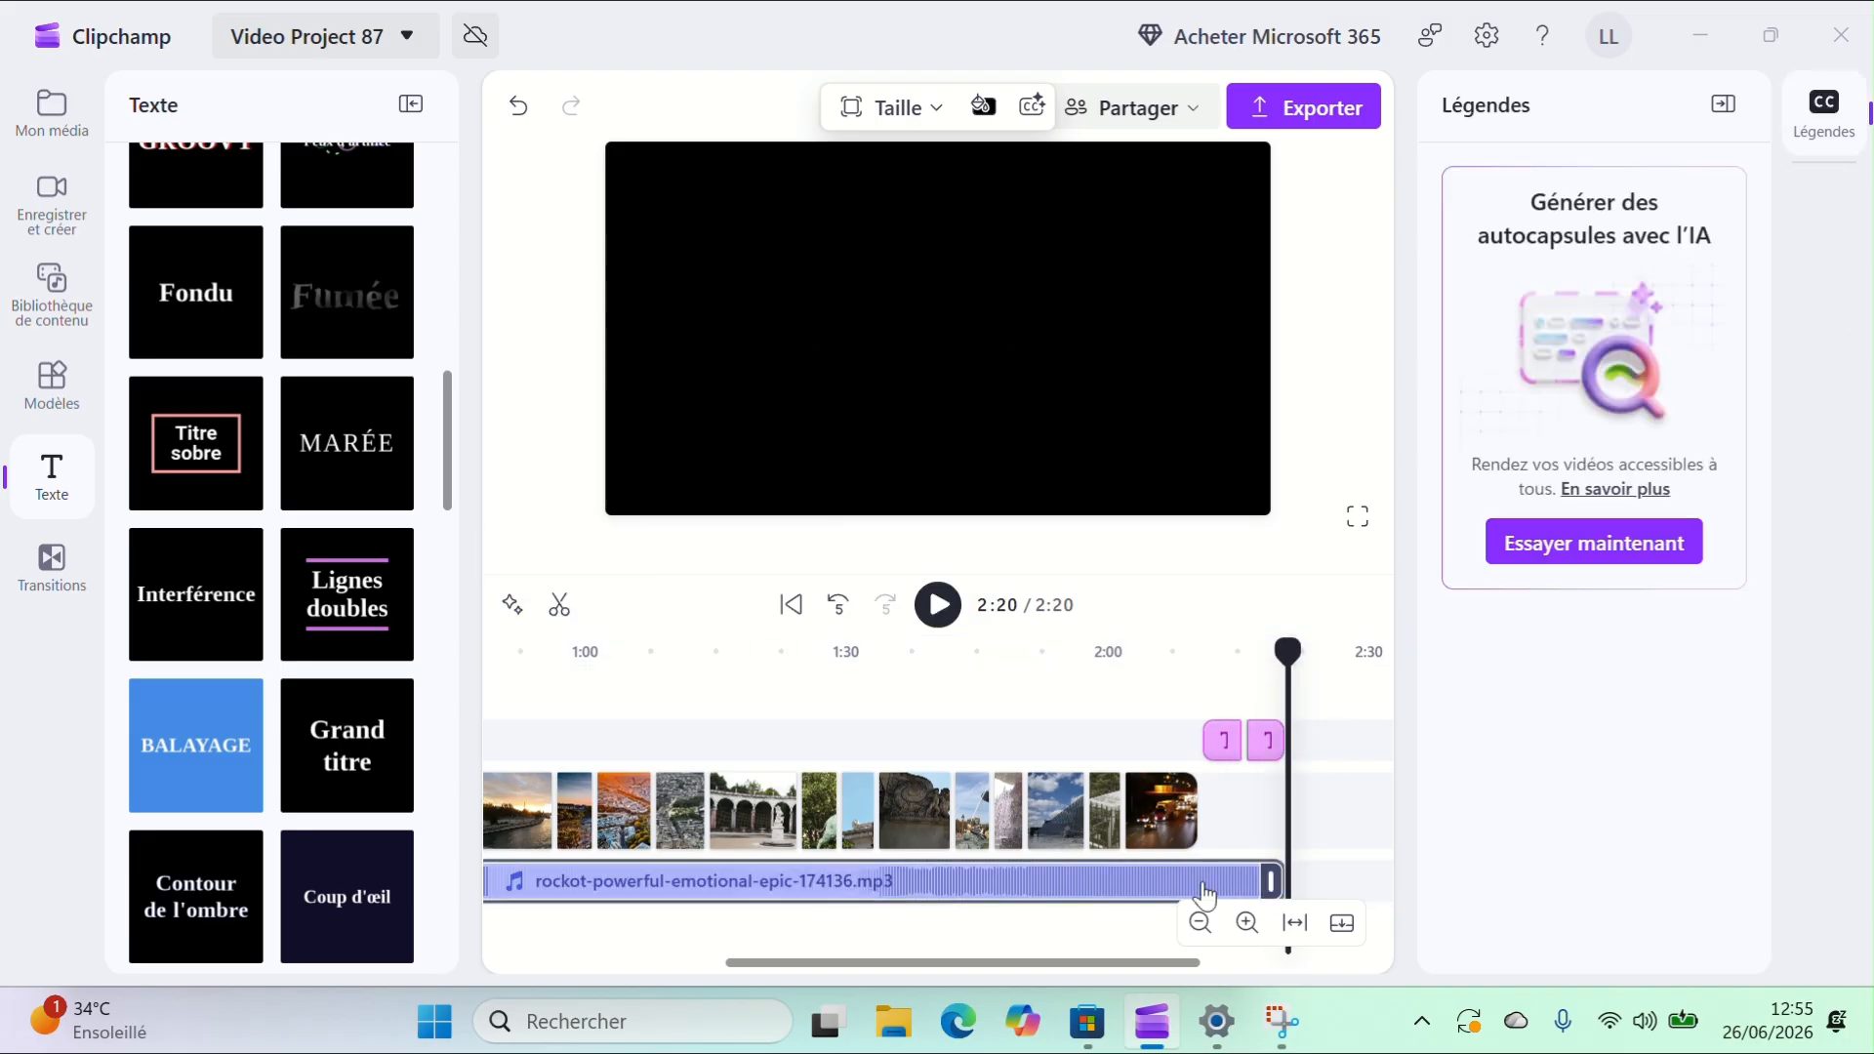
Step: Set the music track's volume to 60% and play the fountain section to check the sound level
{"action": "left_click", "coordinate": [1205, 893]}
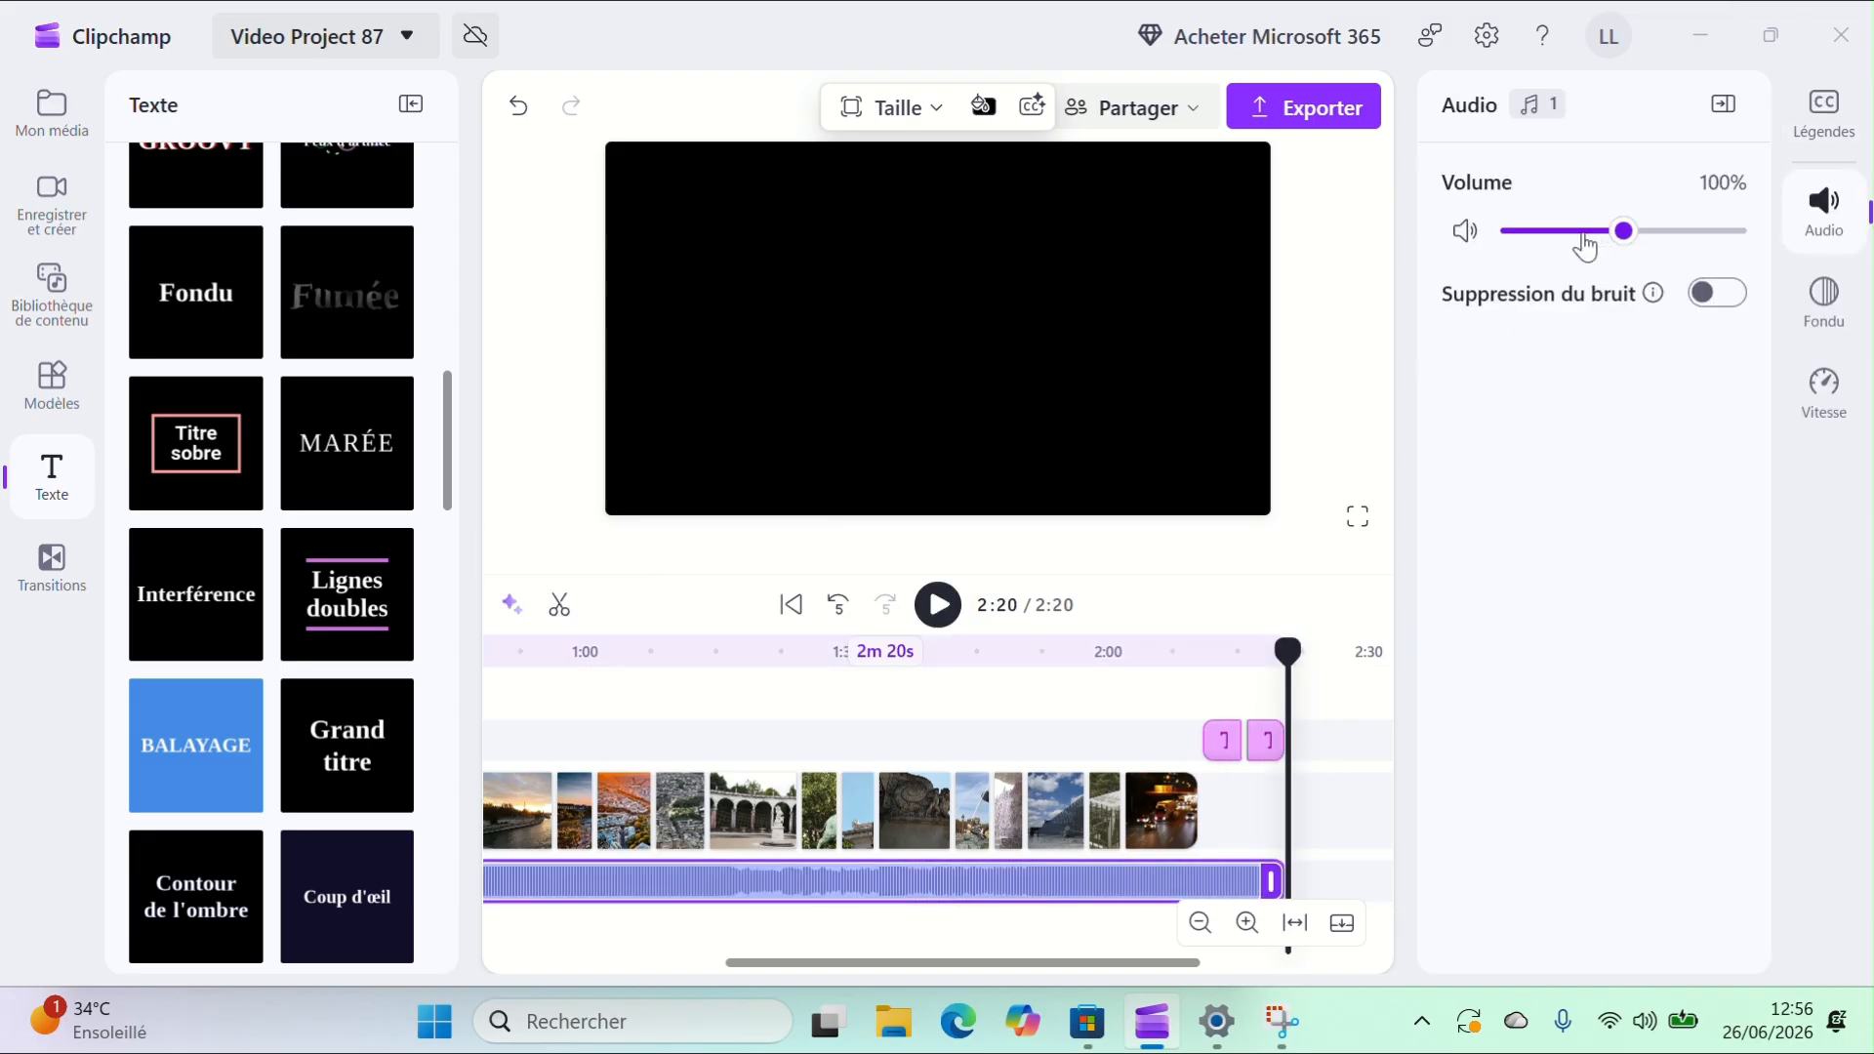
{"action": "left_click_drag", "start_coordinate": [1583, 234], "coordinate": [1575, 235]}
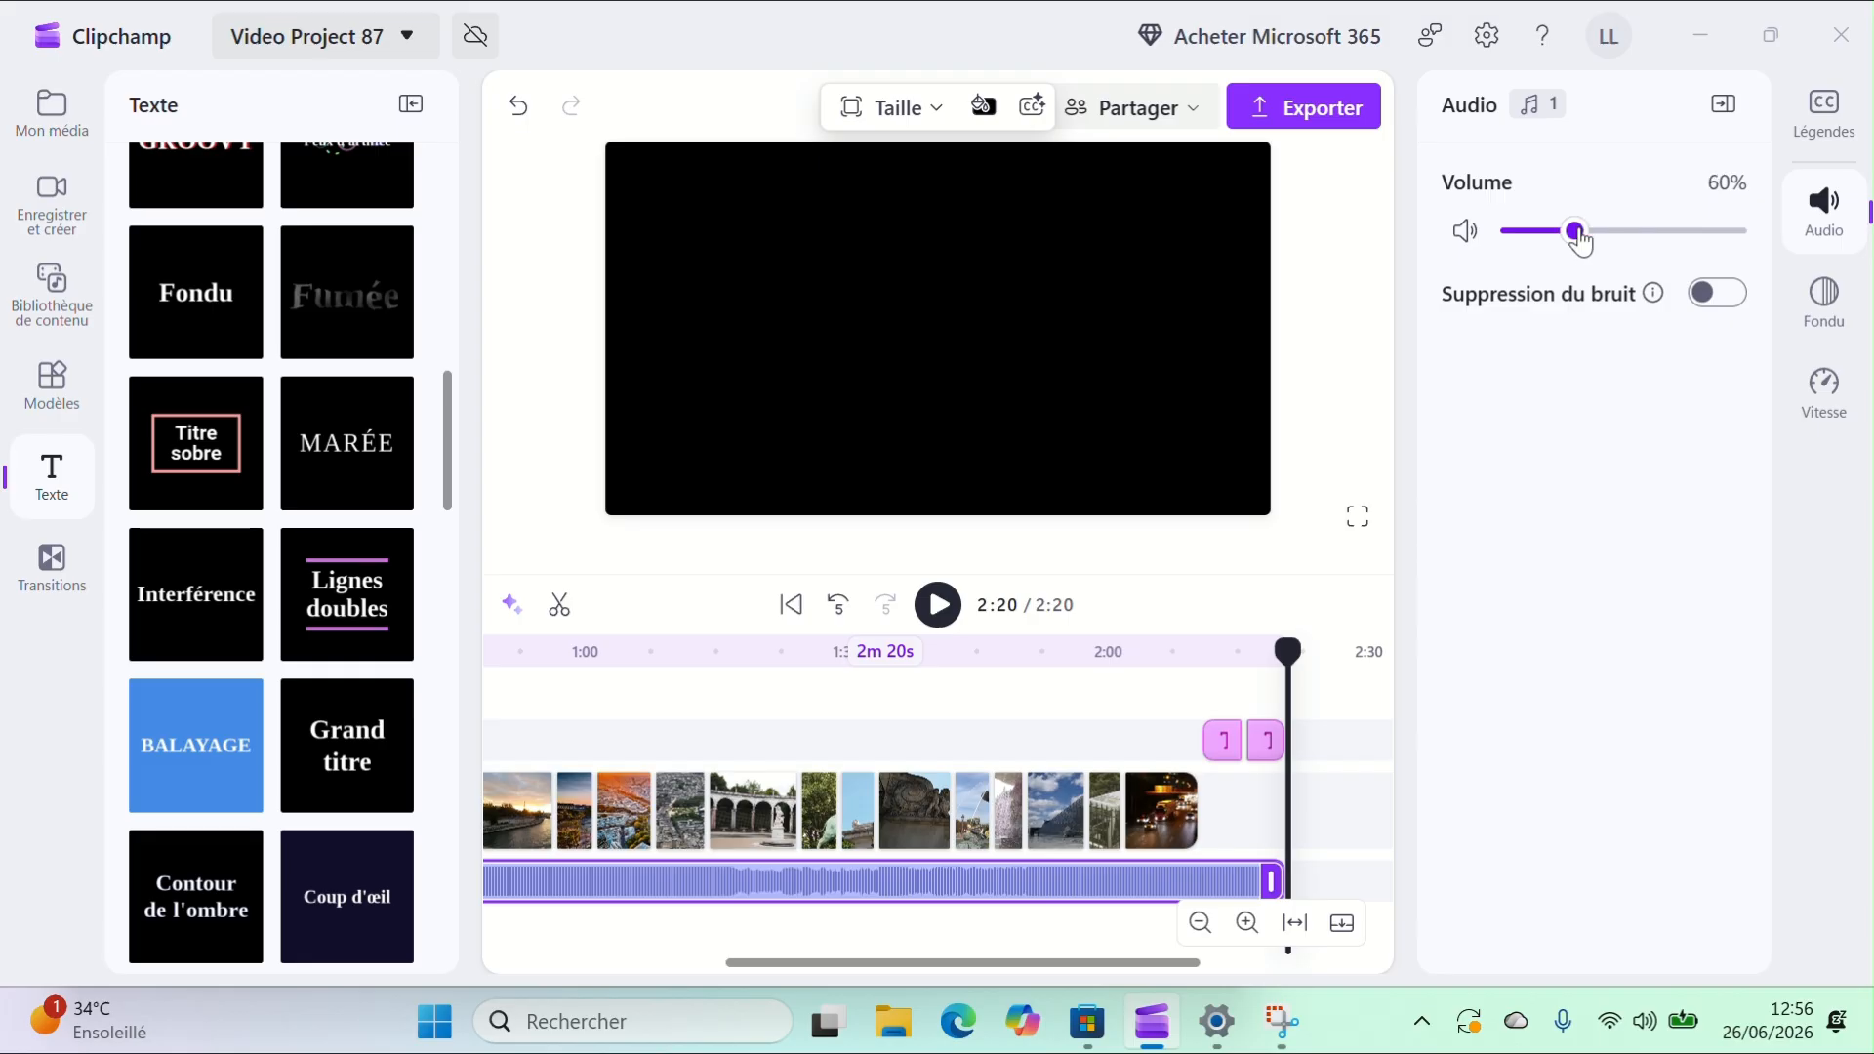
{"action": "left_click", "coordinate": [904, 732]}
{"action": "key", "text": "space"}
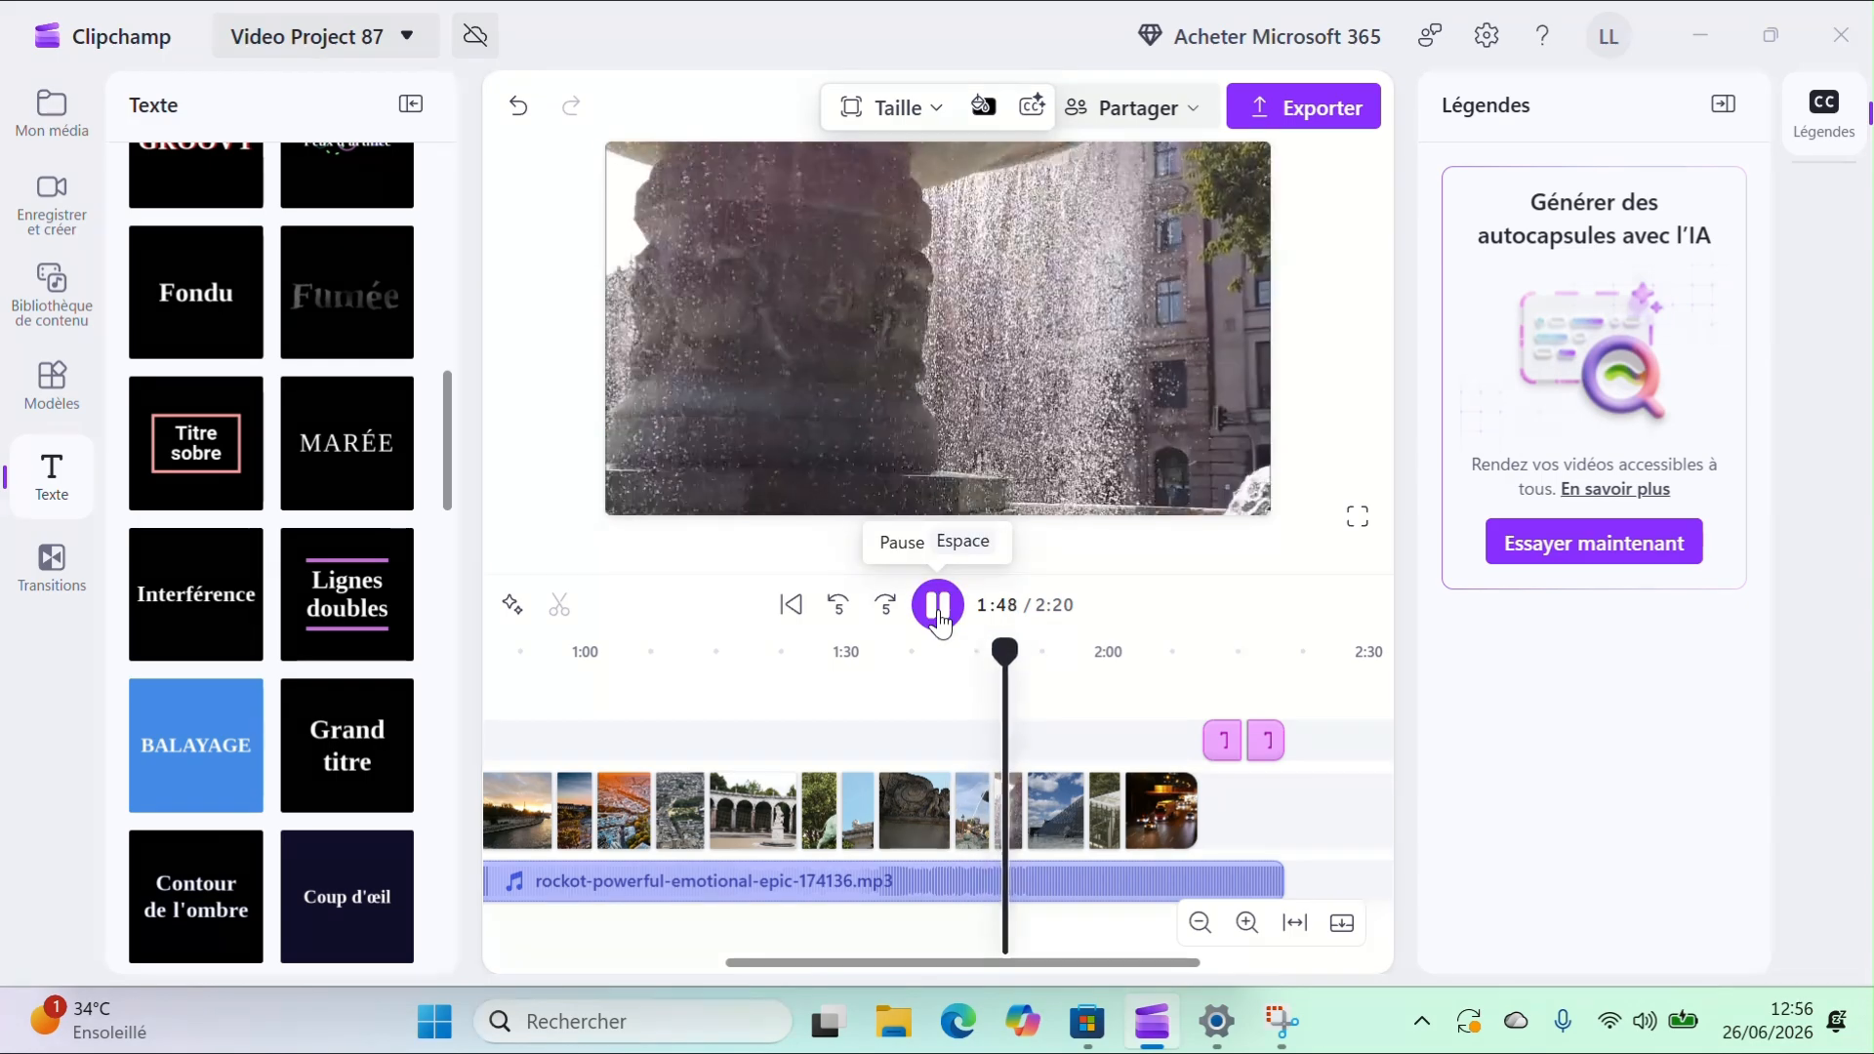
{"action": "left_click", "coordinate": [942, 617]}
{"action": "left_click", "coordinate": [986, 882]}
{"action": "left_click", "coordinate": [988, 711]}
{"action": "key", "text": "space"}
{"action": "left_click", "coordinate": [940, 610]}
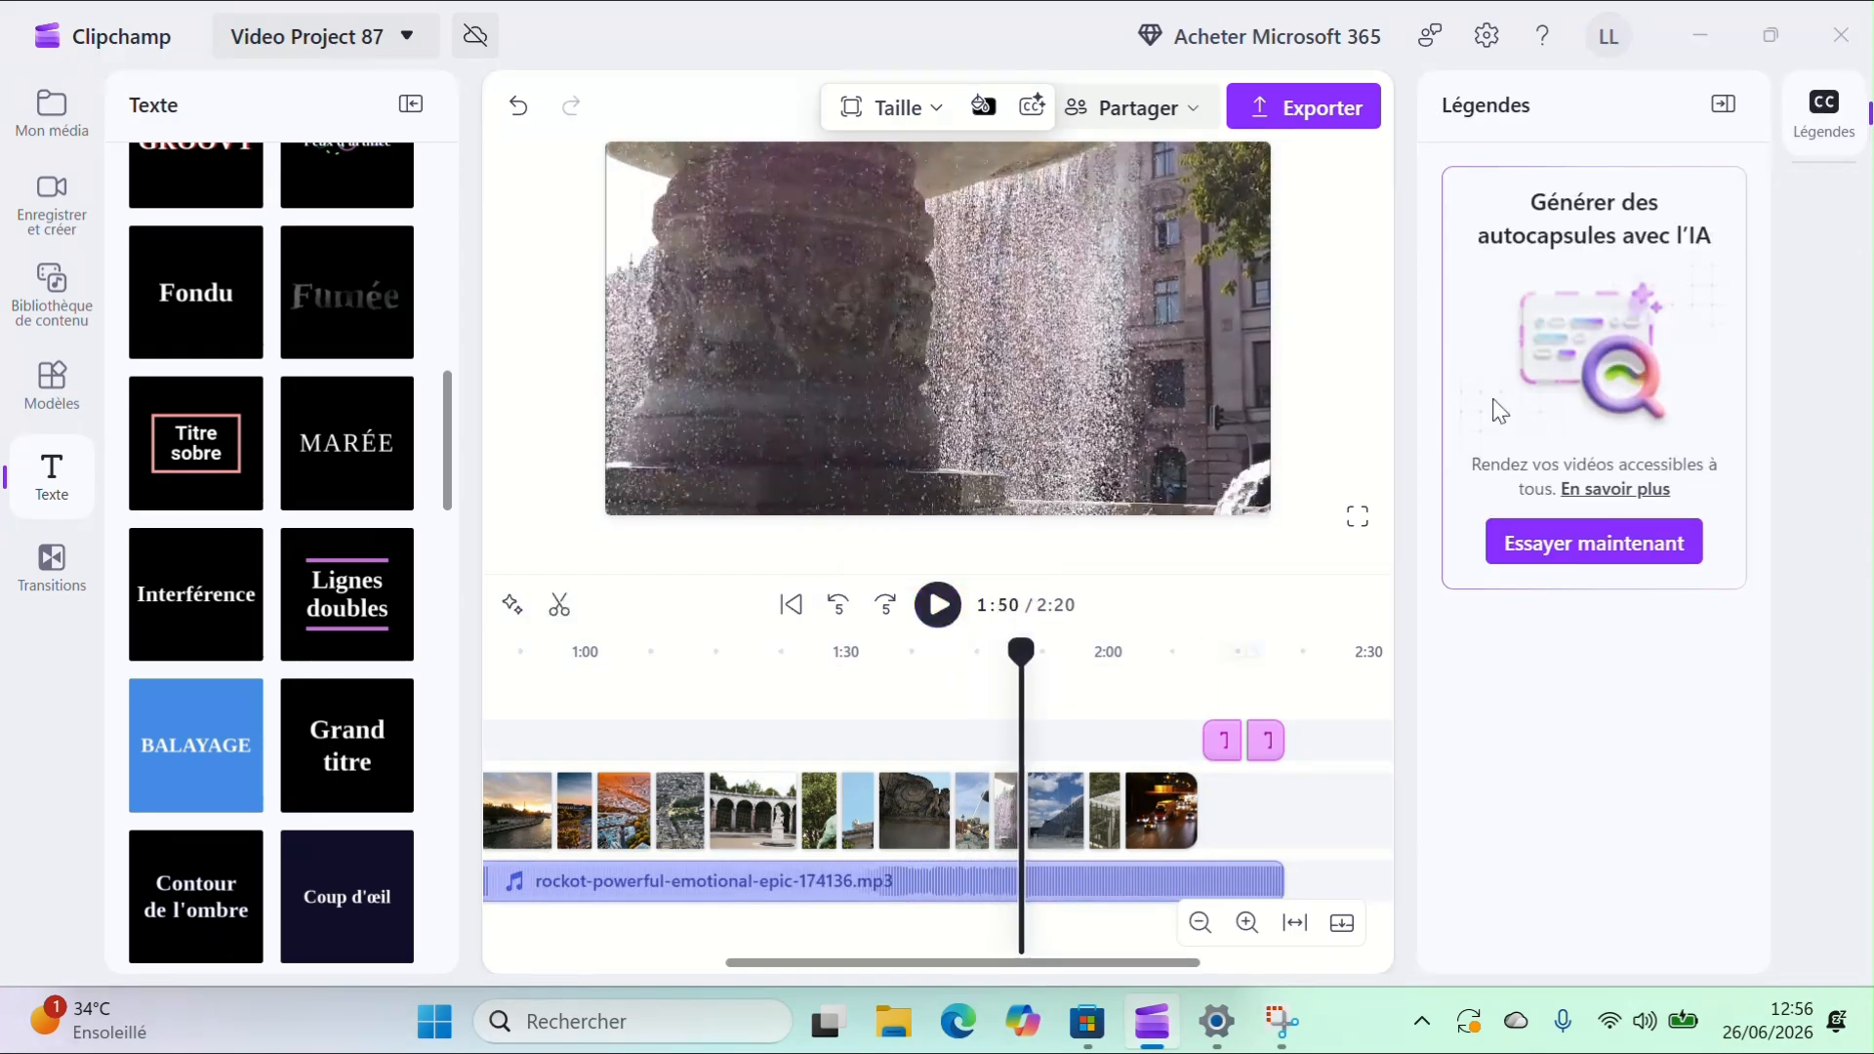
Step: Open the music track's fade settings, play the montage's ending and return to the start of the timeline
{"action": "left_click", "coordinate": [1035, 882]}
{"action": "left_click", "coordinate": [1823, 302]}
{"action": "left_click", "coordinate": [1124, 698]}
{"action": "key", "text": "space"}
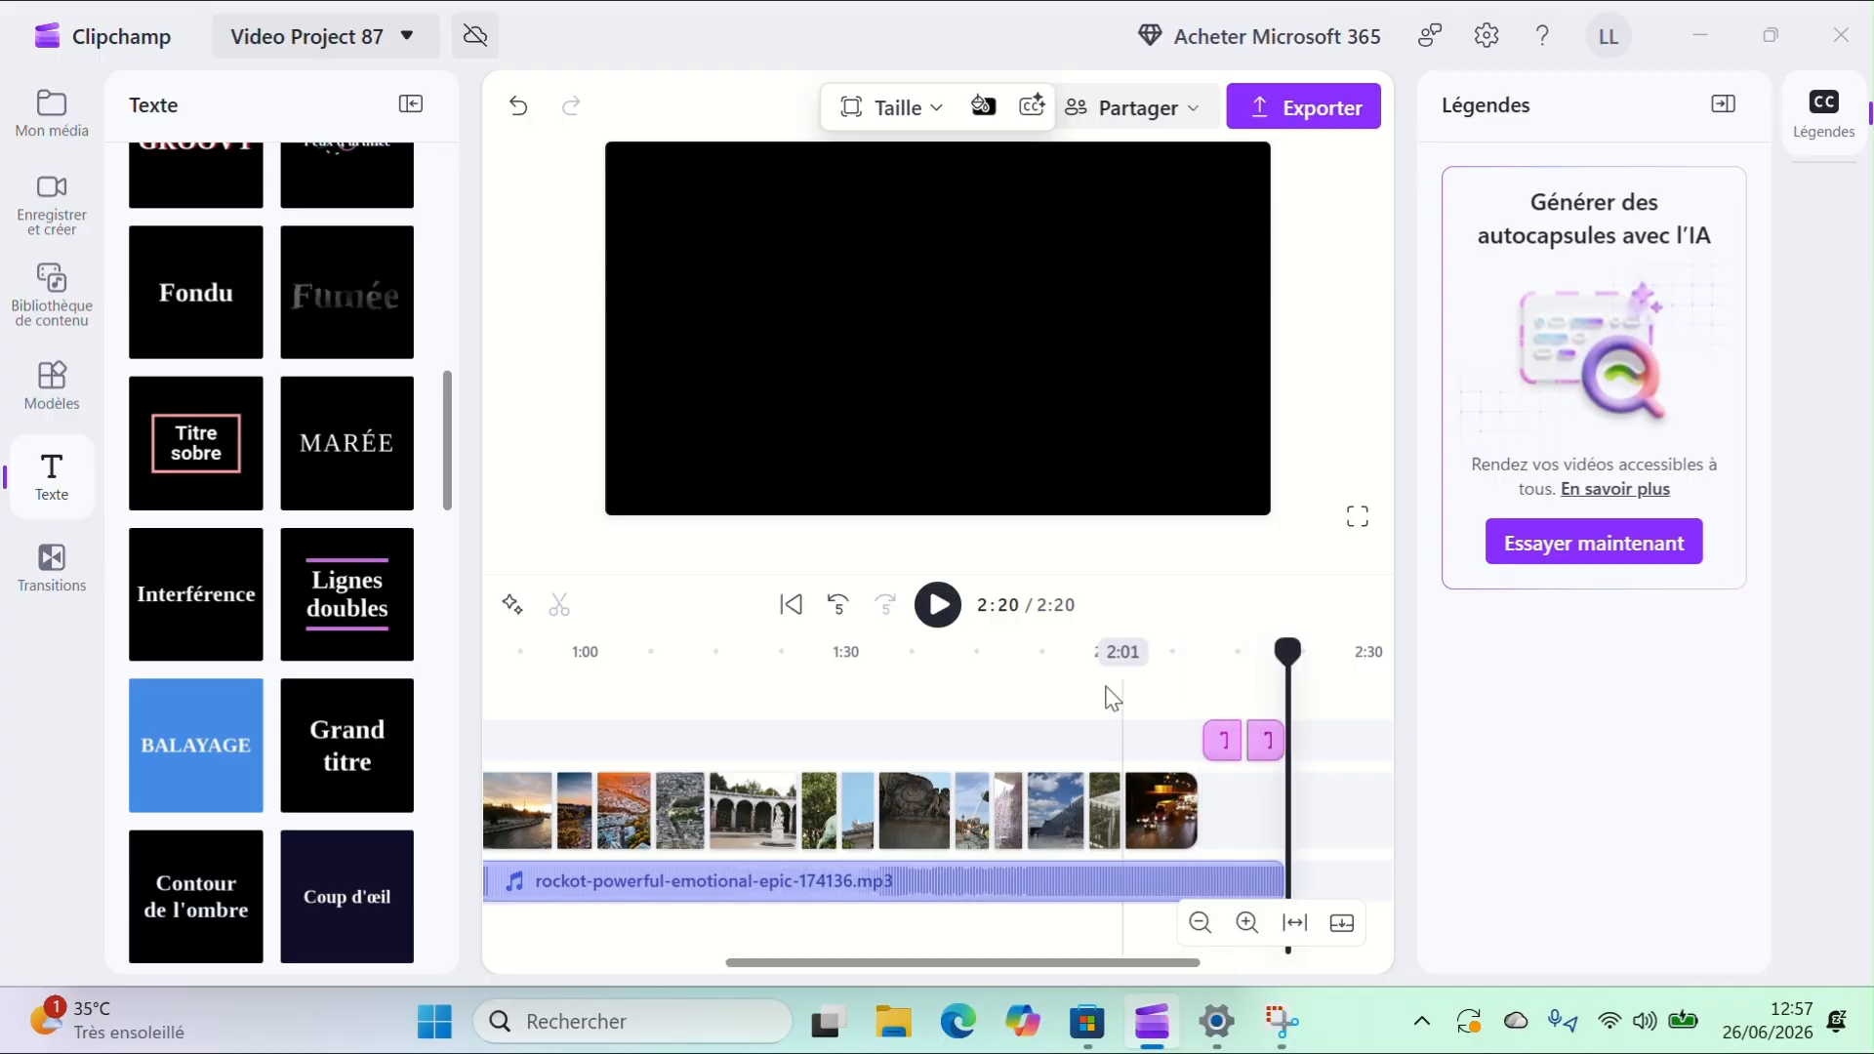
{"action": "left_click", "coordinate": [791, 603]}
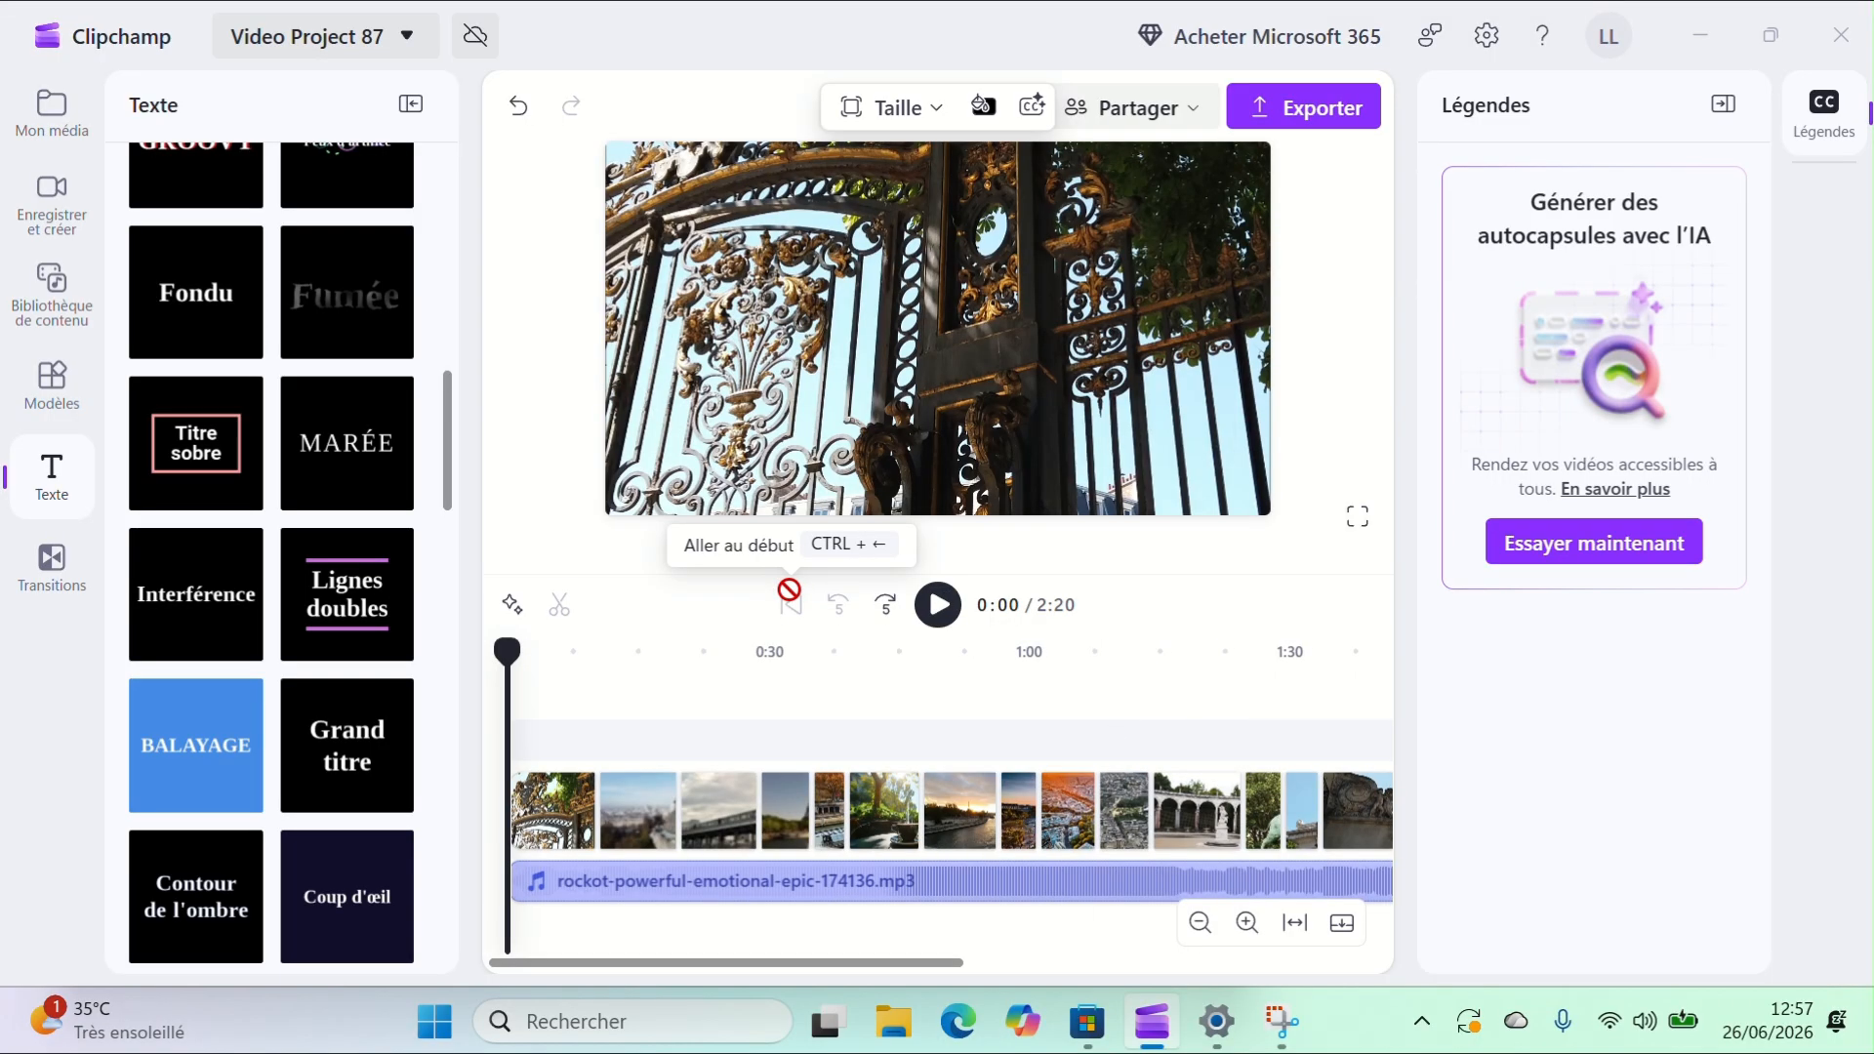
Step: Clear the default file name in the export settings and export the montage at 1080p
{"action": "left_click", "coordinate": [1314, 119]}
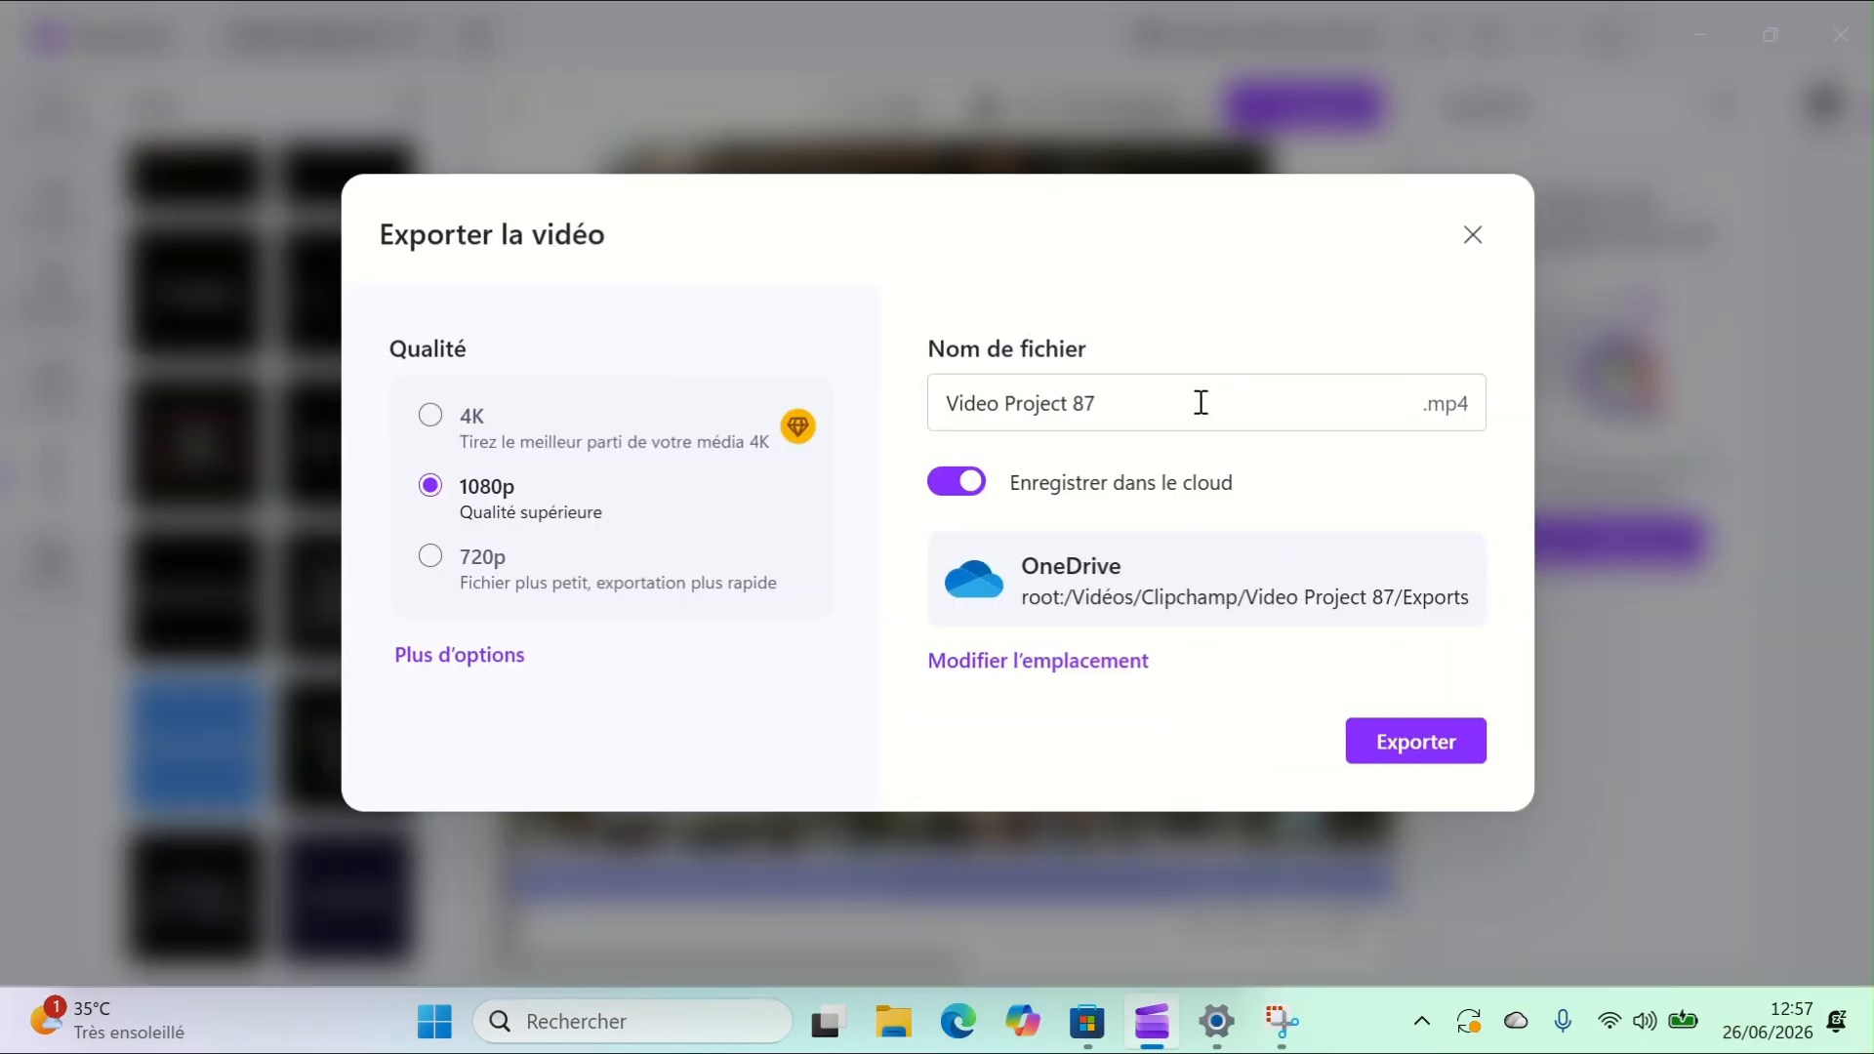
{"action": "left_click", "coordinate": [1102, 401]}
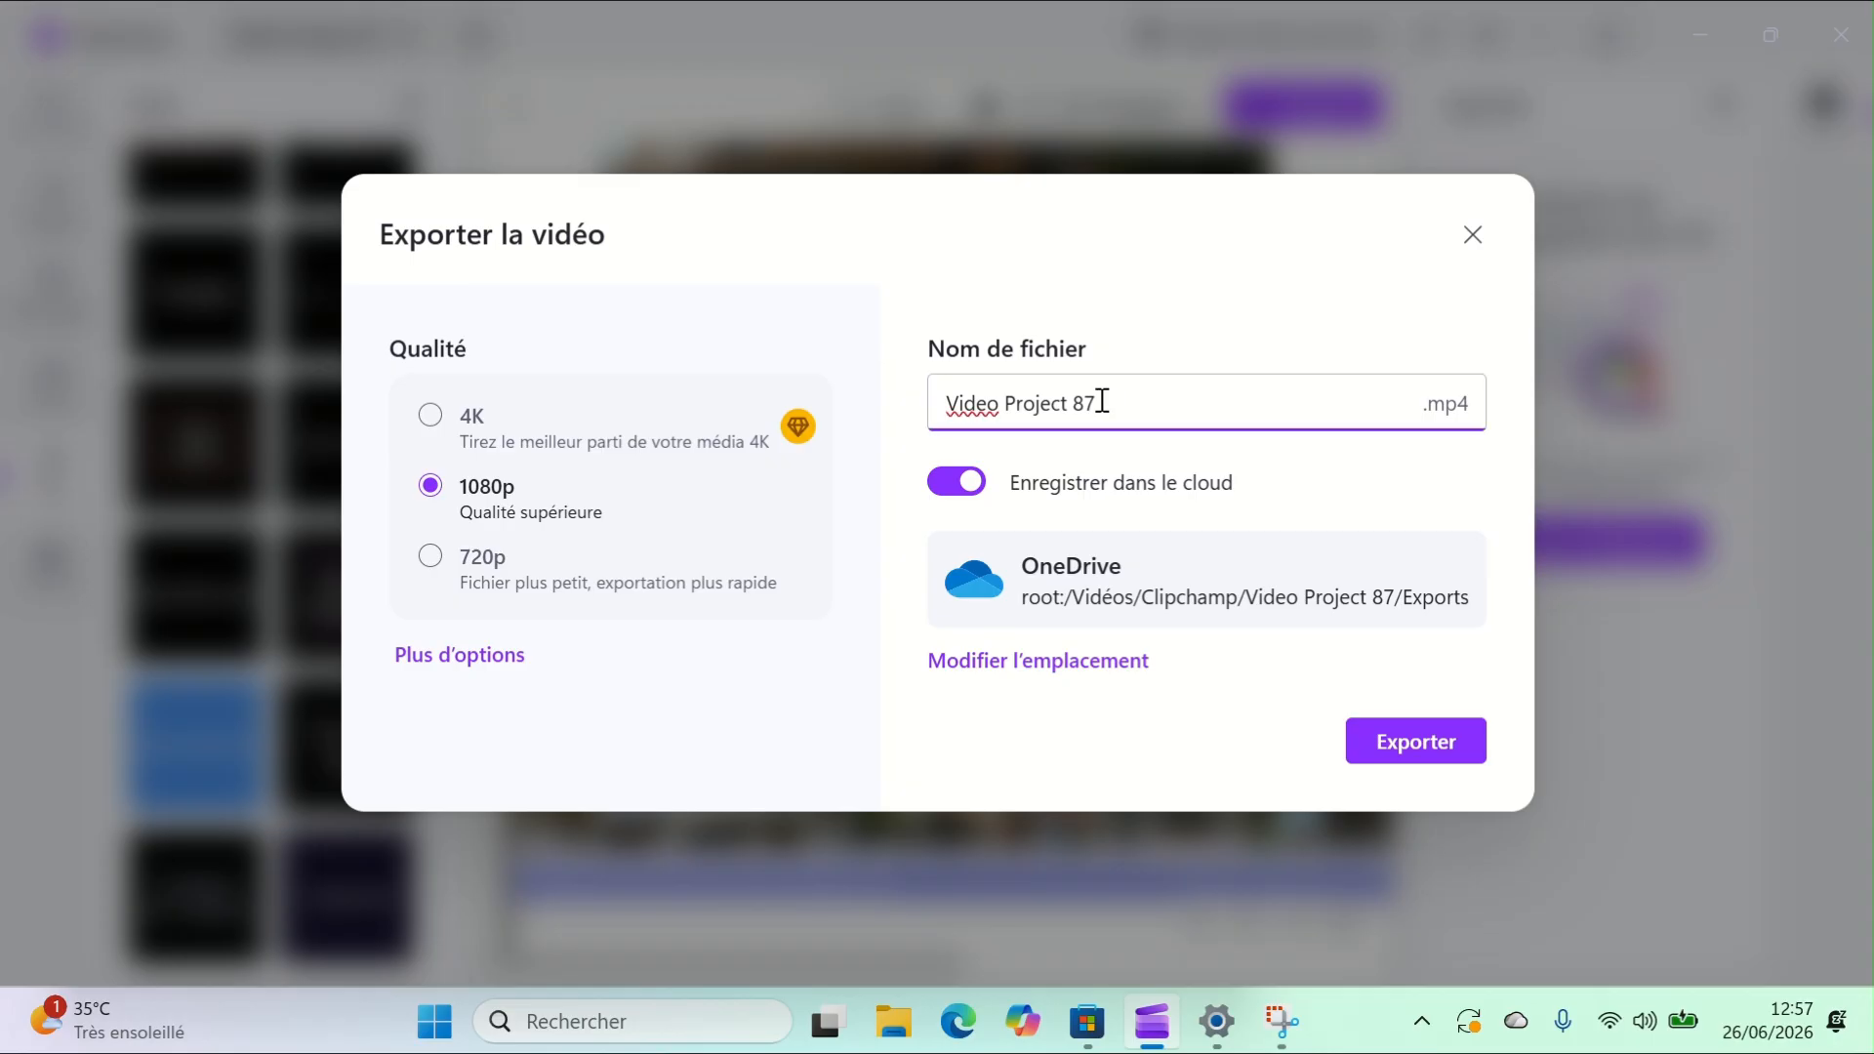
{"action": "key", "text": "BackSpace"}
{"action": "key", "text": "BackSpace"}
{"action": "key", "text": "BackSpace"}
{"action": "key", "text": "BackSpace"}
{"action": "key", "text": "BackSpace"}
{"action": "key", "text": "BackSpace"}
{"action": "key", "text": "BackSpace"}
{"action": "key", "text": "BackSpace"}
{"action": "key", "text": "BackSpace"}
{"action": "key", "text": "BackSpace"}
{"action": "key", "text": "BackSpace"}
{"action": "key", "text": "BackSpace"}
{"action": "key", "text": "BackSpace"}
{"action": "left_click", "coordinate": [1393, 739]}
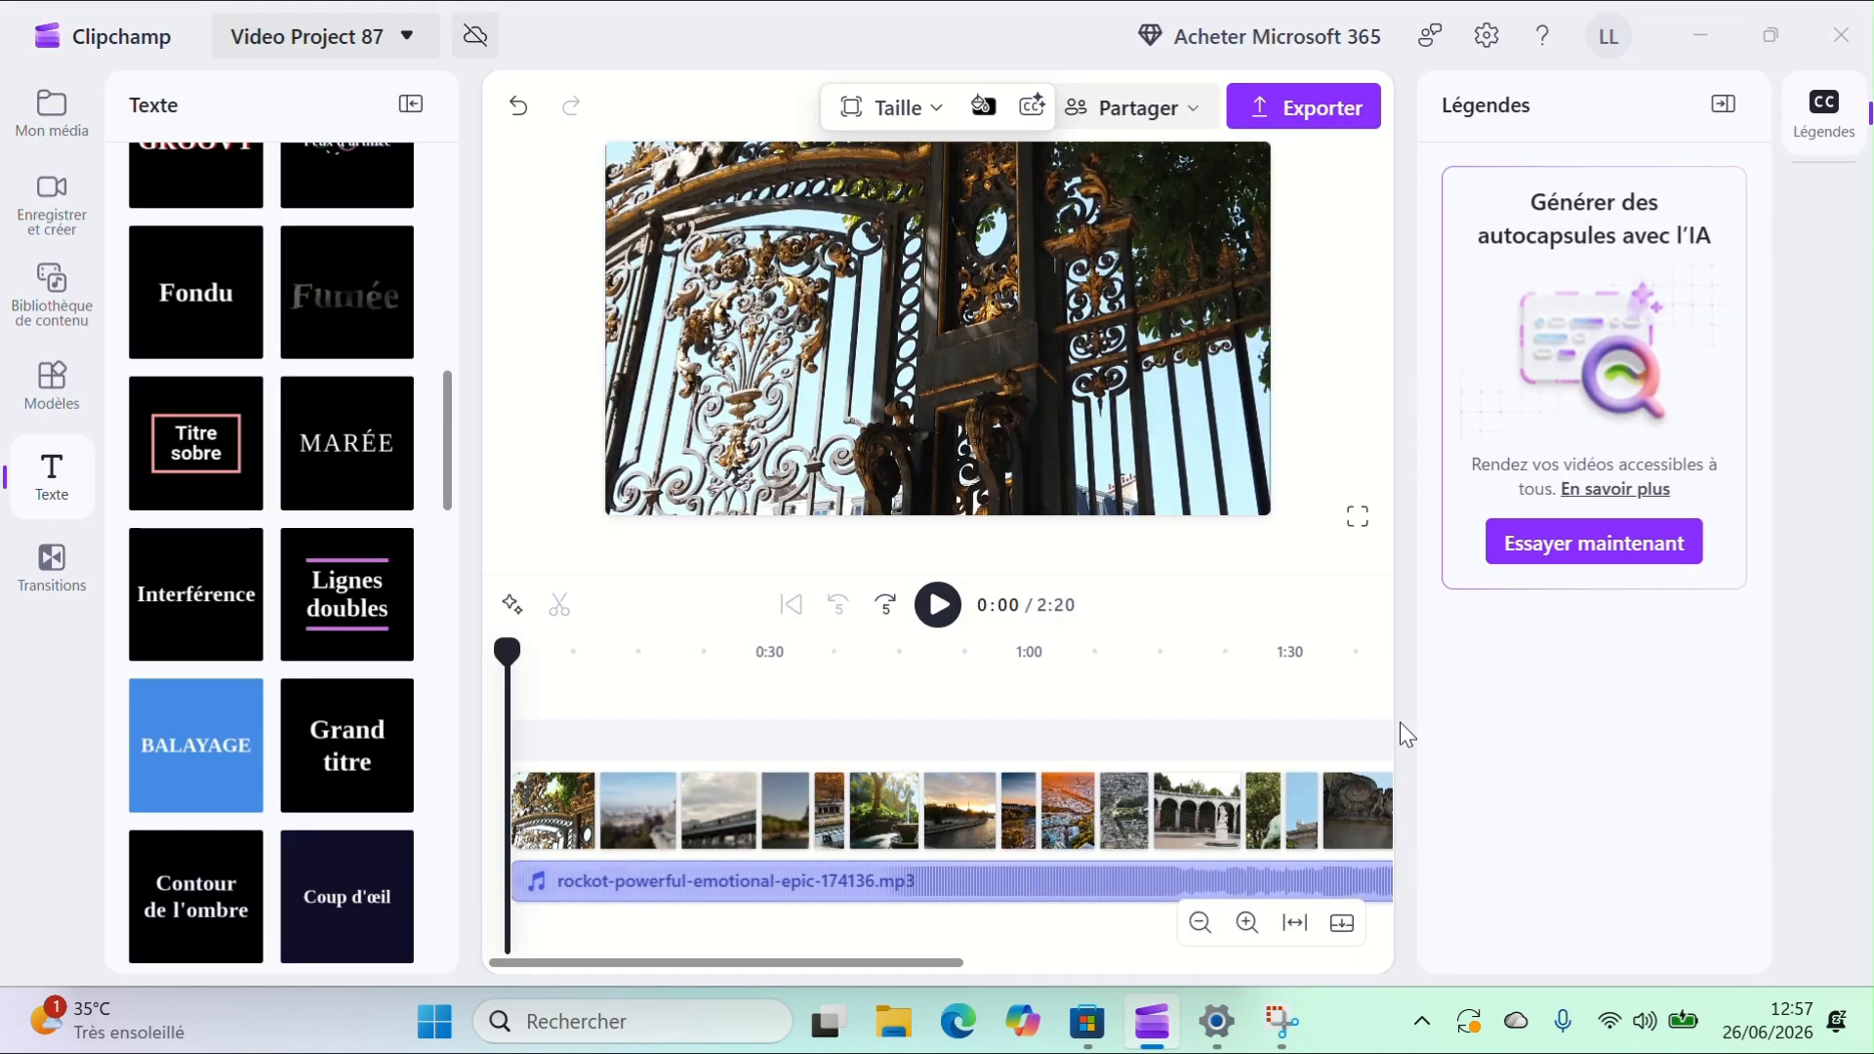